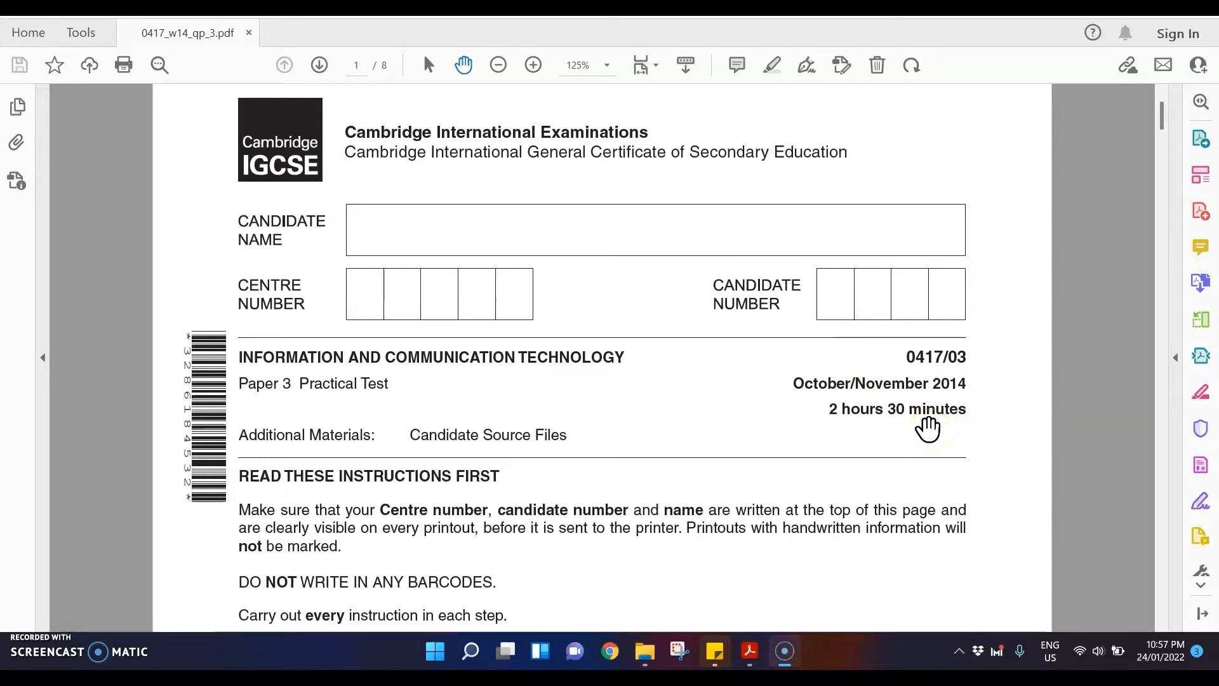
Step: Highlight "all currency values in dollars with 2 decimal places" in the instructions above question 3 on page 2 of the exam paper
scroll(927, 429, "down", 15)
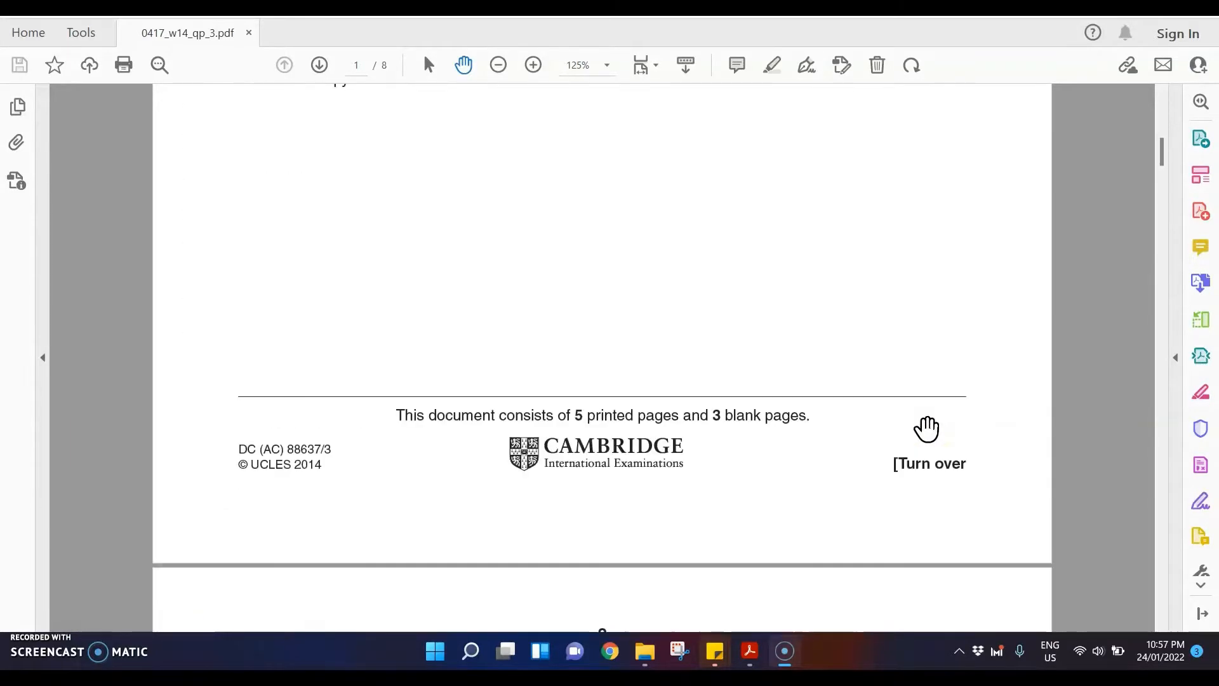
scroll(928, 429, "down", 10)
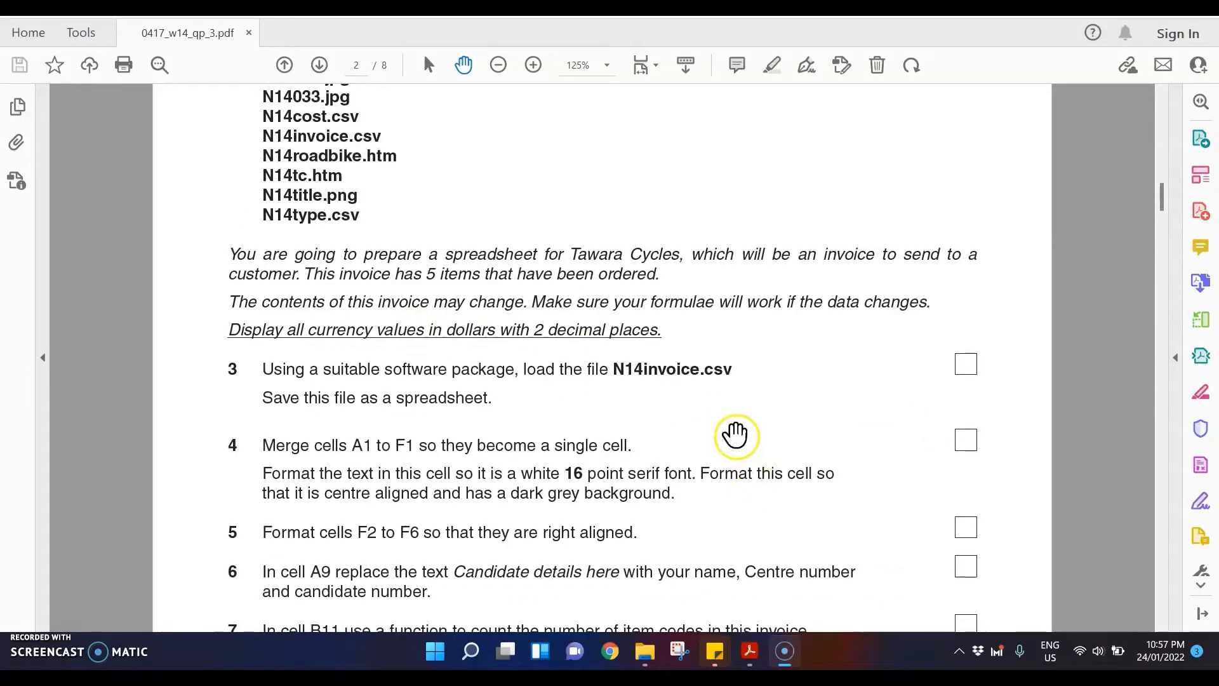
scroll(623, 327, "up", 2)
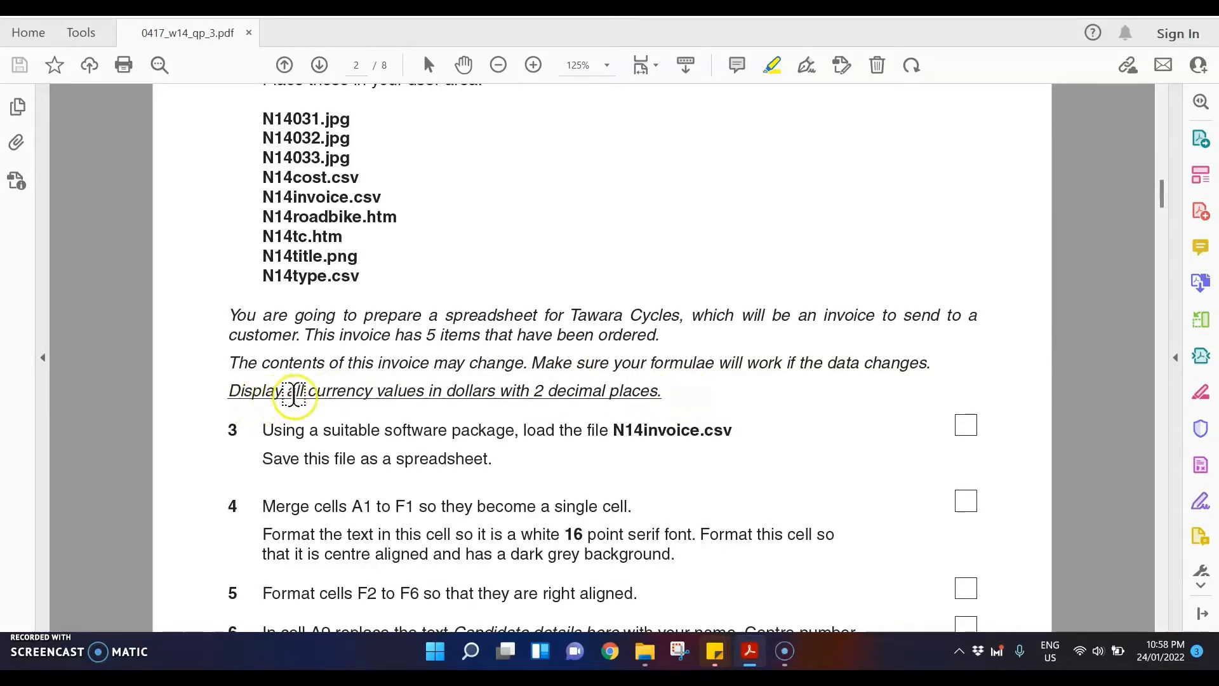
left_click_drag(287, 391, 661, 392)
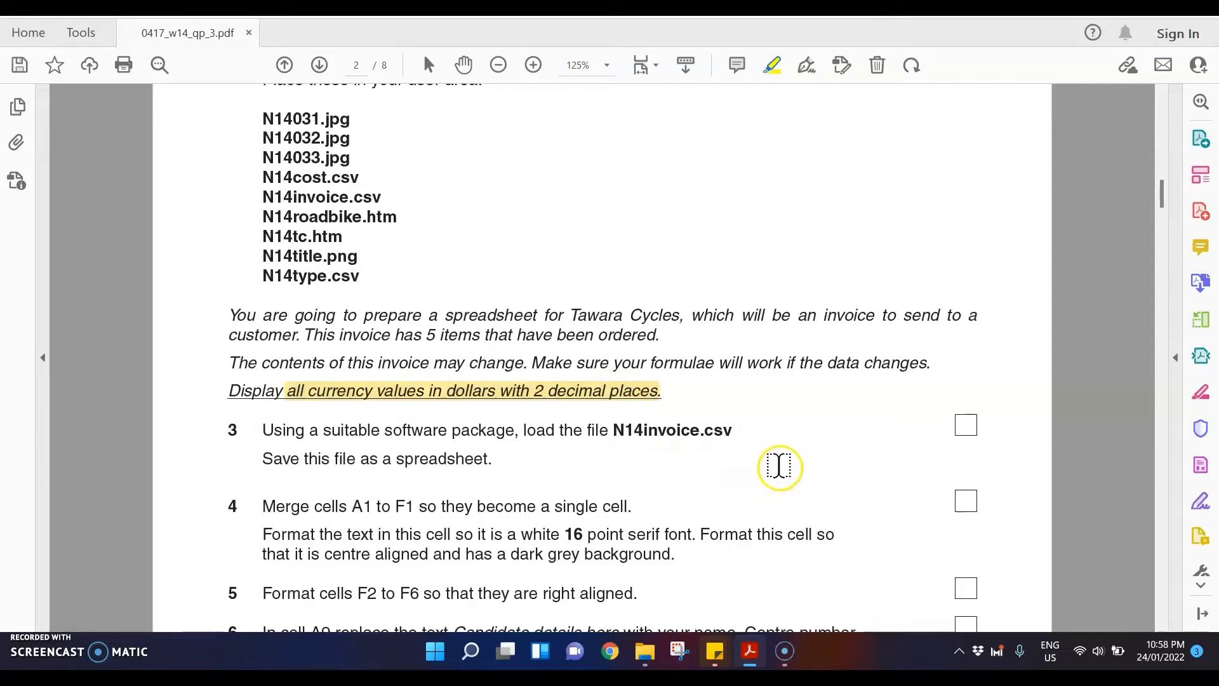
Step: Highlight the file name "N14invoice" in question 3 of the exam paper
scroll(775, 462, "down", 2)
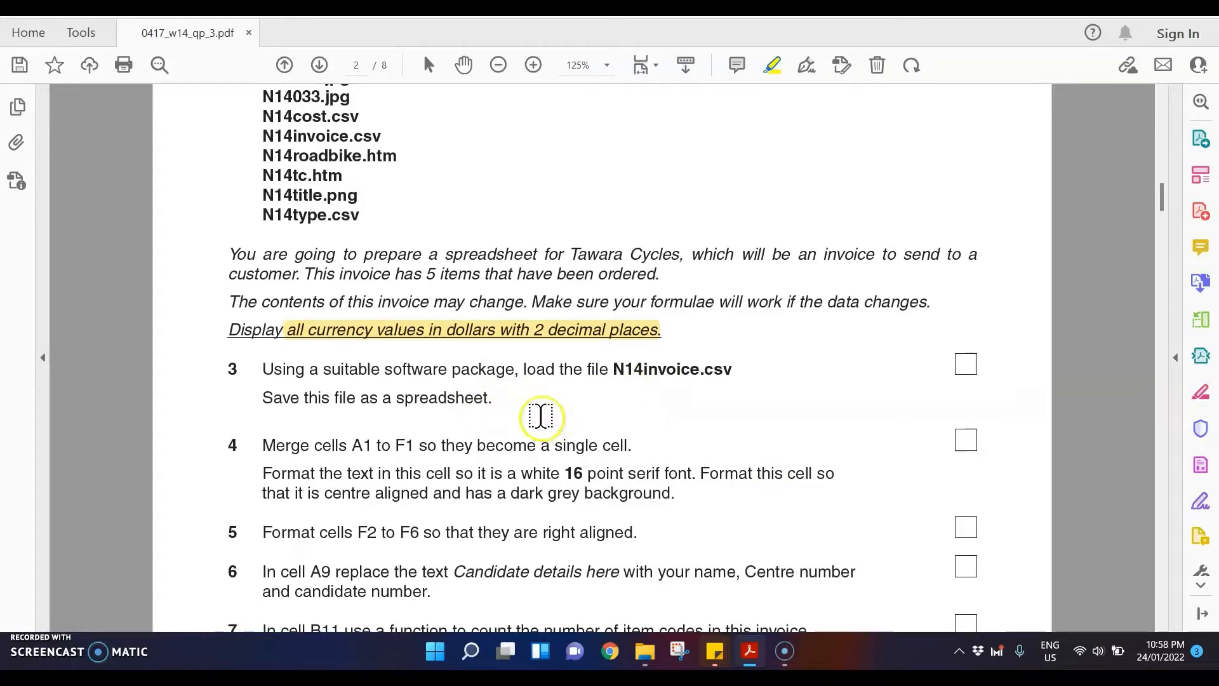
left_click(549, 381)
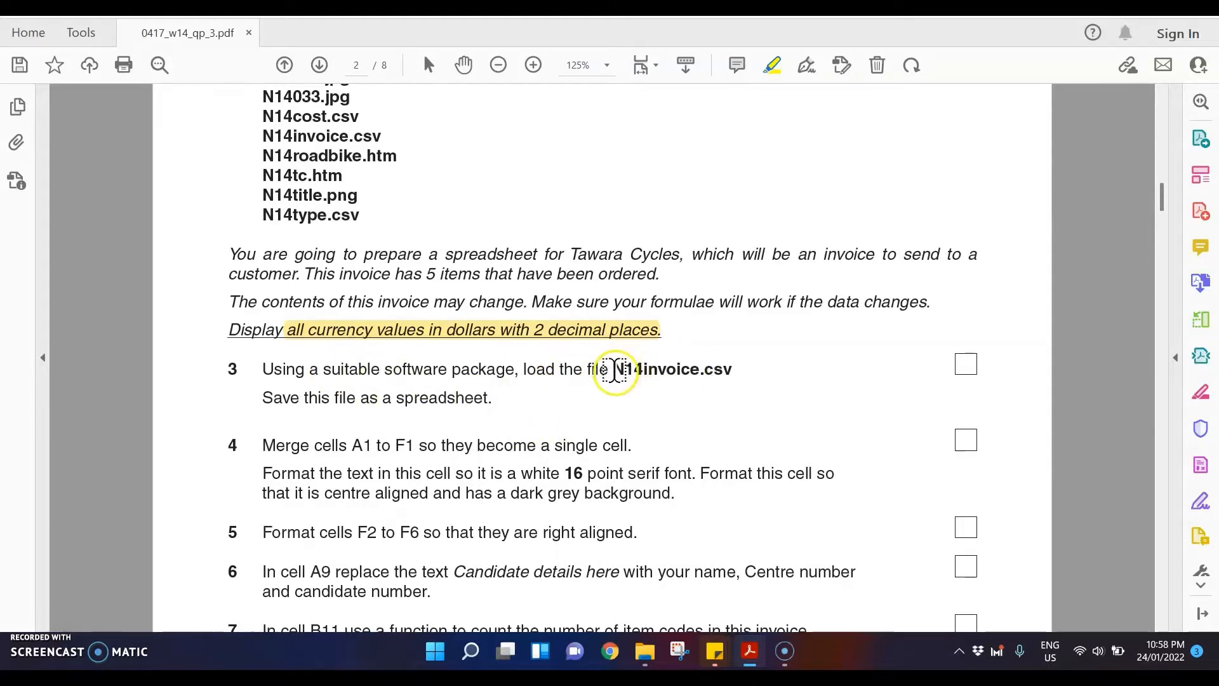
left_click_drag(615, 370, 700, 373)
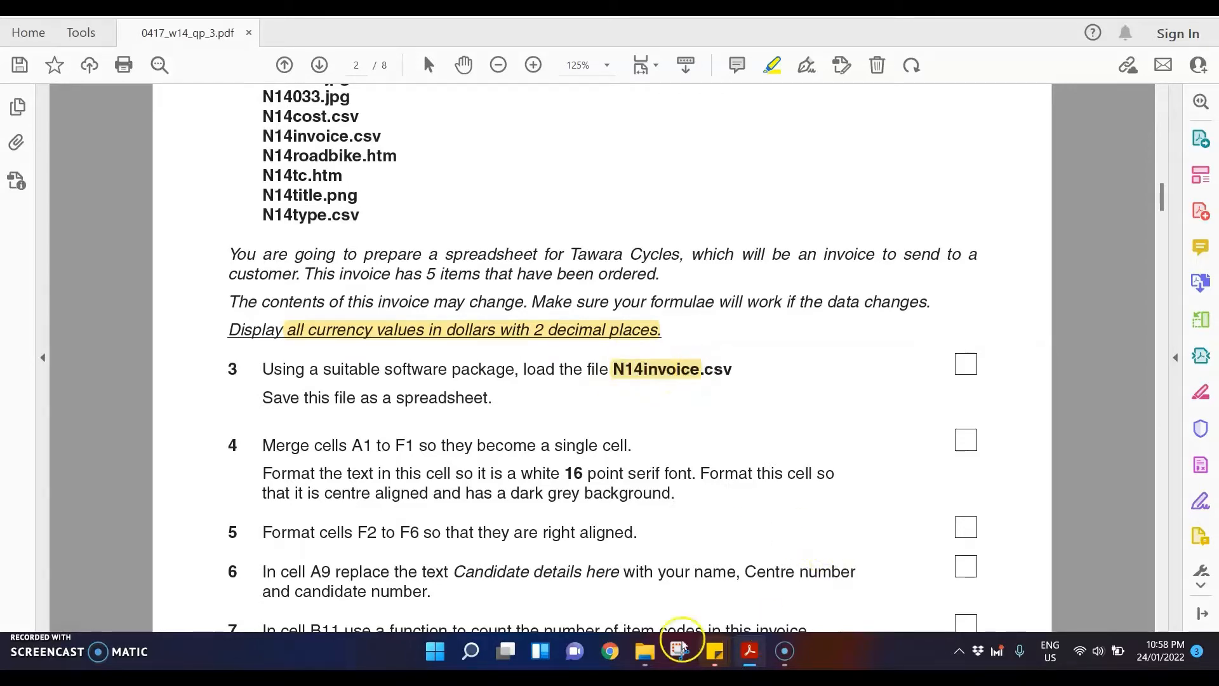
Step: Switch to File Explorer, close the duplicate Nov 2014 folder window and open N14invoice.csv in Excel from the remaining one
mouse_move(645, 649)
mouse_move(649, 524)
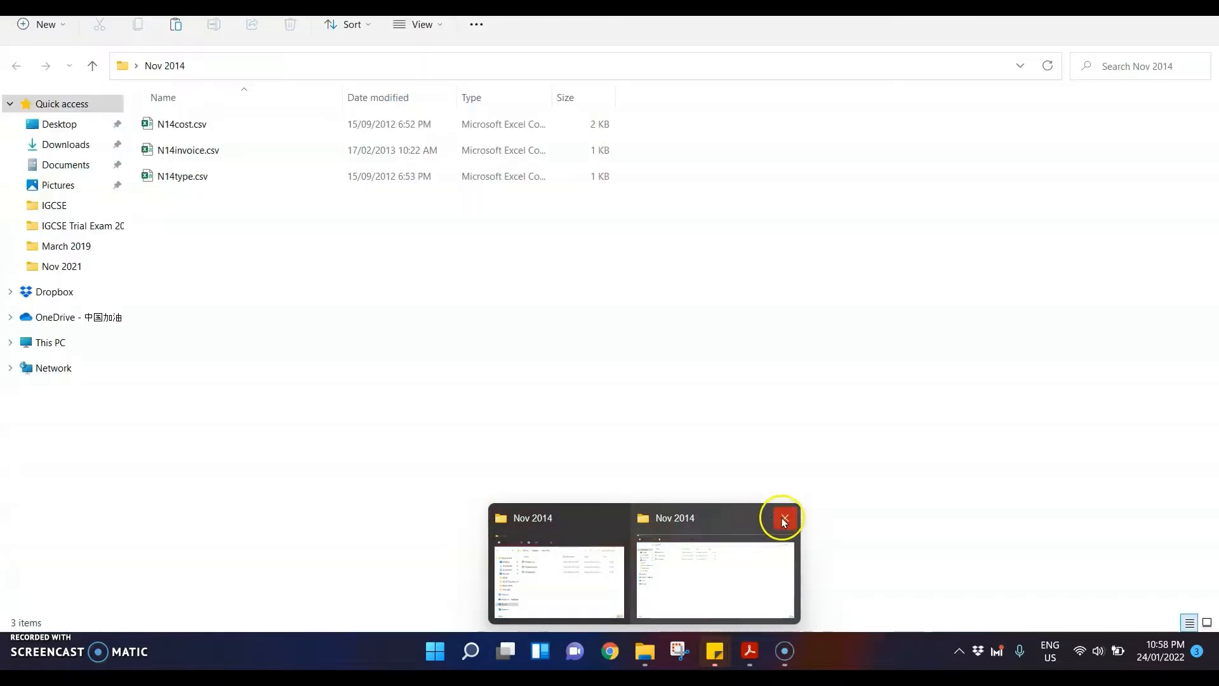
left_click(785, 520)
left_click(635, 559)
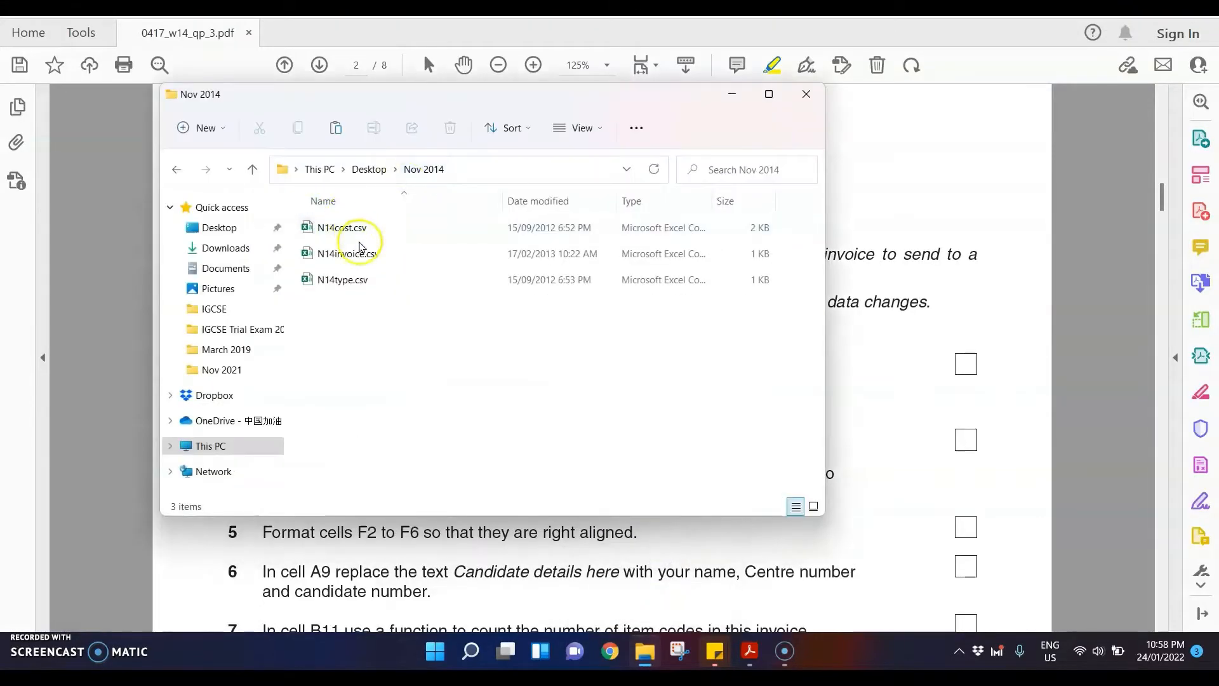
left_click(353, 262)
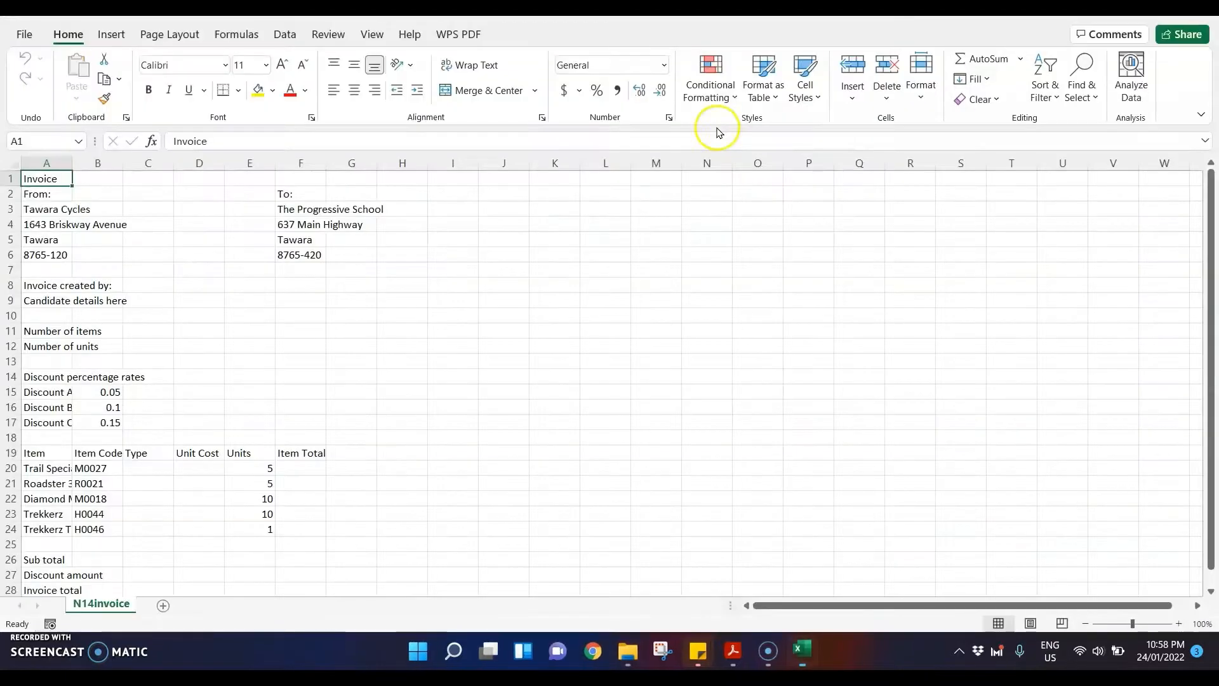
Step: Autofit the widths of columns A to G to their contents
left_click_drag(41, 163, 378, 164)
double_click(378, 165)
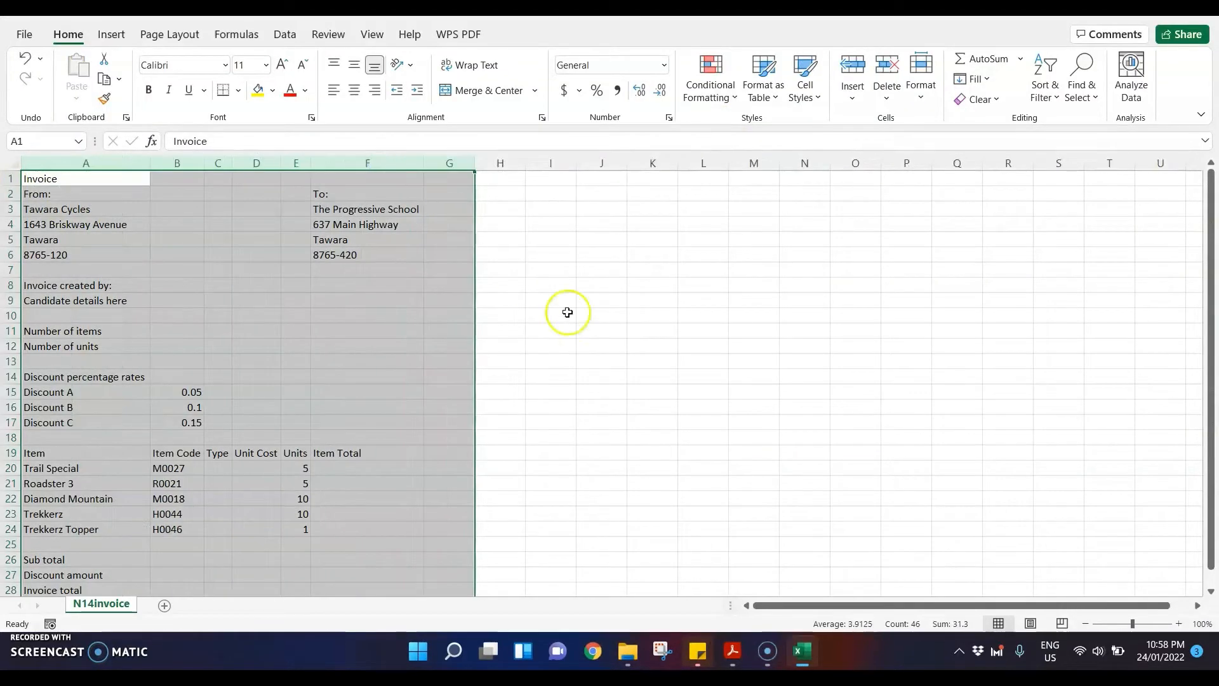
left_click(568, 312)
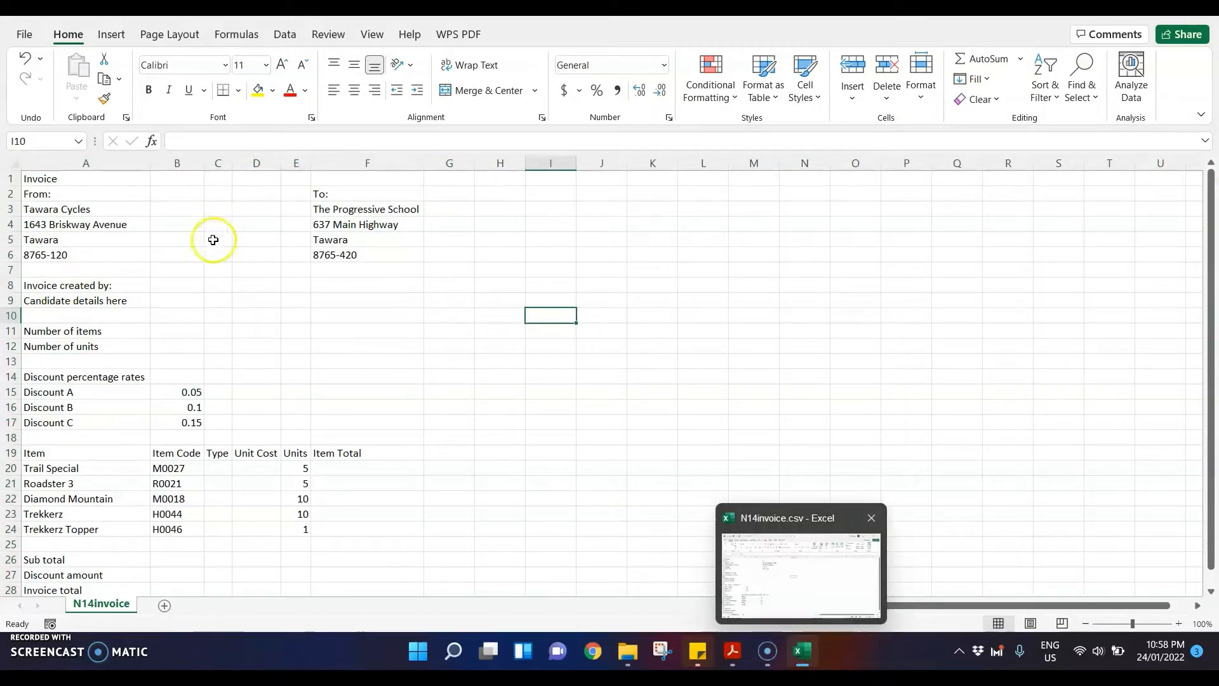
Step: Switch to the exam paper PDF and highlight "Merge" and "A1 to F1" in question 4
left_click(732, 651)
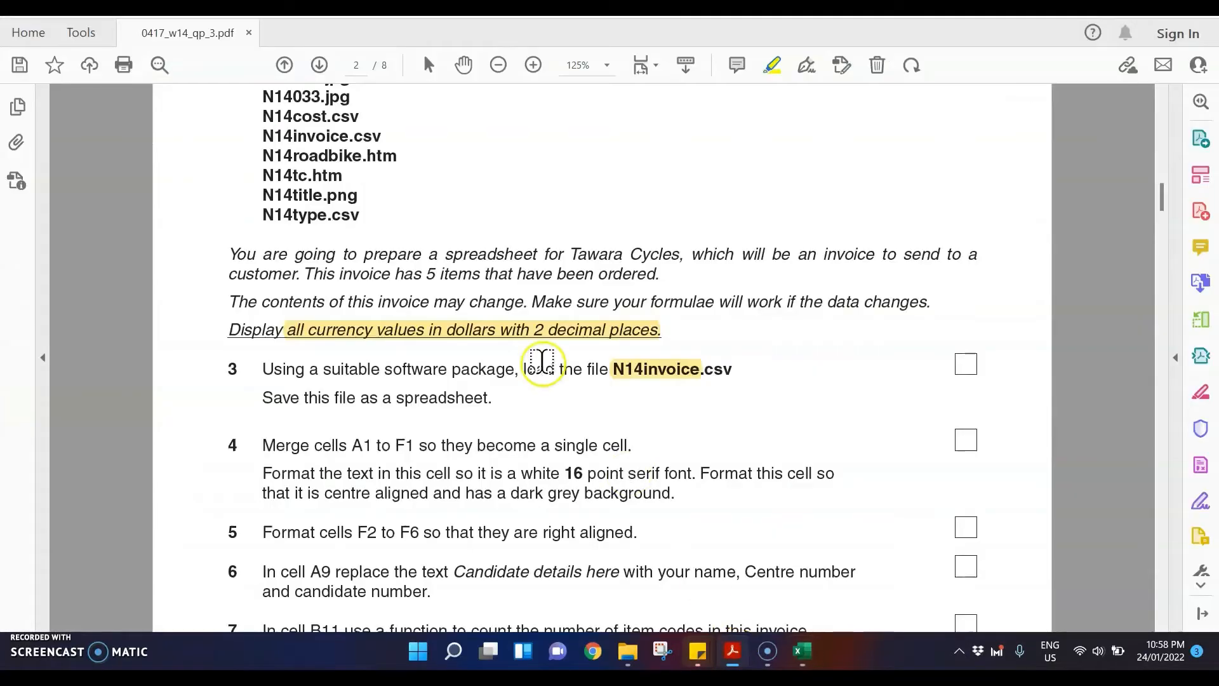
scroll(539, 363, "down", 3)
scroll(449, 362, "down", 2)
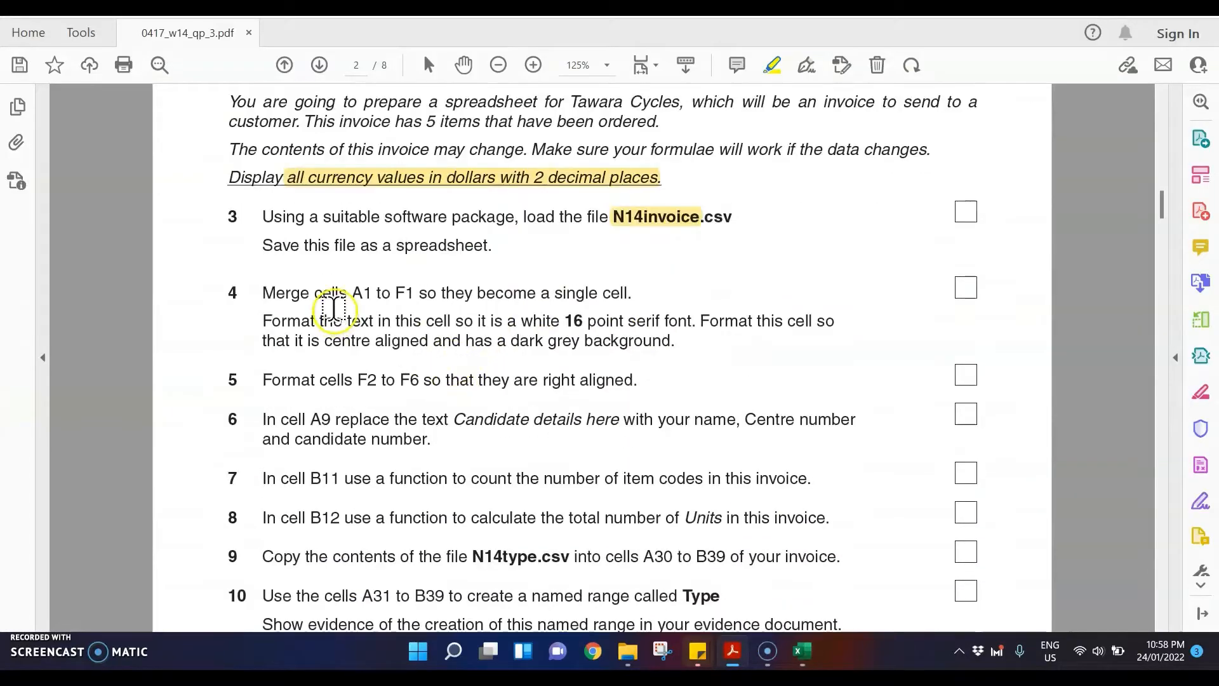
scroll(333, 305, "down", 2)
left_click_drag(349, 235, 416, 234)
left_click_drag(284, 234, 309, 234)
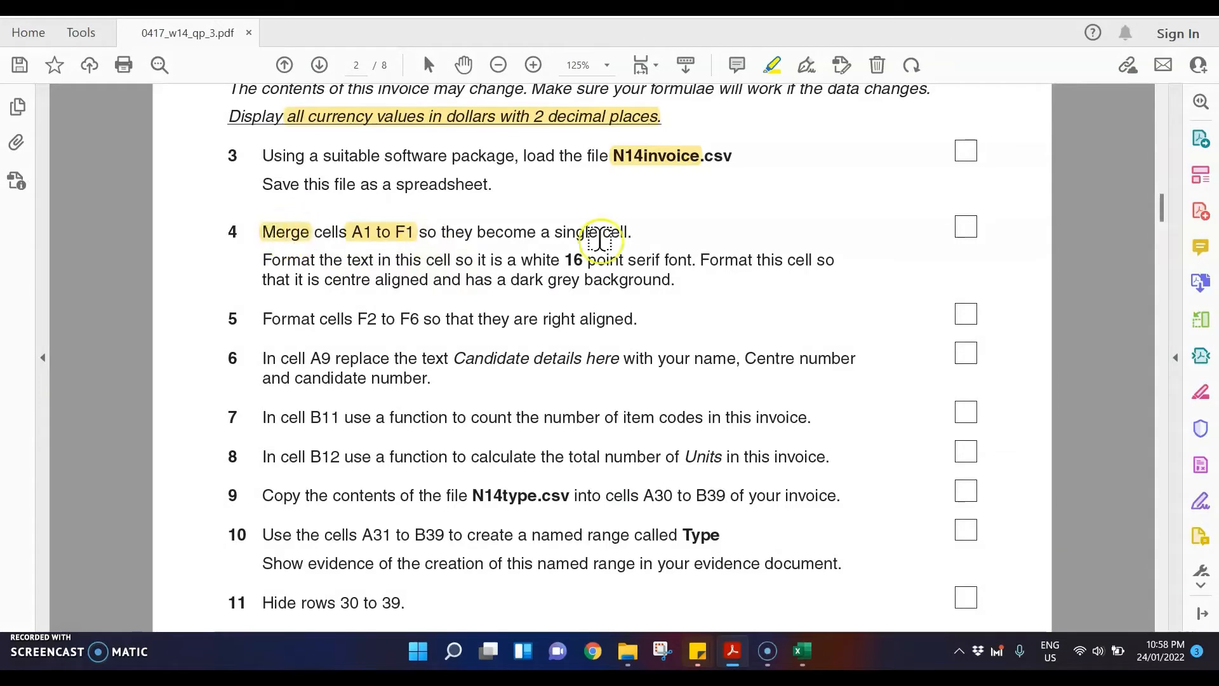
Step: Switch to Excel and merge and center cells A1 to F1 holding the Invoice title
left_click(802, 651)
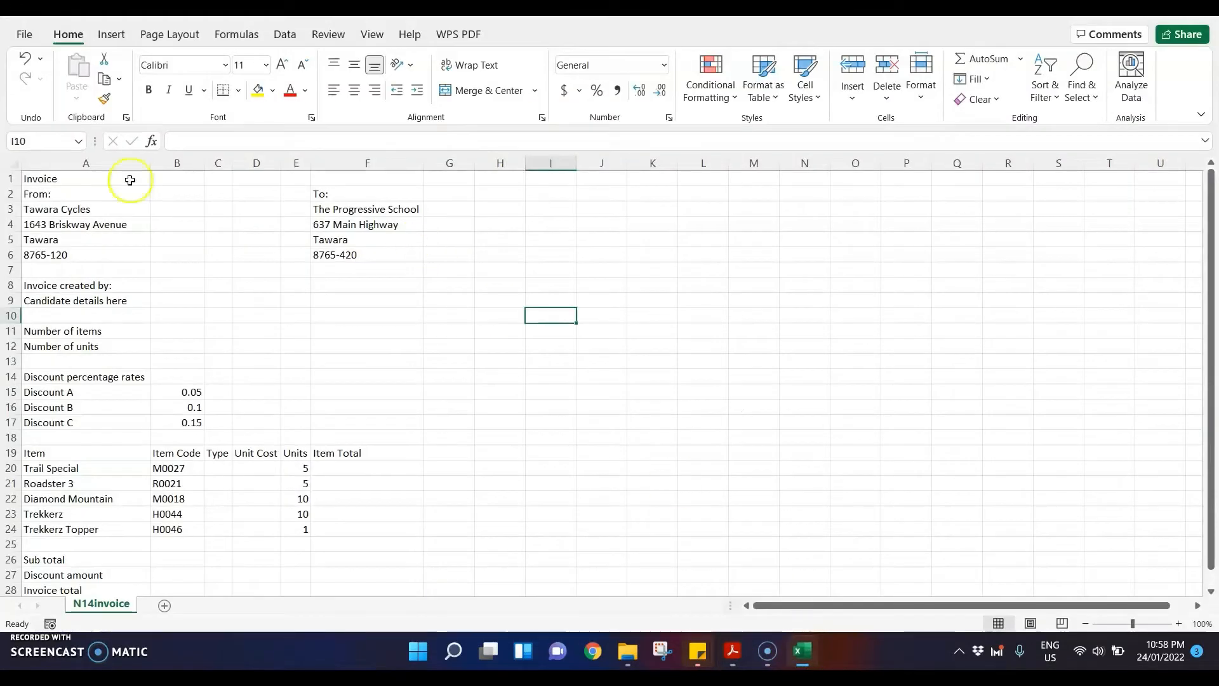
left_click_drag(73, 180, 357, 181)
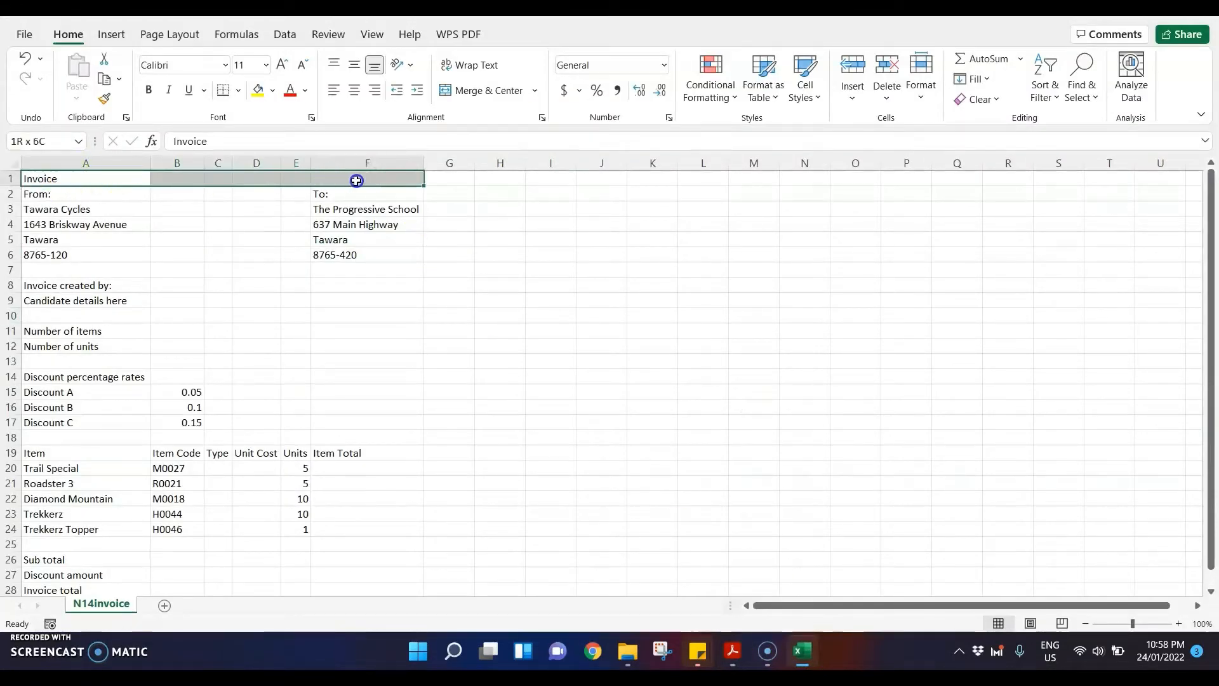
left_click(449, 89)
Step: Switch to the exam paper PDF and highlight "white 16 point serif", "centre aligned" and "dark grey background" in question 4
left_click(735, 652)
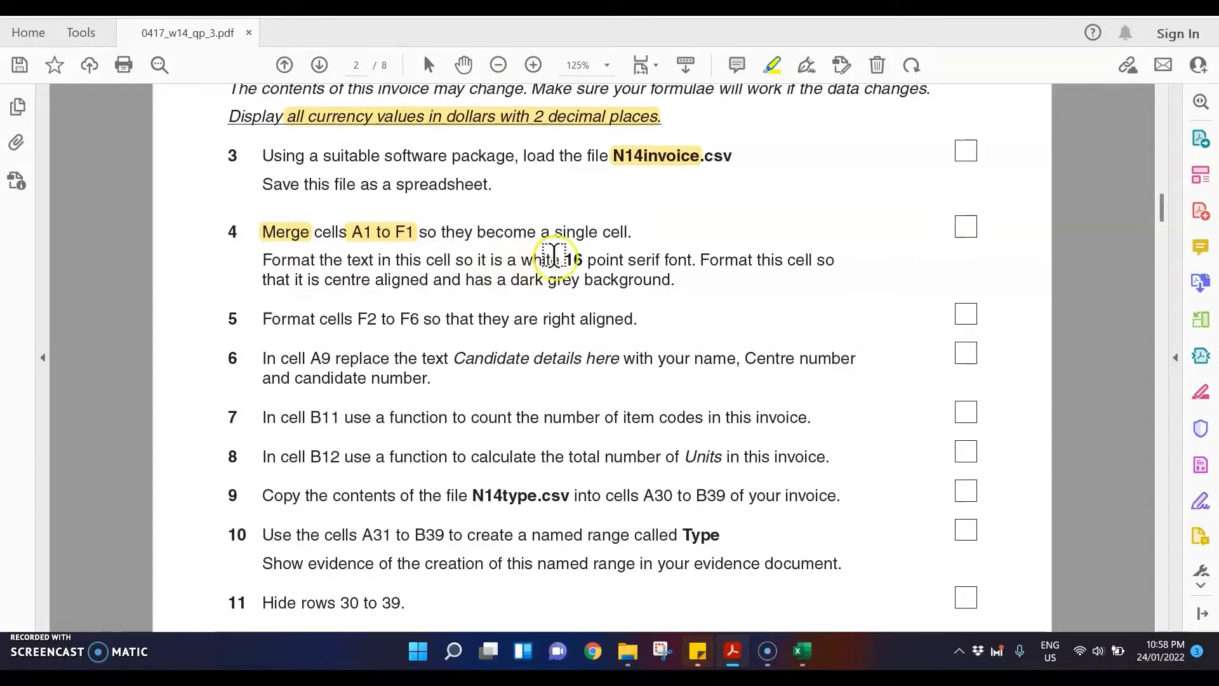
left_click_drag(522, 261, 660, 262)
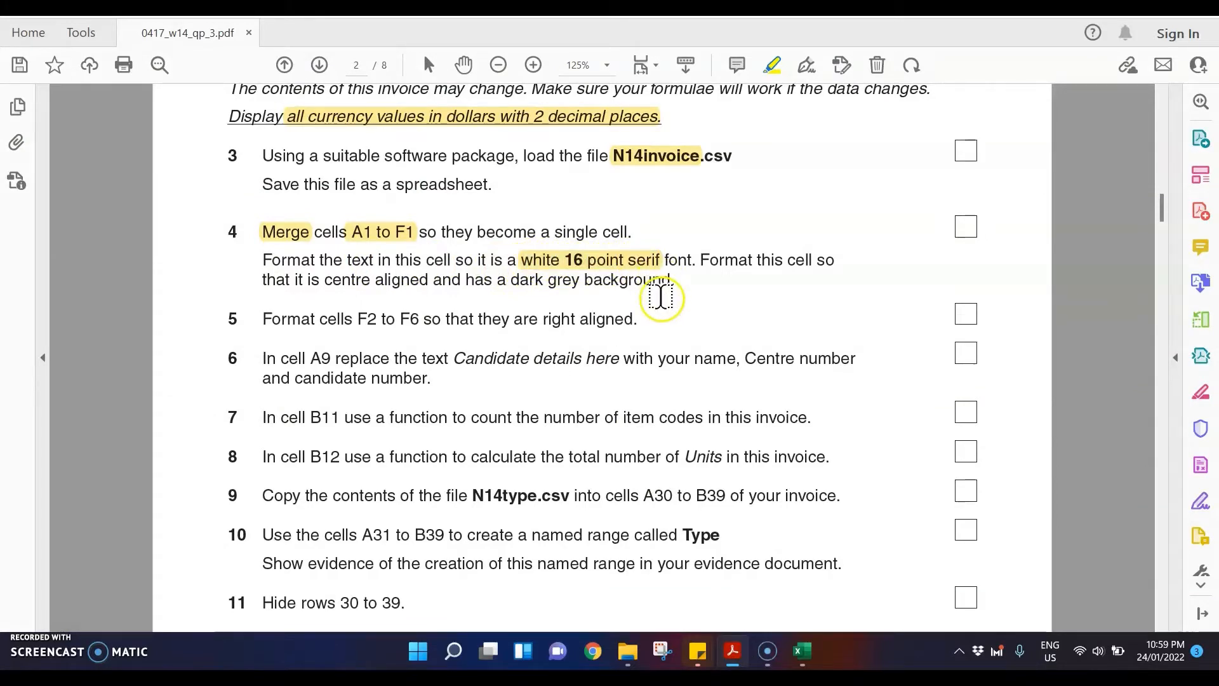
left_click(666, 267)
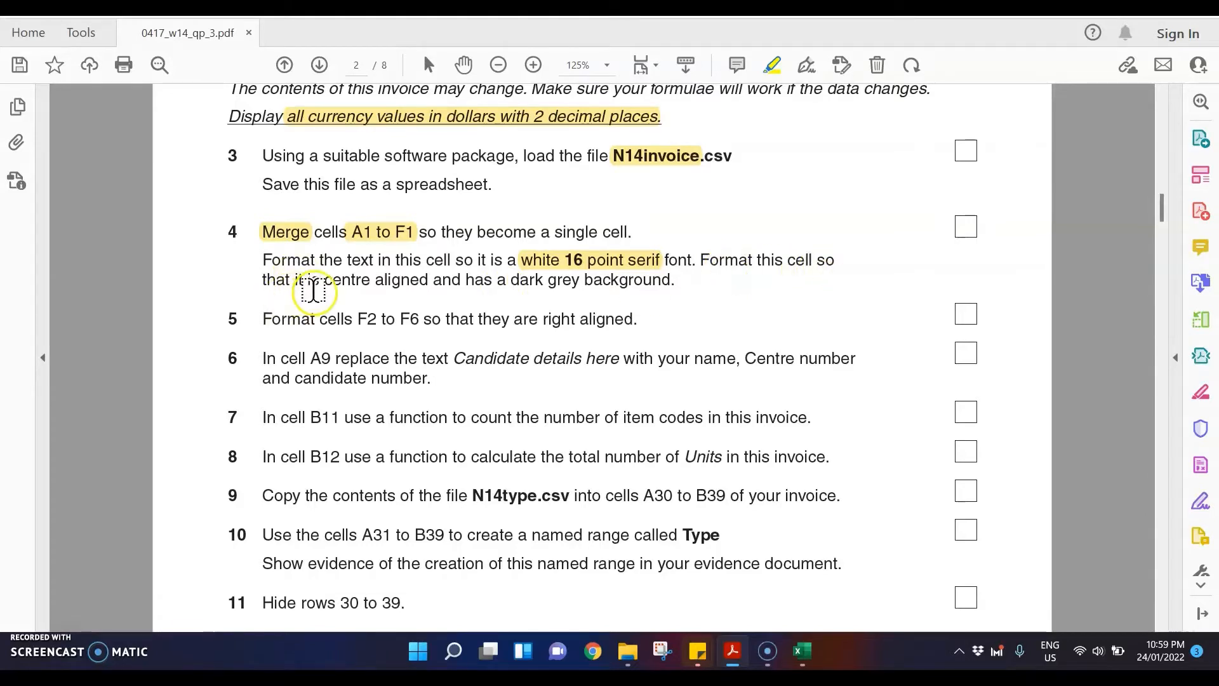
left_click_drag(324, 279, 429, 279)
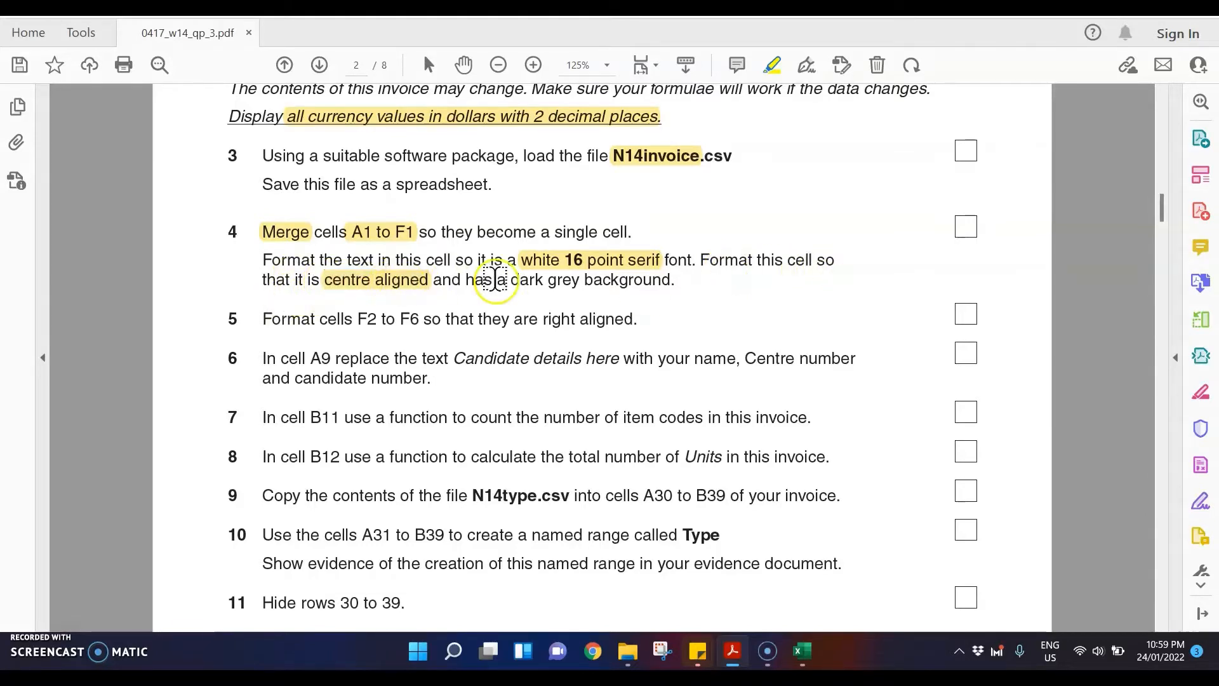
left_click_drag(512, 281, 642, 291)
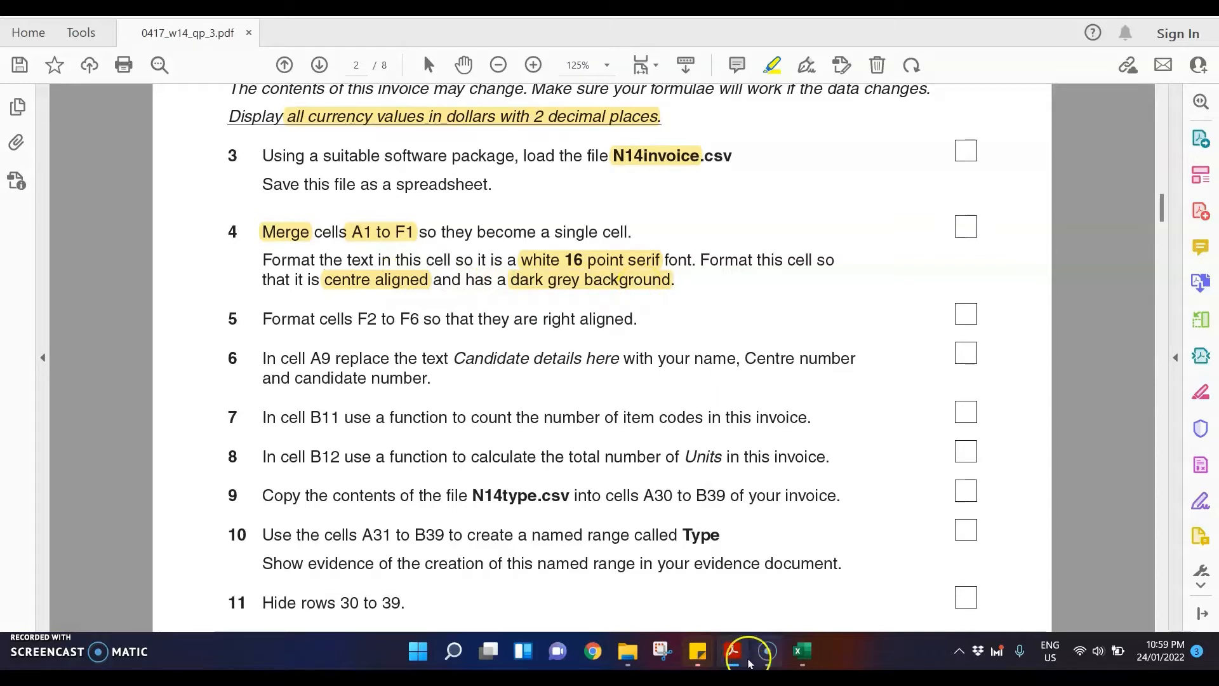
Step: Switch to Excel and set the Invoice title in A1 to 16 point Times New Roman
left_click(818, 660)
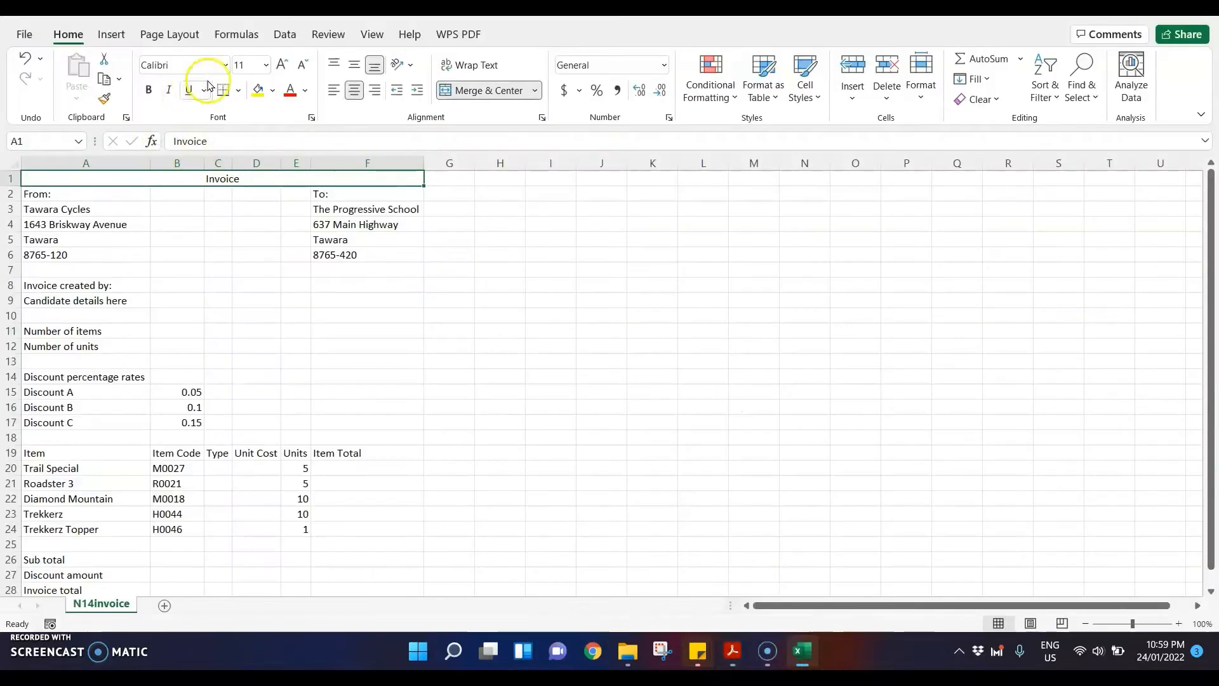
left_click(248, 64)
type("16")
key("Return")
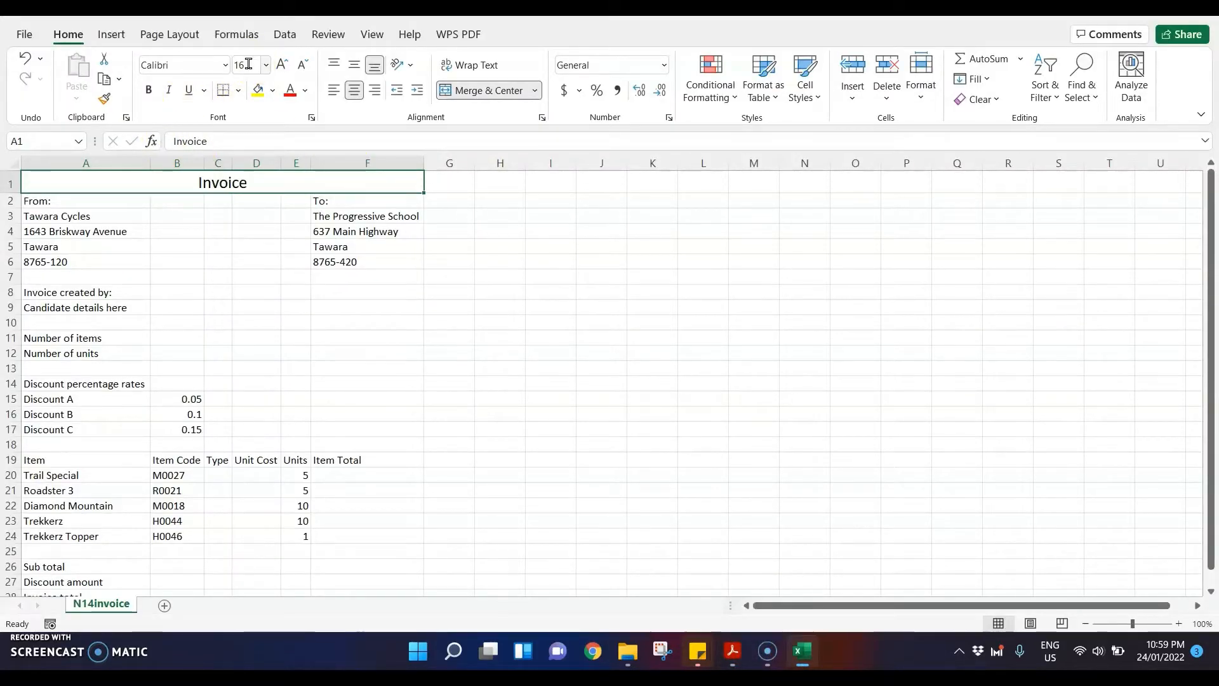
left_click(210, 65)
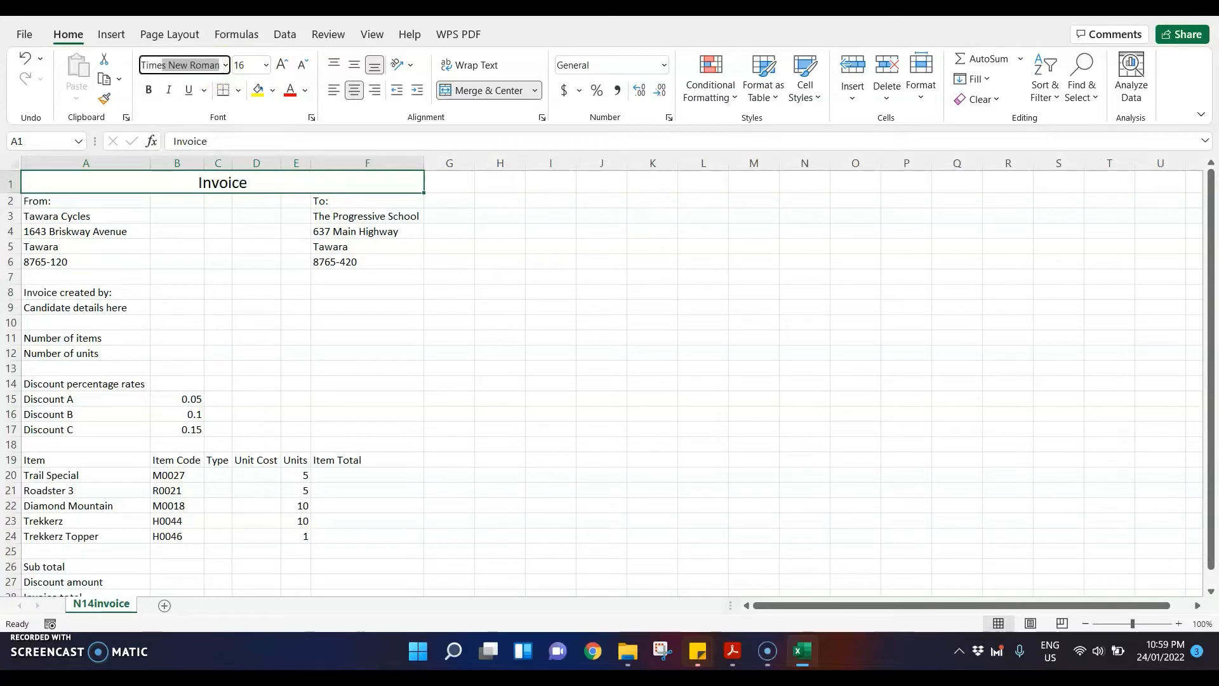
key("Return")
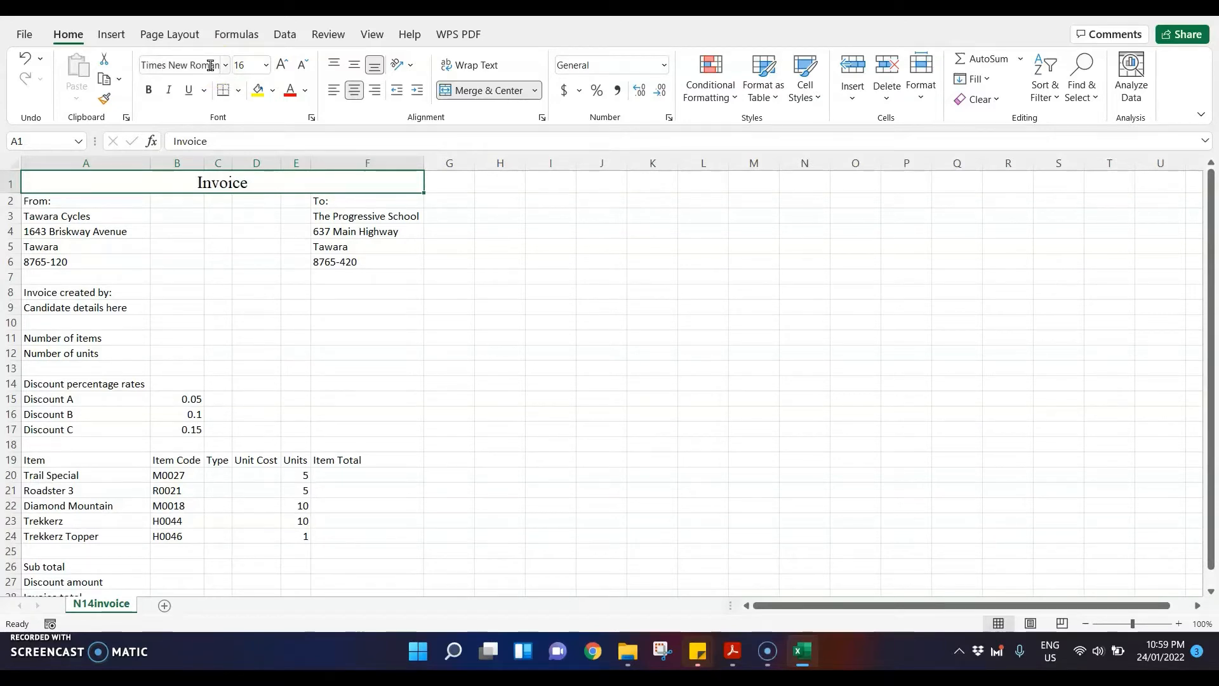
Step: Recheck question 4 in the exam PDF, and in Excel give the Invoice title cell a dark grey fill and white text
left_click(732, 651)
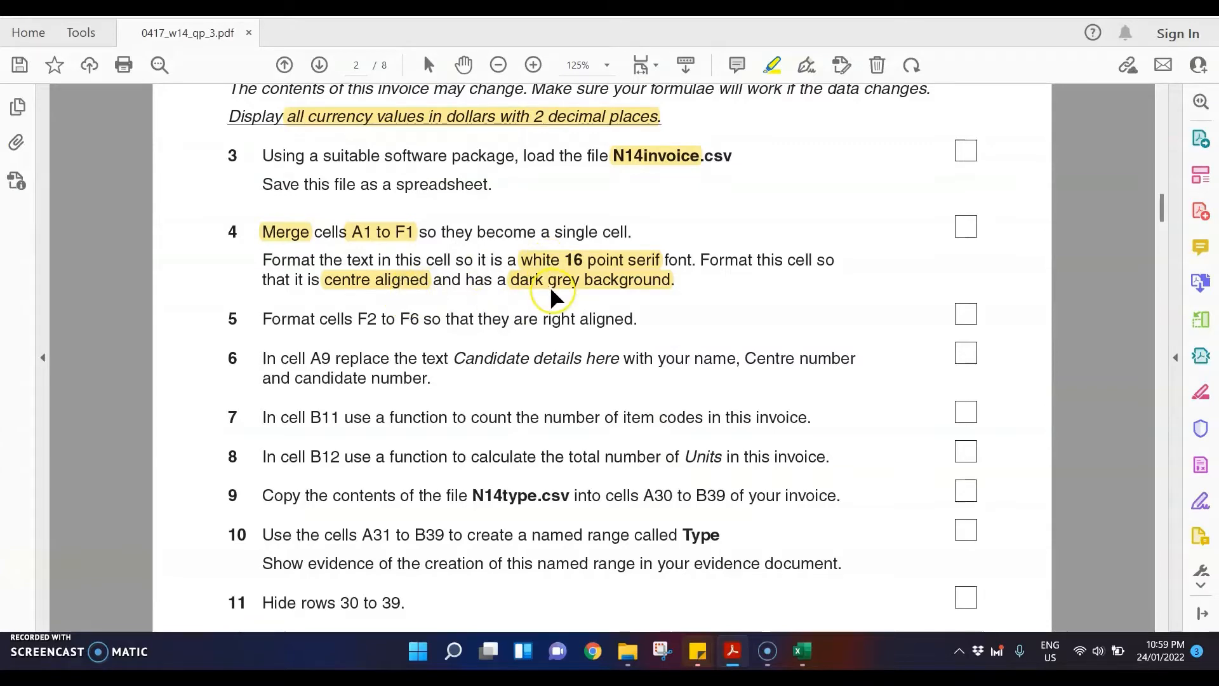
left_click(806, 654)
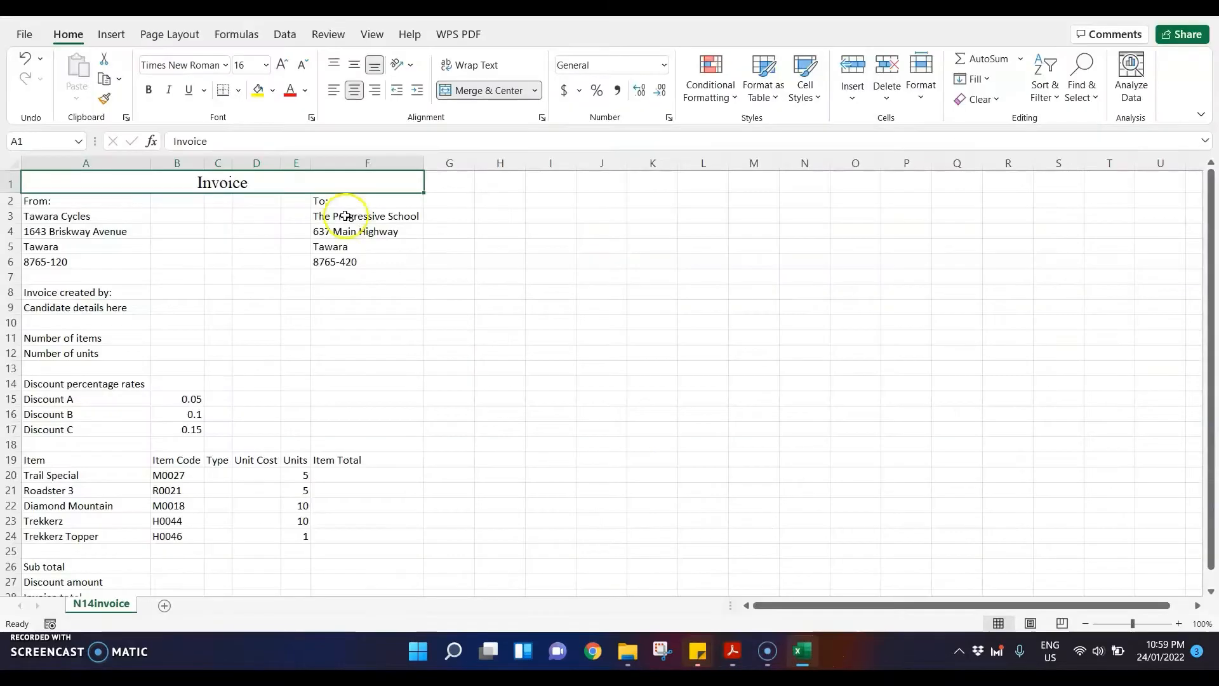
left_click(272, 91)
left_click(258, 192)
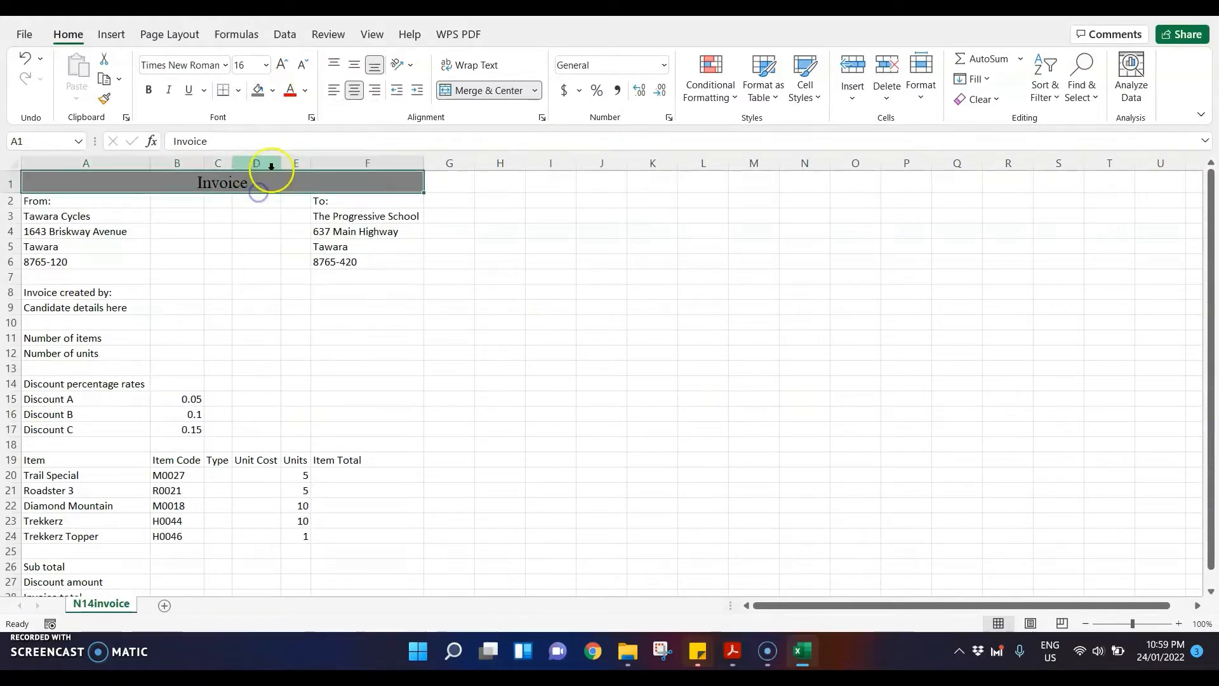
left_click(307, 92)
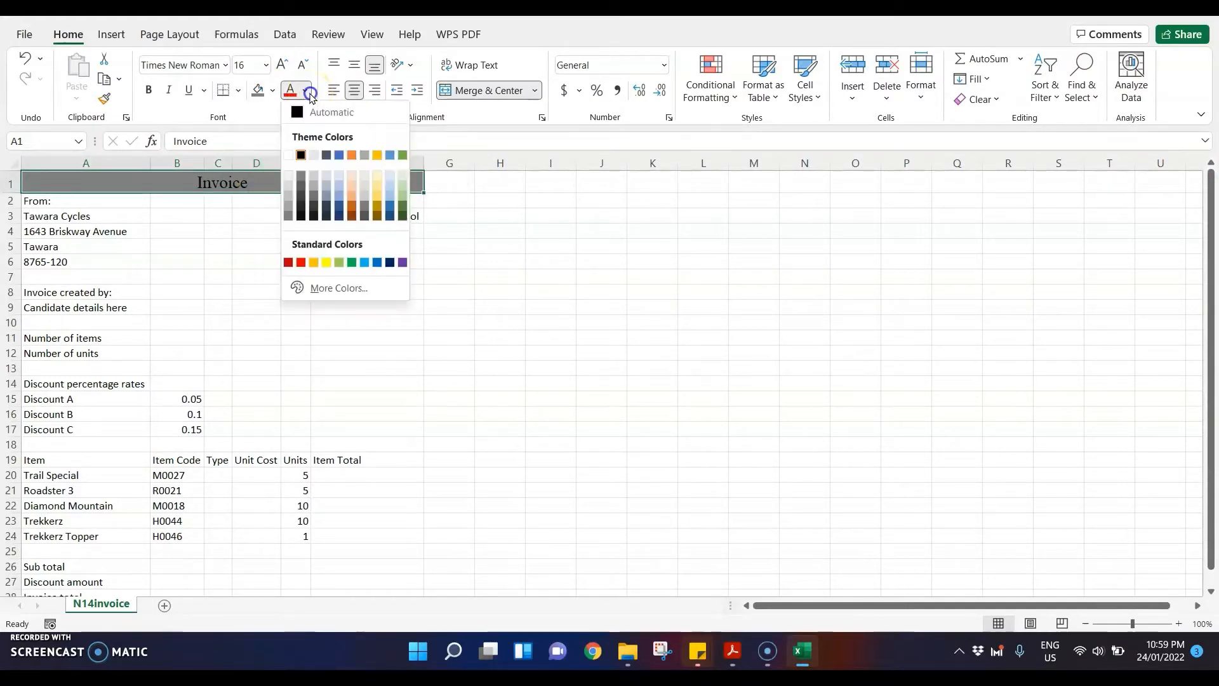
left_click(289, 155)
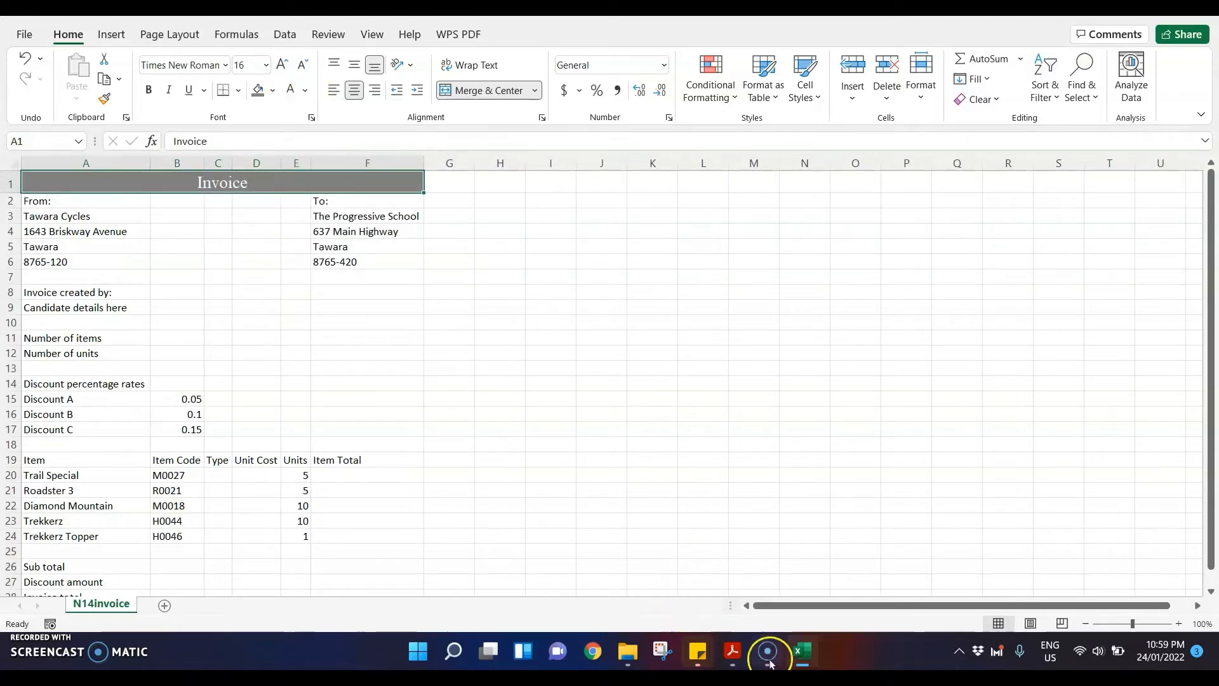
Step: Switch to the exam paper PDF and highlight "F2 to F6" and "right aligned" in question 5
left_click(728, 649)
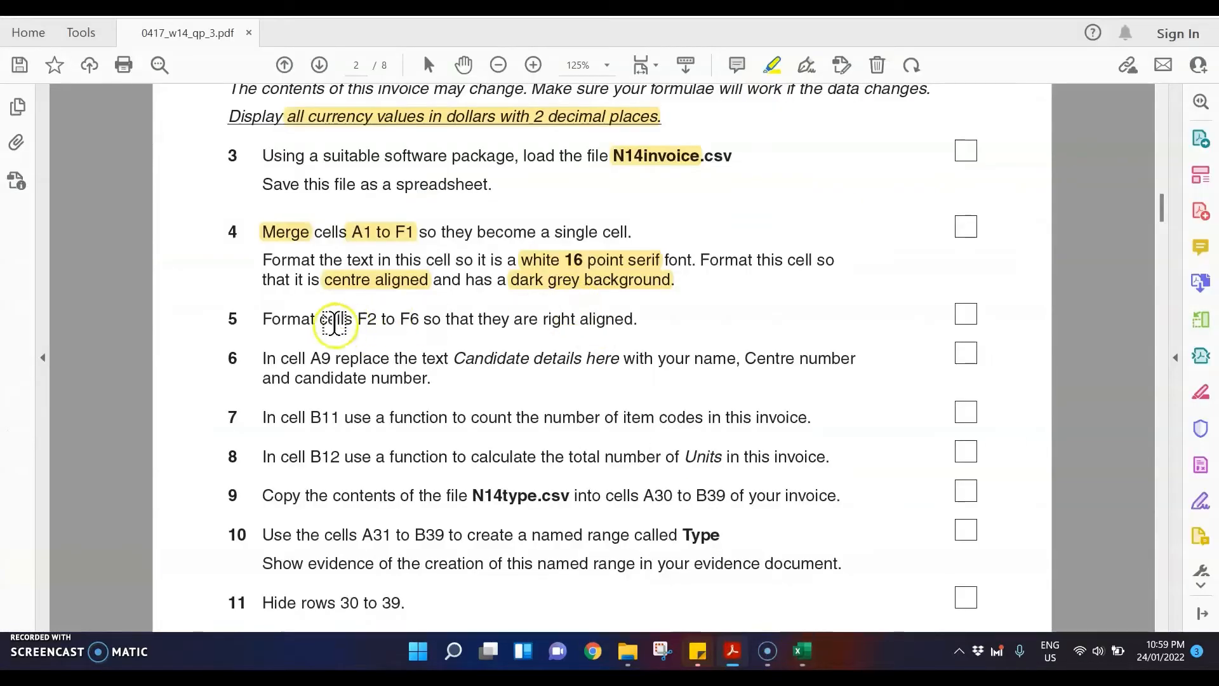
left_click_drag(357, 319, 420, 319)
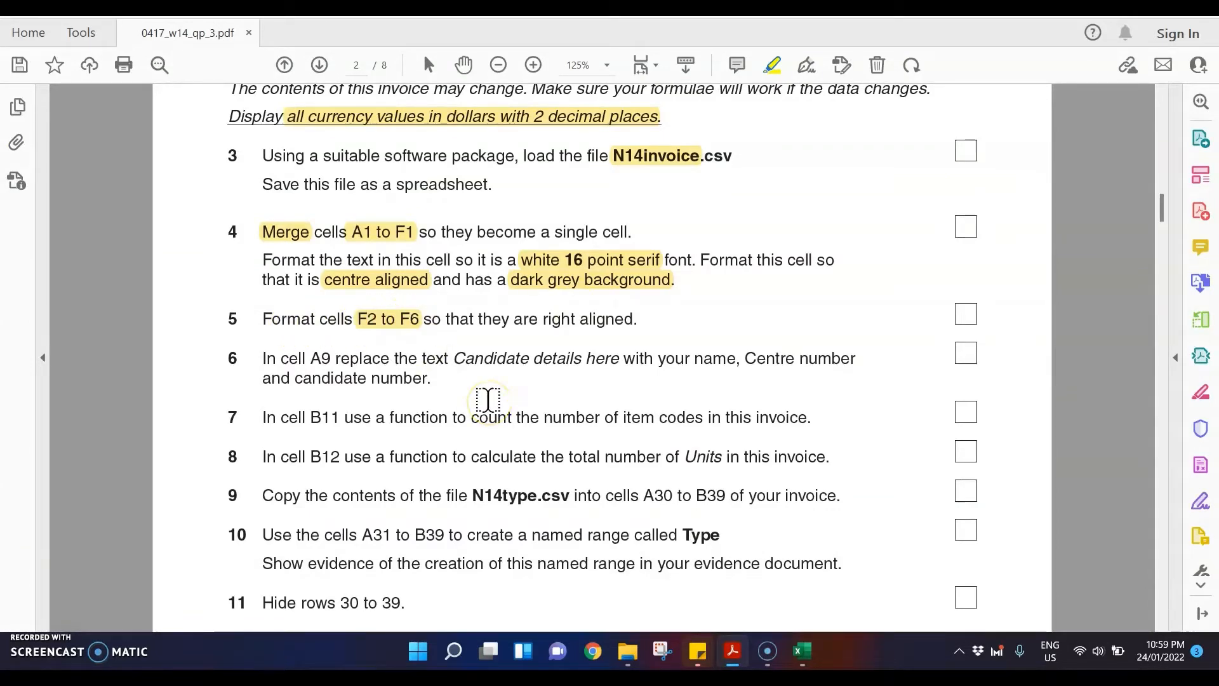
left_click_drag(543, 319, 637, 319)
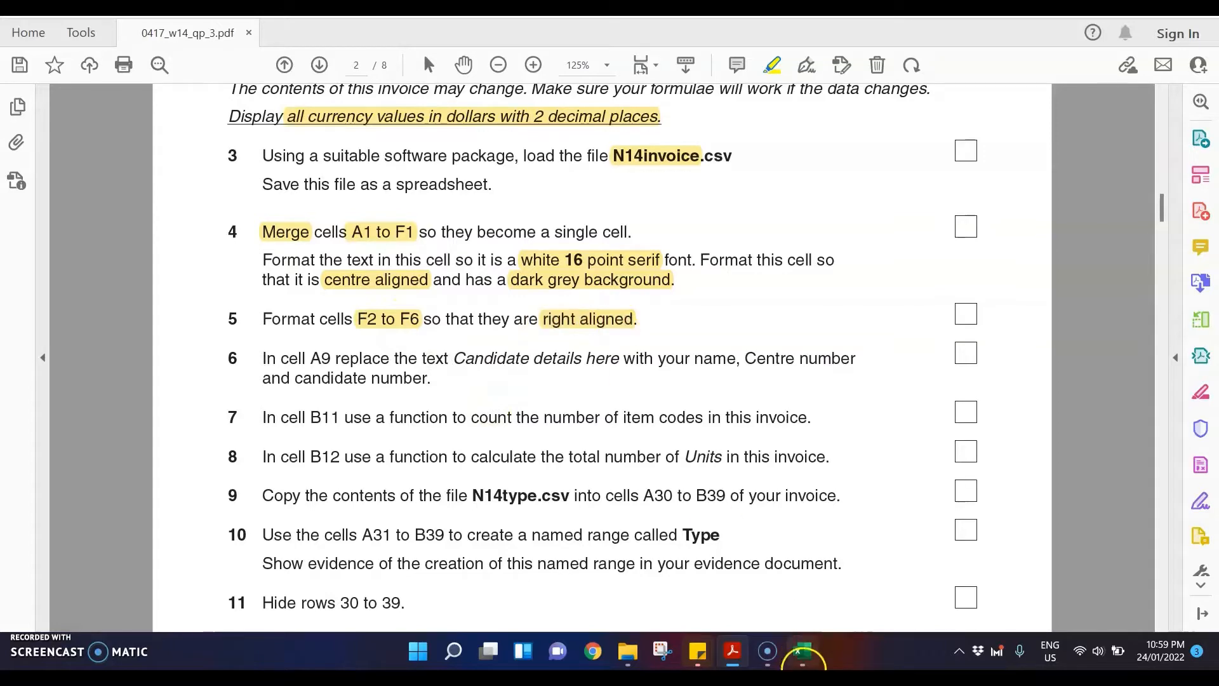
Step: Switch to Excel and right-align cells F2 to F6
left_click(799, 652)
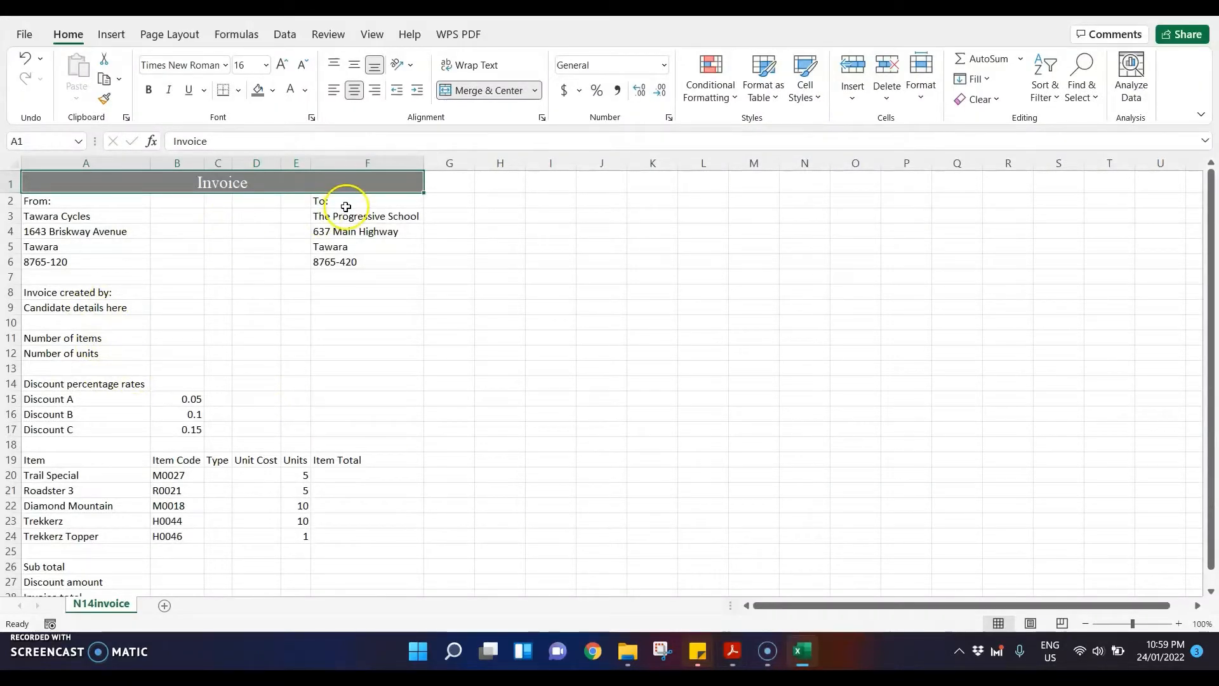
left_click_drag(346, 207, 349, 262)
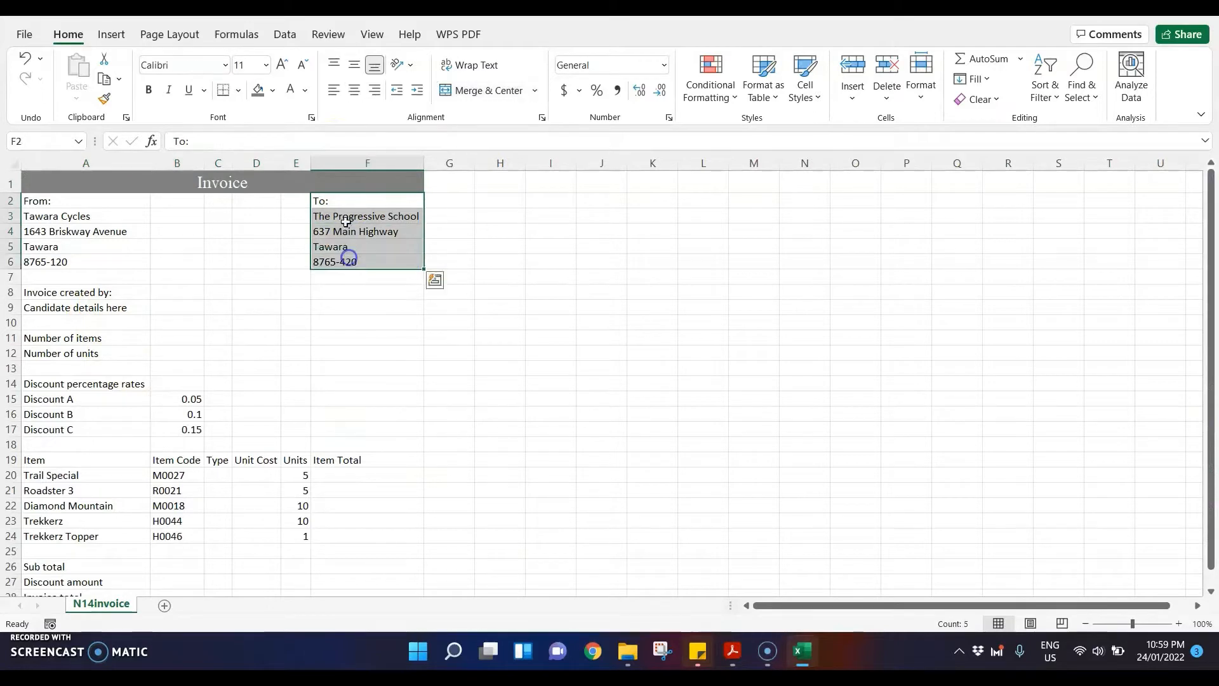
left_click(378, 90)
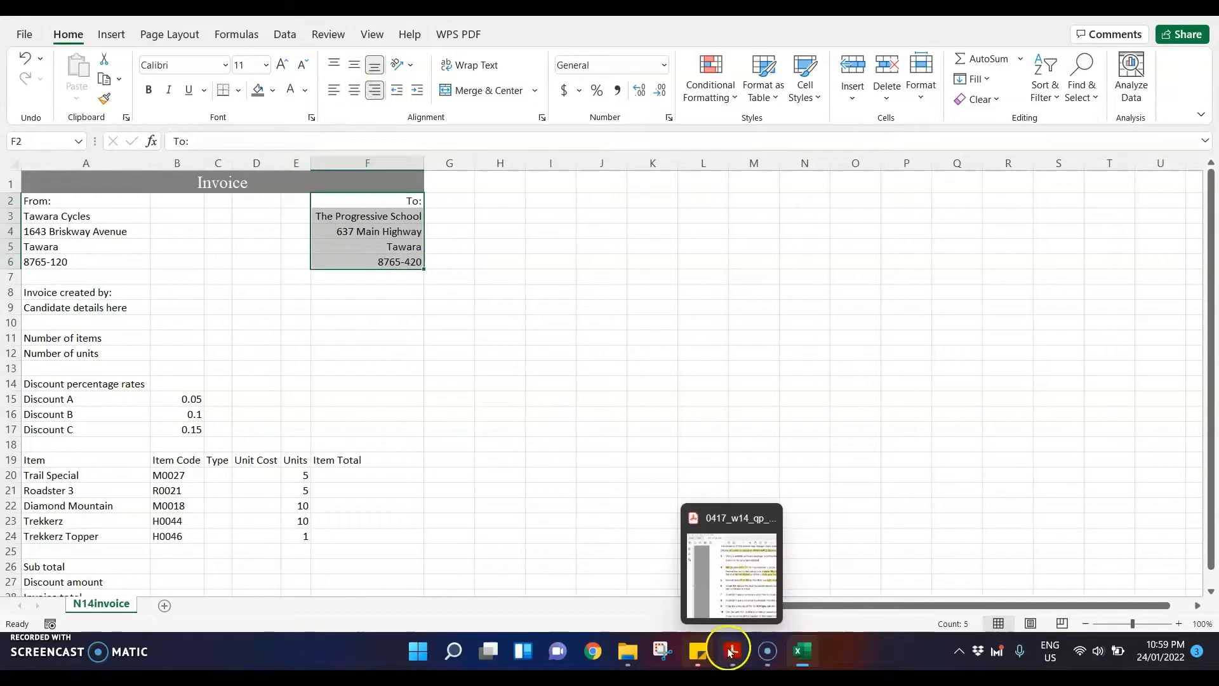
Step: Switch to the exam paper PDF and highlight "A9" and "Candidate details here" in question 6
left_click(732, 651)
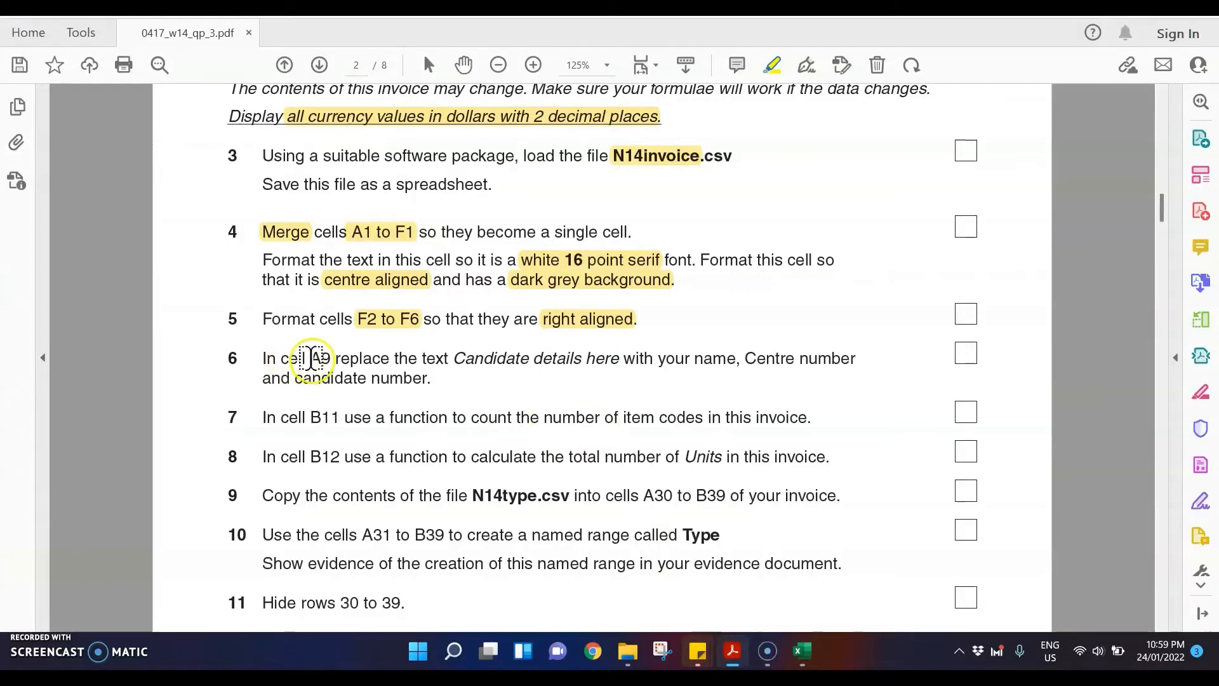
left_click_drag(310, 358, 331, 359)
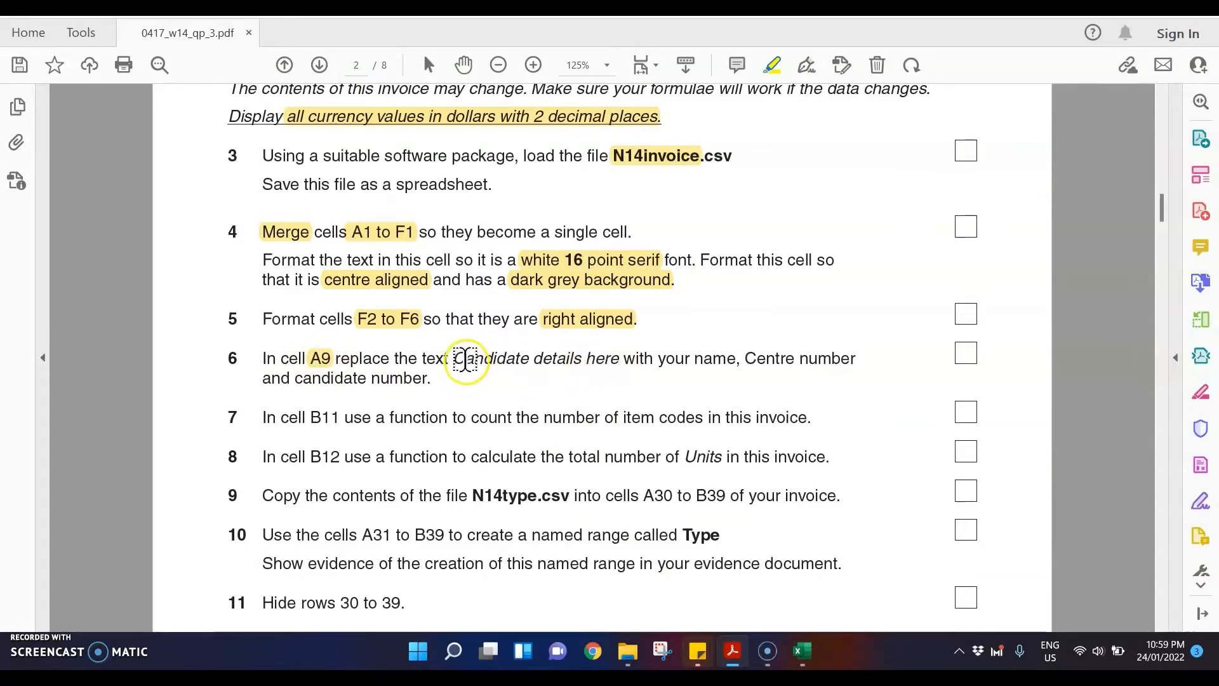
left_click_drag(458, 359, 620, 362)
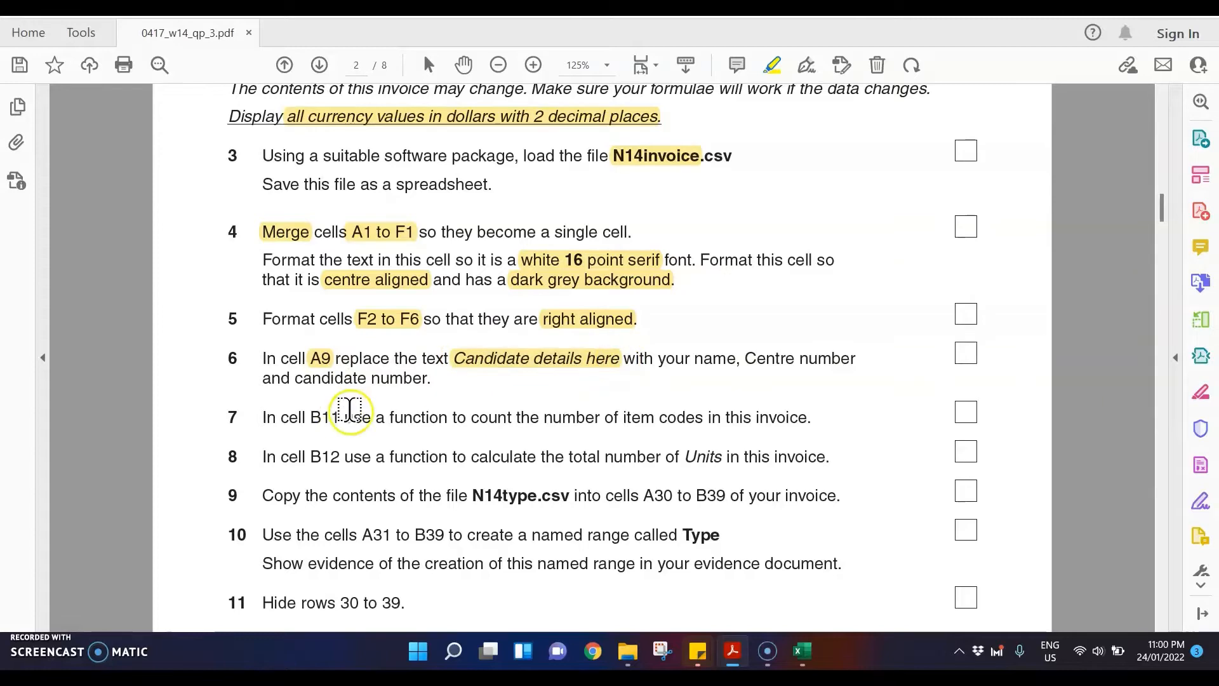
Step: Switch to Excel and replace the candidate details text in A9 with the placeholder "Full Name, ZZ999, XXXX"
left_click(799, 651)
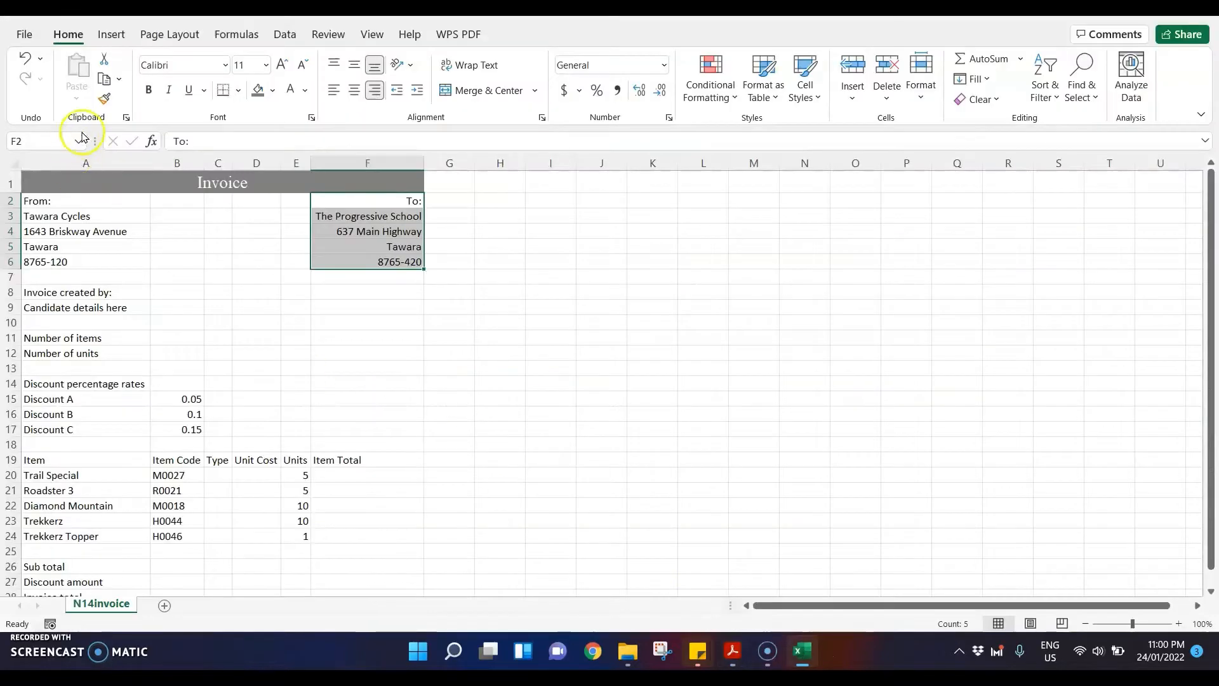
left_click(96, 308)
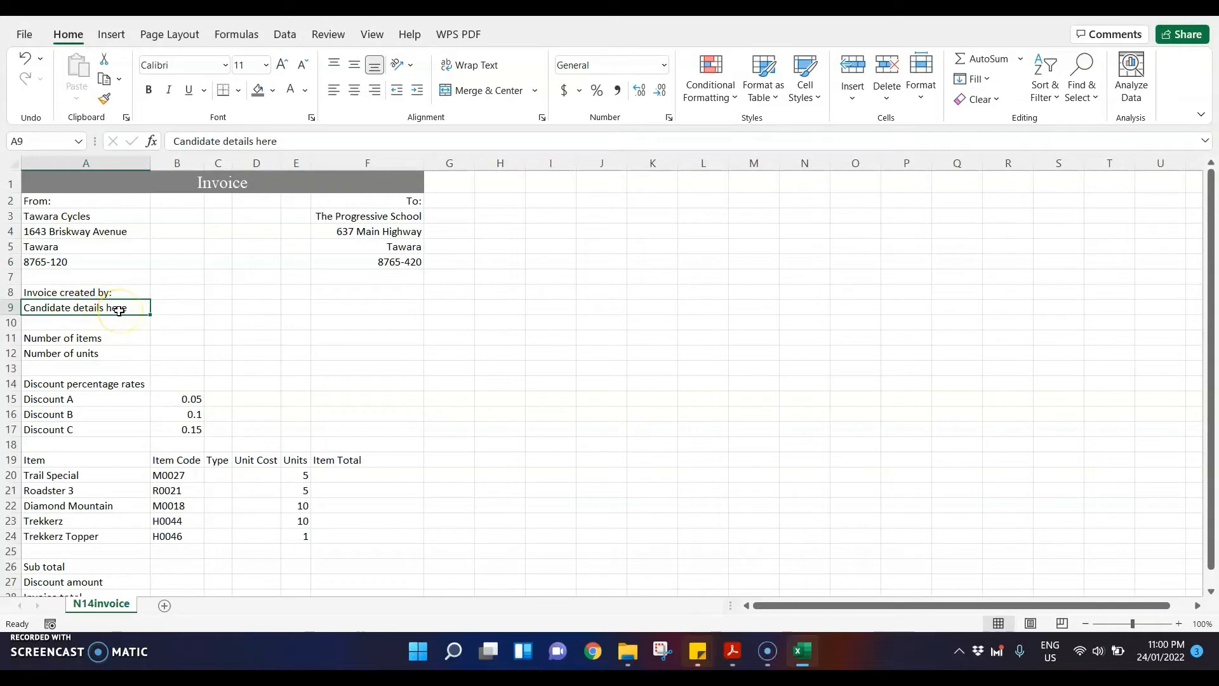
left_click_drag(139, 305, 24, 307)
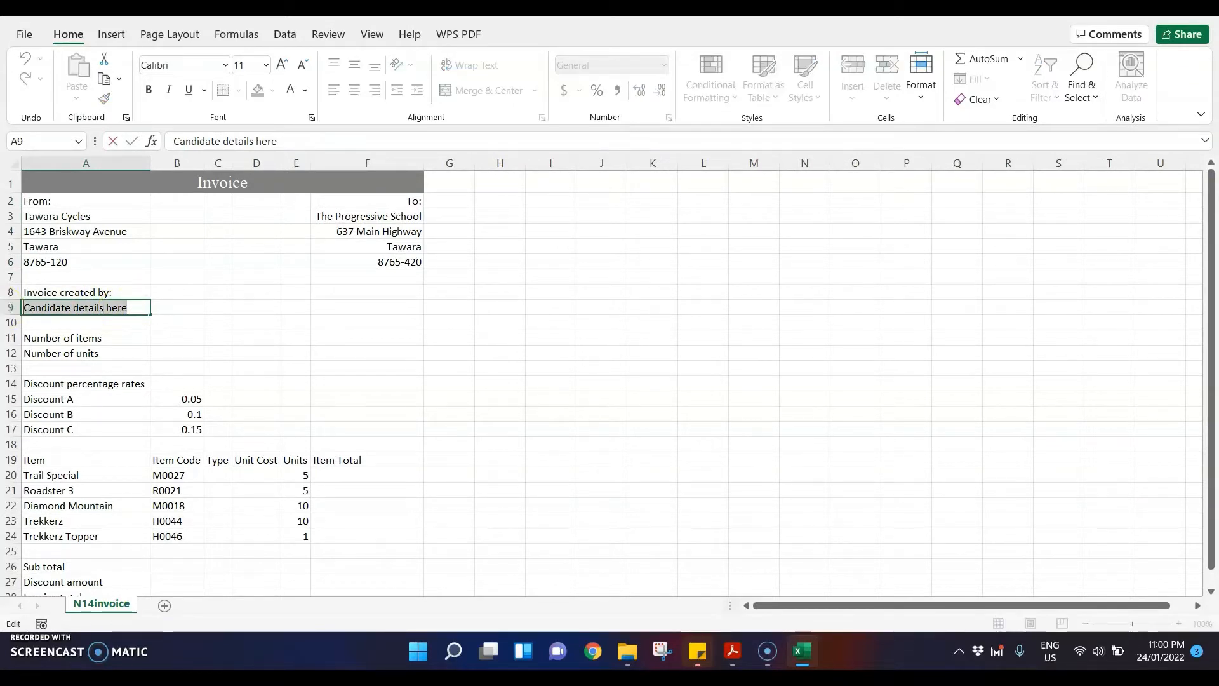
type("FU")
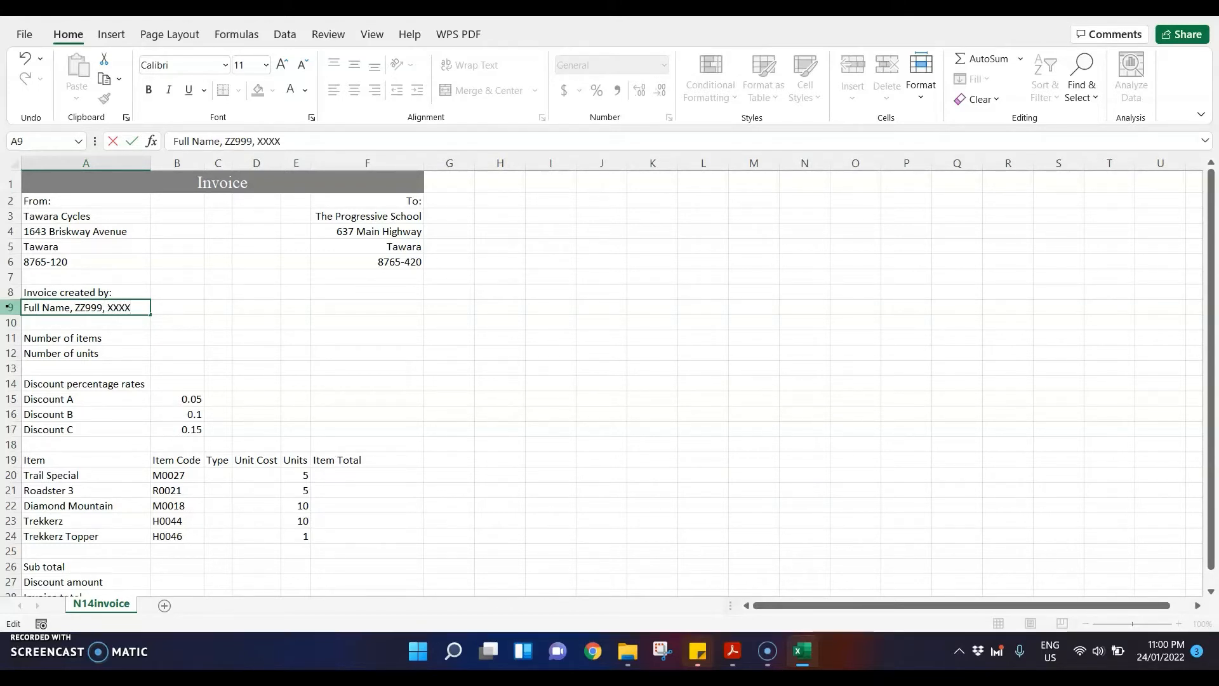
key("Return")
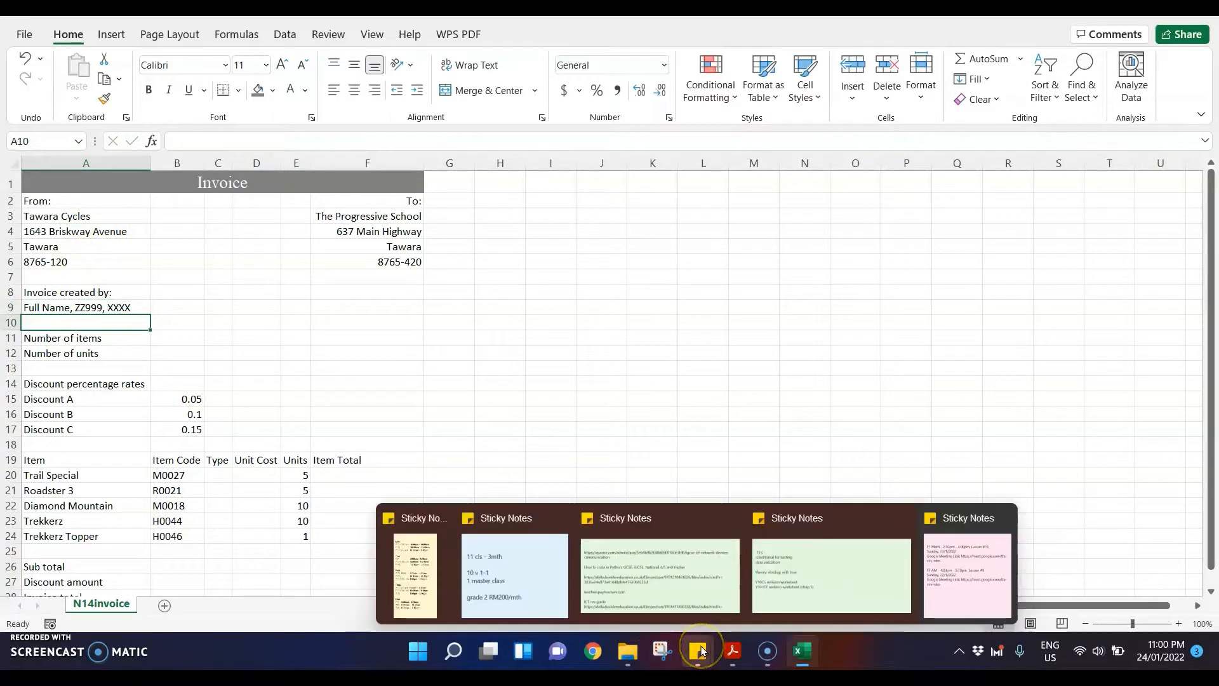
Step: Switch to the exam paper PDF and highlight "B11", "function", "count" and "number of item codes" in question 7
mouse_move(766, 652)
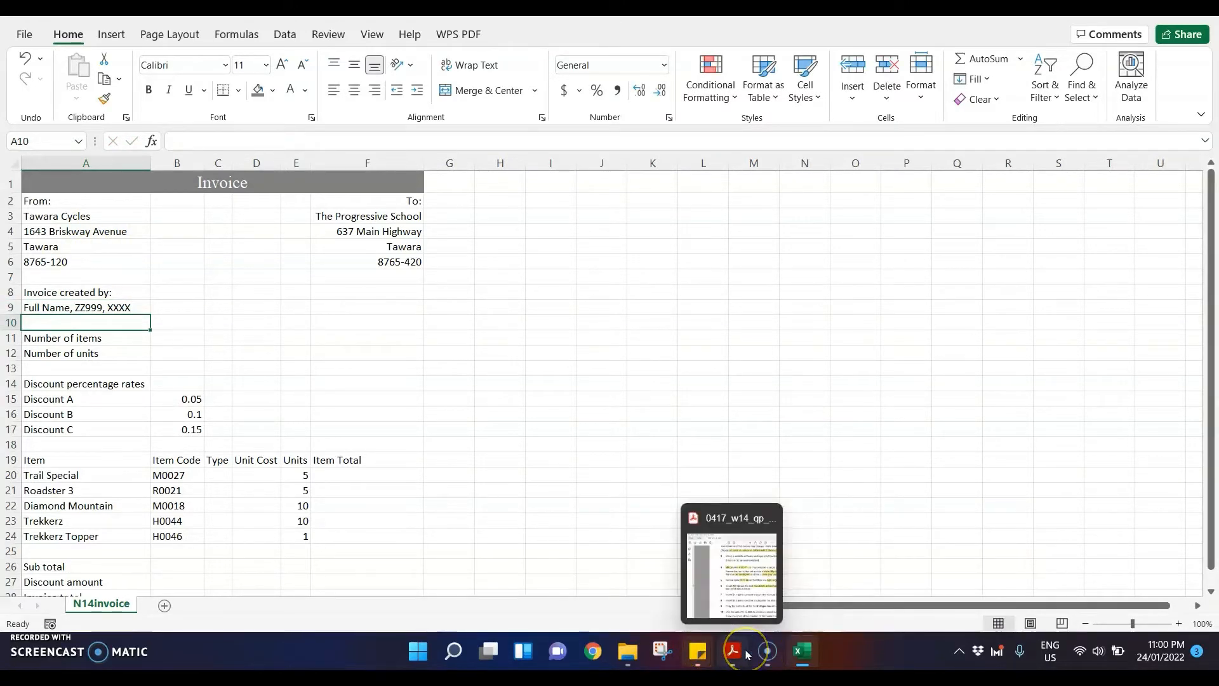
left_click(731, 571)
scroll(670, 435, "down", 2)
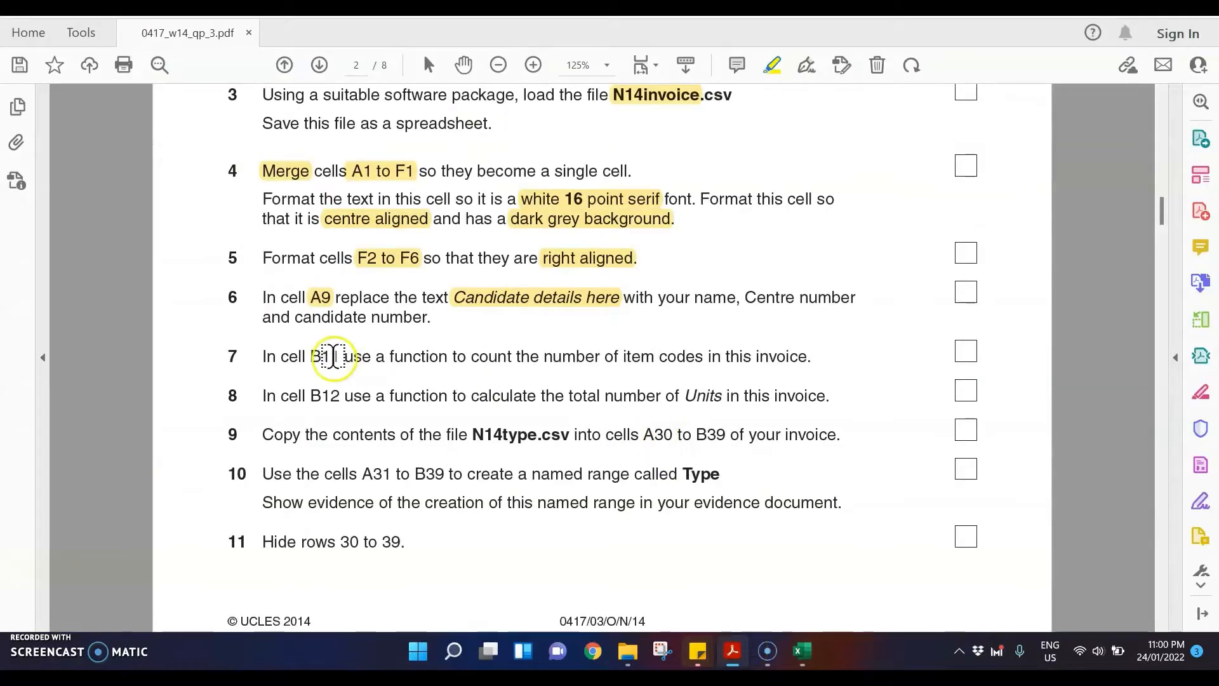
left_click_drag(312, 357, 674, 364)
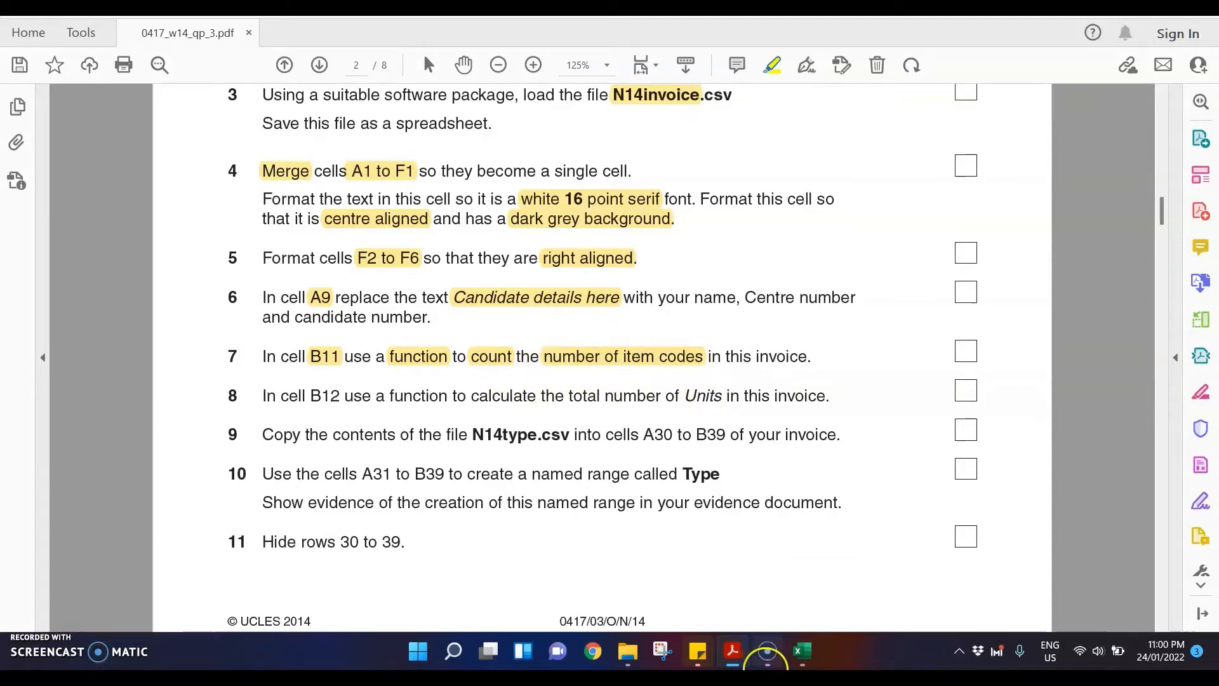
Step: Switch to Excel and count the item codes in B11 with the formula =COUNTA(B20:B24)
left_click(803, 651)
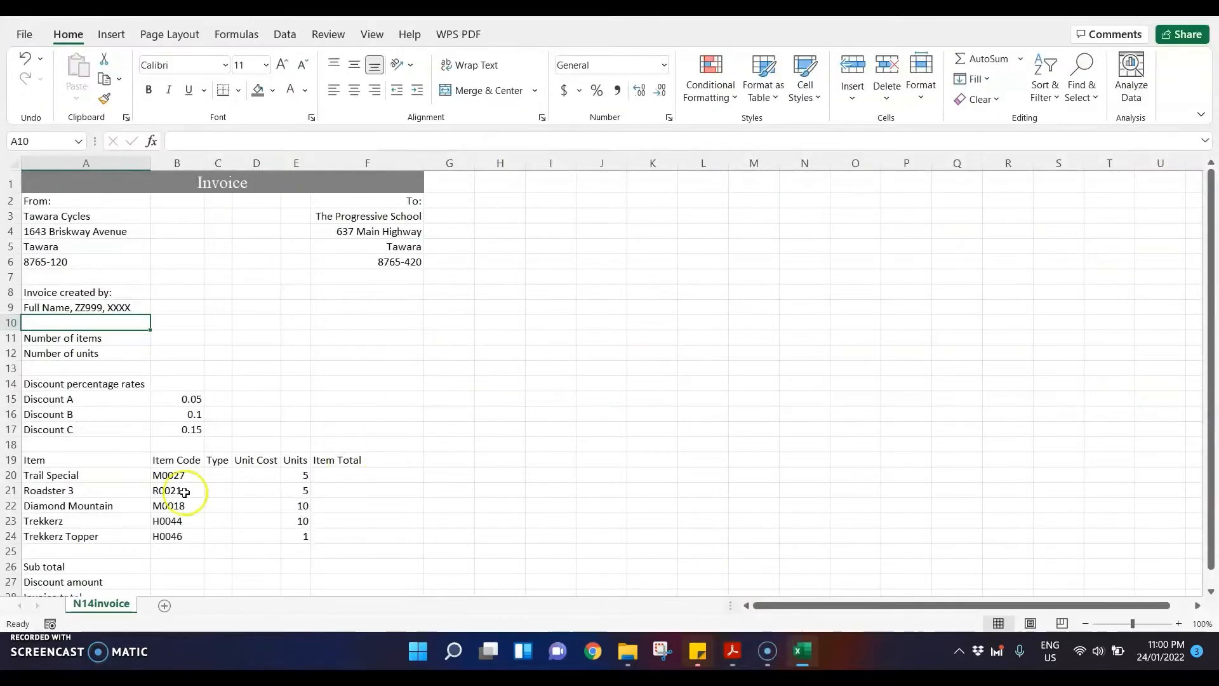
left_click_drag(167, 475, 174, 537)
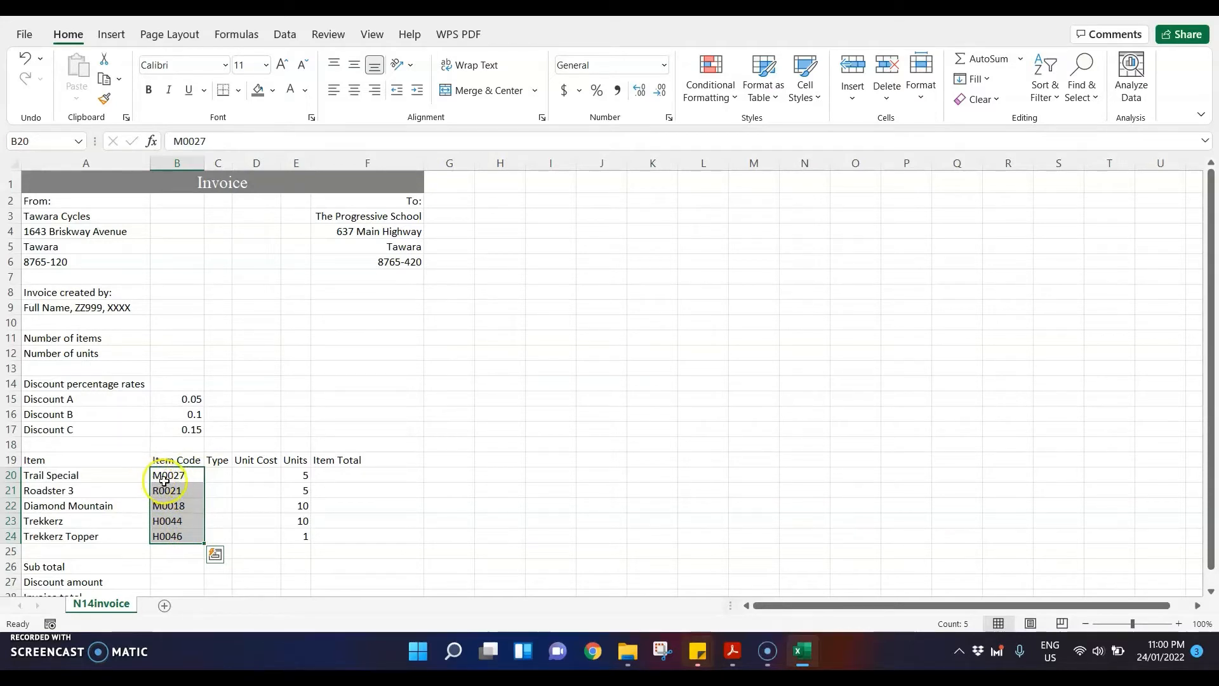
left_click(179, 340)
type("=")
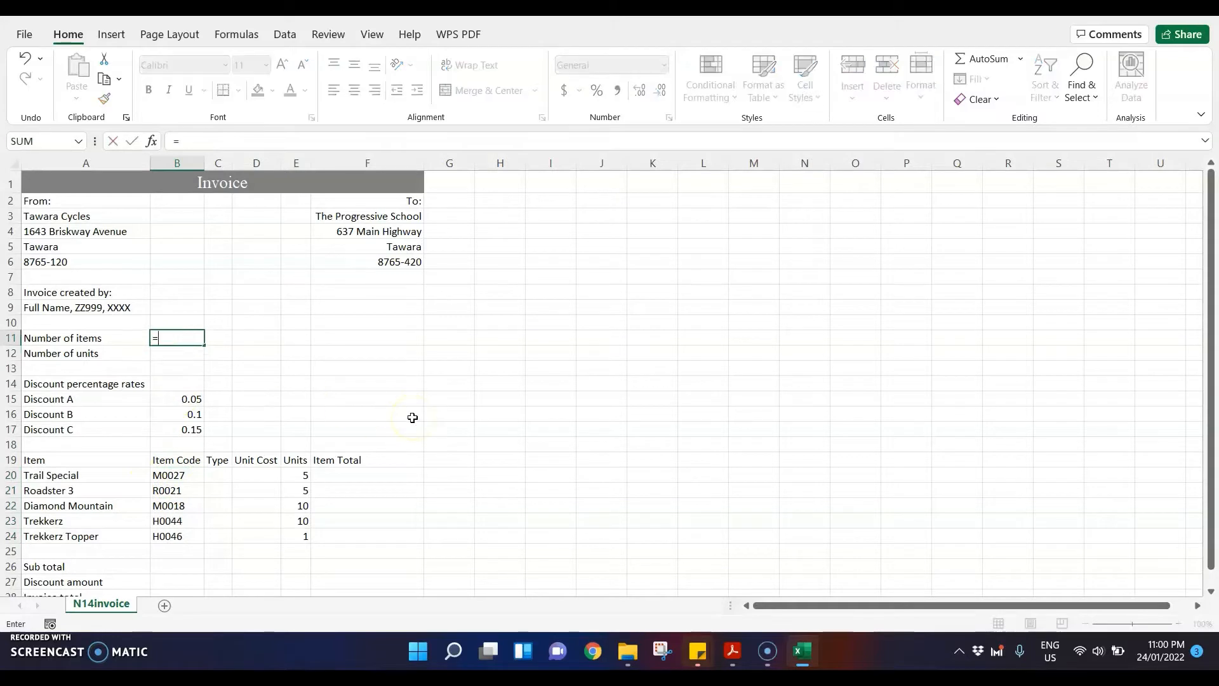
type("counta")
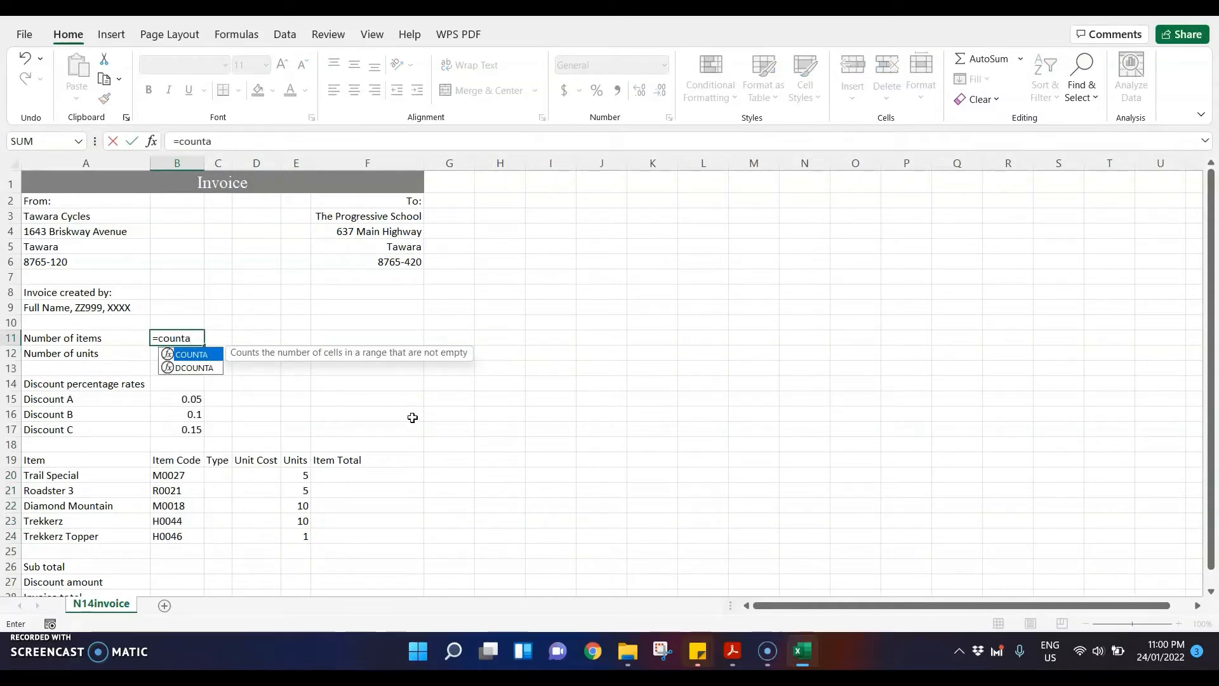
key("BackSpace")
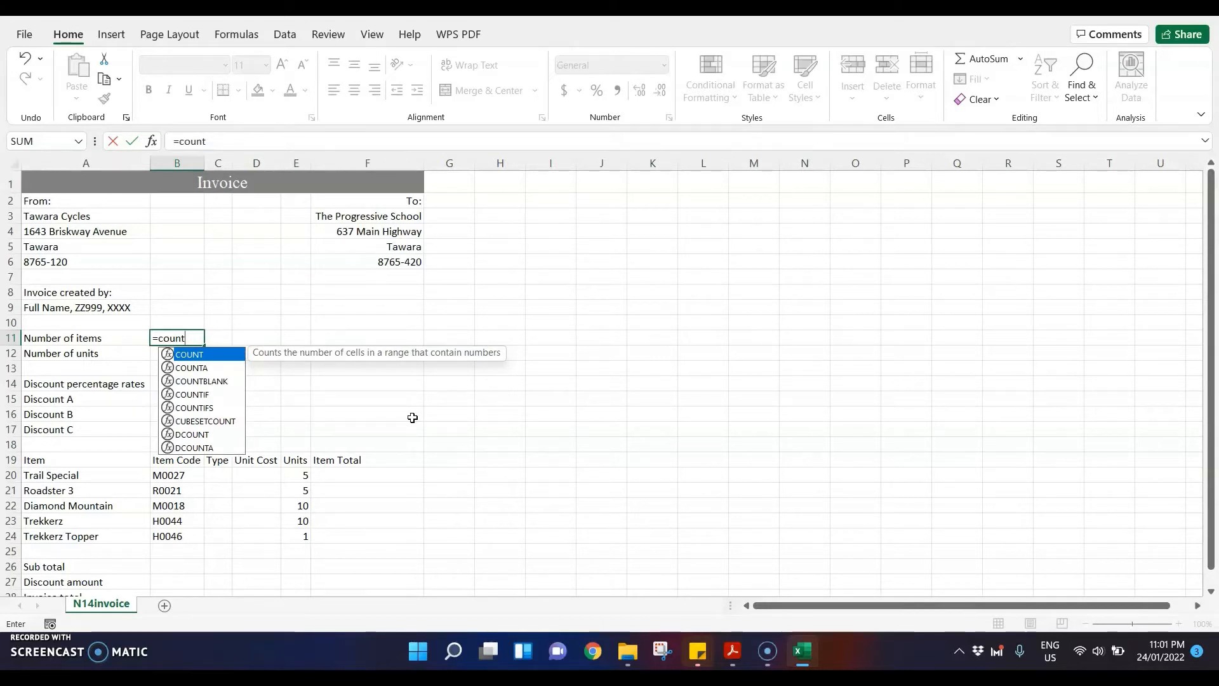
double_click(191, 367)
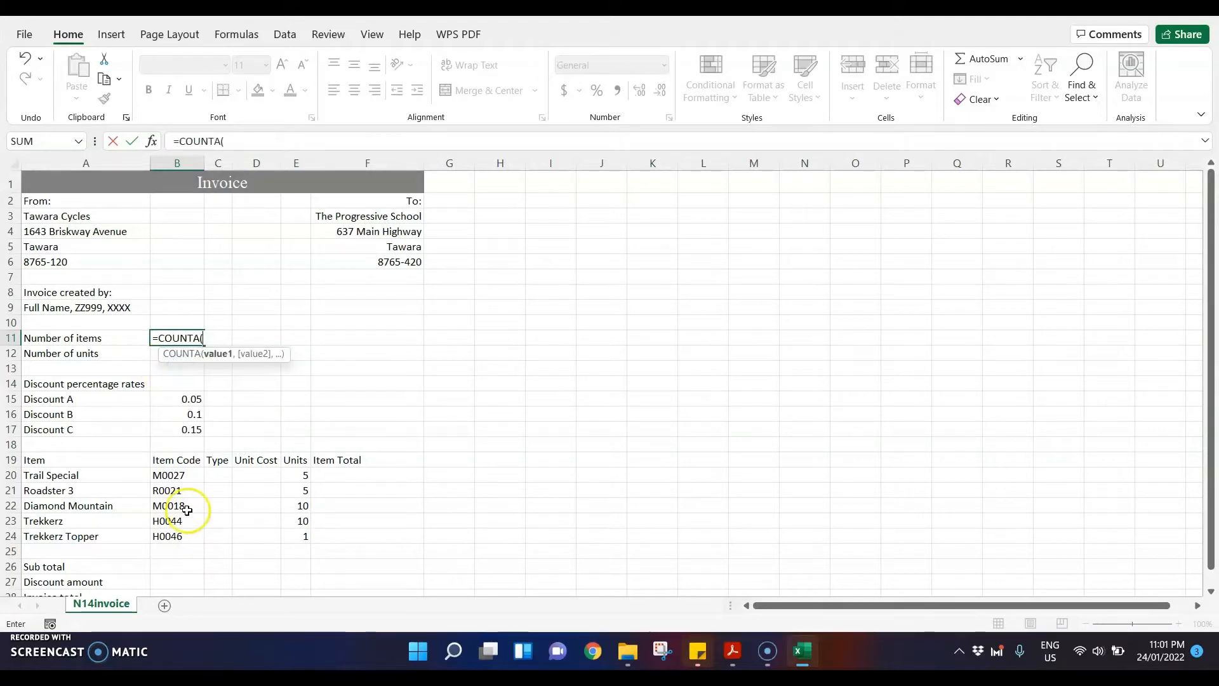
left_click_drag(185, 473, 190, 529)
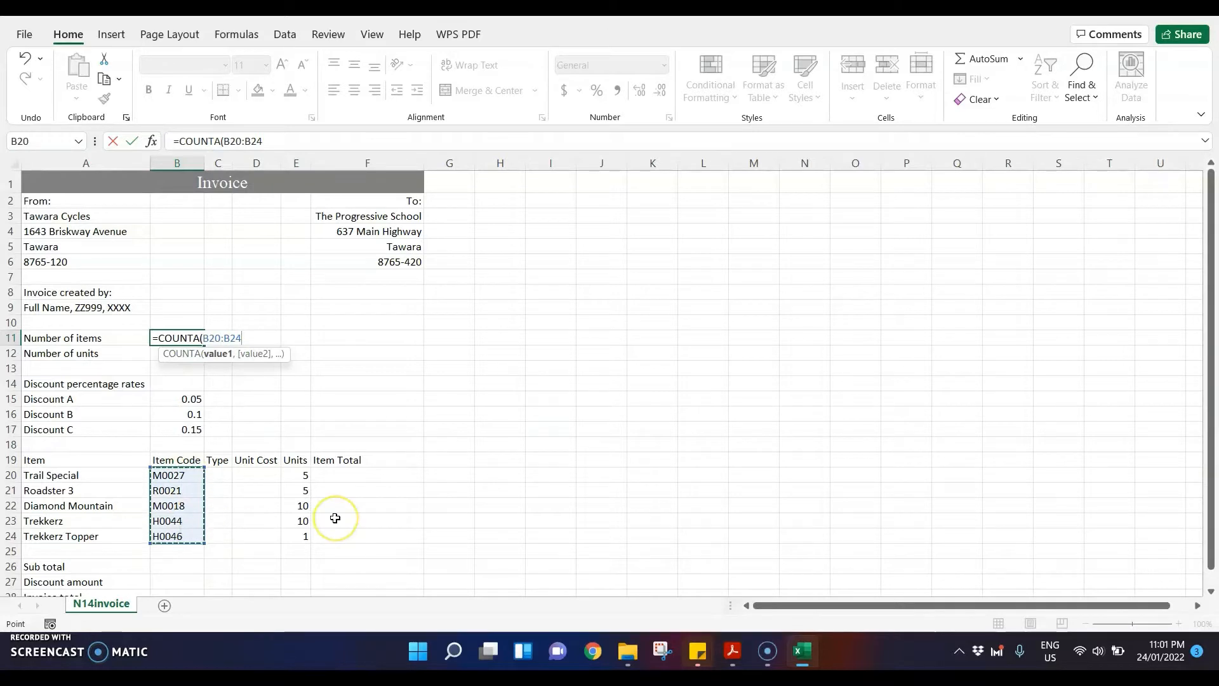
type(")")
key("Return")
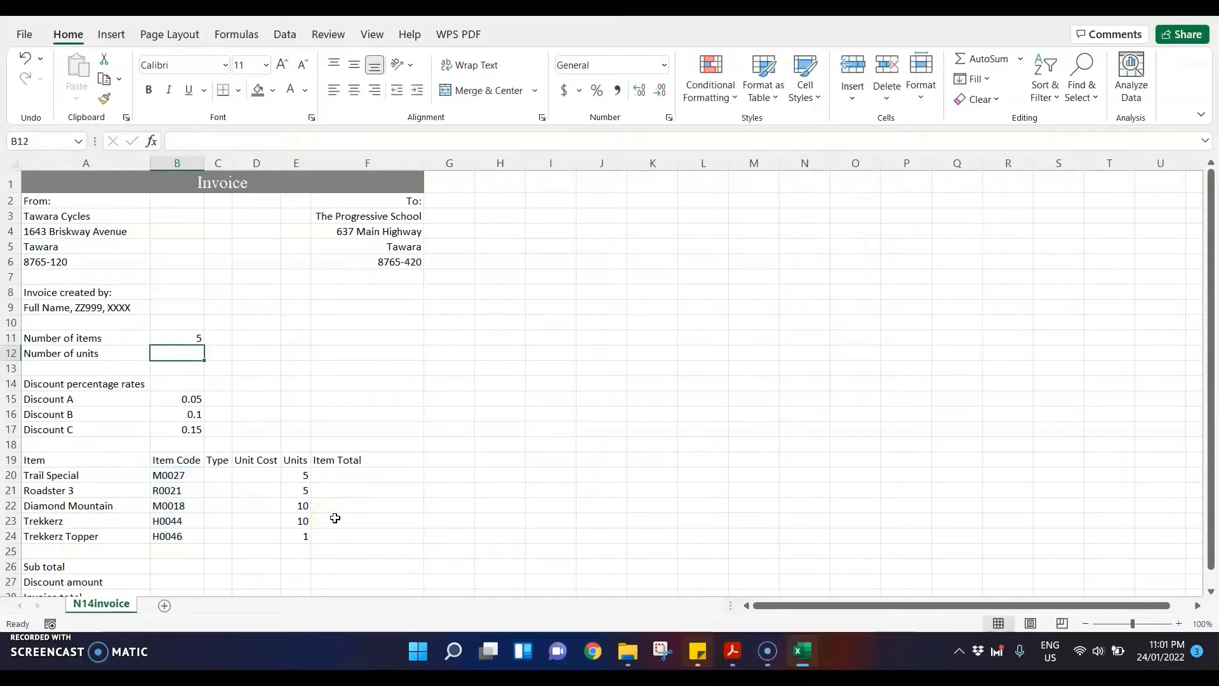
Step: Switch to the exam paper PDF and highlight "B12", "calculate" and "total number of Units" in question 8
left_click(730, 651)
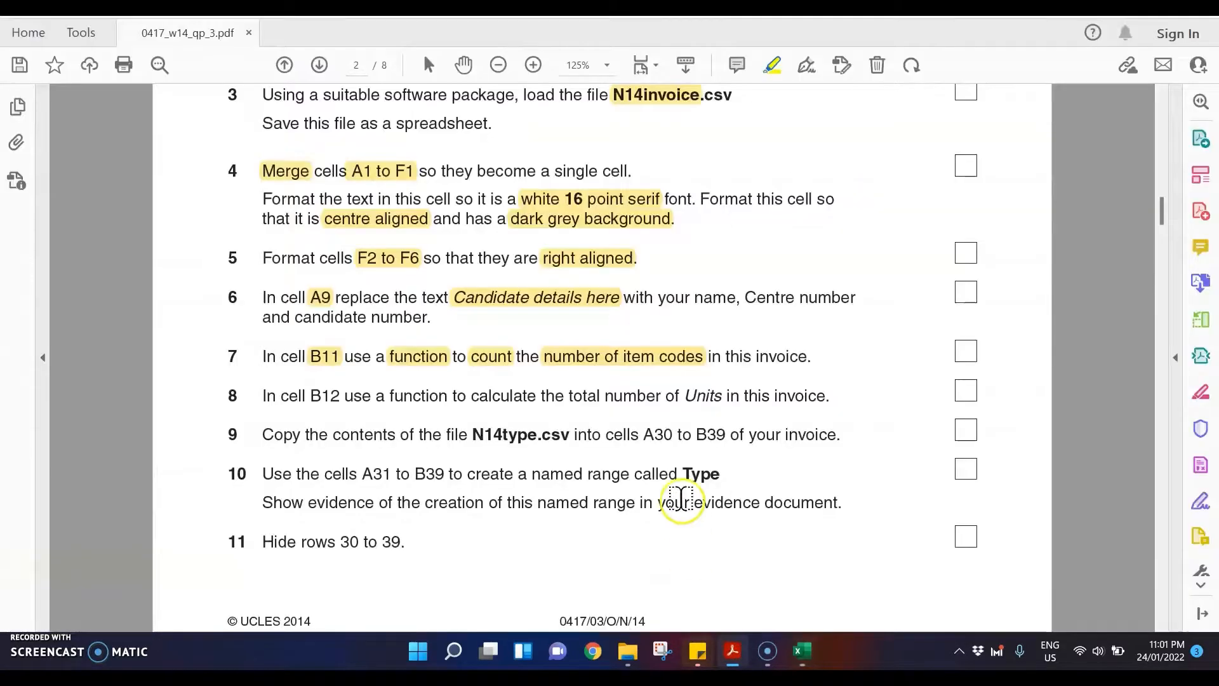
left_click_drag(314, 395, 340, 395)
double_click(482, 395)
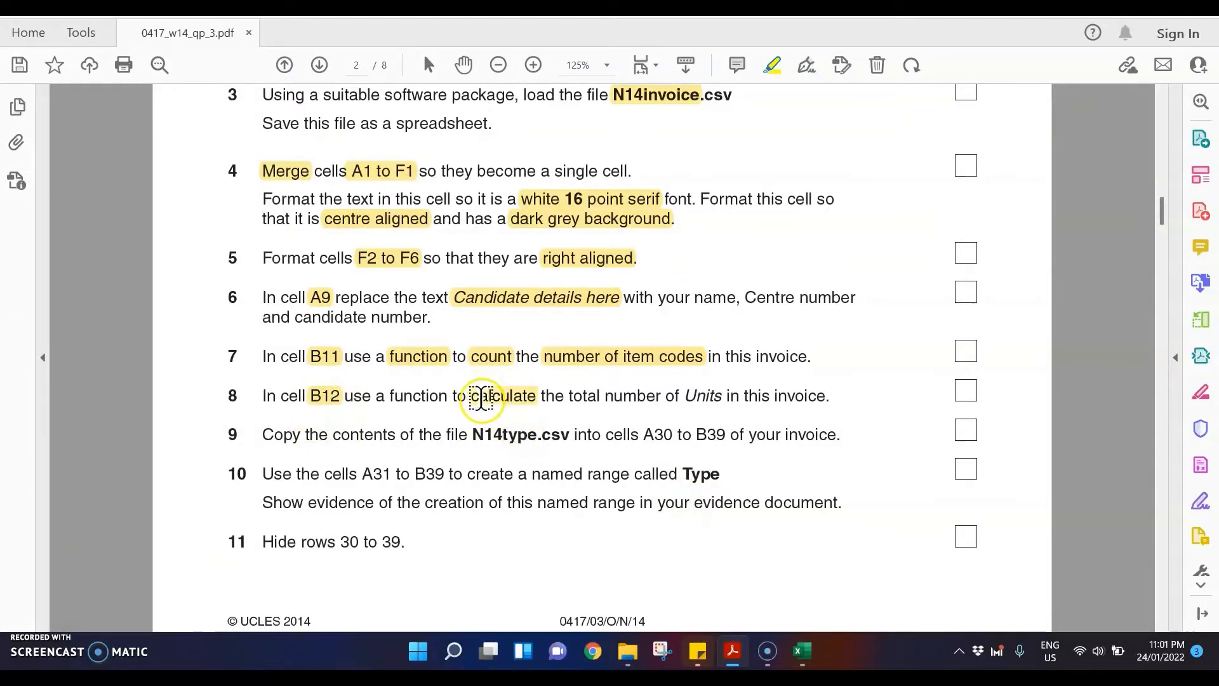
left_click_drag(571, 397, 663, 397)
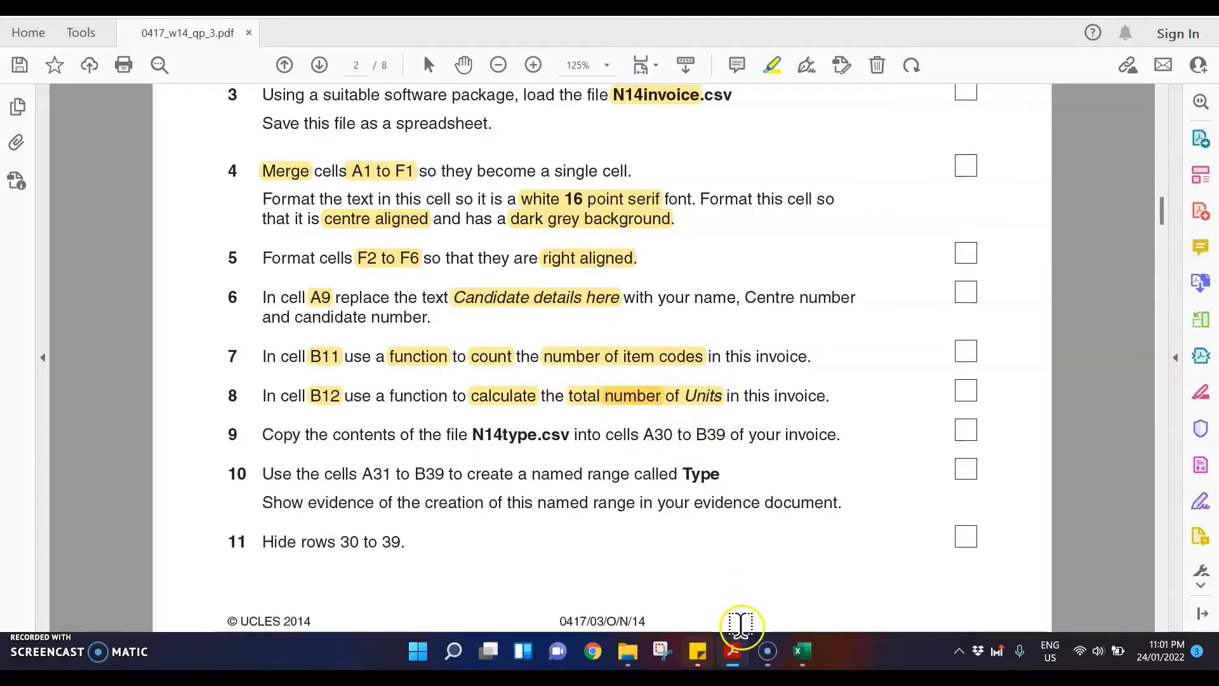
Step: Switch to Excel and total the invoice units in B12 with the formula =SUM(E20:E24)
left_click(802, 651)
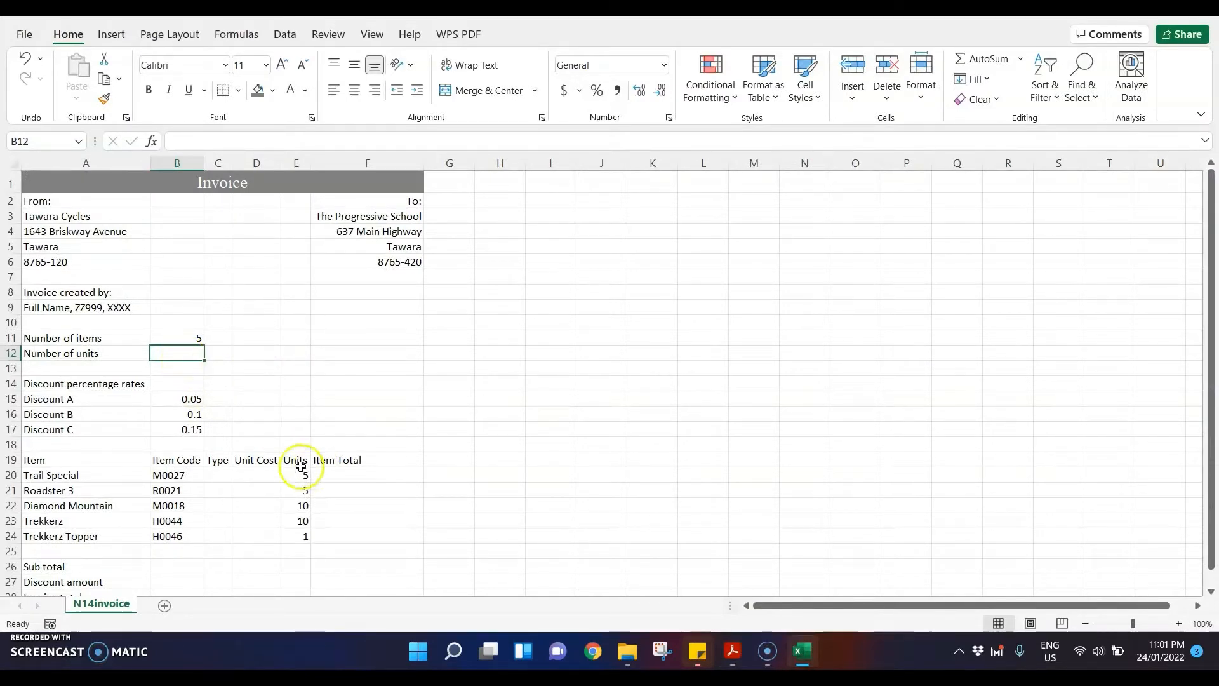
left_click_drag(299, 477, 301, 537)
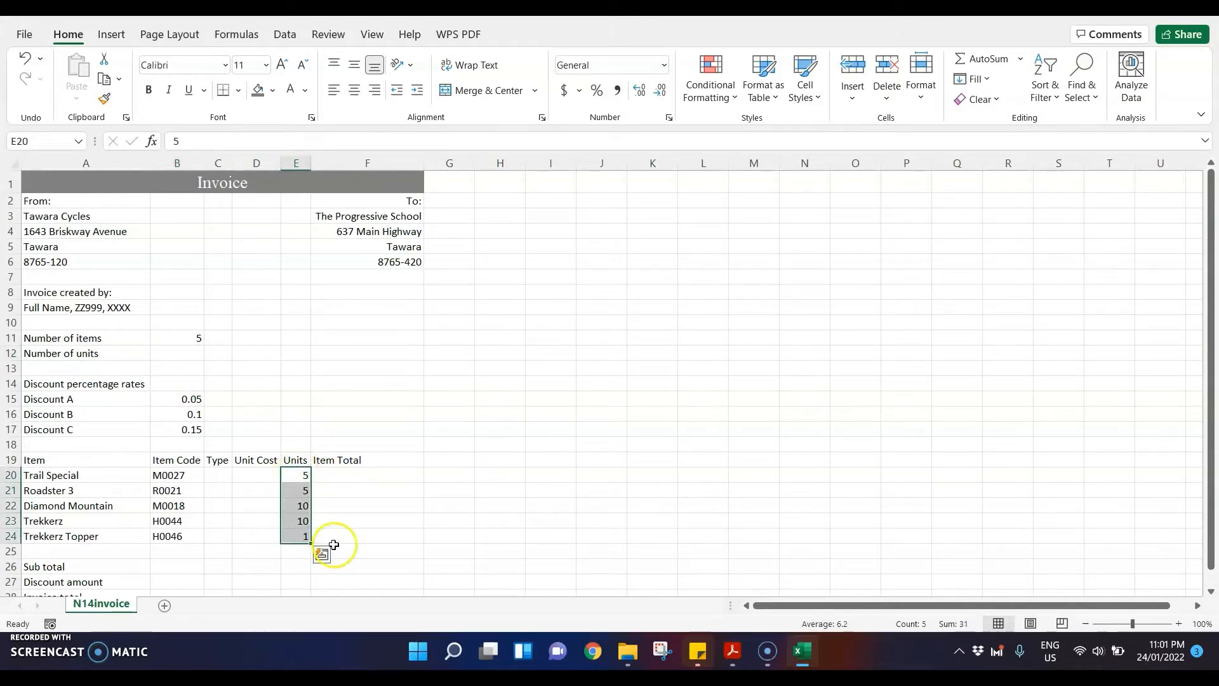
left_click(162, 350)
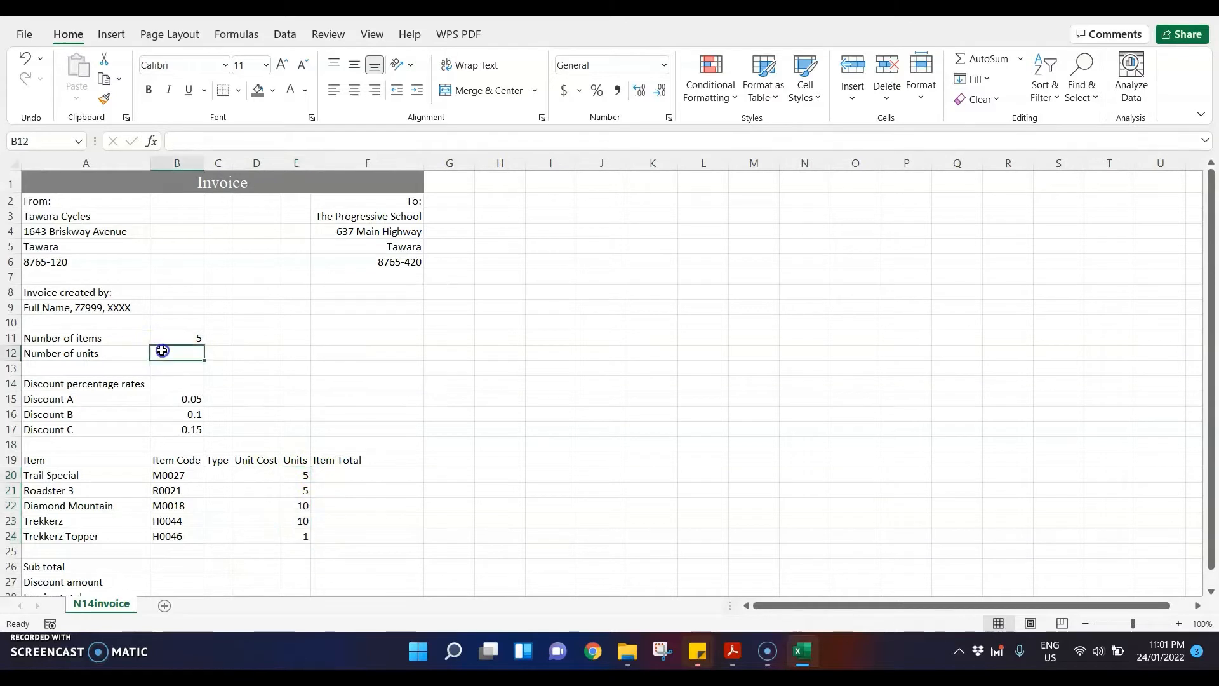
type("=sum(")
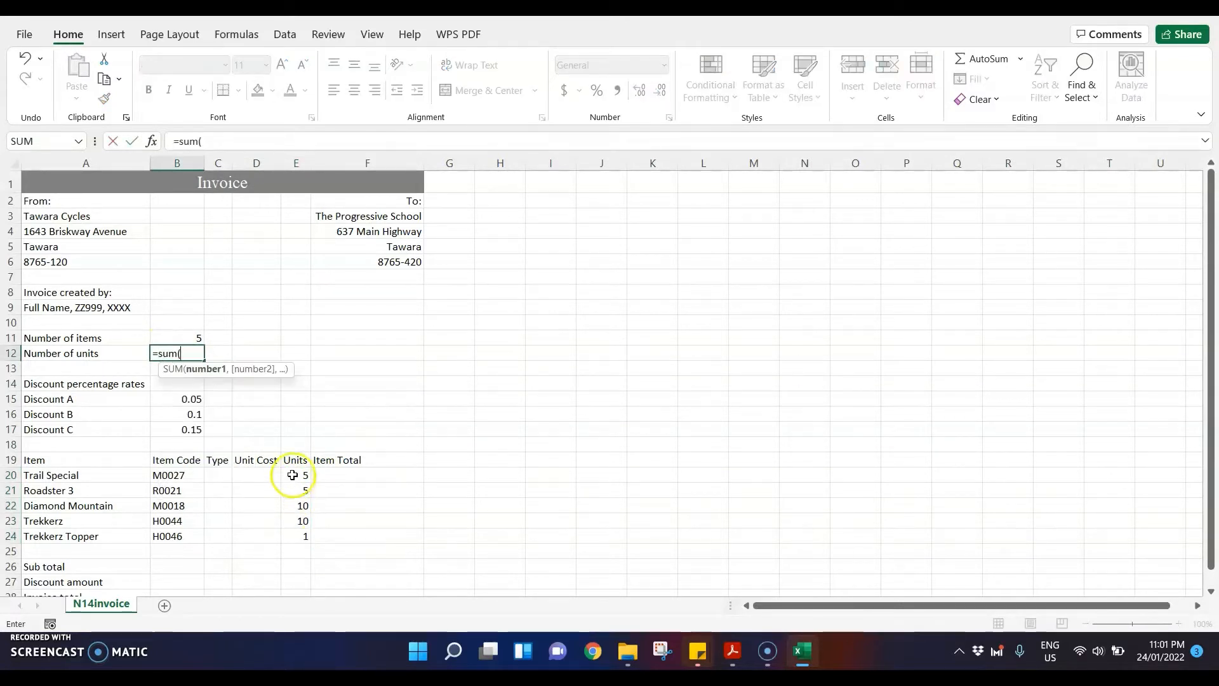
left_click_drag(296, 475, 292, 539)
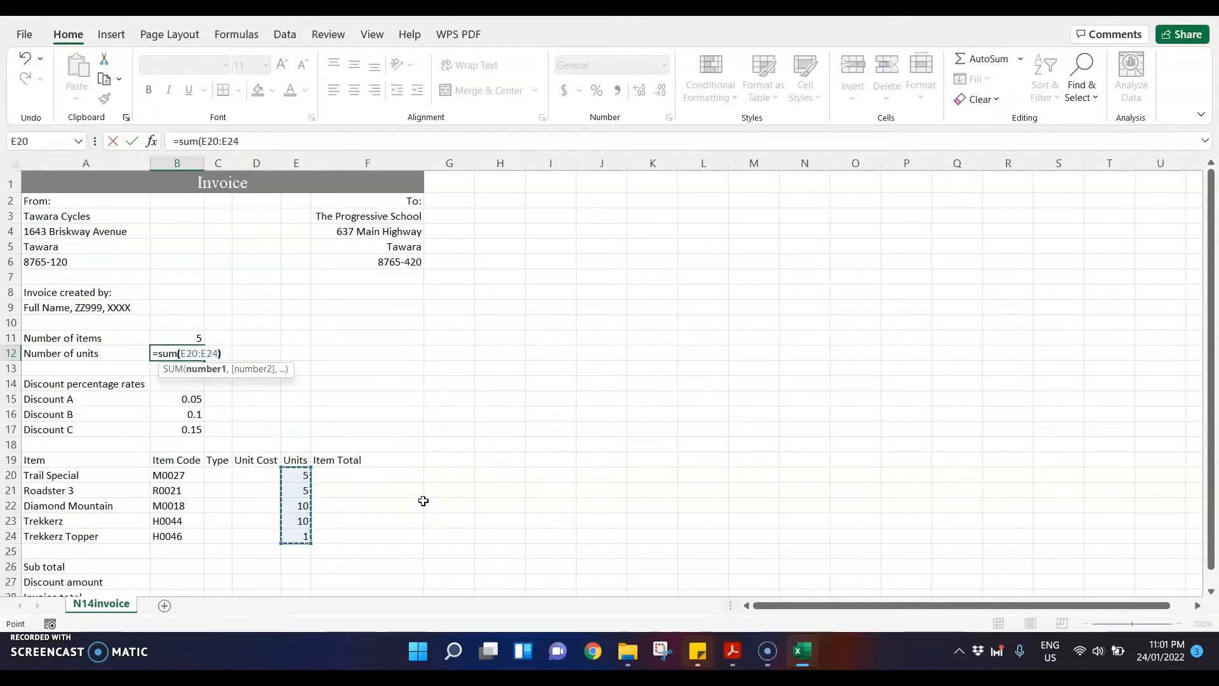
key("Return")
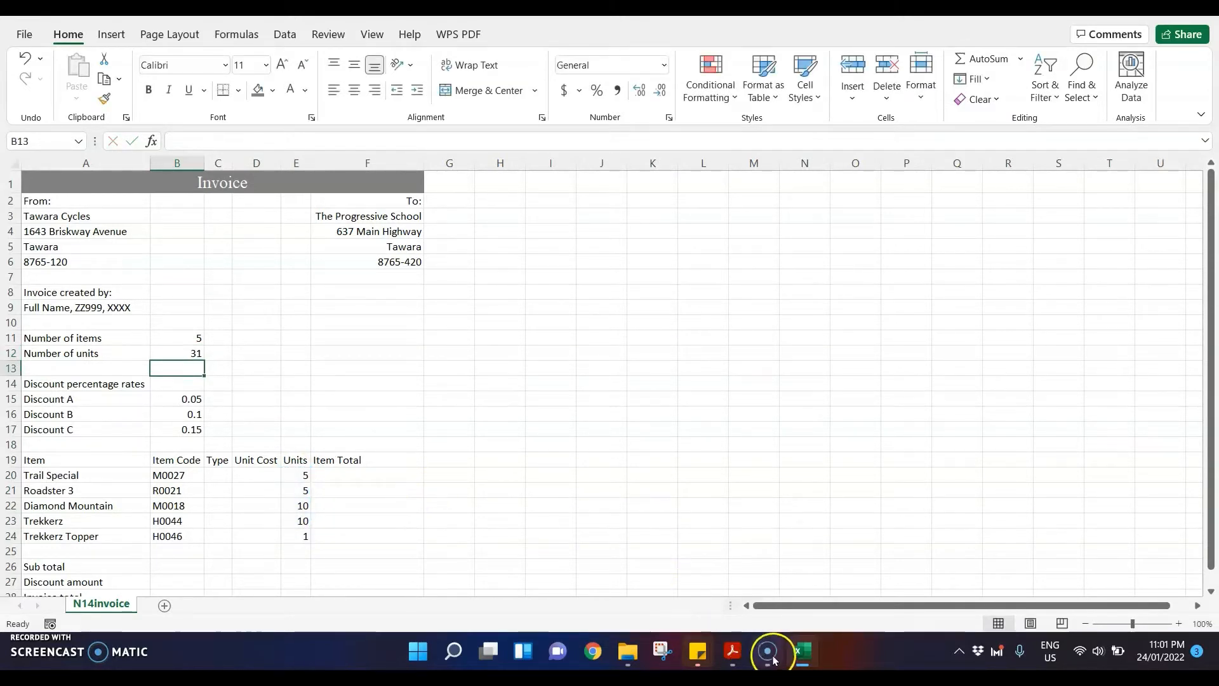
Step: Switch to the exam paper PDF and highlight "N14type.csv" and "A30 to B39" in question 9
left_click(733, 651)
scroll(590, 462, "down", 1)
scroll(590, 461, "down", 1)
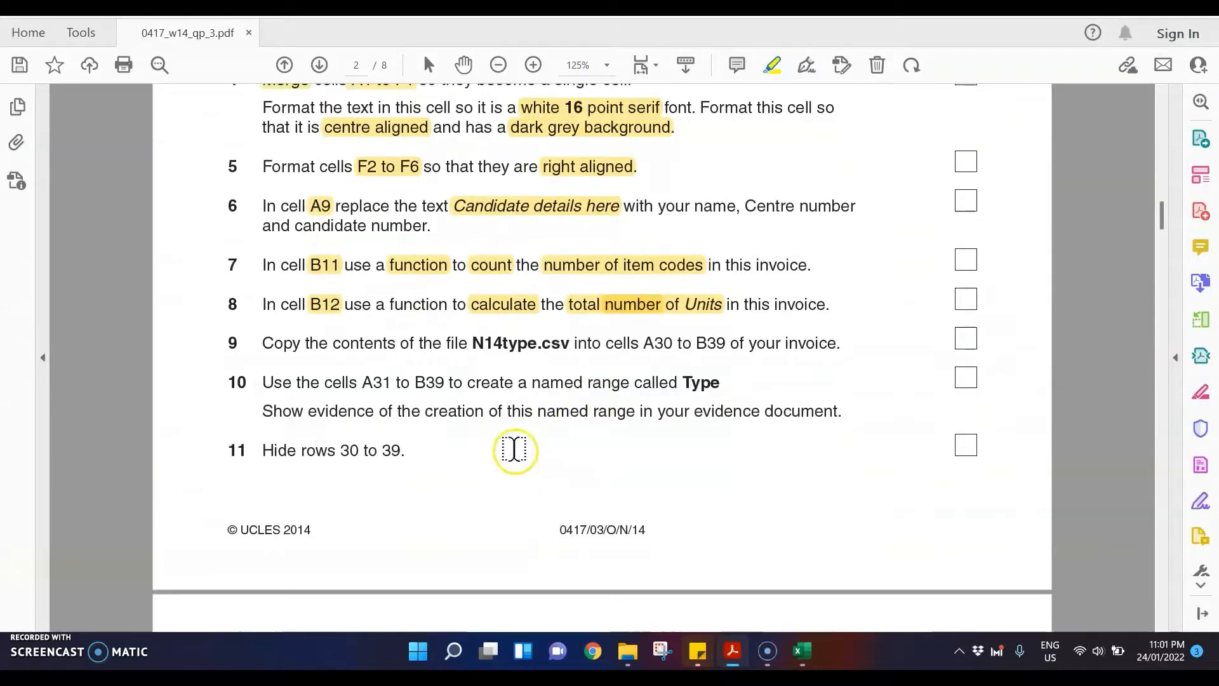
left_click_drag(473, 343, 570, 343)
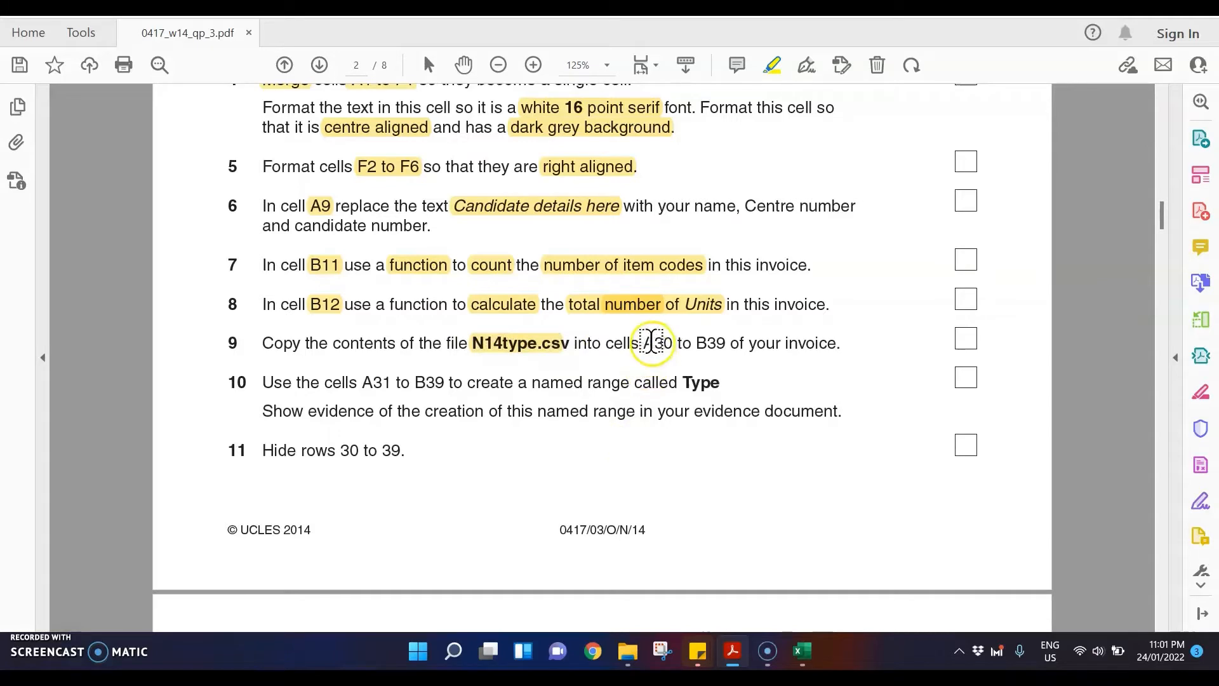
left_click_drag(643, 343, 726, 343)
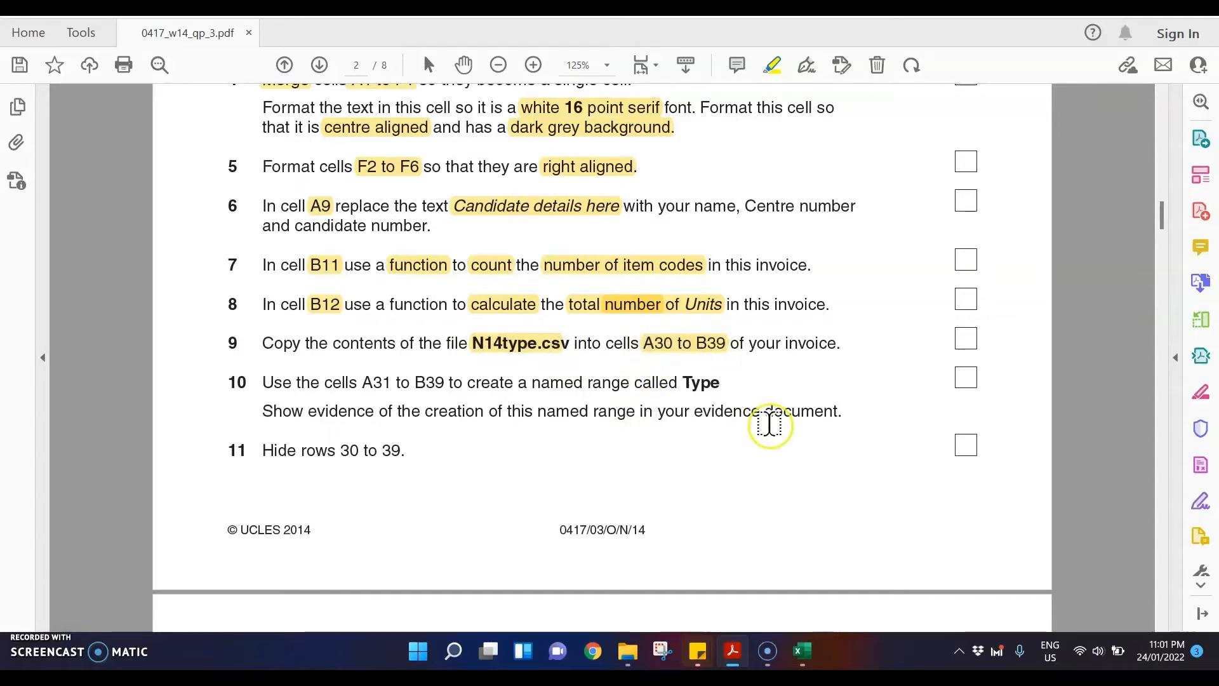
Step: Open N14type.csv from the Nov 2014 folder and copy cells A1 to B10
left_click(628, 650)
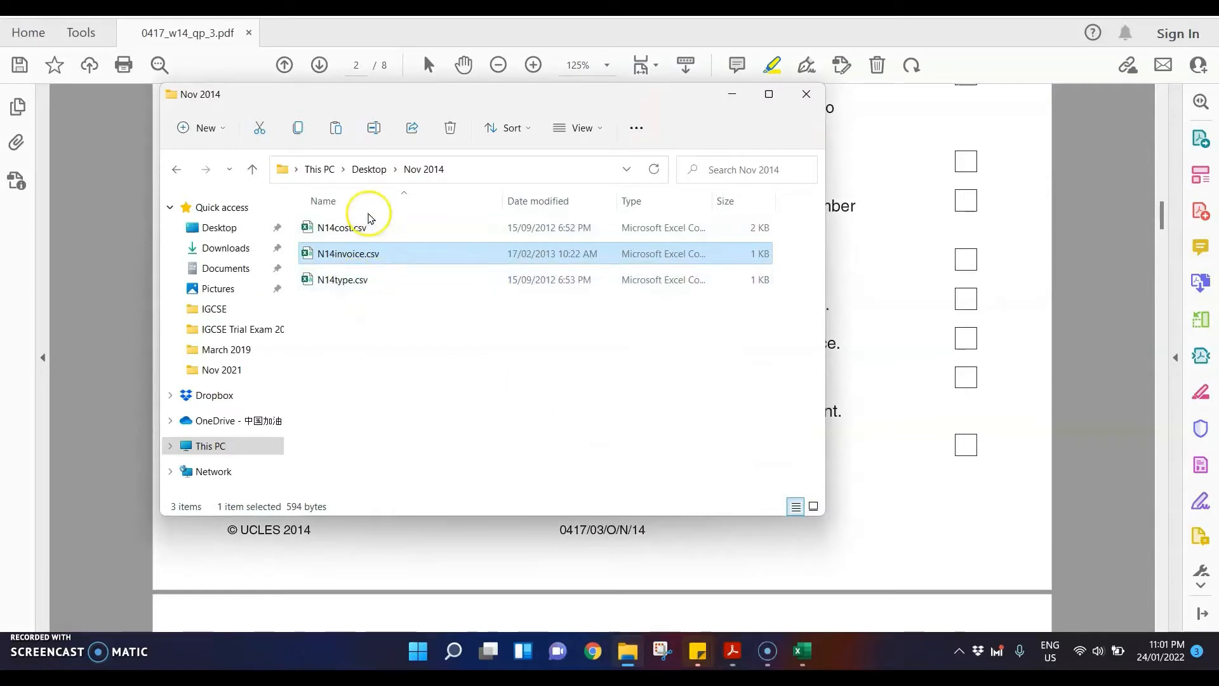
double_click(348, 279)
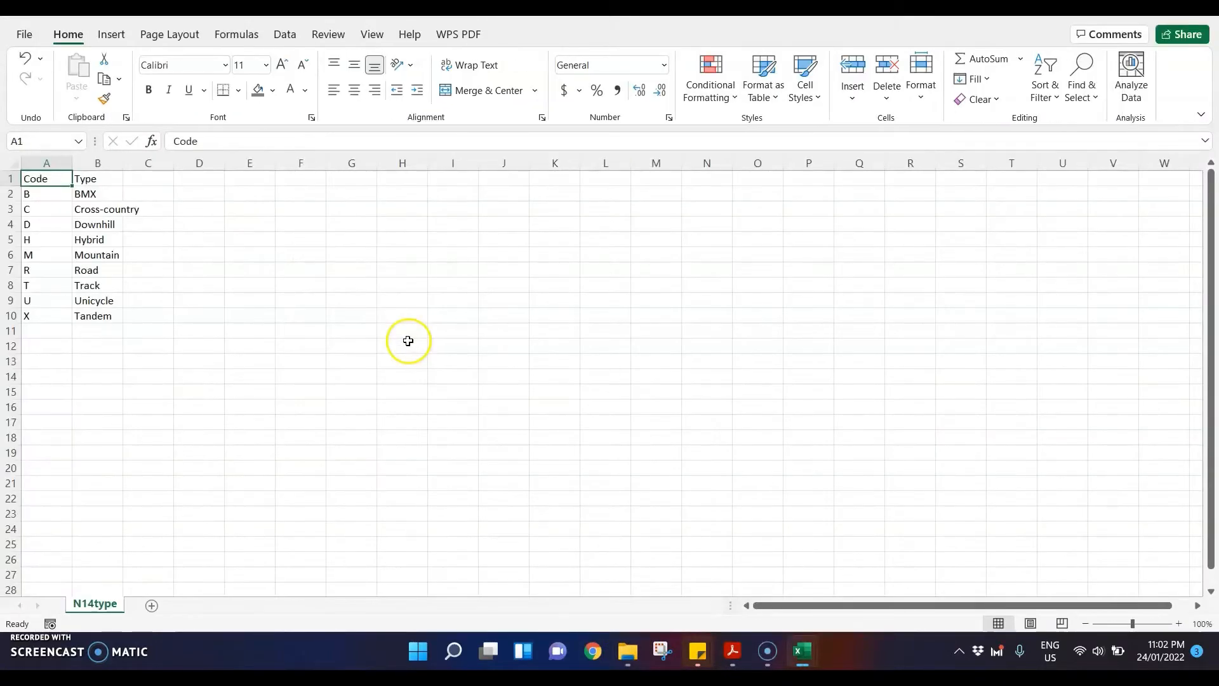
left_click_drag(50, 181, 102, 315)
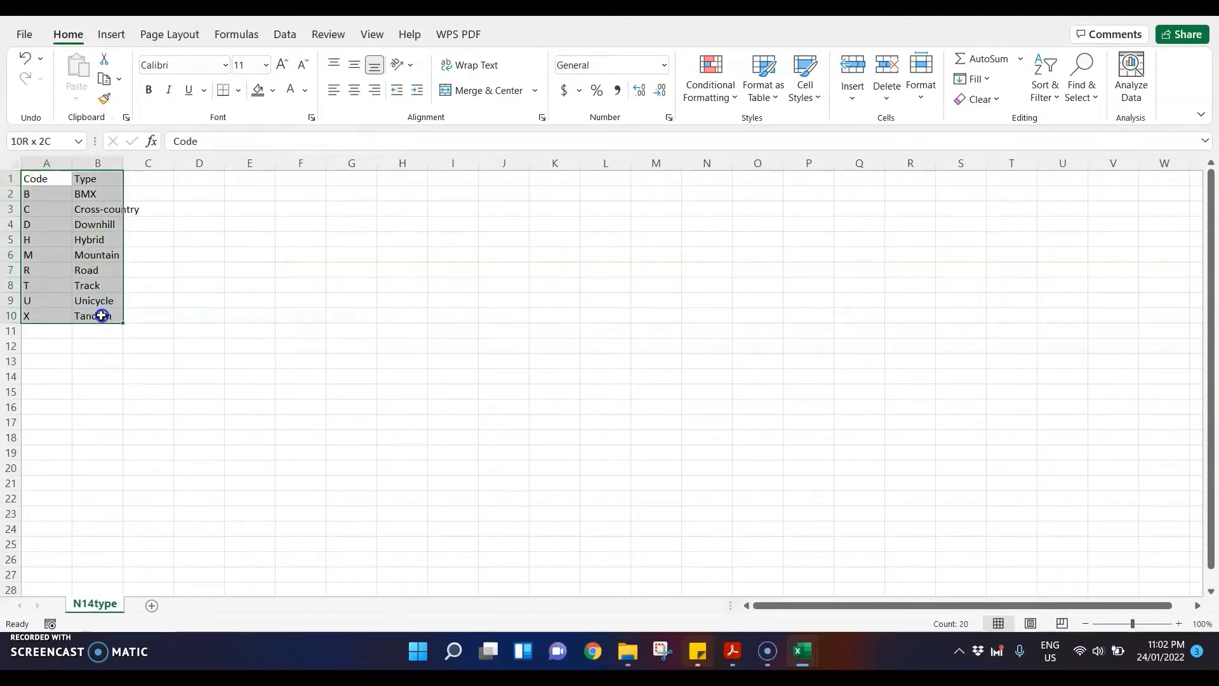
key("ctrl+c")
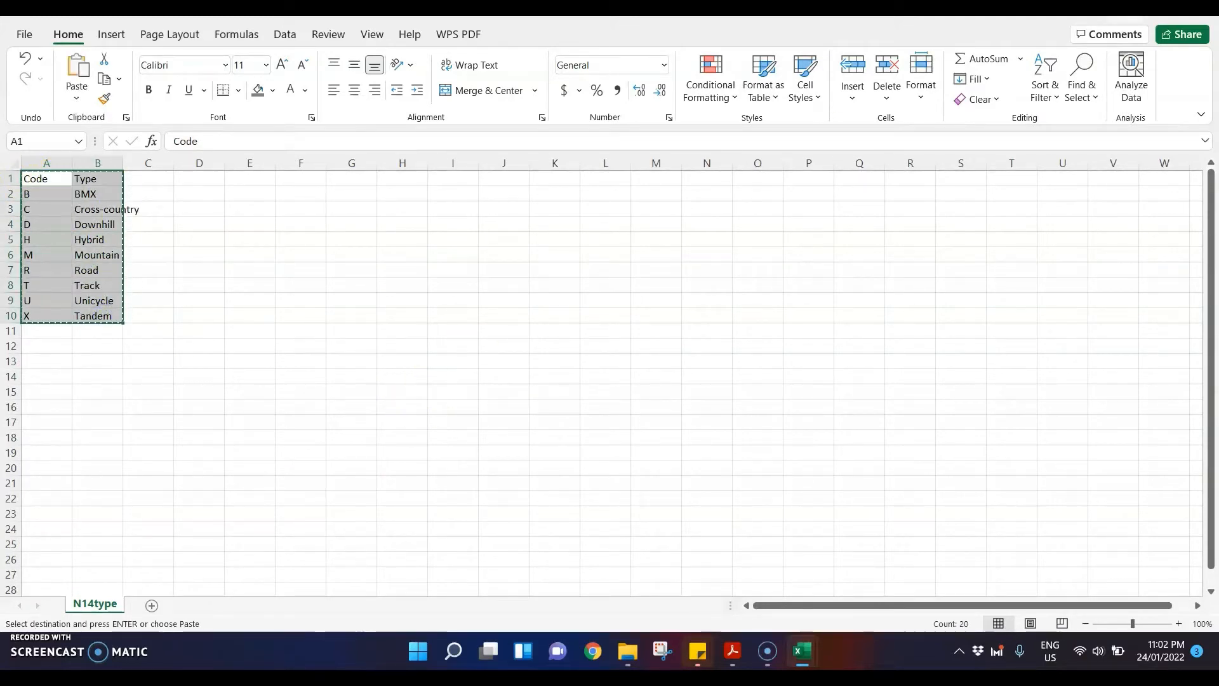
Step: Switch to the N14invoice workbook, paste the copied codes and types at A30, and widen column B to fit
key("alt+Tab")
scroll(291, 337, "down", 4)
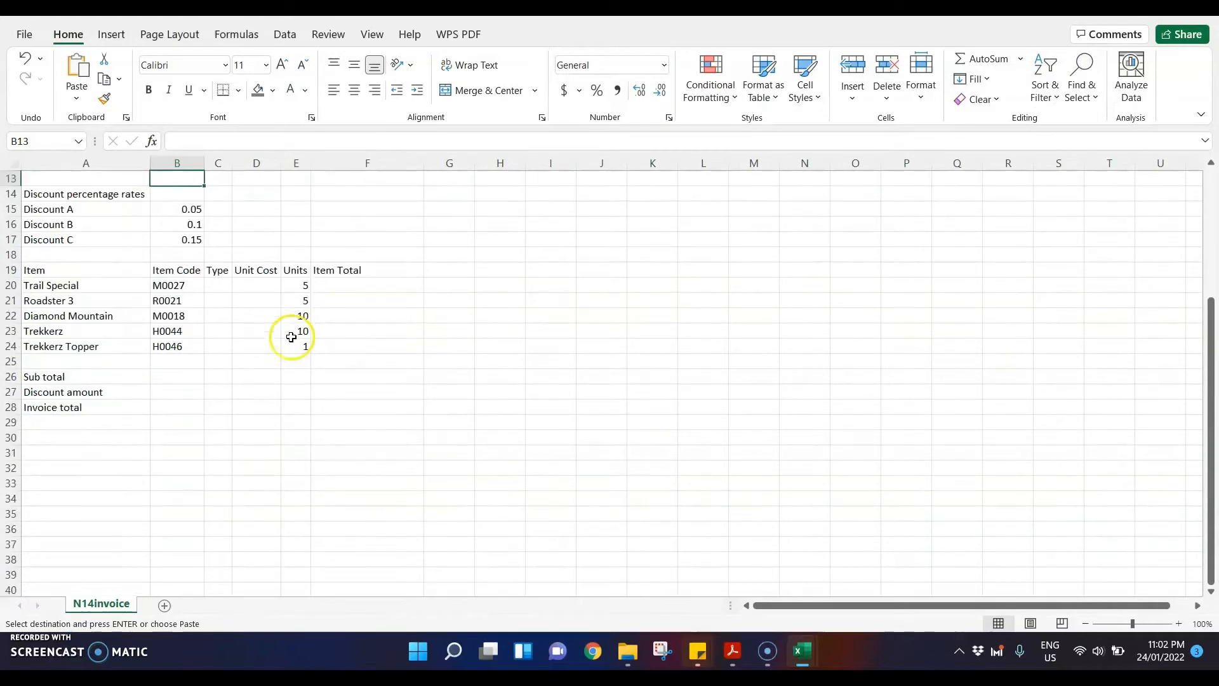
left_click(58, 437)
key("ctrl+v")
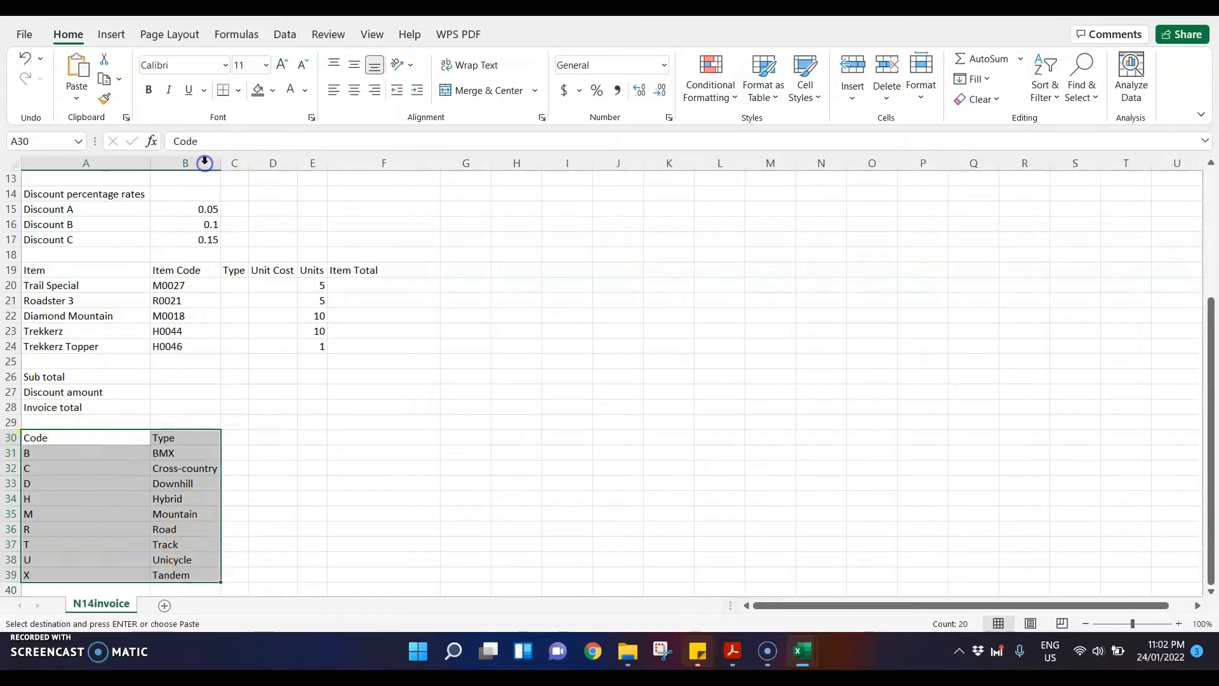
Step: Switch to the exam paper PDF and highlight "A31 to B39", "named range" and "Type" in question 10
left_click(732, 651)
scroll(584, 314, "down", 1)
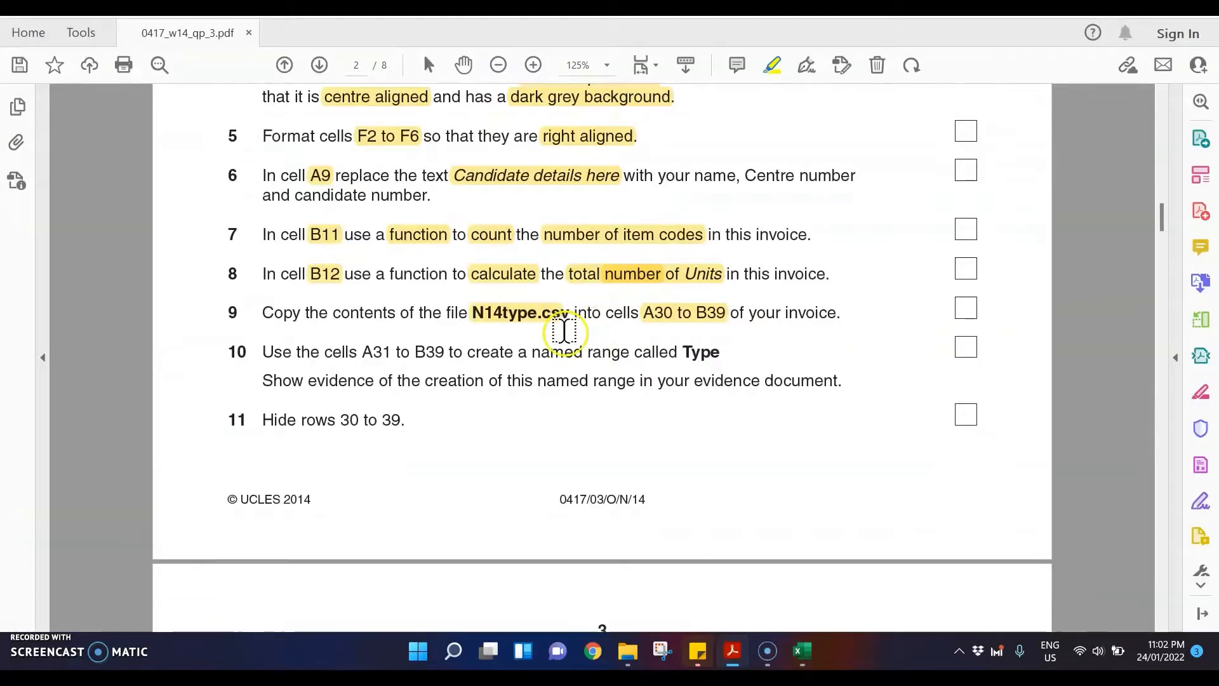
left_click_drag(360, 353, 439, 352)
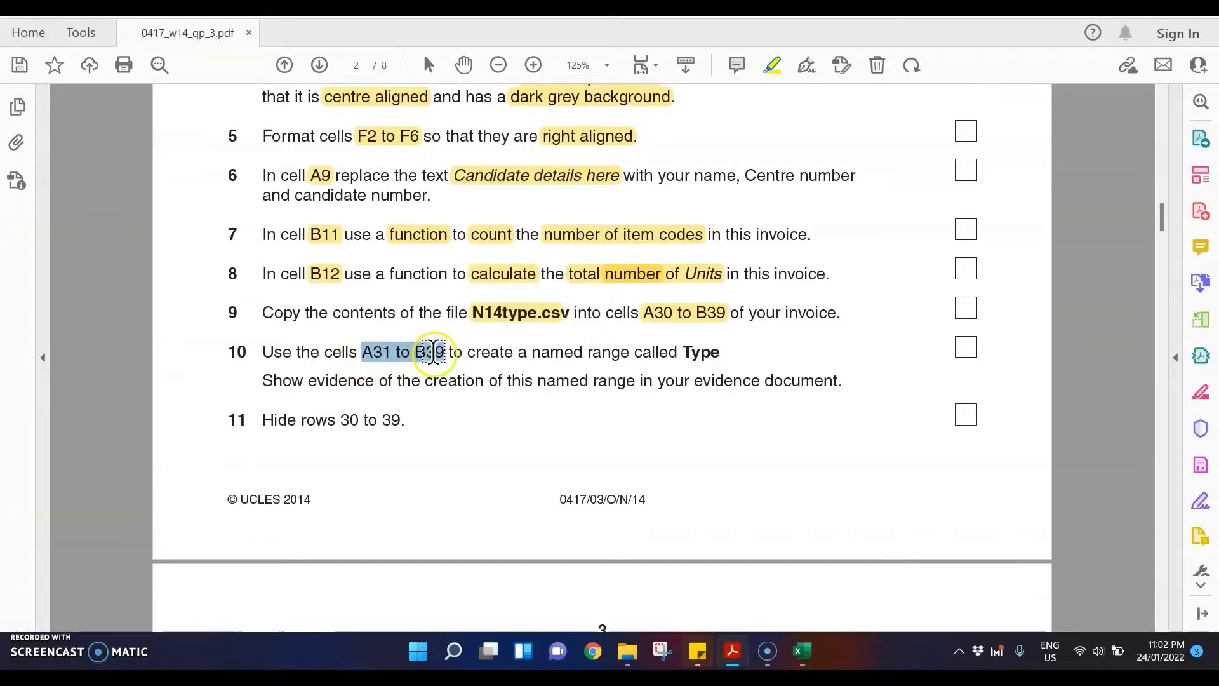
left_click(604, 438)
left_click_drag(532, 353, 721, 353)
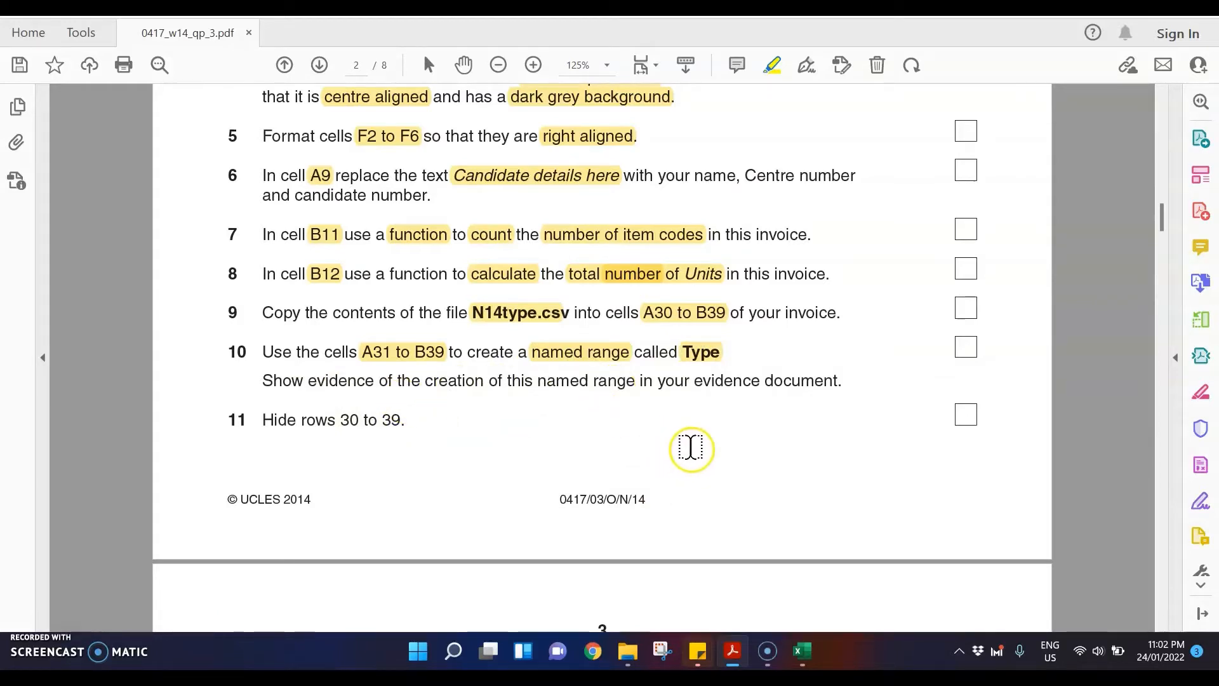
Step: Switch to the N14invoice workbook and define A31 to B39 as the named range Type, snipping the New Name dialog before confirming
mouse_move(808, 648)
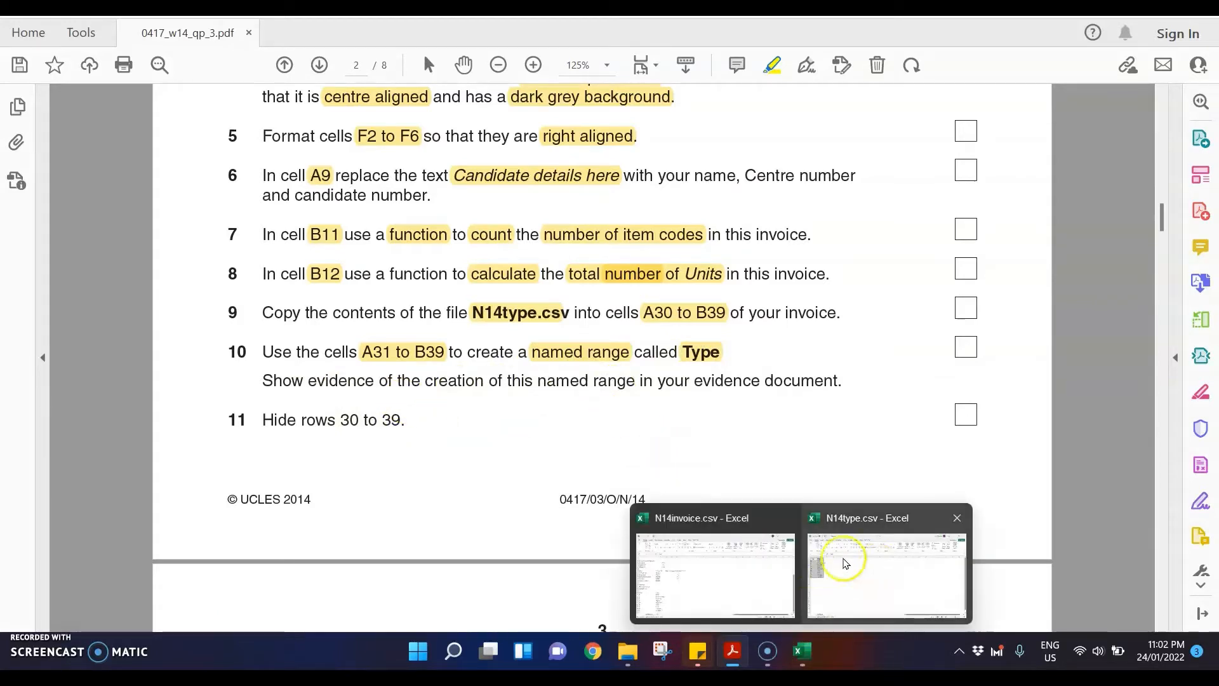
left_click(718, 567)
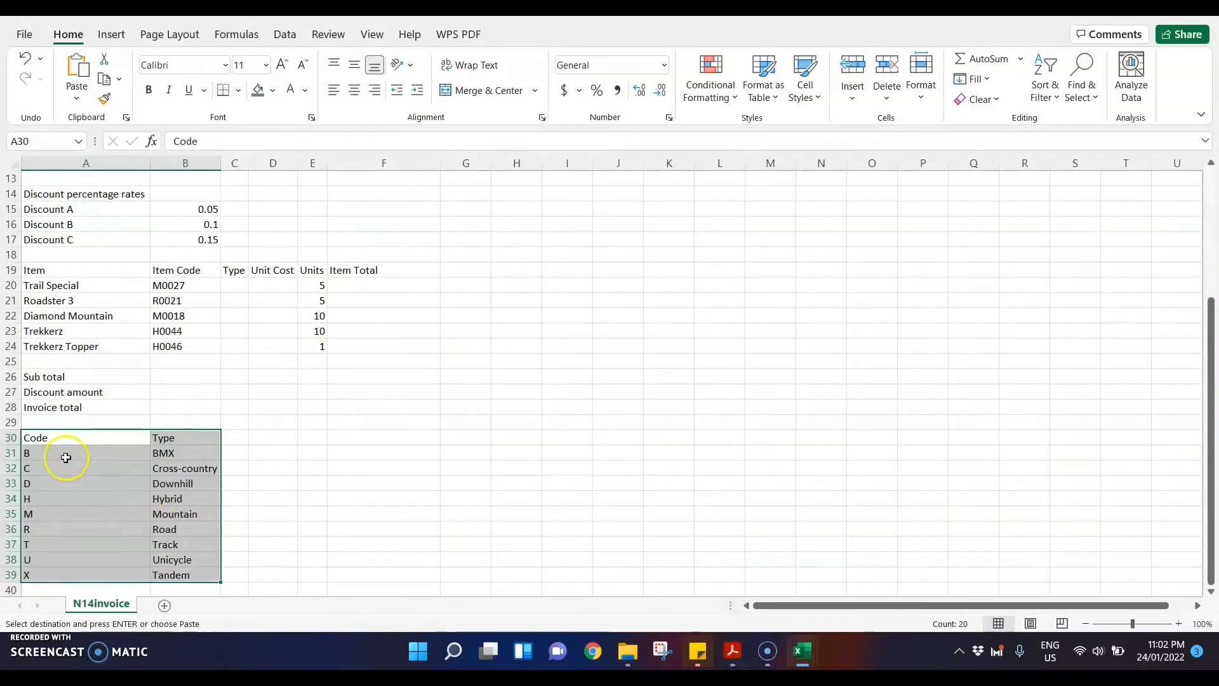
left_click_drag(65, 456, 197, 576)
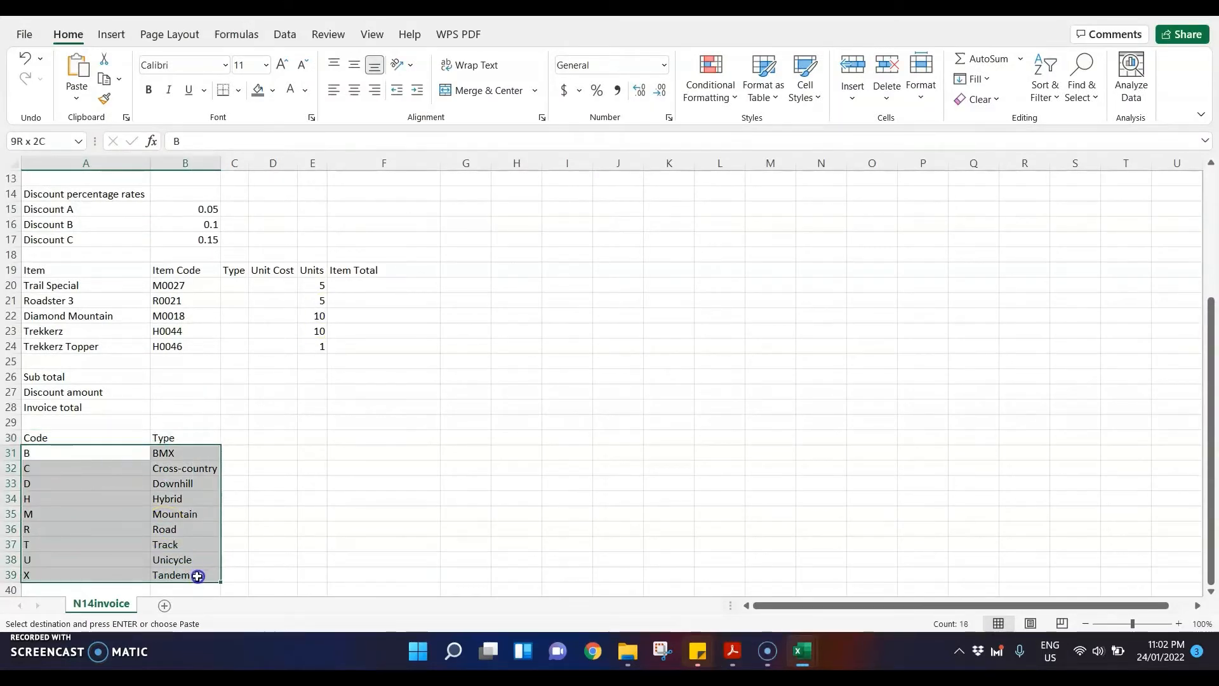
right_click(146, 487)
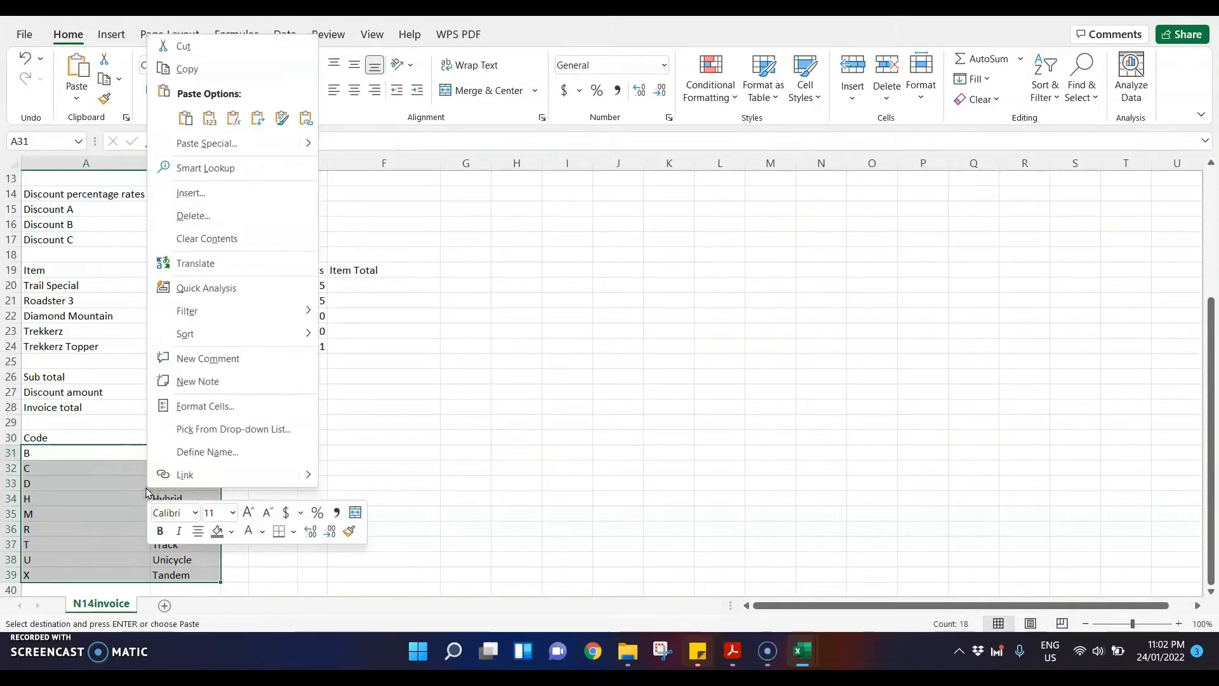
left_click(217, 456)
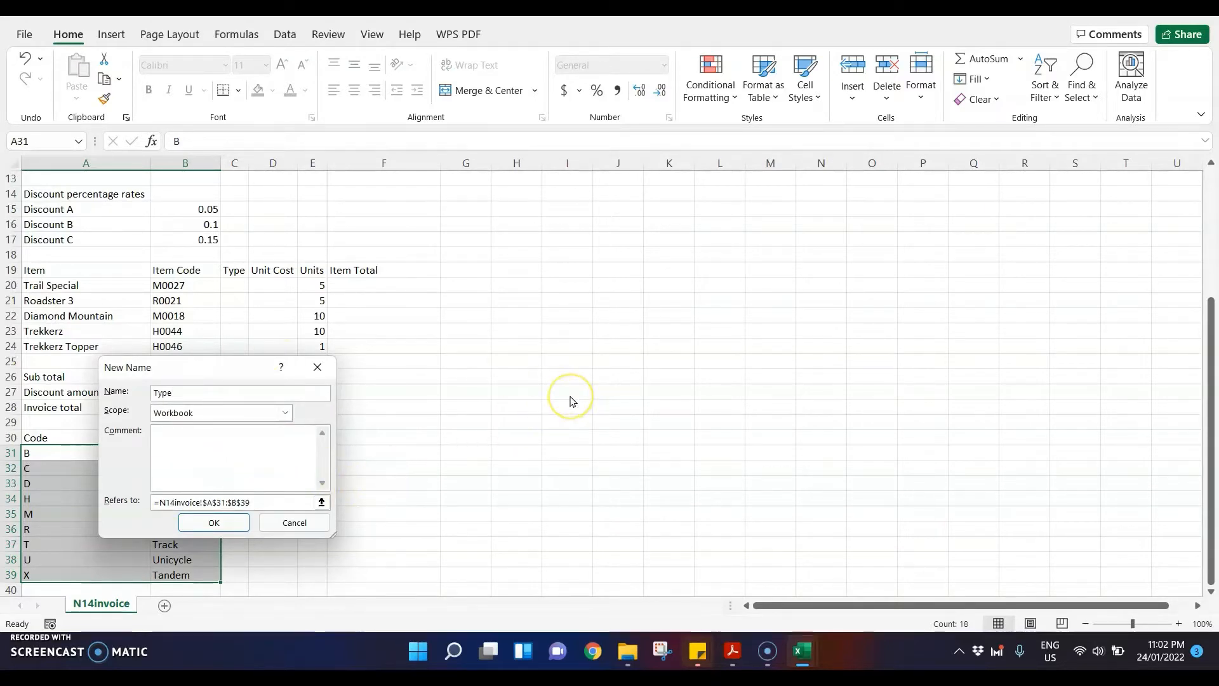
key("super+shift+s")
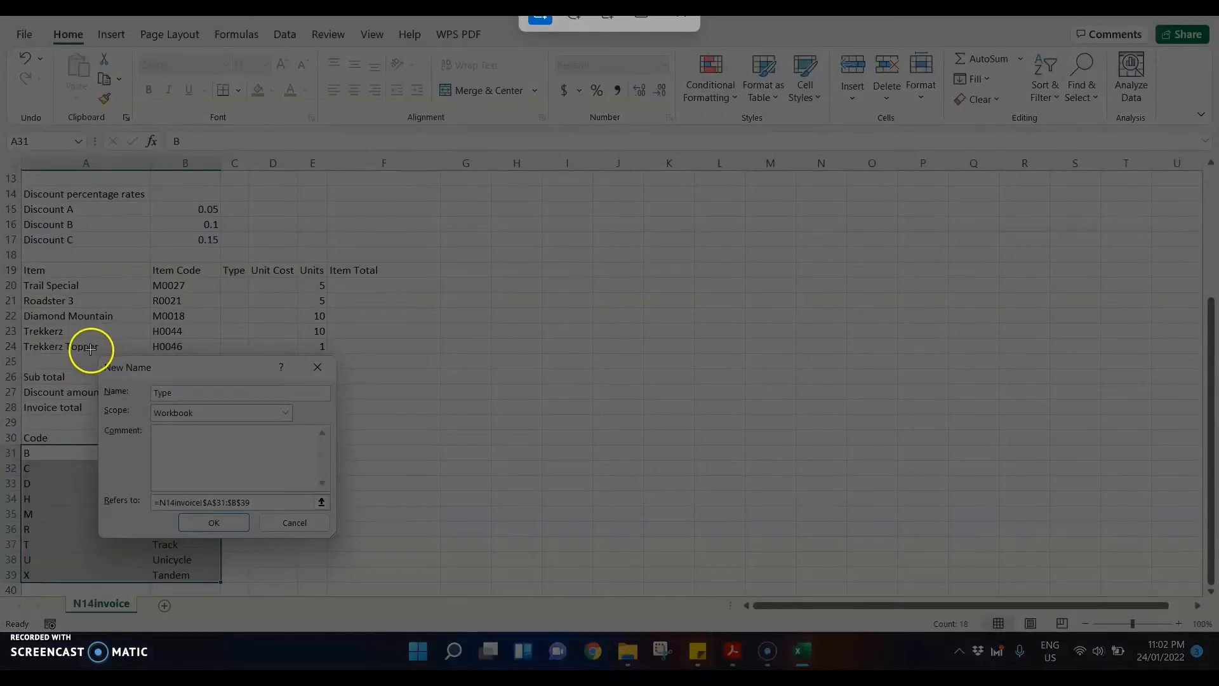
left_click_drag(91, 349, 354, 539)
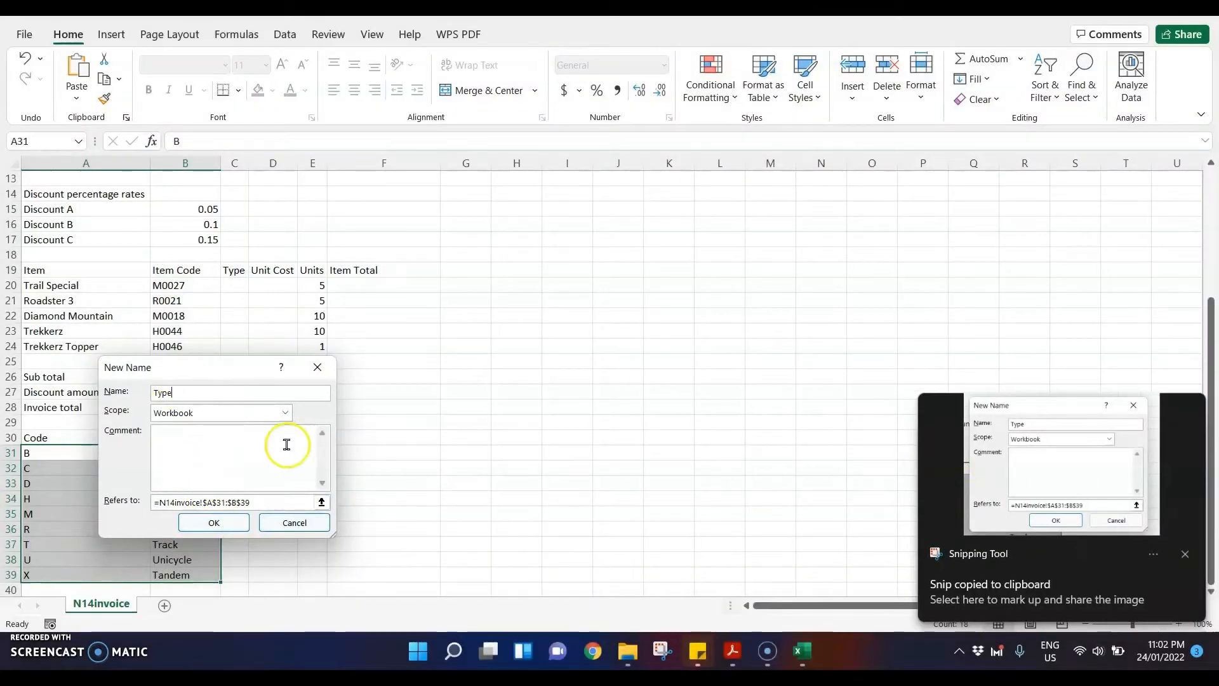
left_click(228, 523)
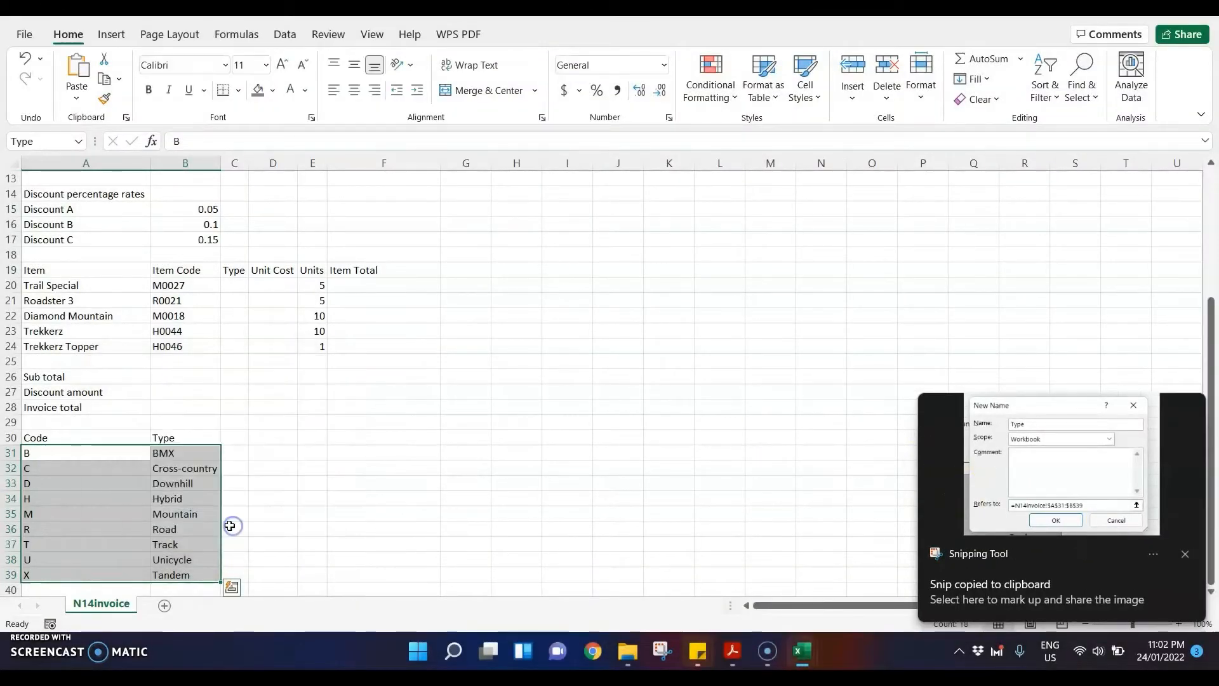
Step: Reselect cells A31 to B39 to check the range's name, and deselect them
left_click_drag(73, 454, 207, 577)
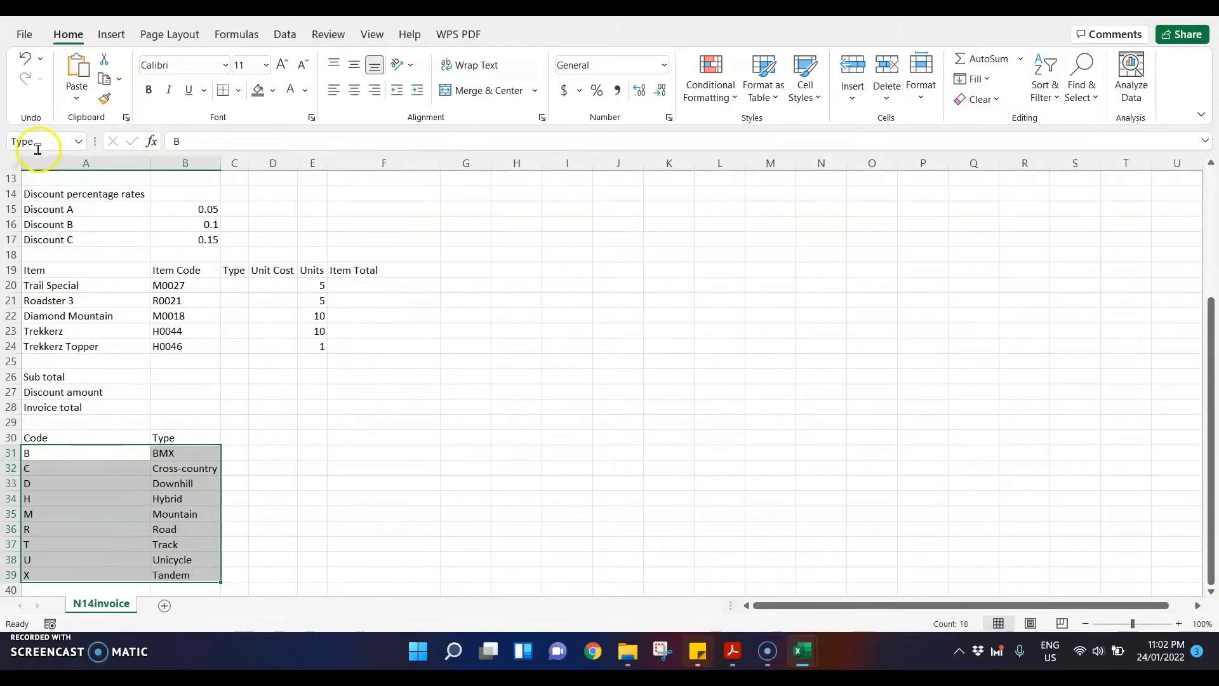
key("ctrl+q")
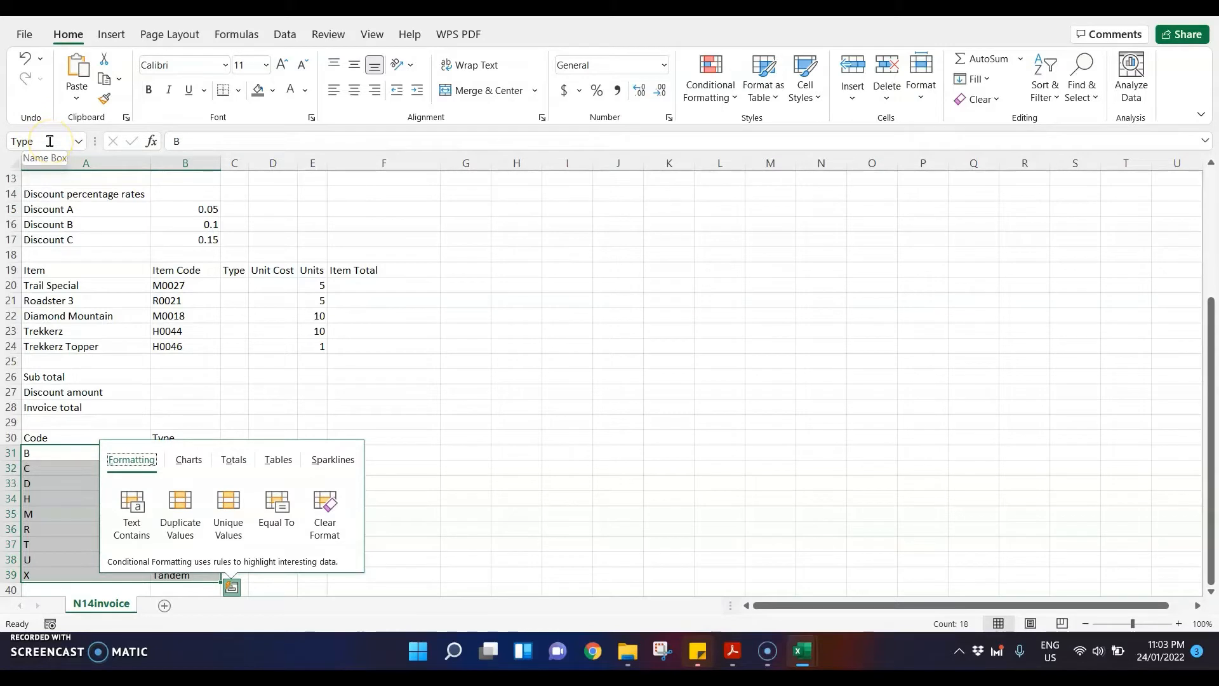
left_click(661, 463)
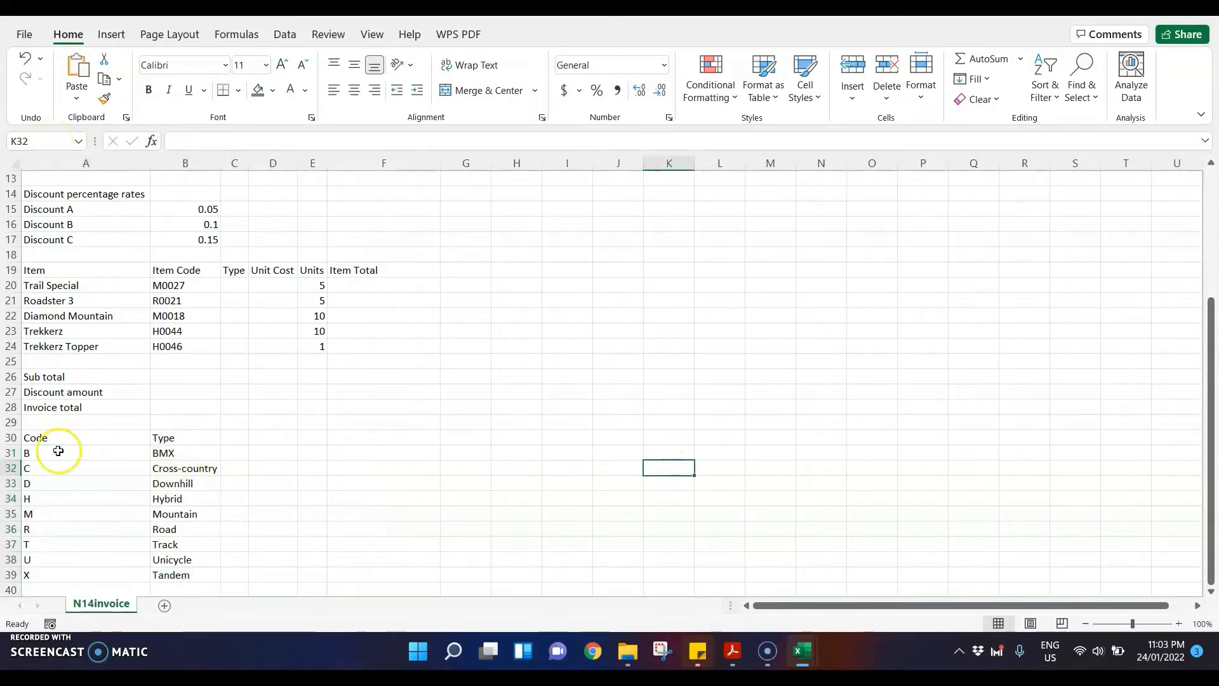
Step: Inspect the definition of the Type range in the Name Manager and close it without making changes
left_click(246, 34)
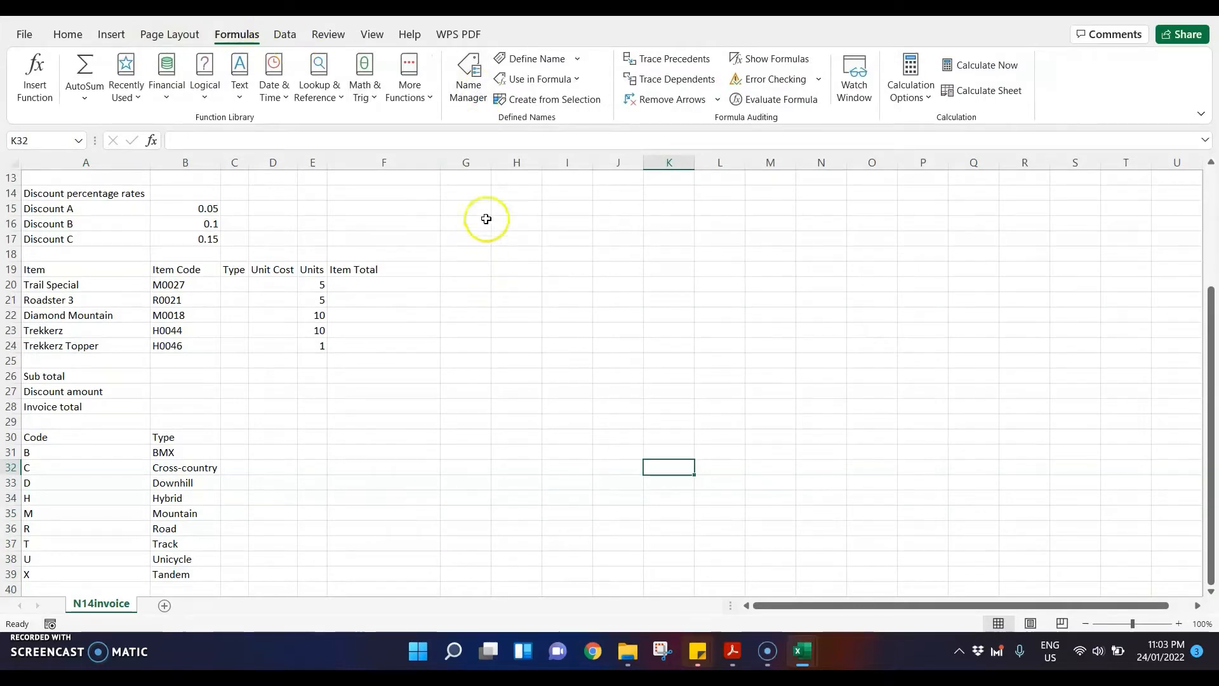
left_click(477, 96)
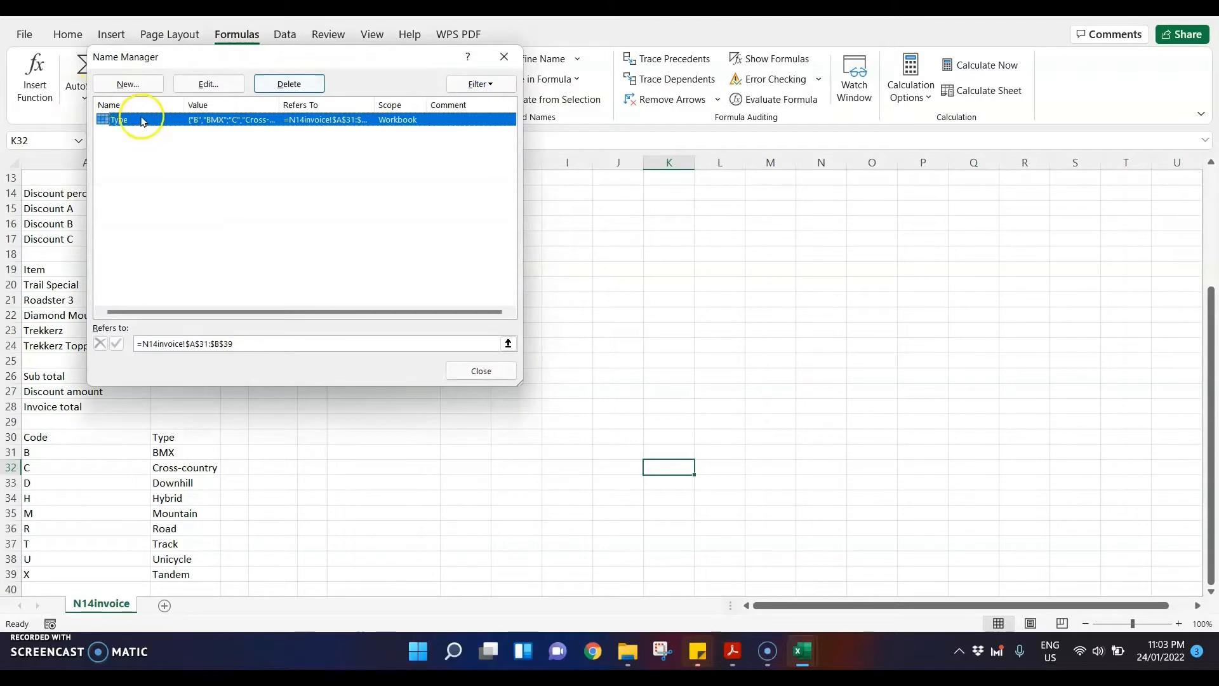
left_click(193, 81)
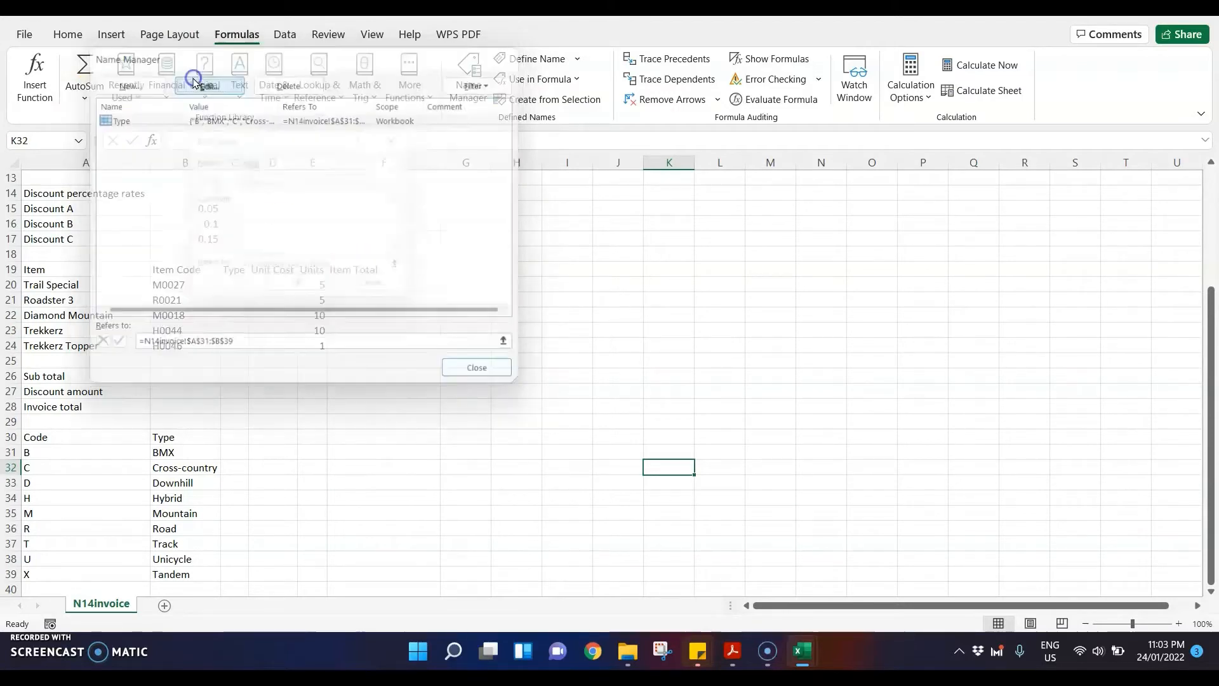
left_click_drag(257, 136, 328, 217)
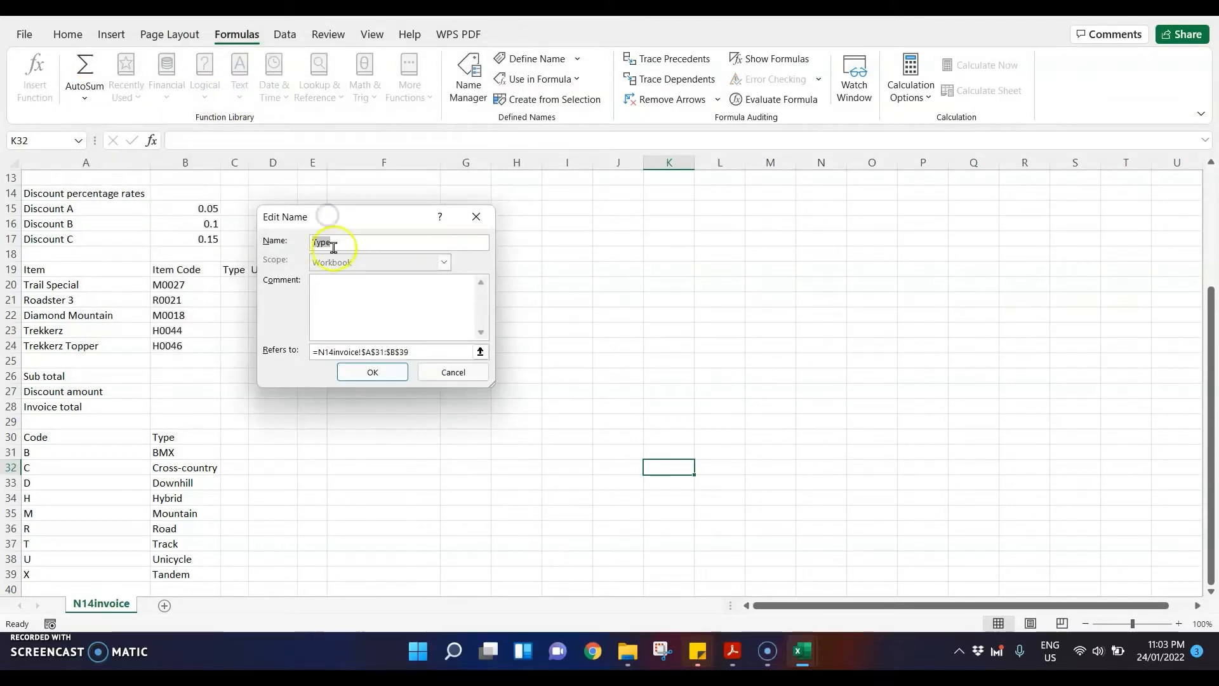
left_click(439, 371)
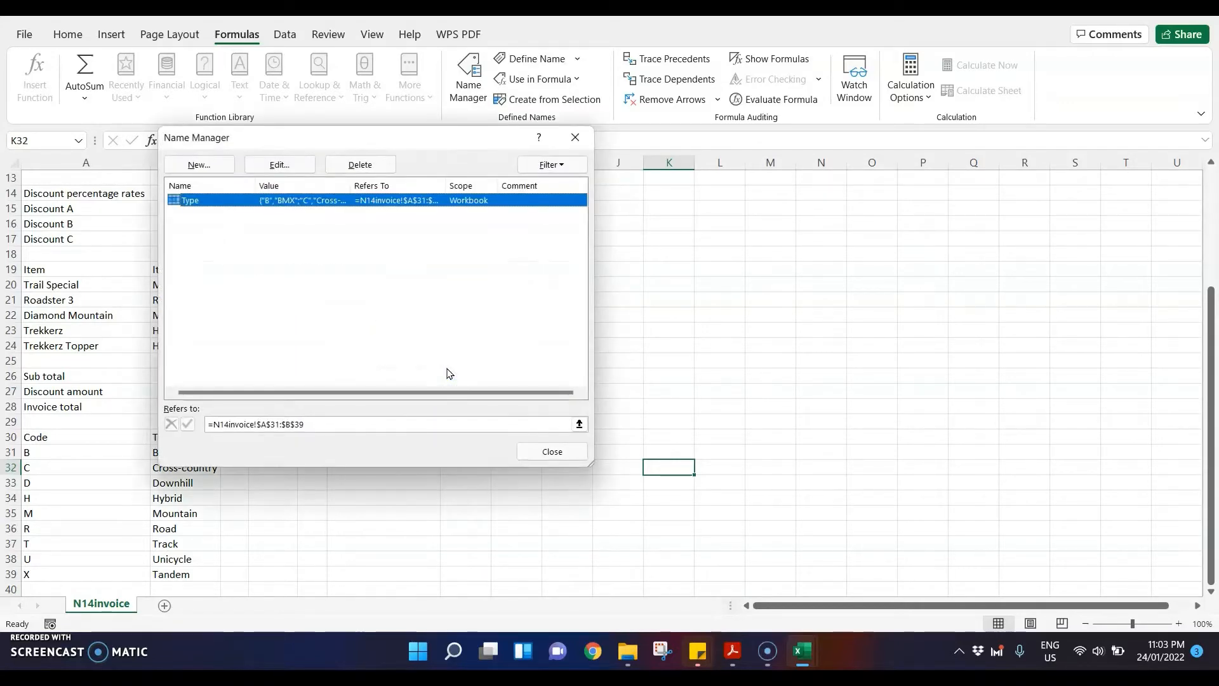
key("Escape")
Step: Launch Word and create a blank document in a maximized window for the evidence document
key("super")
type("word")
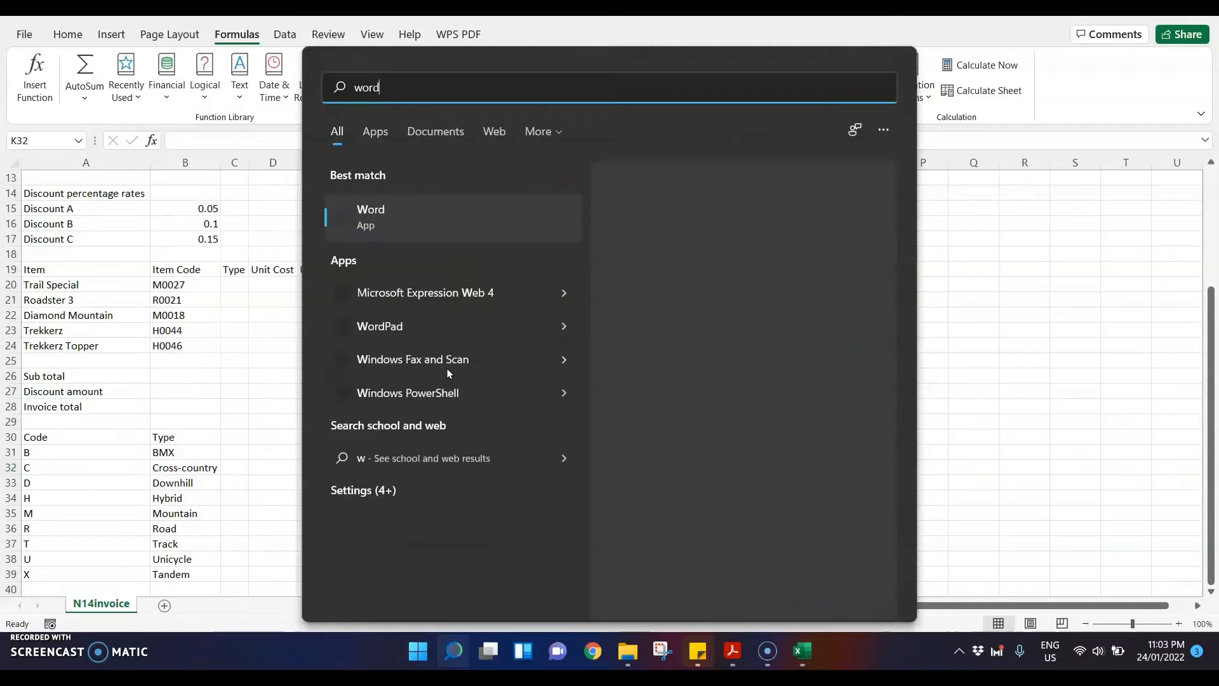
key("Return")
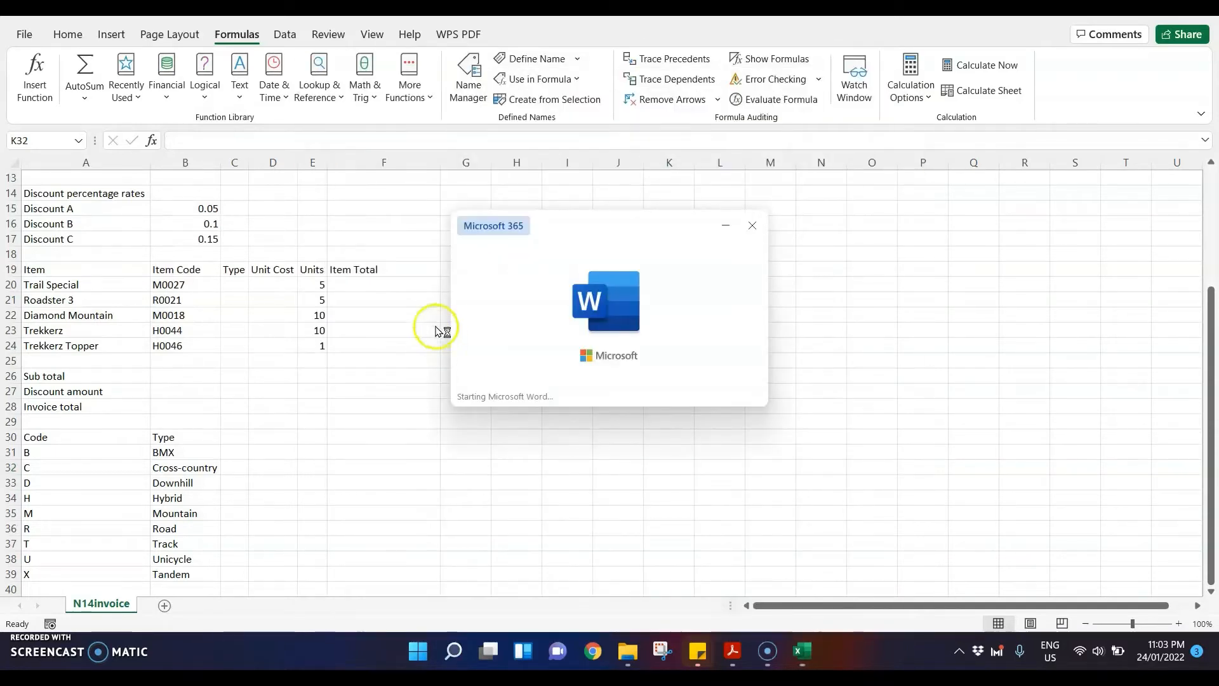
left_click(908, 185)
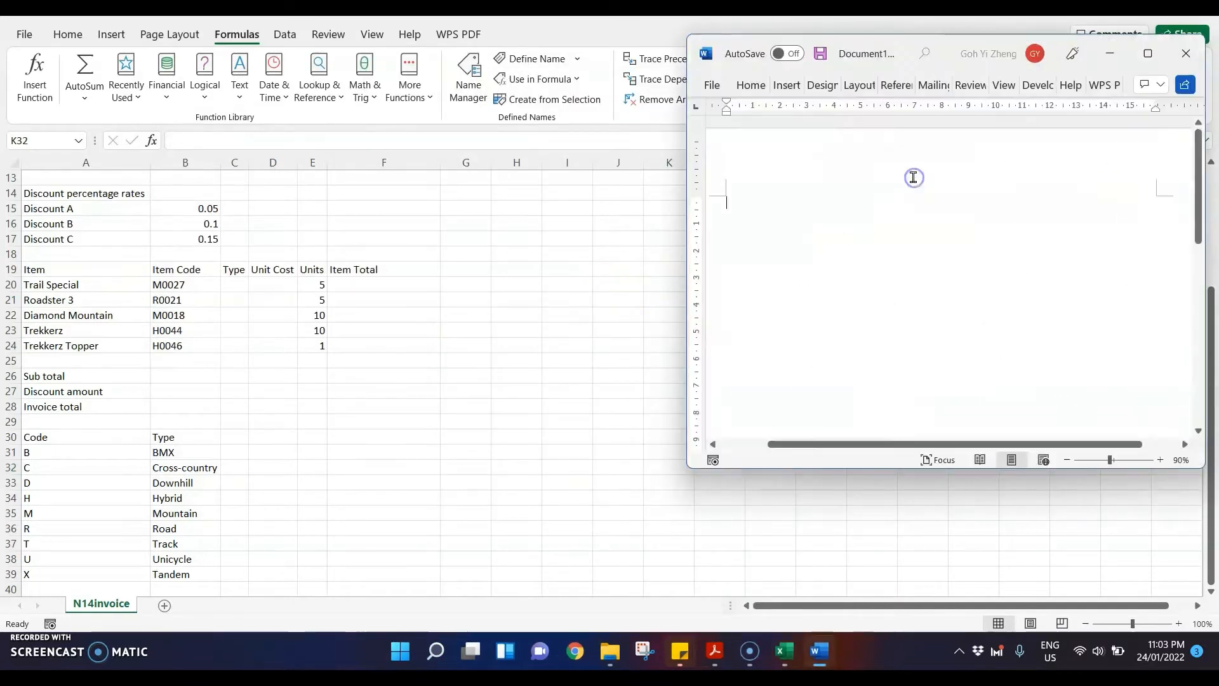
left_click(1148, 53)
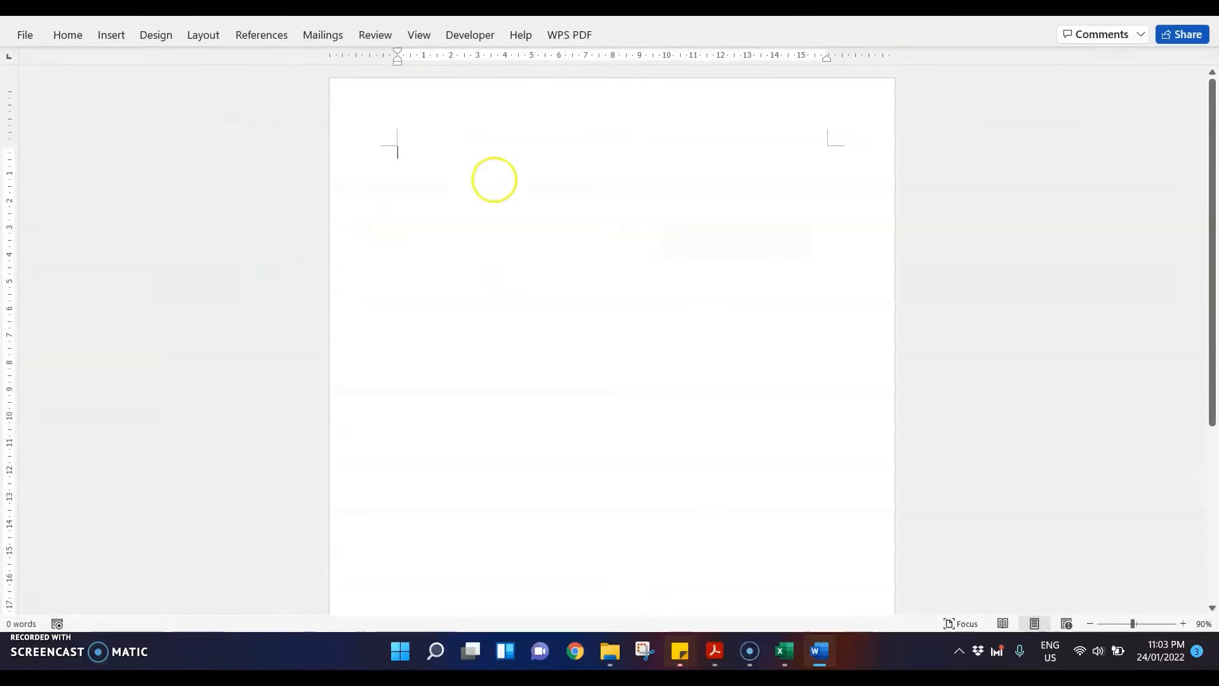
Step: Add the page header "Candidate details" to the evidence document and return to the body text
double_click(433, 113)
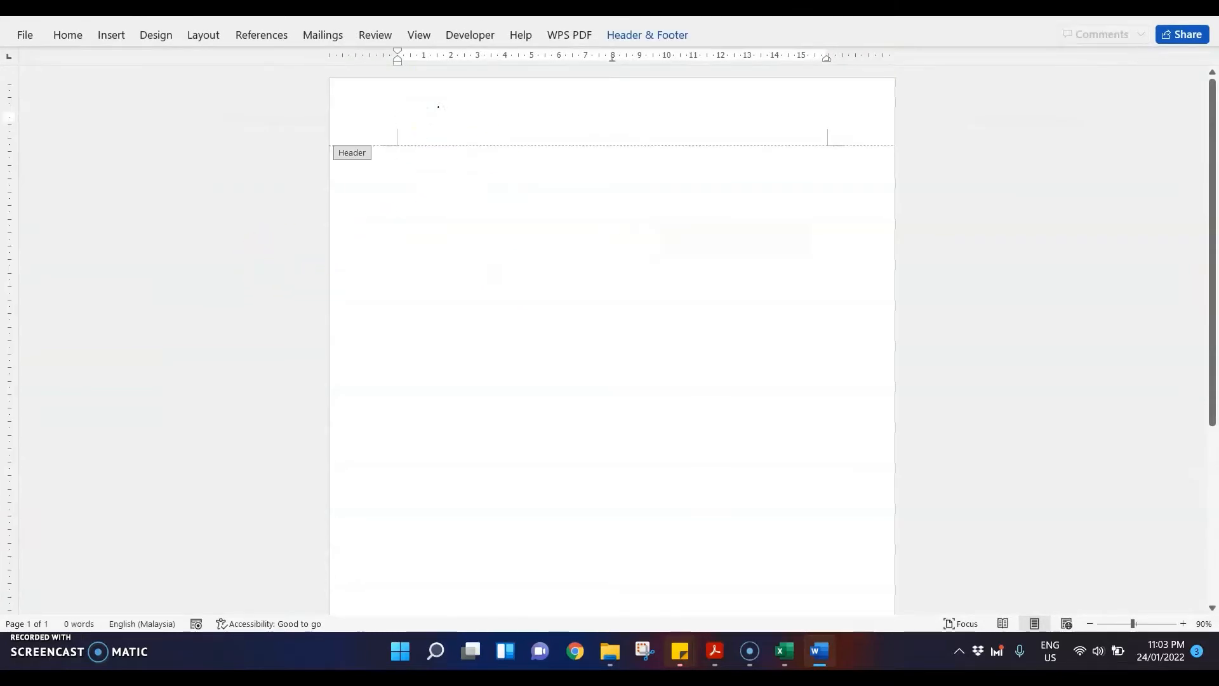
type("Candidate details")
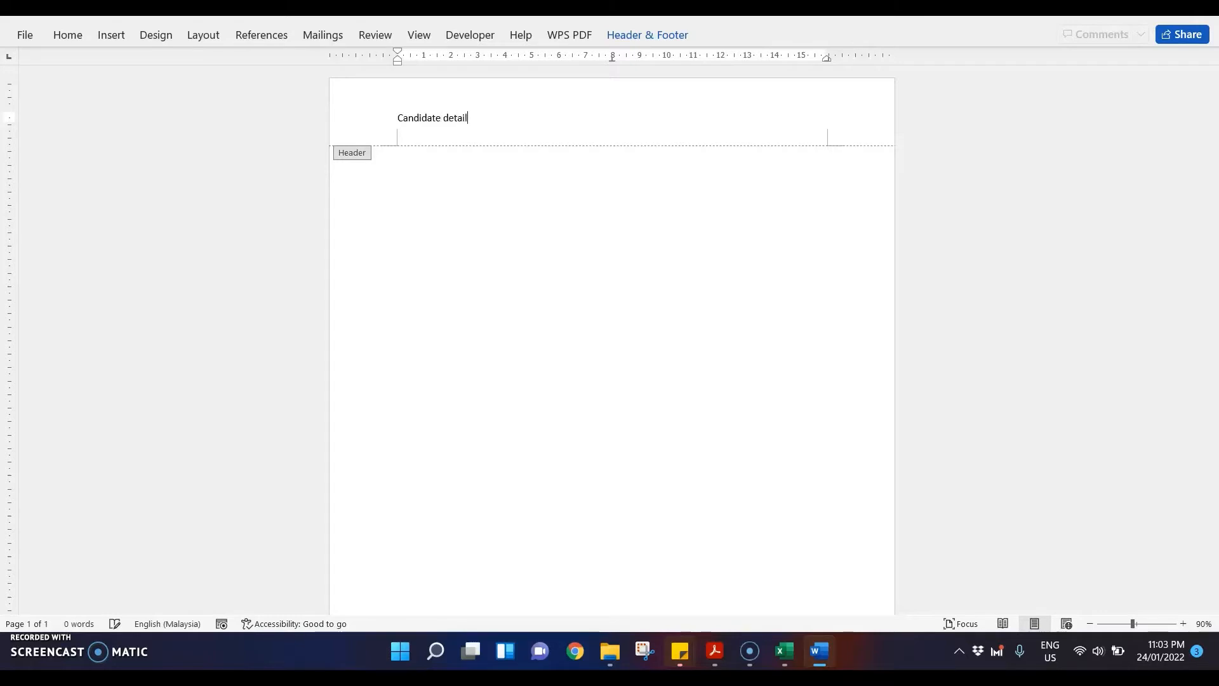
double_click(633, 215)
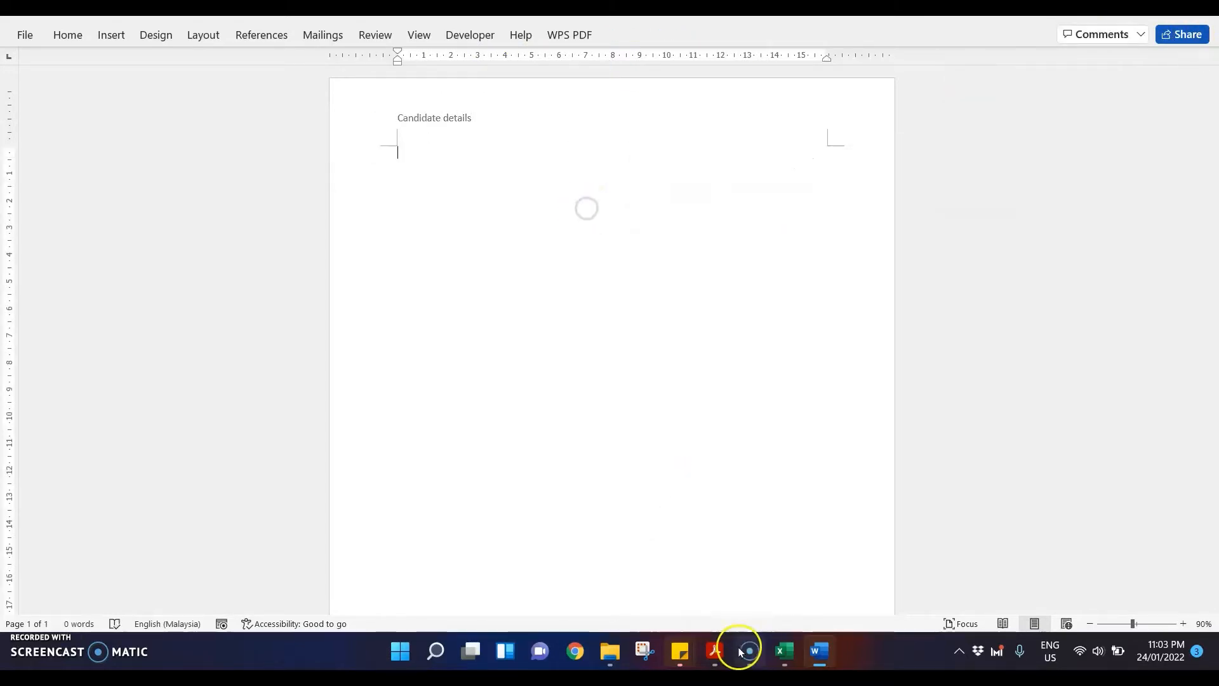
Step: Check question 10 in the exam paper PDF, return to Word, enter the label "Step 10:" and paste the New Name dialog snip
left_click(714, 651)
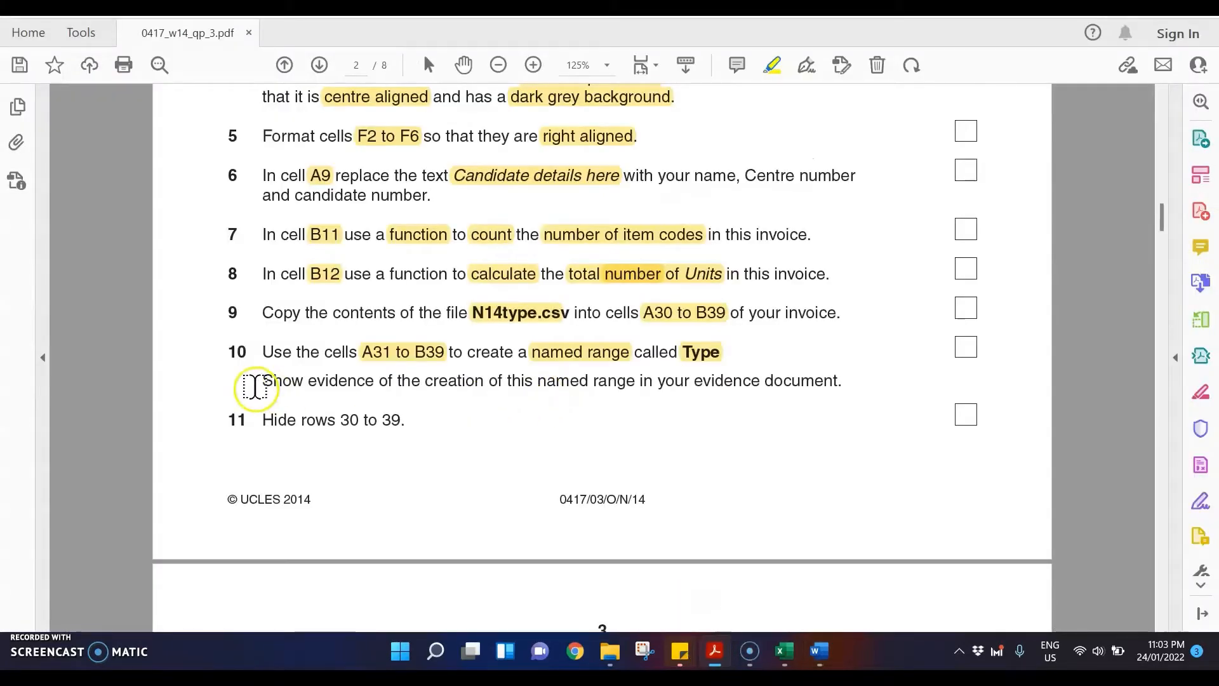
left_click(826, 651)
type("Step 10:")
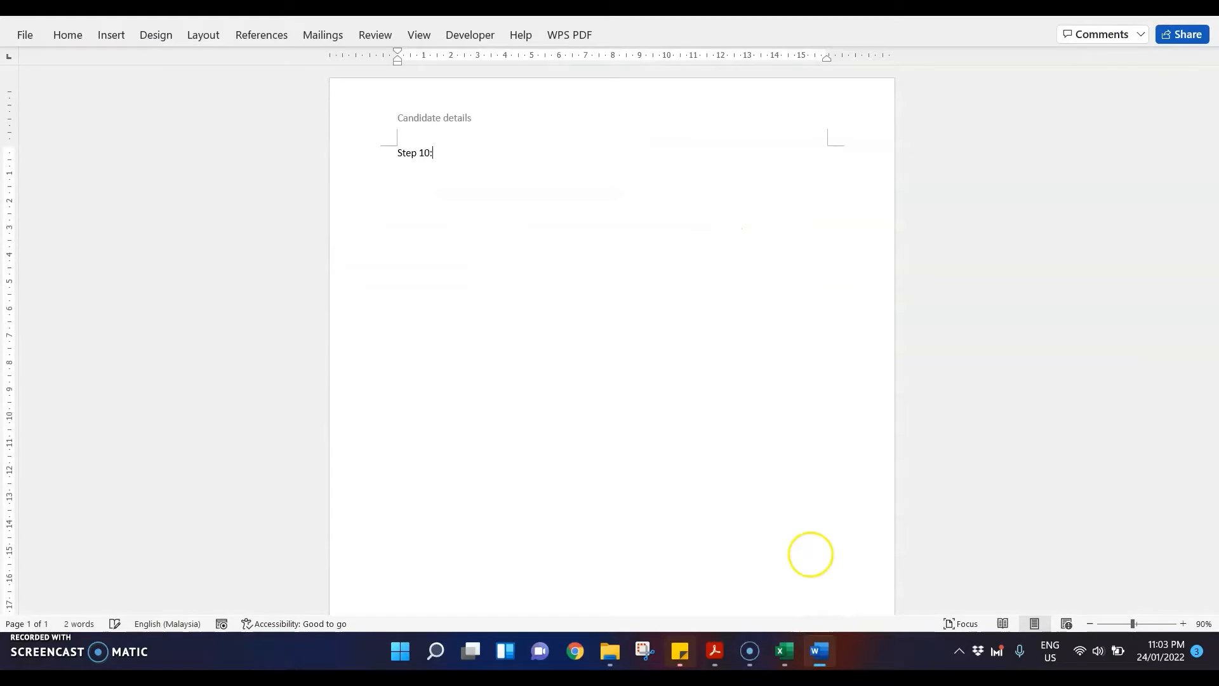
key("ctrl+v")
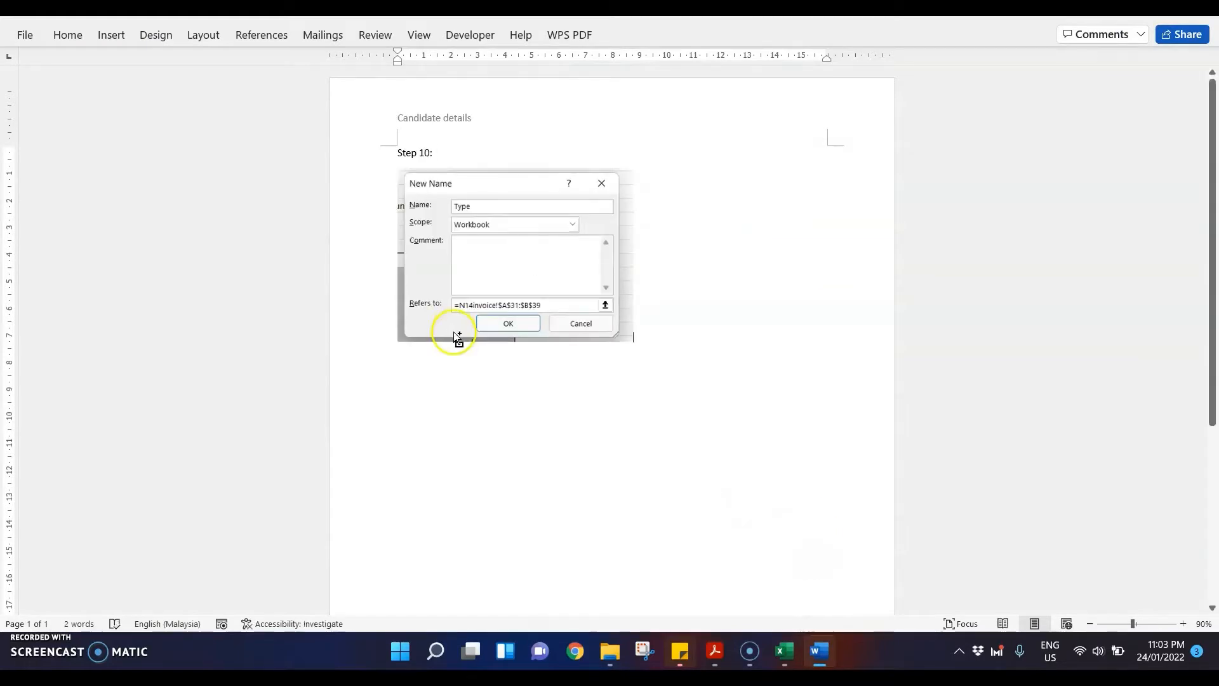
Step: Switch to the exam paper PDF and highlight "rows 30 to 39." in question 11
scroll(455, 337, "up", 3)
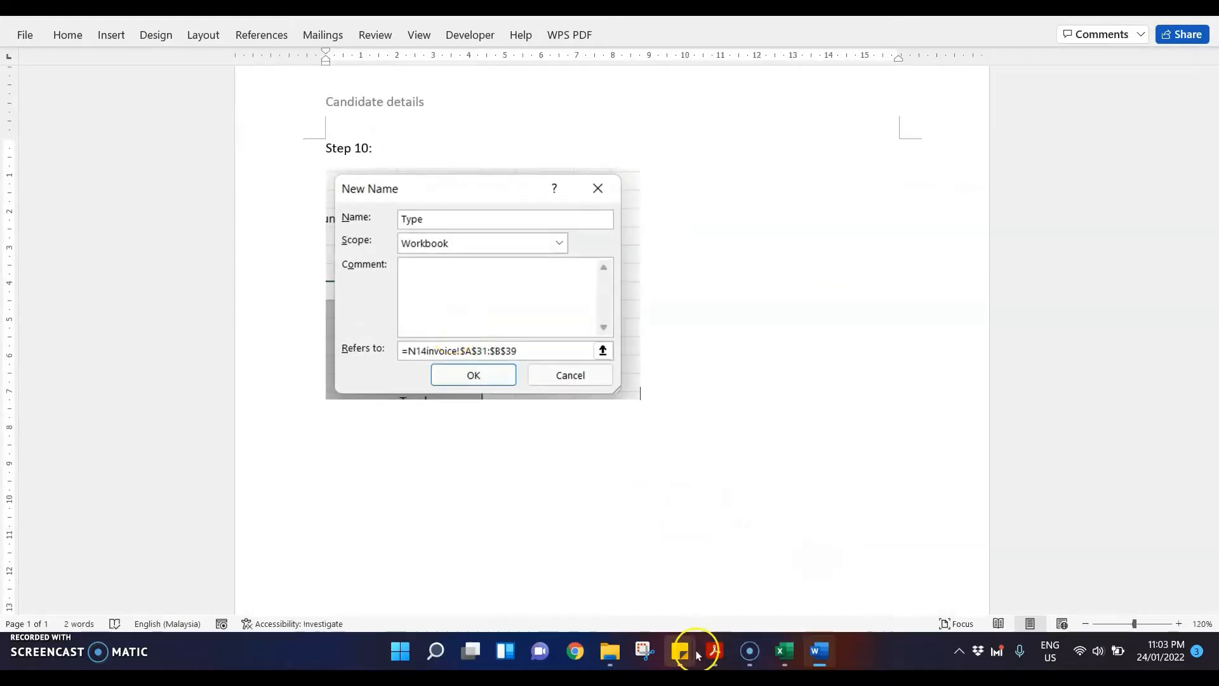
left_click(713, 651)
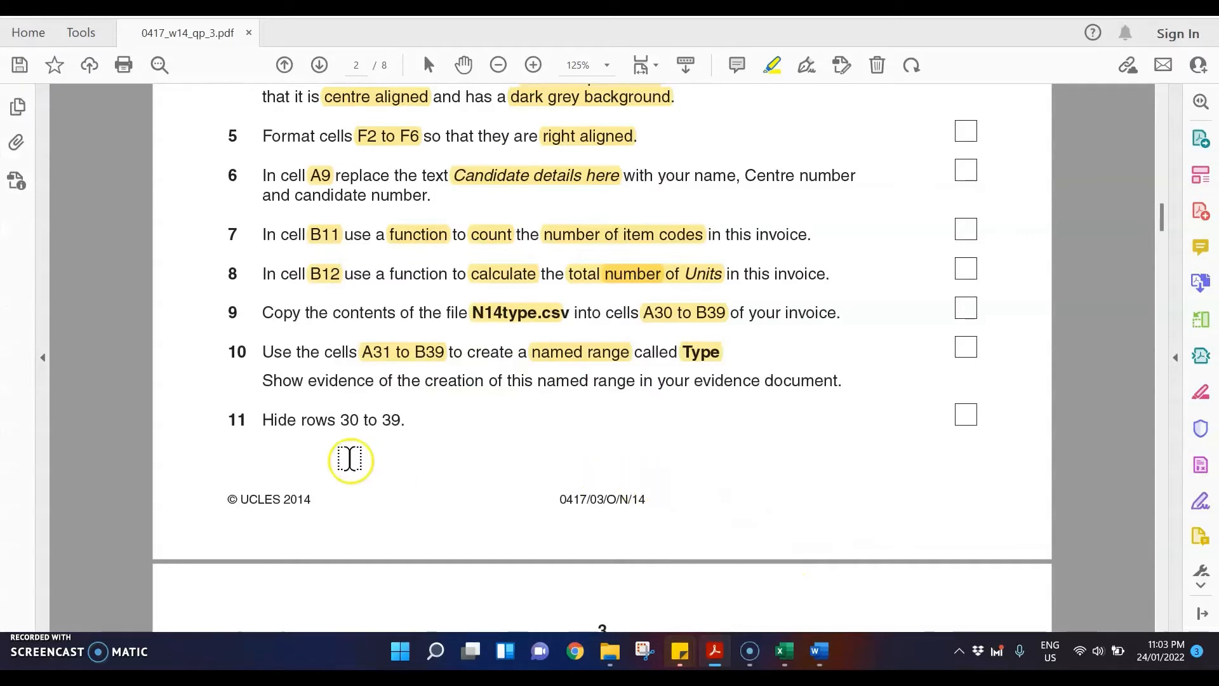
left_click_drag(301, 422, 410, 421)
Step: Switch to the N14invoice workbook in Excel and hide rows 30 to 39
mouse_move(785, 652)
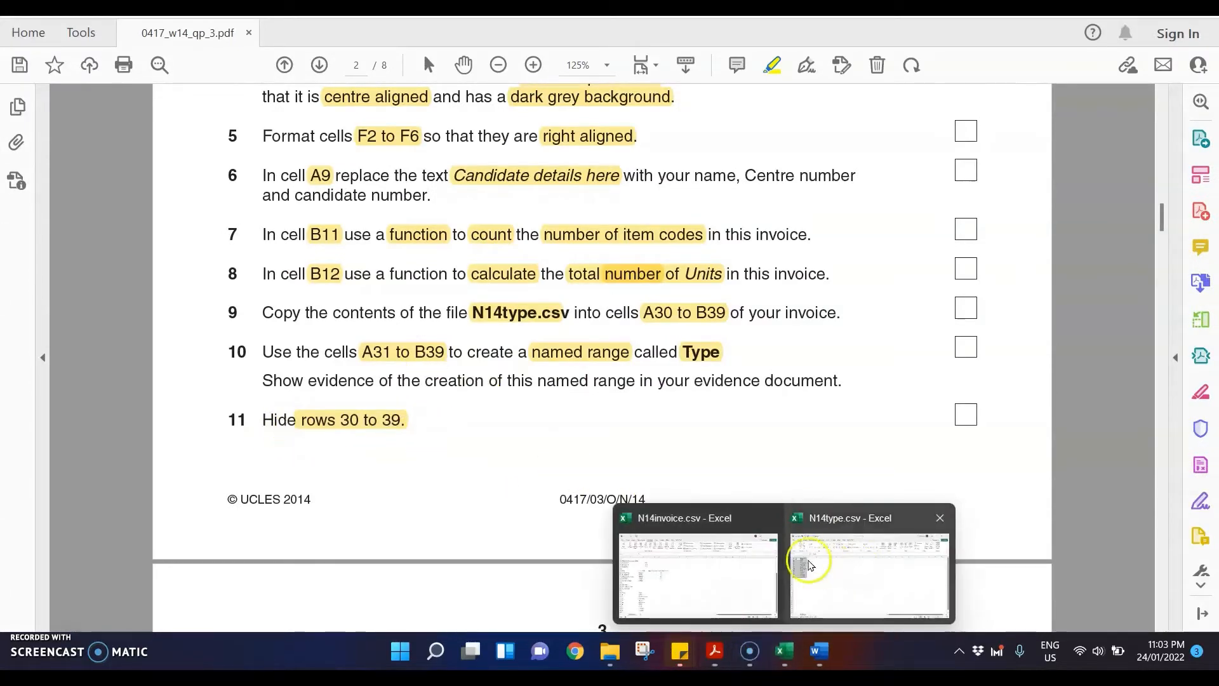
left_click(665, 560)
scroll(349, 333, "down", 2)
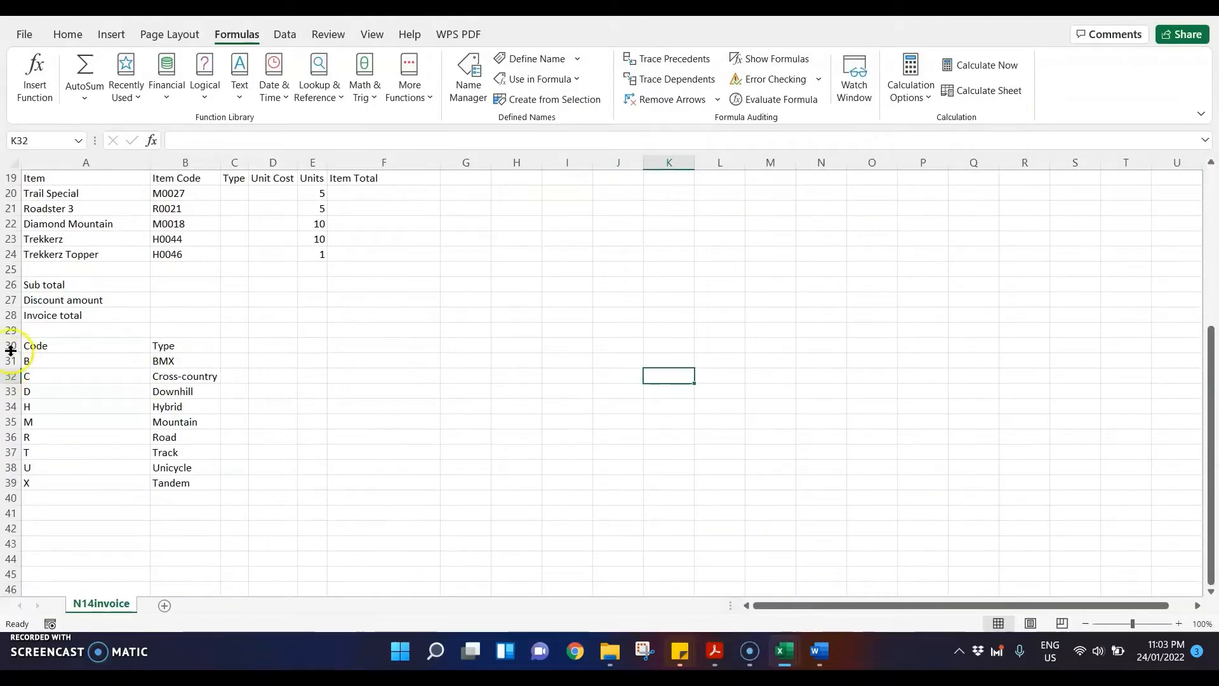
left_click_drag(11, 349, 11, 478)
right_click(11, 477)
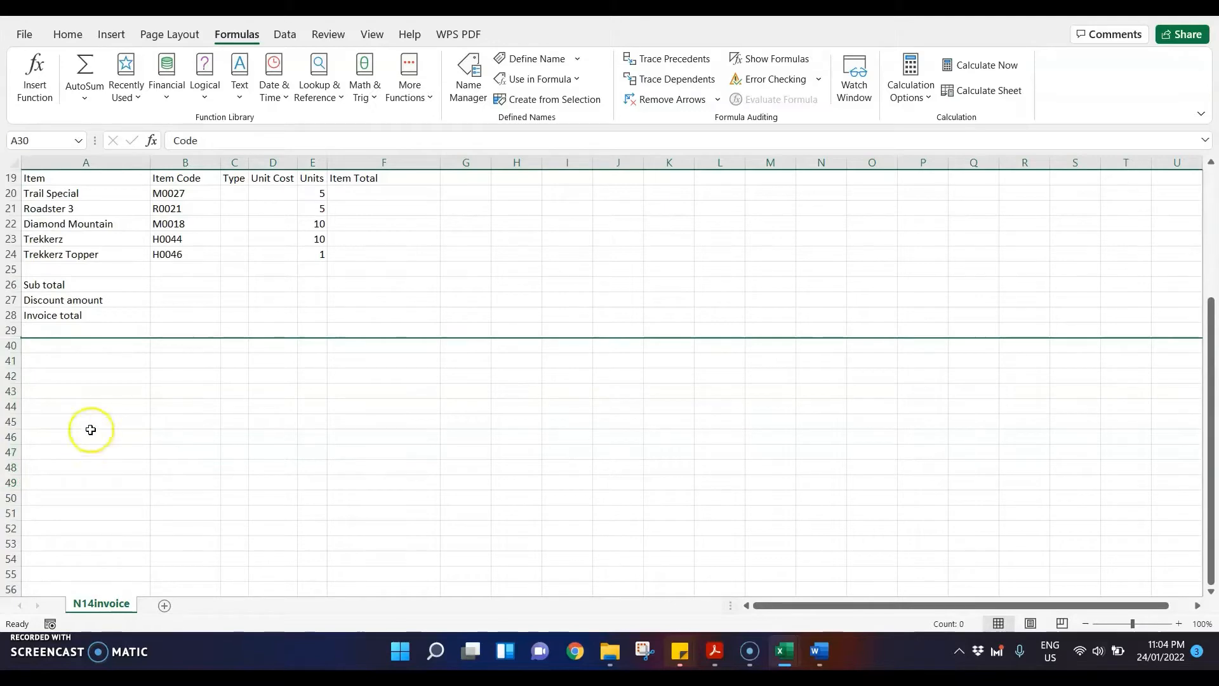
Step: In question 12 of the exam paper PDF, highlight C20, the cycle type lookup, the Item Code's first character, the single lookup value and the named range phrase
left_click(714, 647)
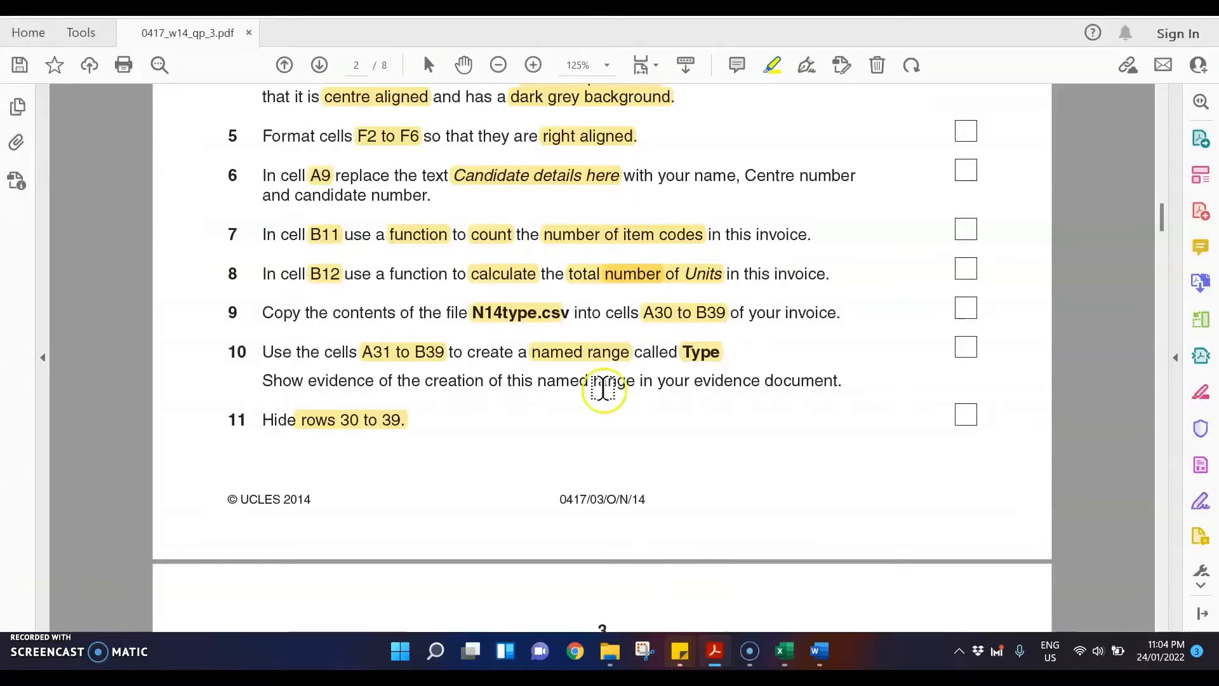
scroll(603, 388, "down", 6)
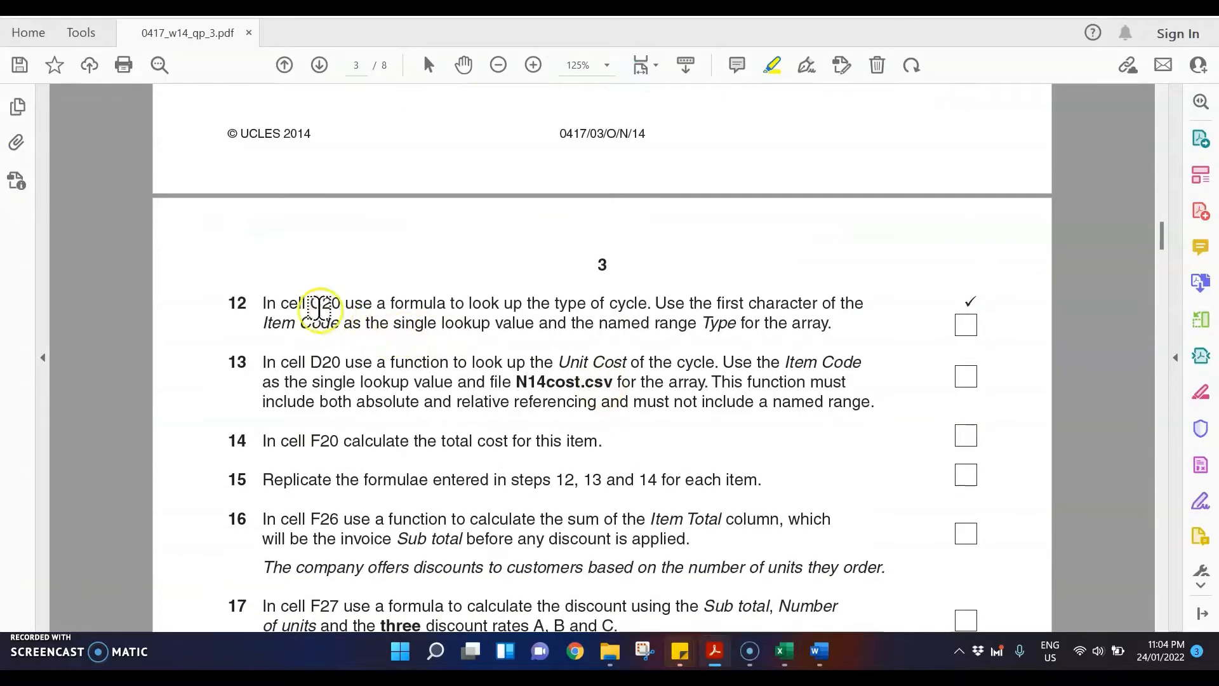
left_click_drag(309, 304, 343, 303)
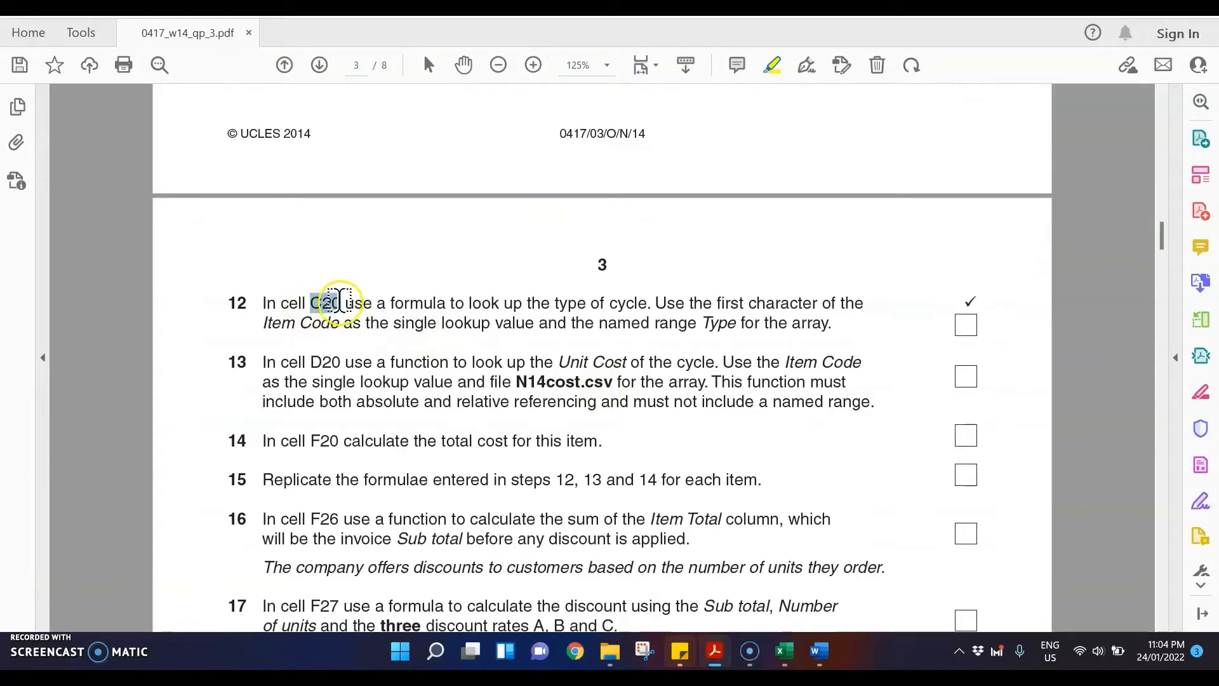
left_click_drag(470, 304, 647, 303)
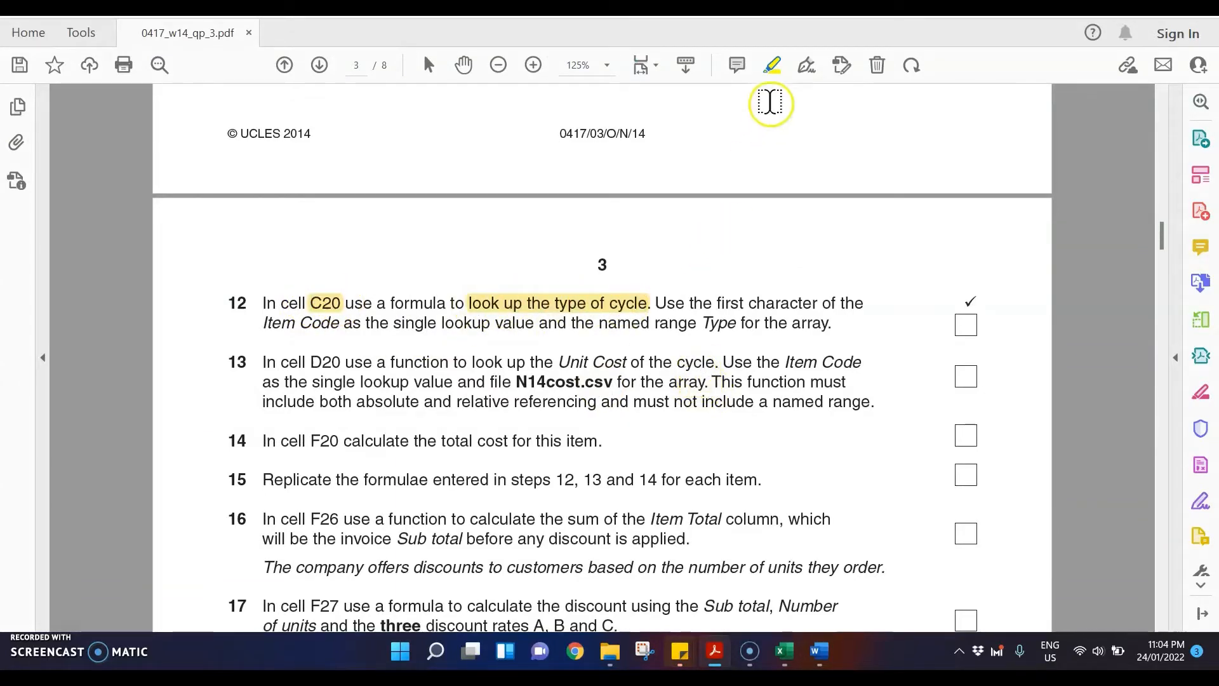
left_click_drag(716, 304, 846, 300)
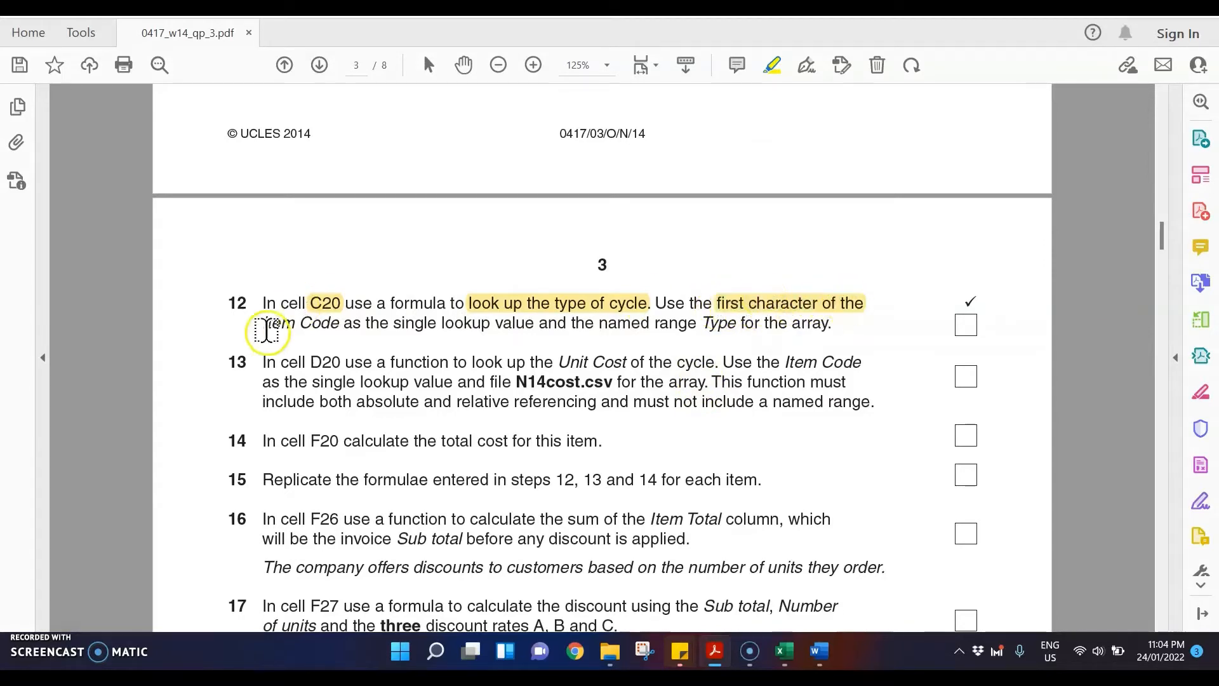
left_click_drag(263, 323, 534, 324)
left_click_drag(610, 322, 833, 324)
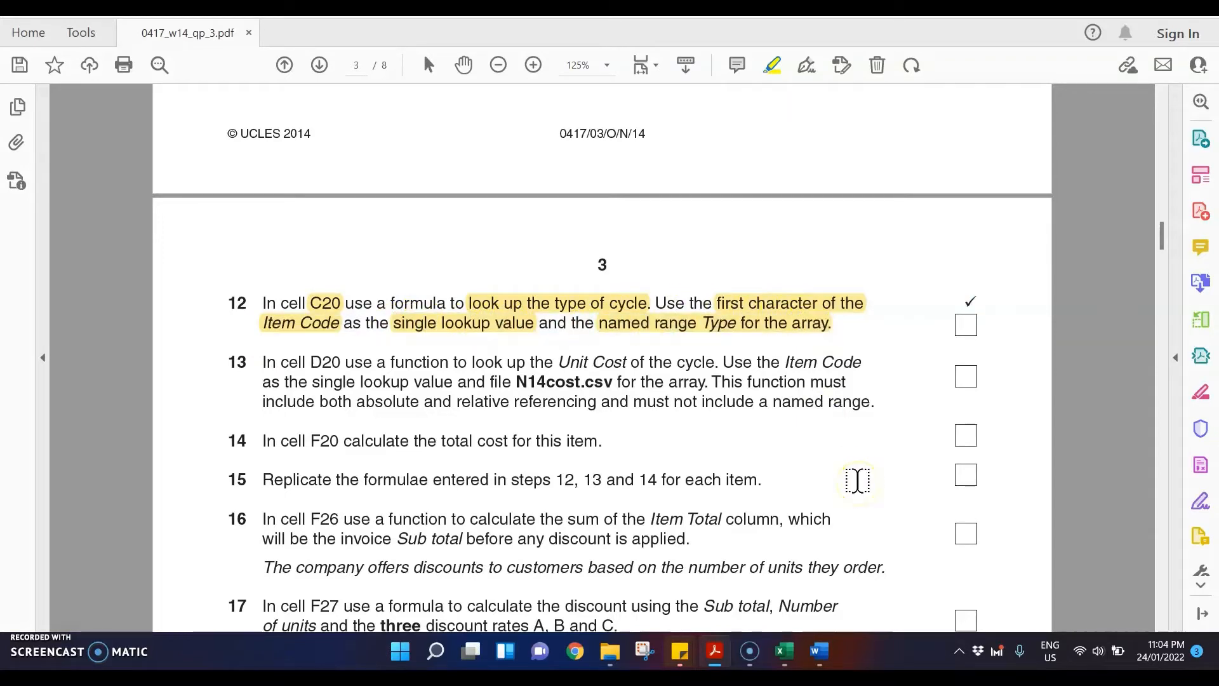
Step: Return to the N14invoice workbook, unhide rows 30 to 39 and select the Type range A31:B39
mouse_move(788, 650)
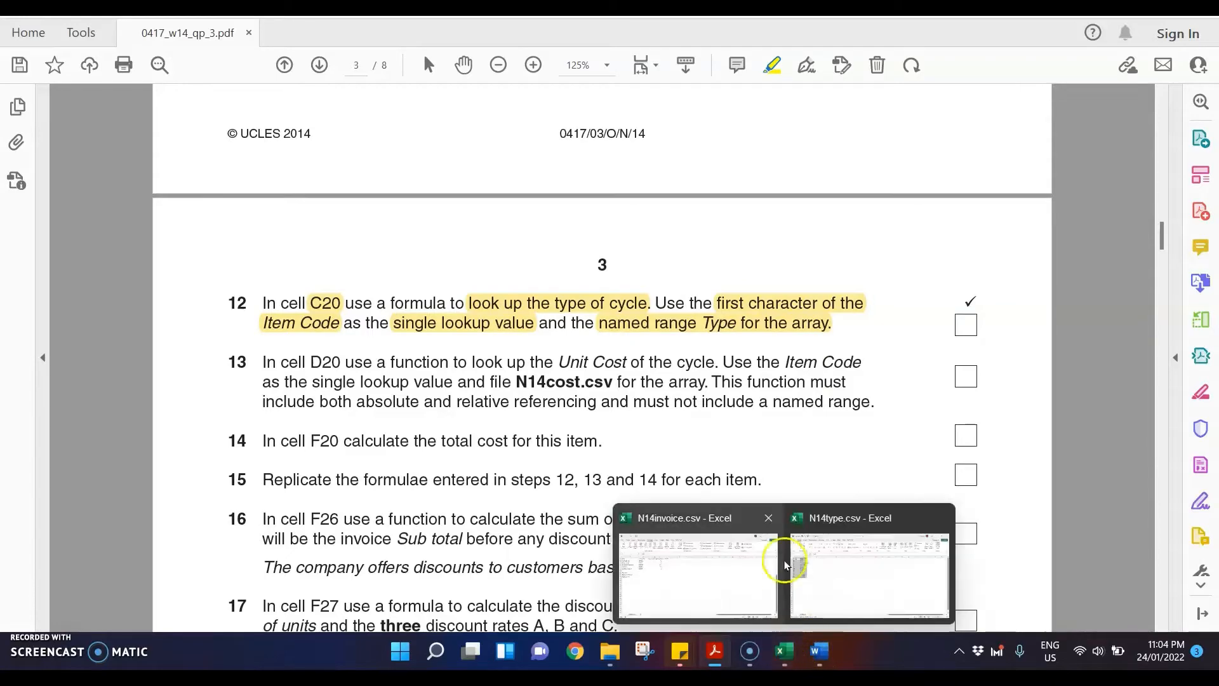
left_click(699, 571)
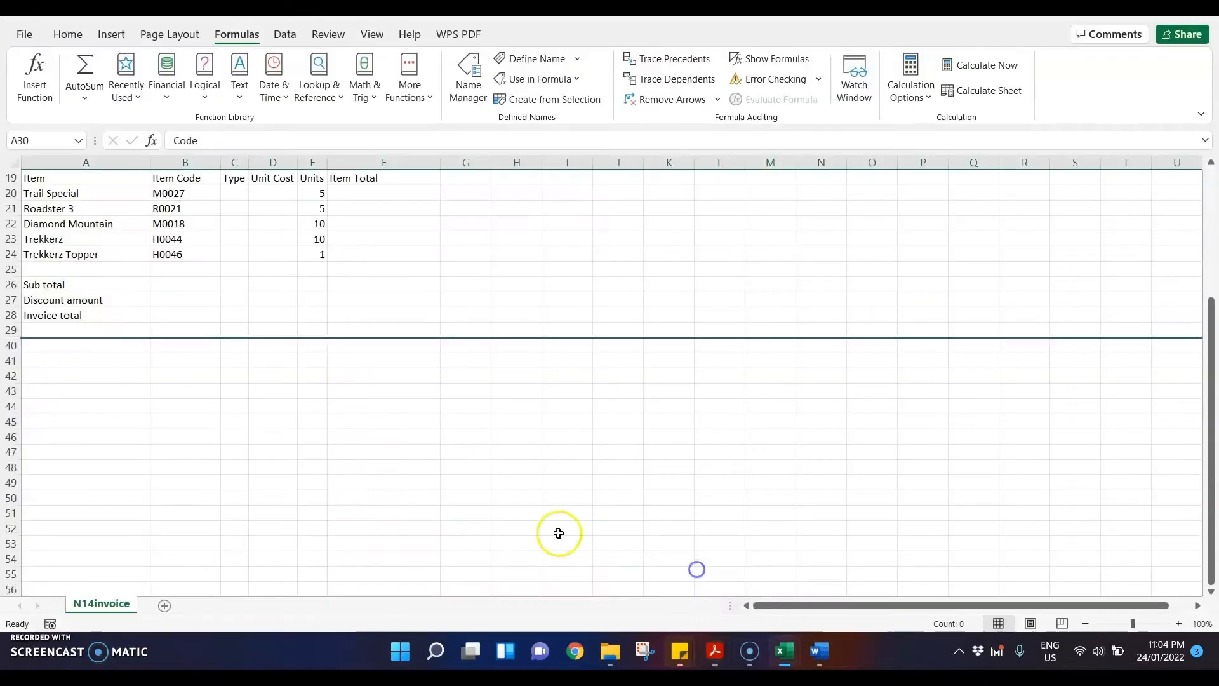
left_click_drag(9, 330, 9, 345)
double_click(7, 337)
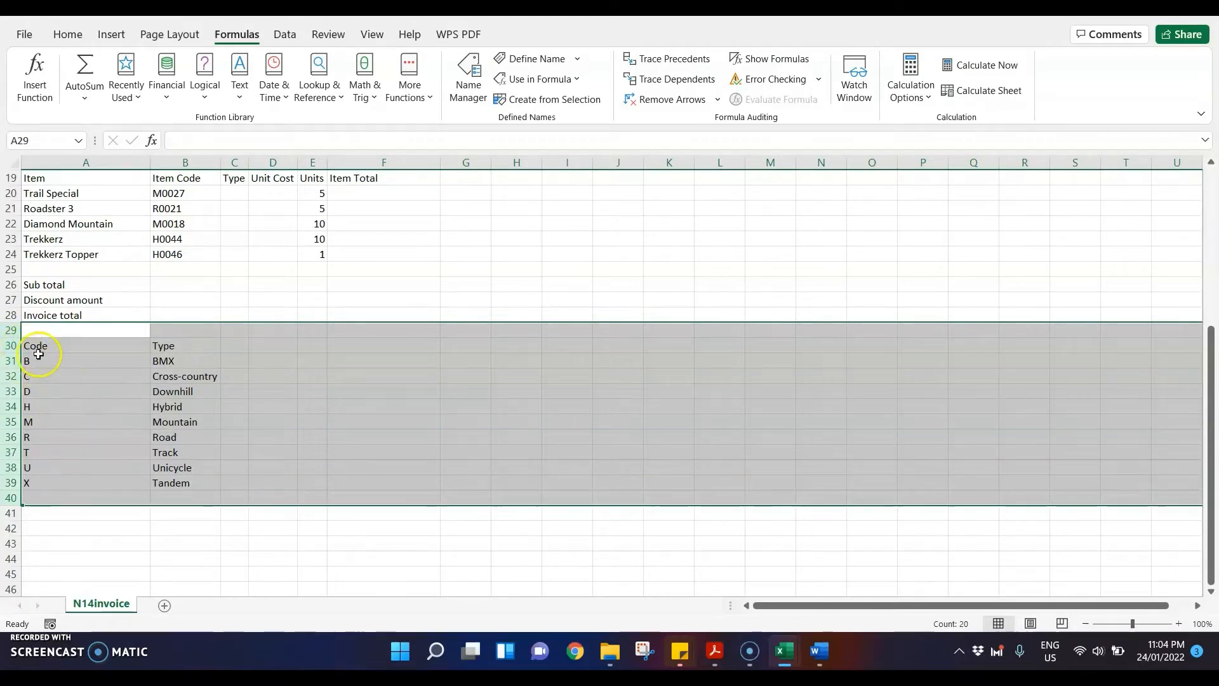
left_click_drag(35, 359, 181, 489)
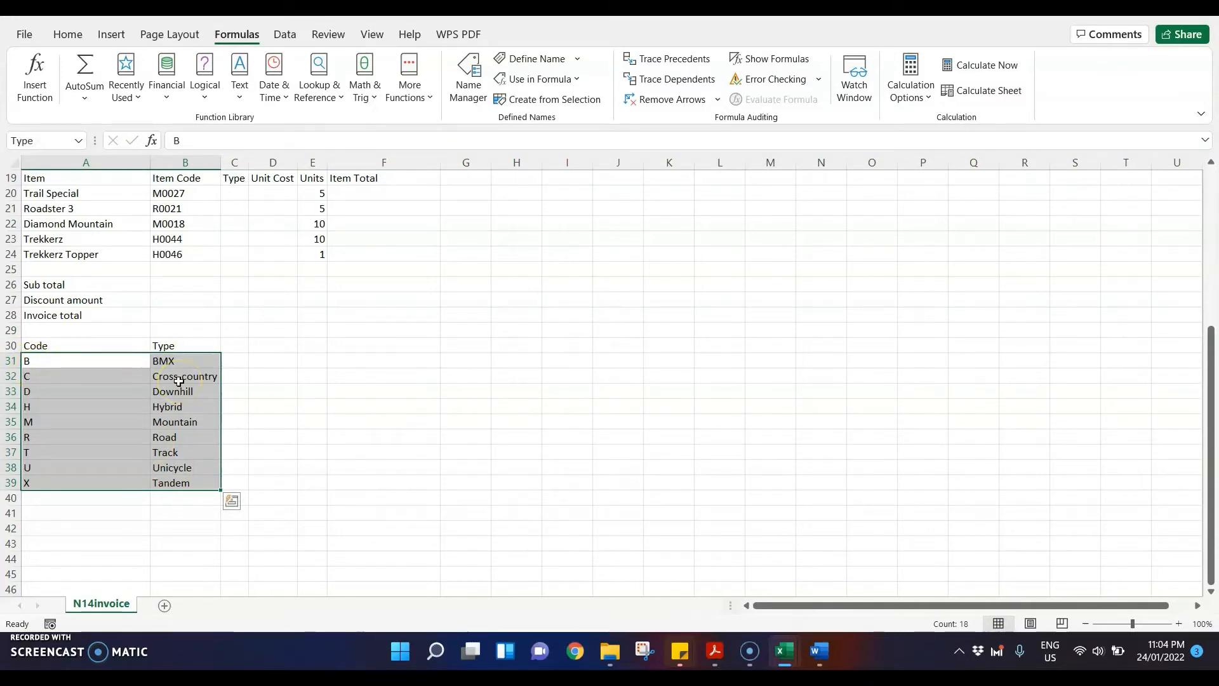
Step: Recheck question 12 in the exam paper, and enter =LEFT(B20,1) in cell C20 to extract the item code's first character
scroll(178, 381, "up", 1)
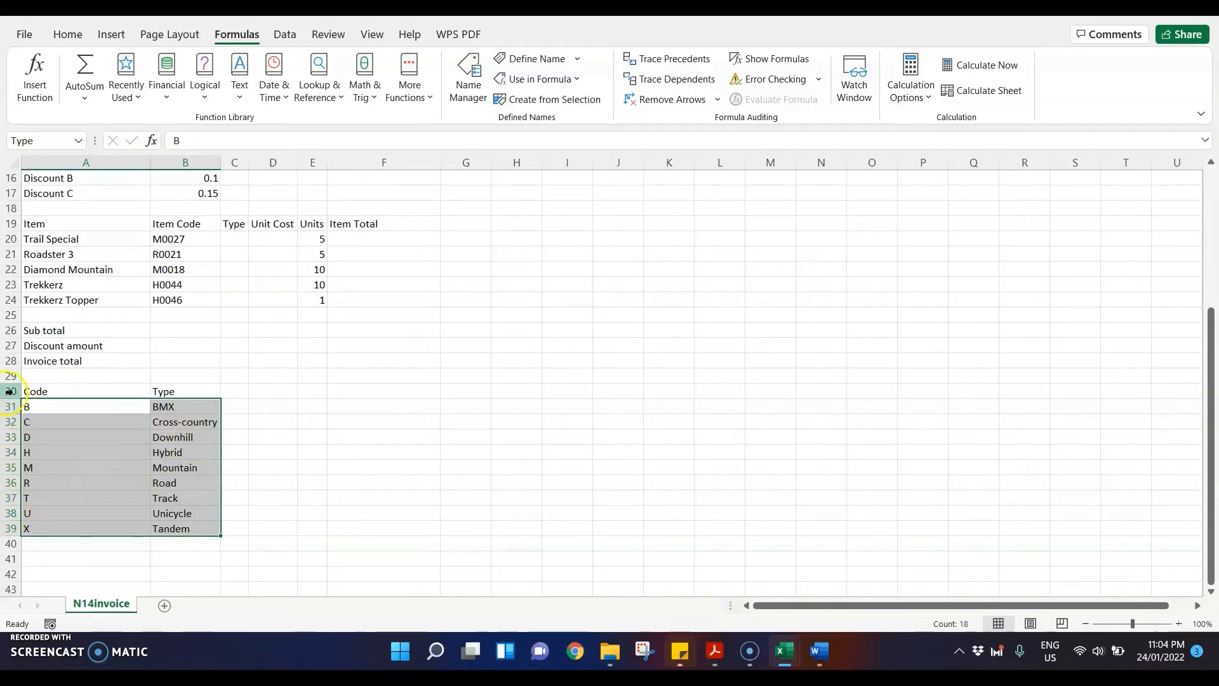
left_click(235, 240)
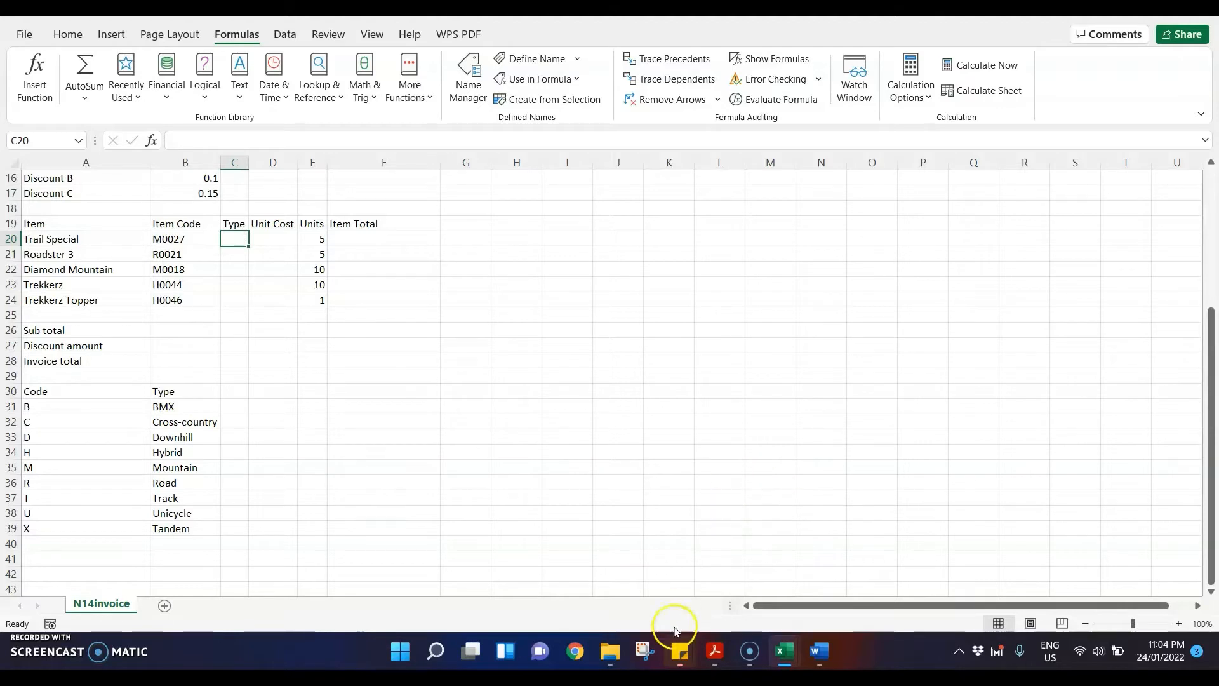
left_click(714, 651)
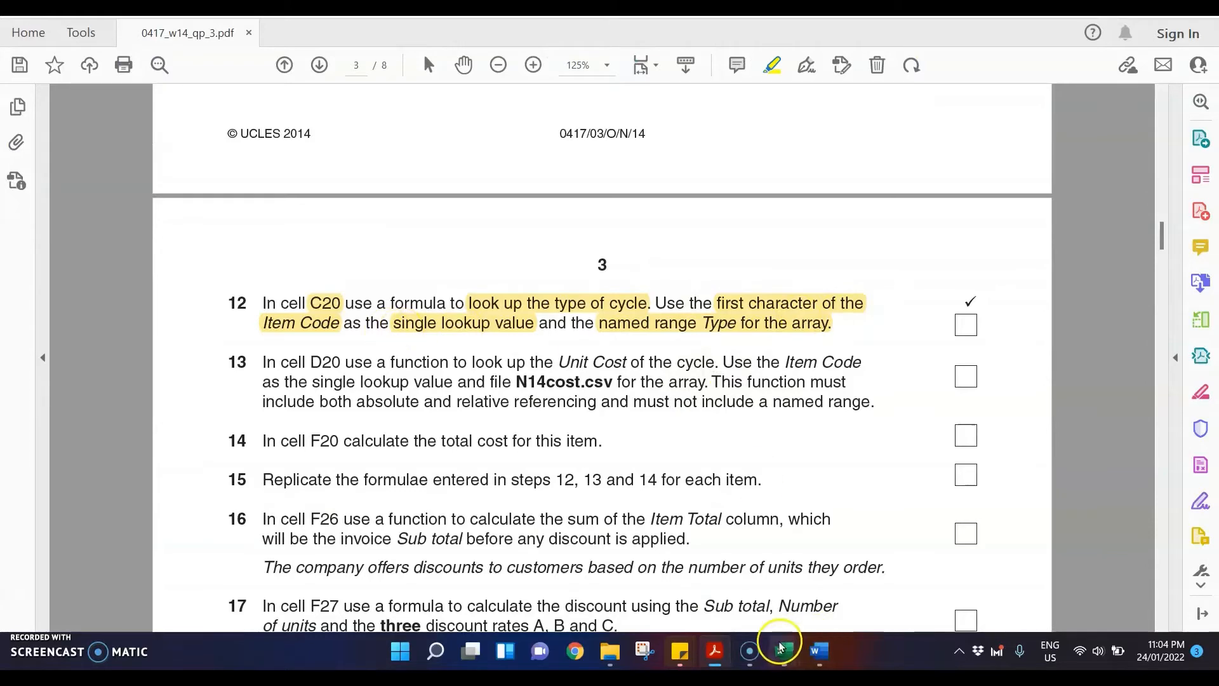
mouse_move(784, 648)
left_click(711, 576)
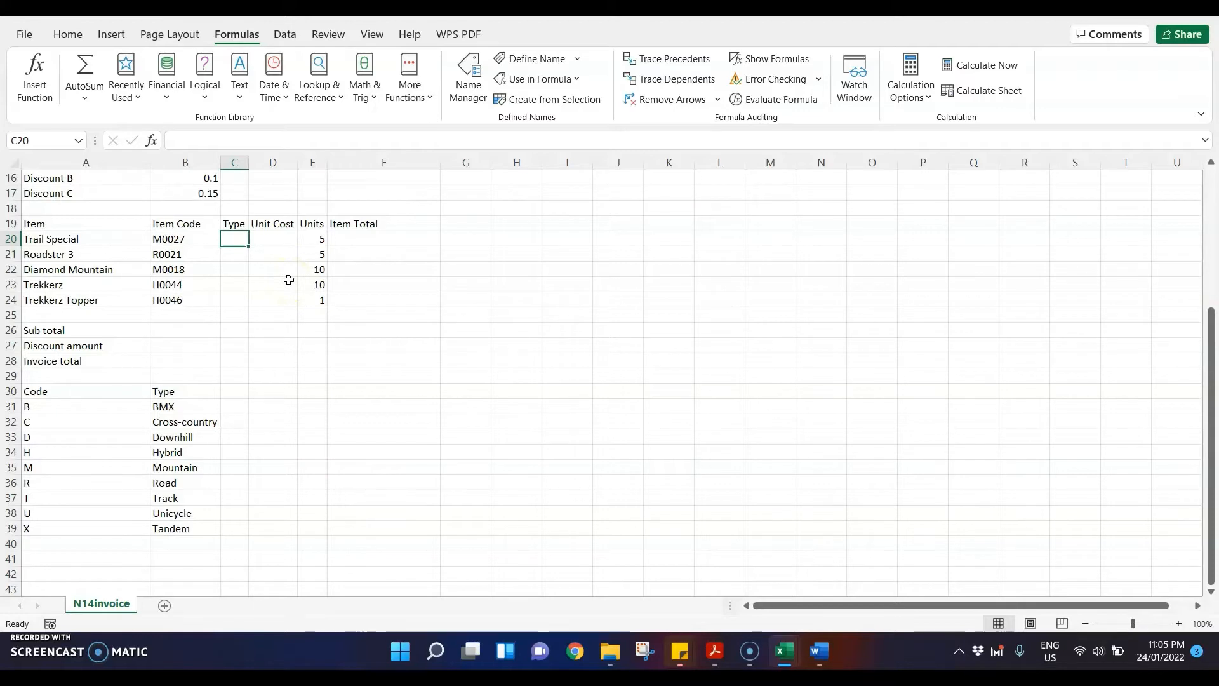
type("=lef")
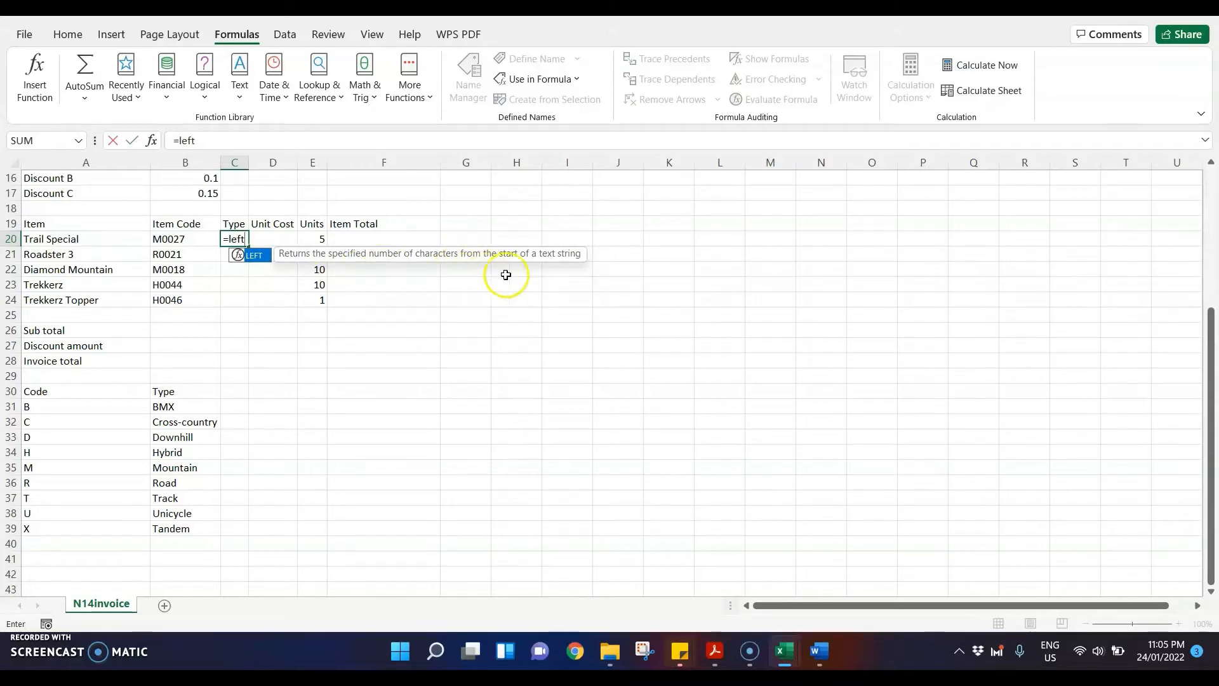
type("t")
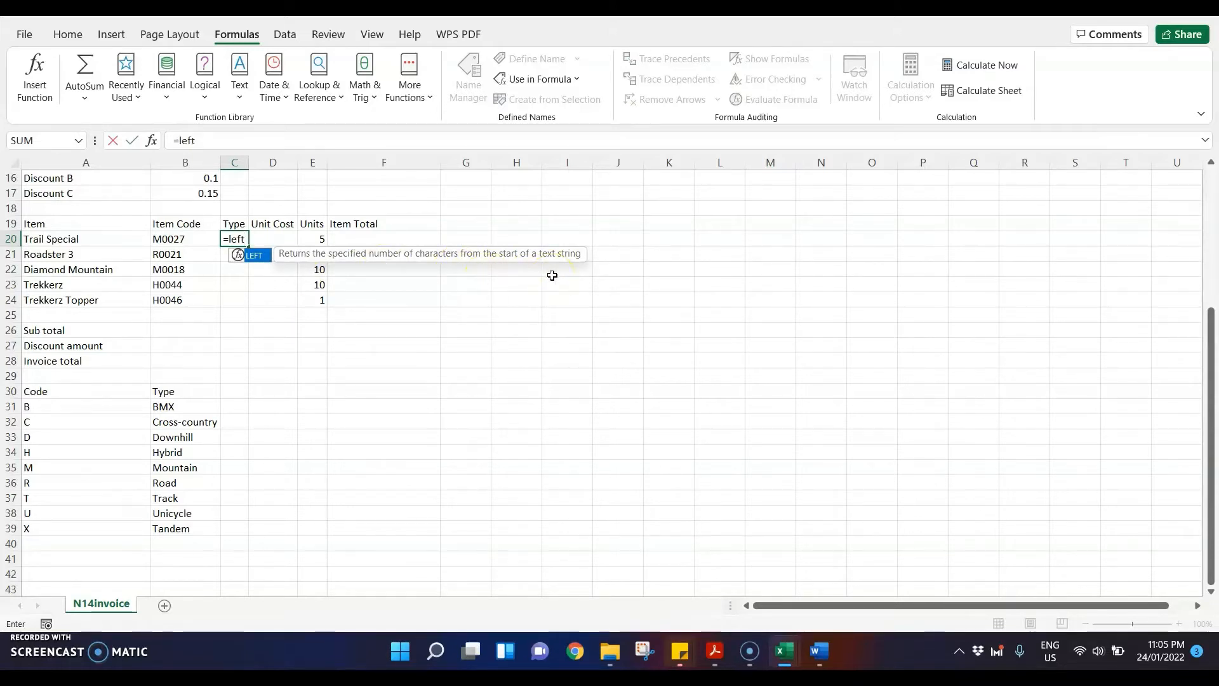
type("(")
left_click(189, 236)
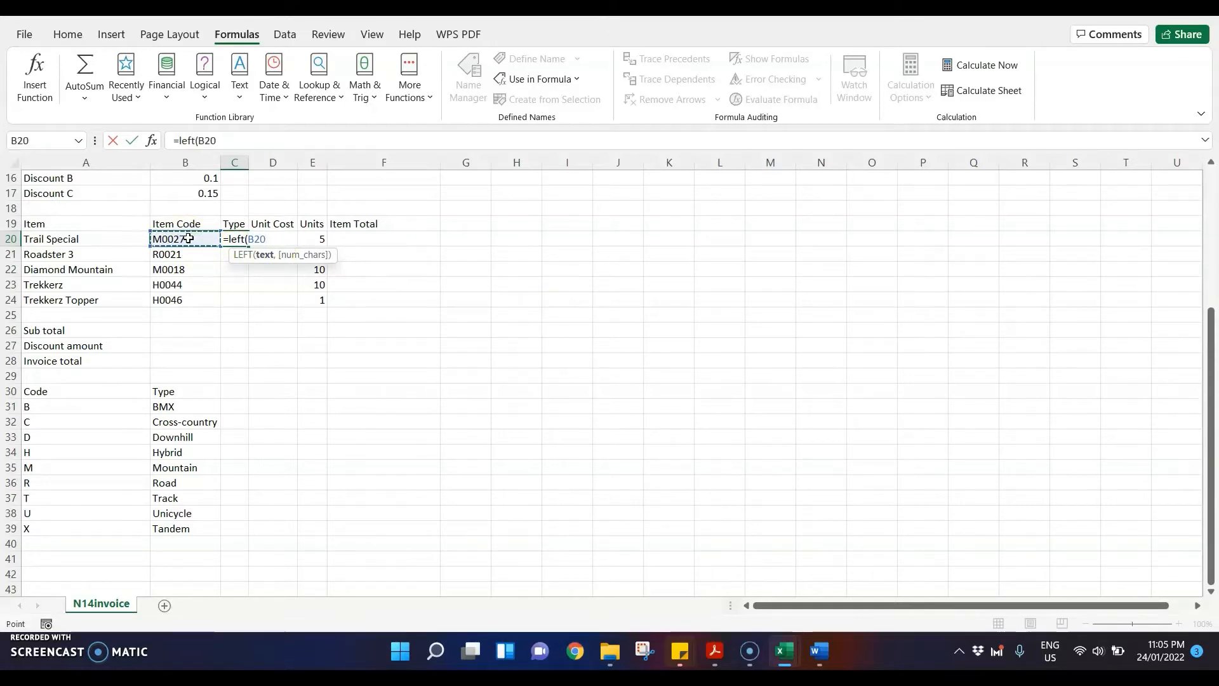
type(",")
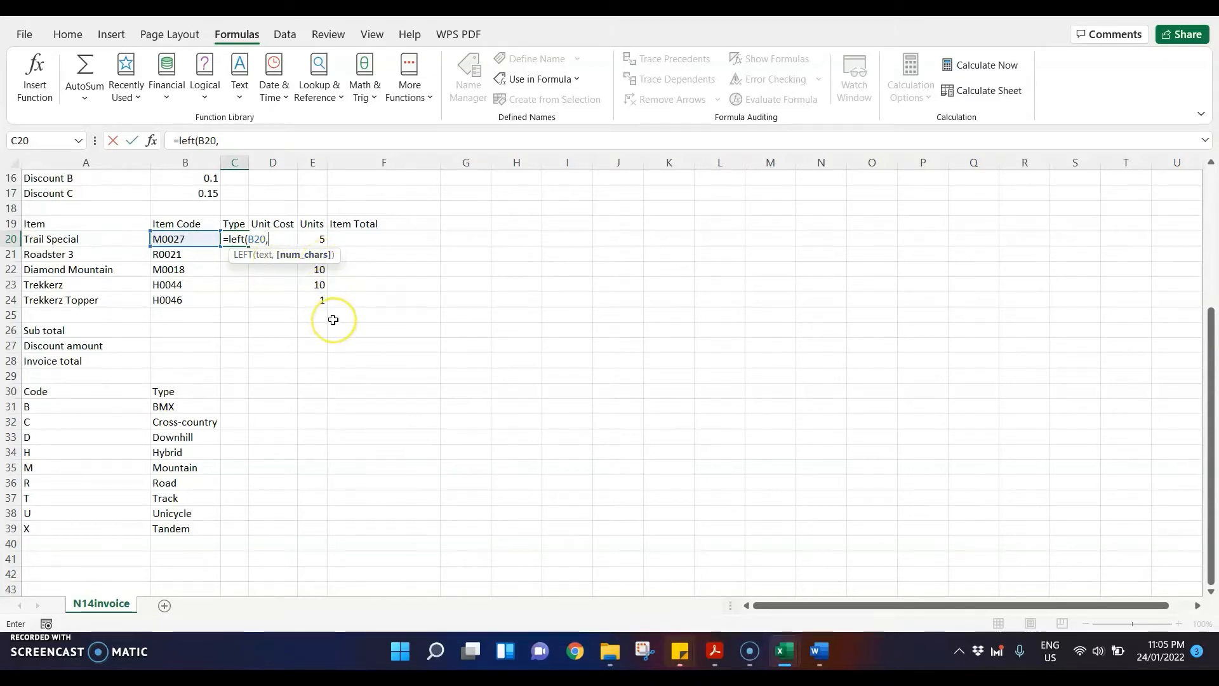
type("1")
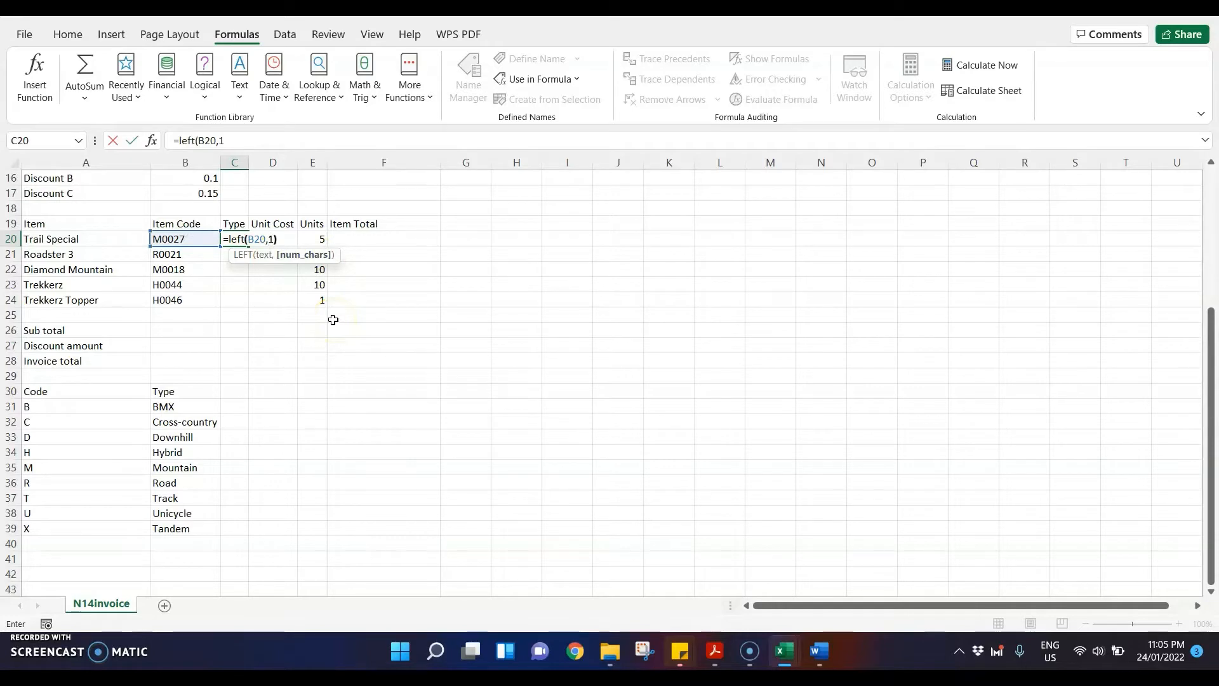
type(")")
key("Return")
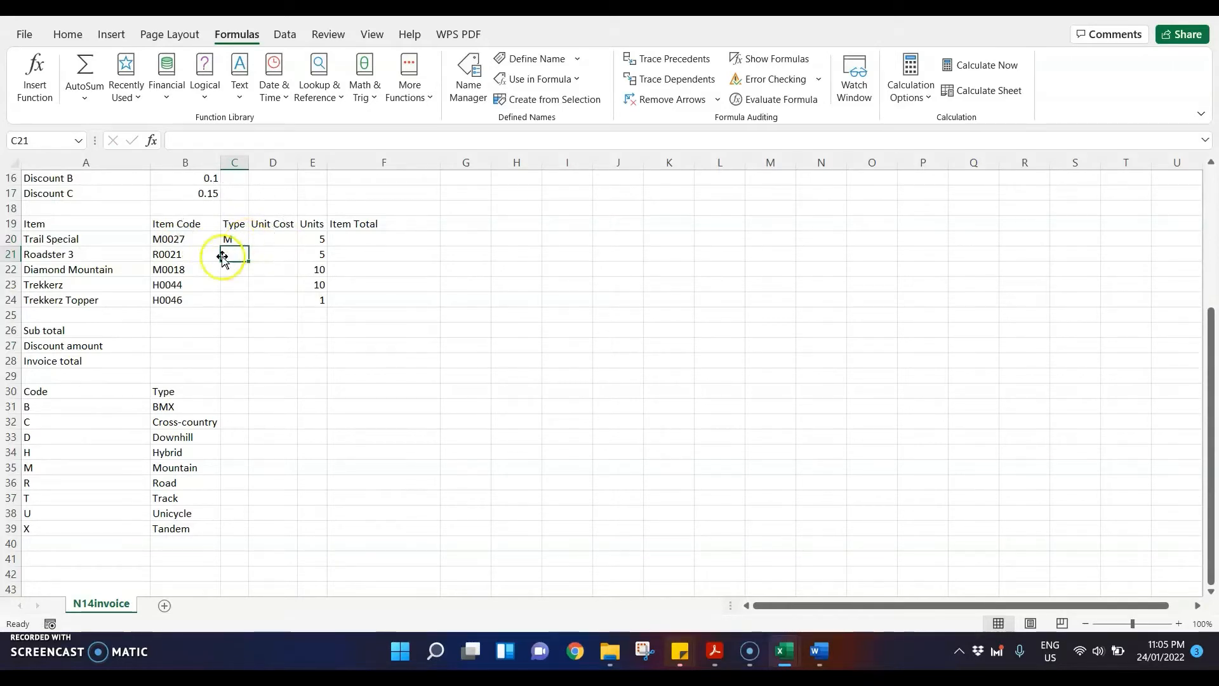
Step: Check the entry for code M in the type table, and wrap C20's LEFT formula in a VLOOKUP as its lookup value
left_click(66, 468)
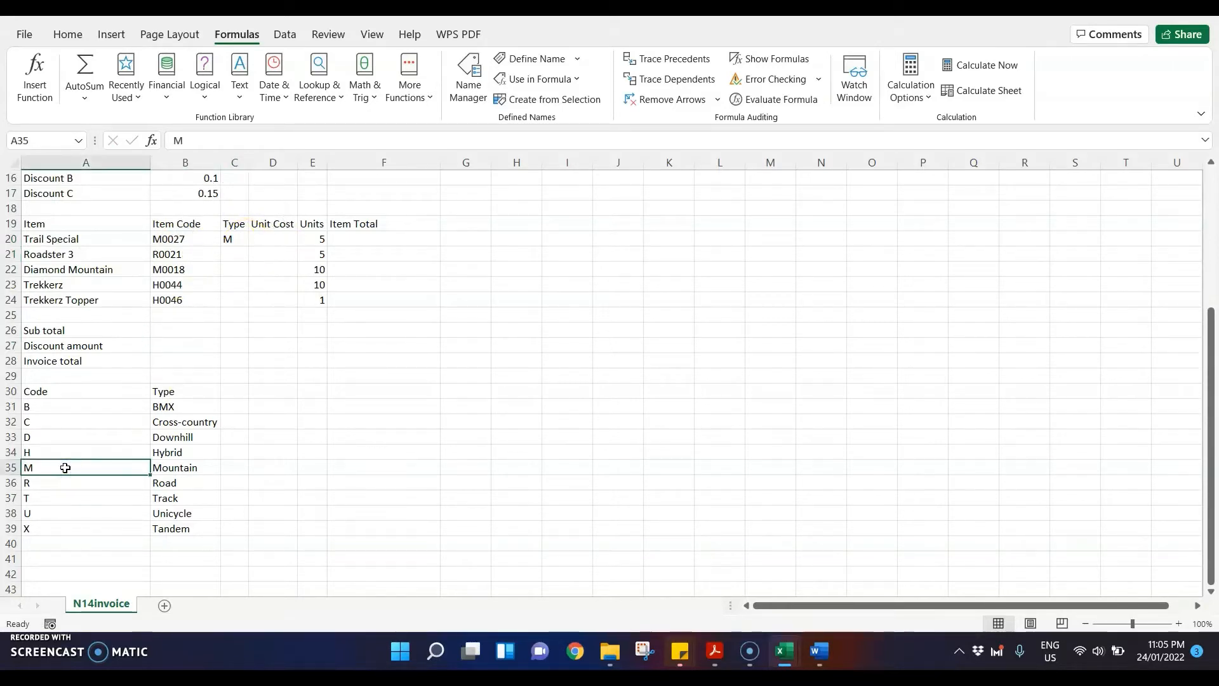
left_click(213, 471)
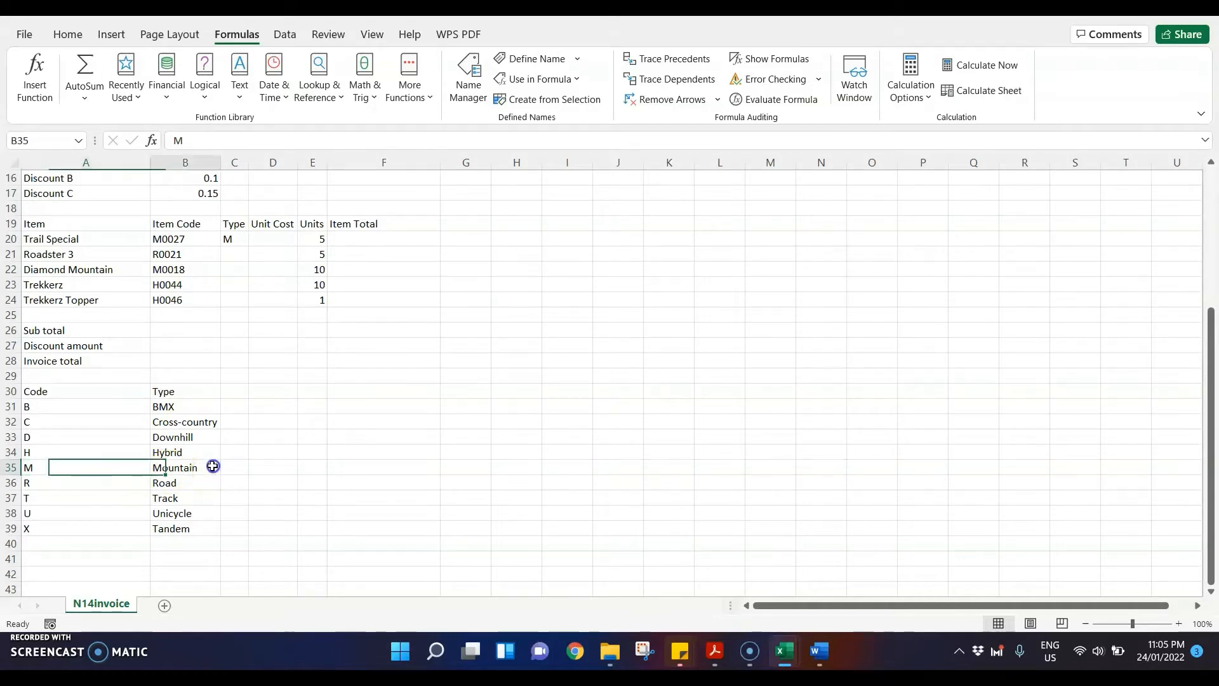
left_click(235, 242)
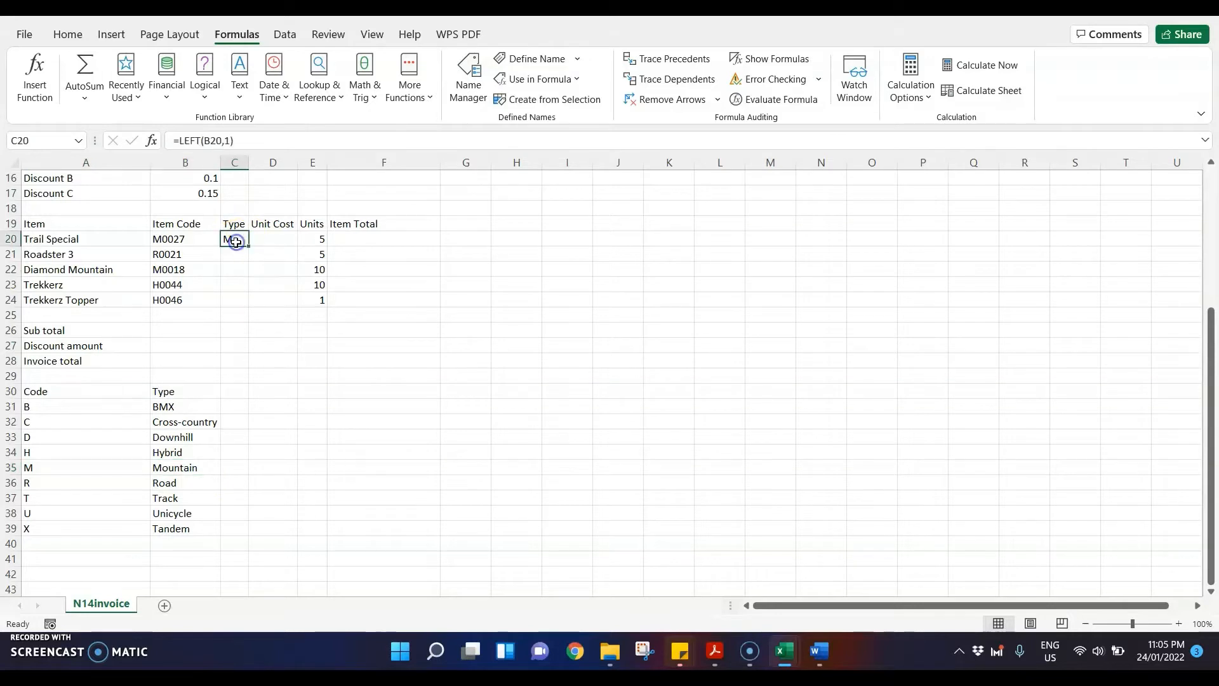
double_click(236, 242)
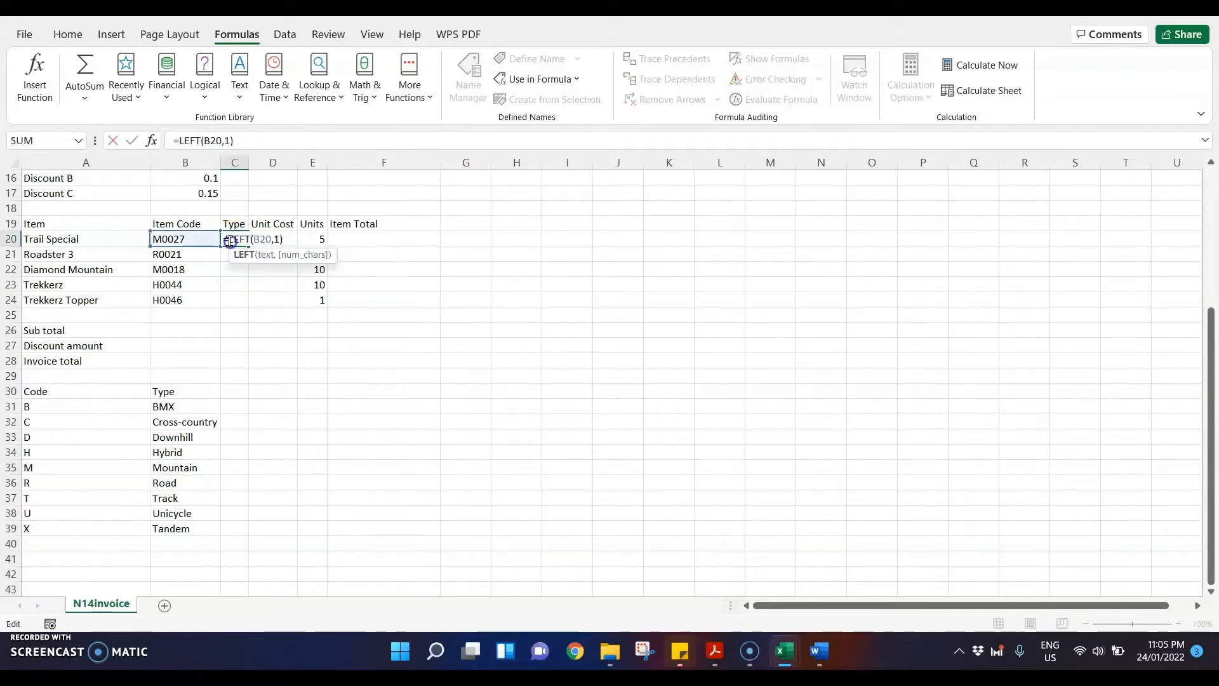
type("vllokup")
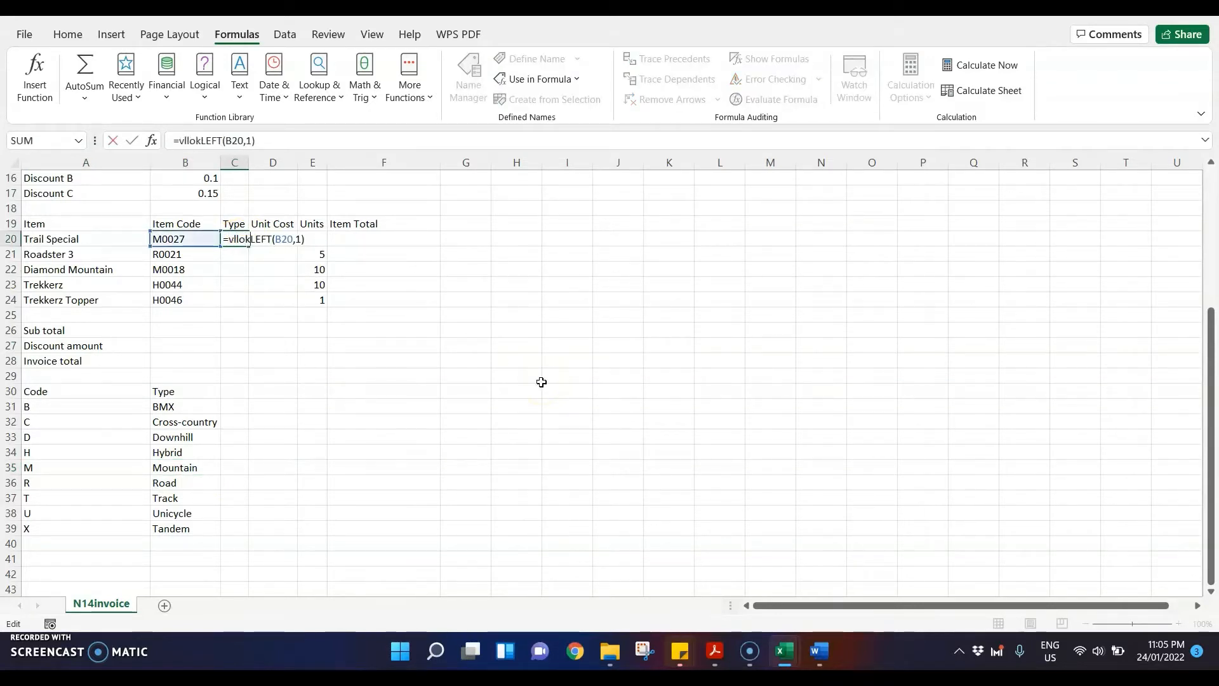
key("BackSpace")
key("BackSpace")
key("BackSpace")
key("BackSpace")
key("BackSpace")
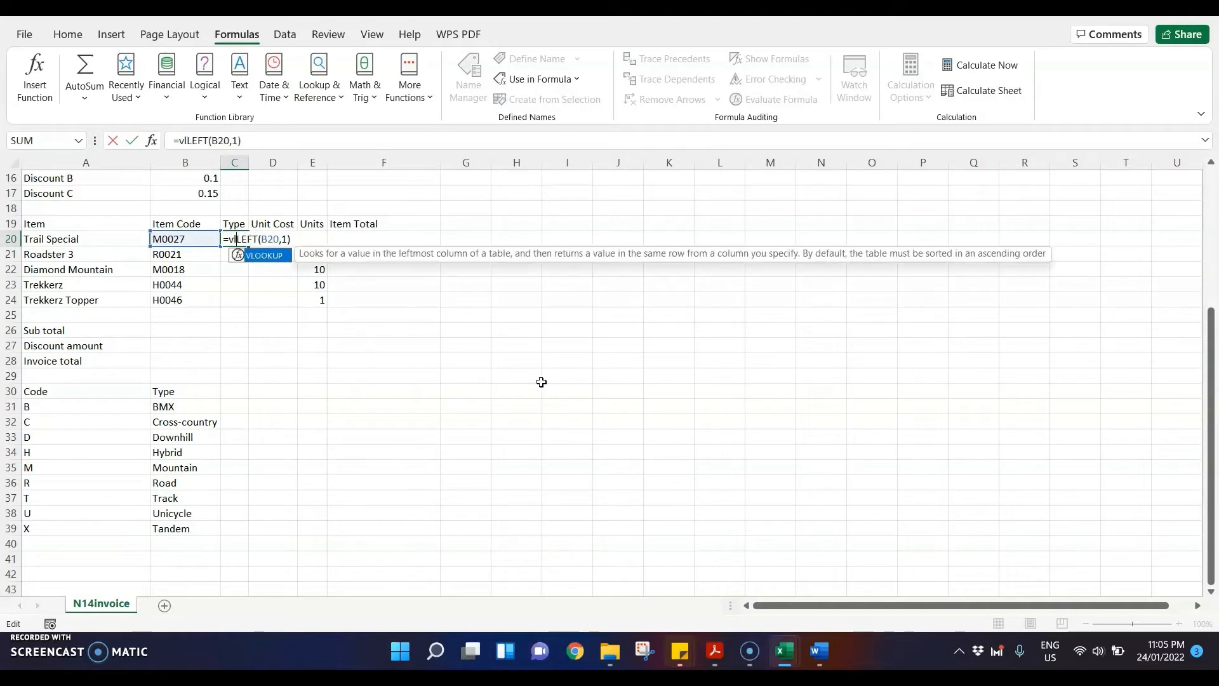
type("ookup(")
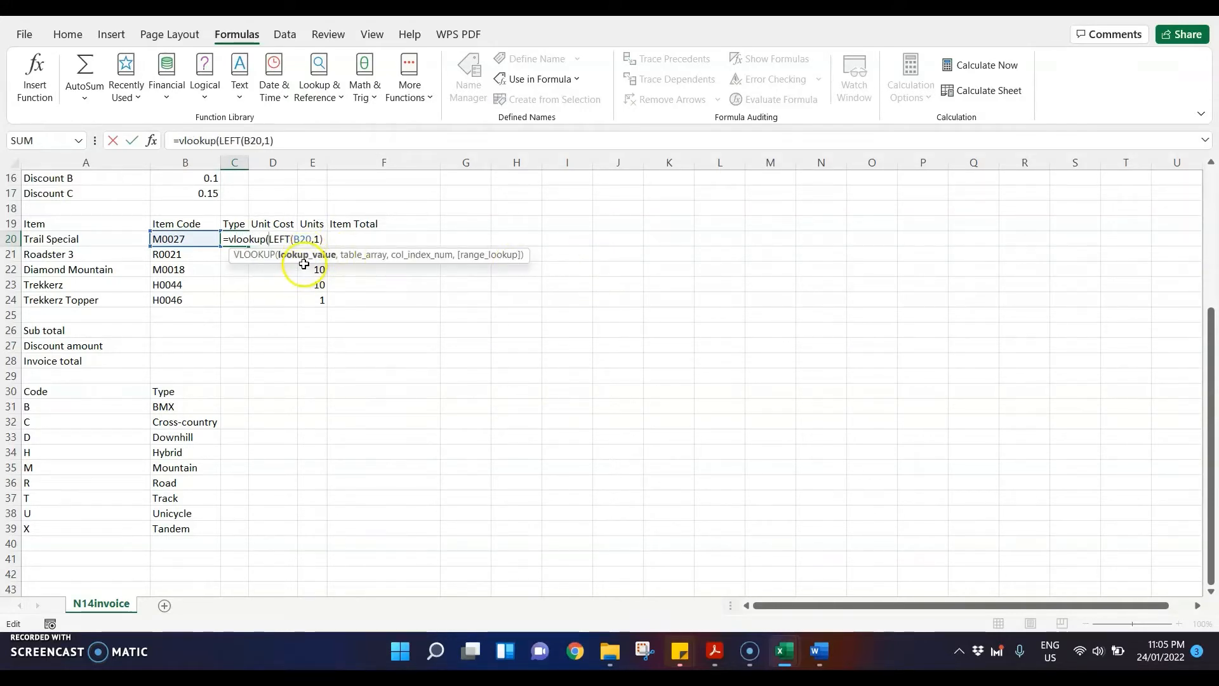
Step: Complete C20's VLOOKUP with the named range Type, column index 2 and range lookup 0, and autofit column C
left_click(326, 240)
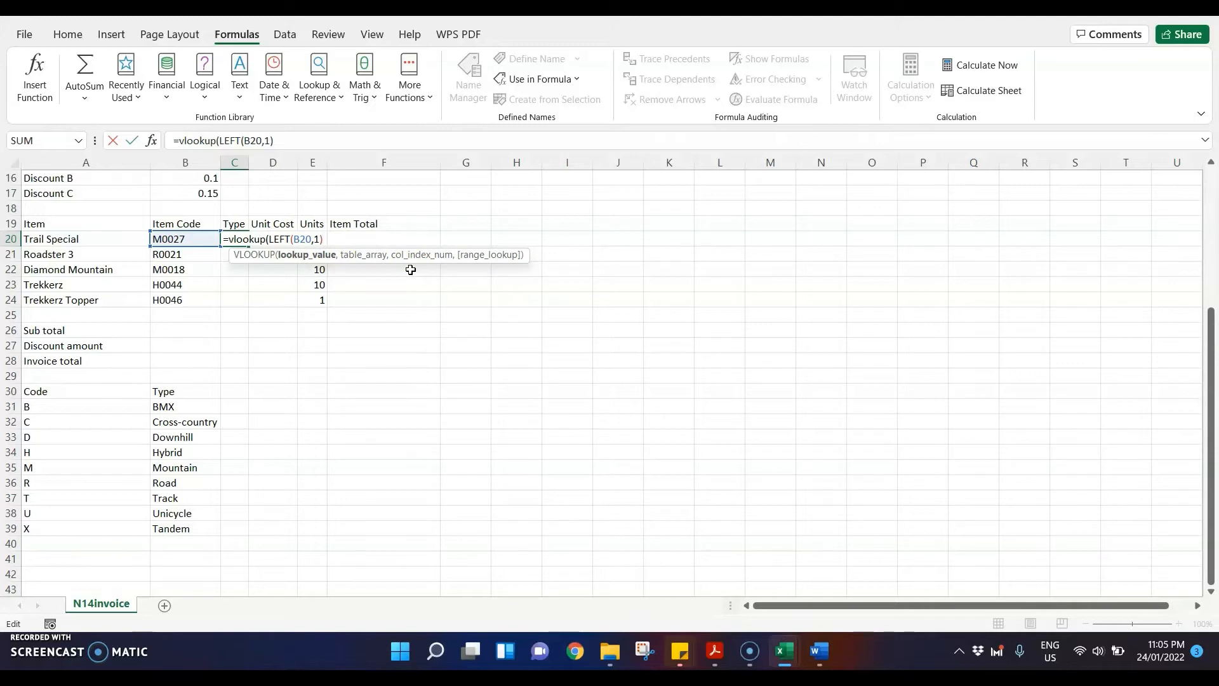
type(",")
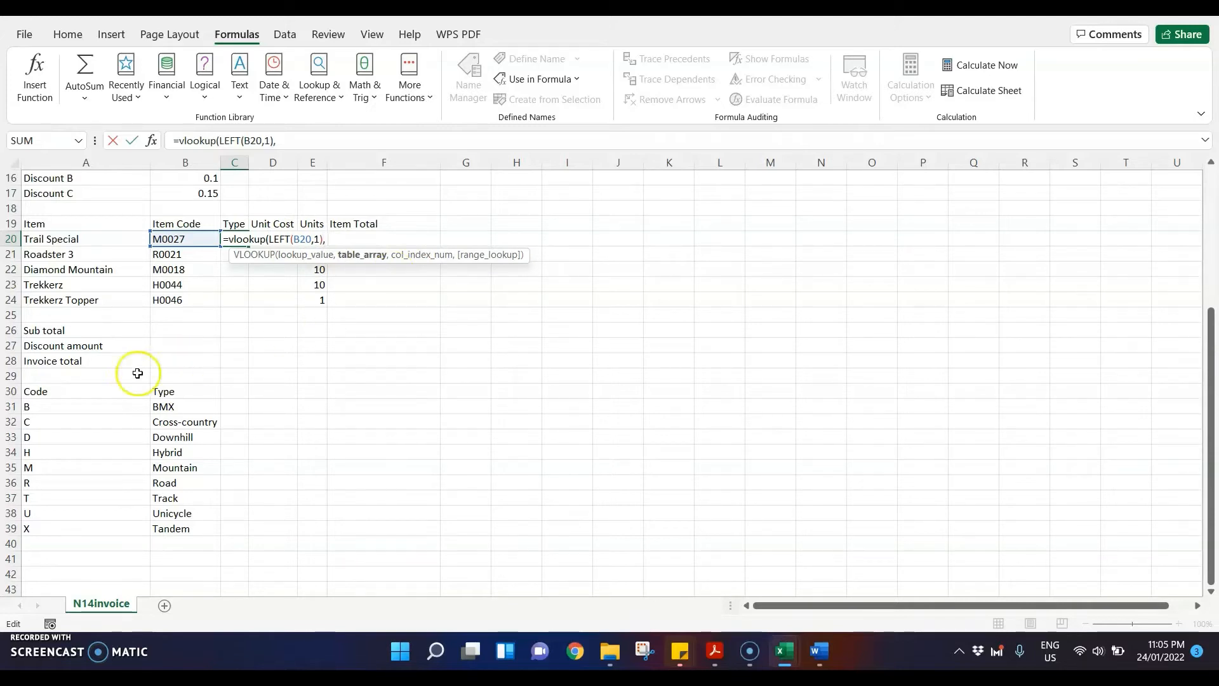
left_click_drag(82, 403, 189, 532)
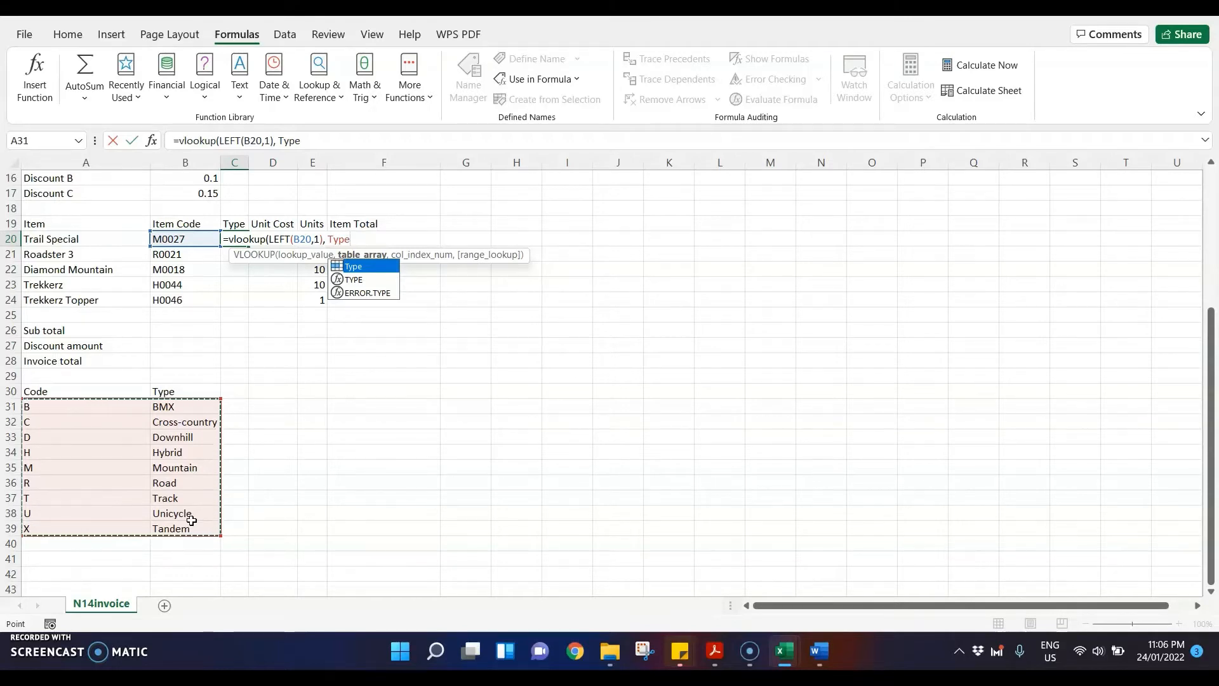
double_click(358, 267)
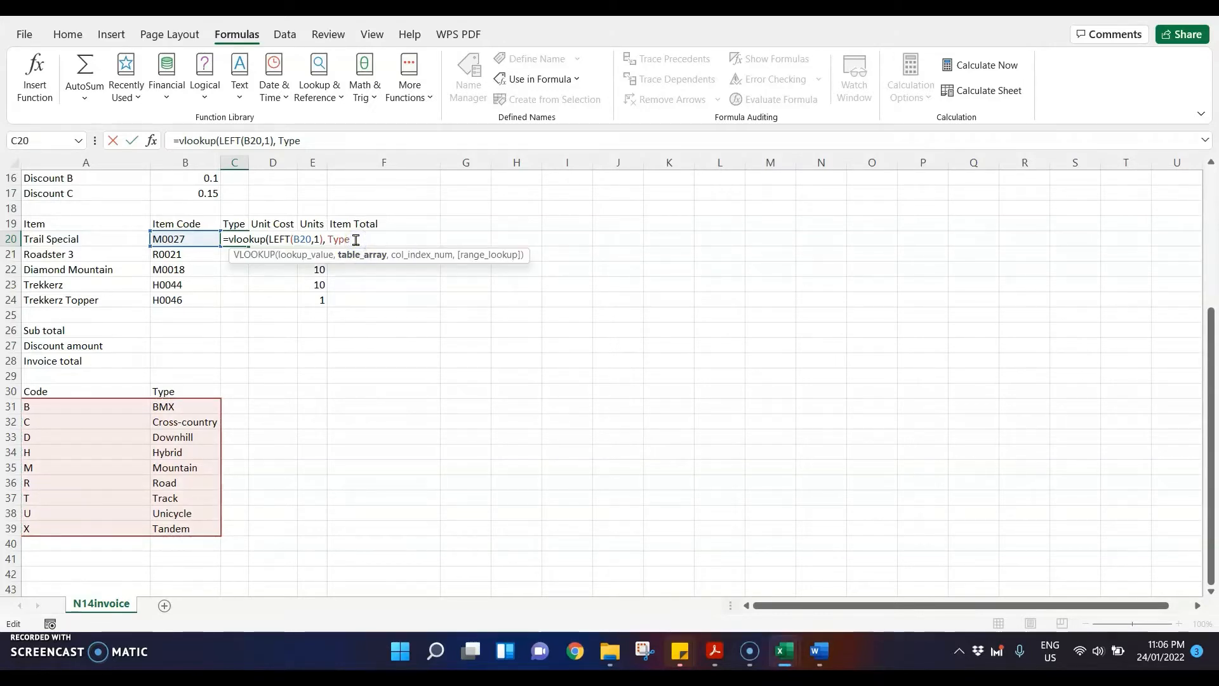
type(",")
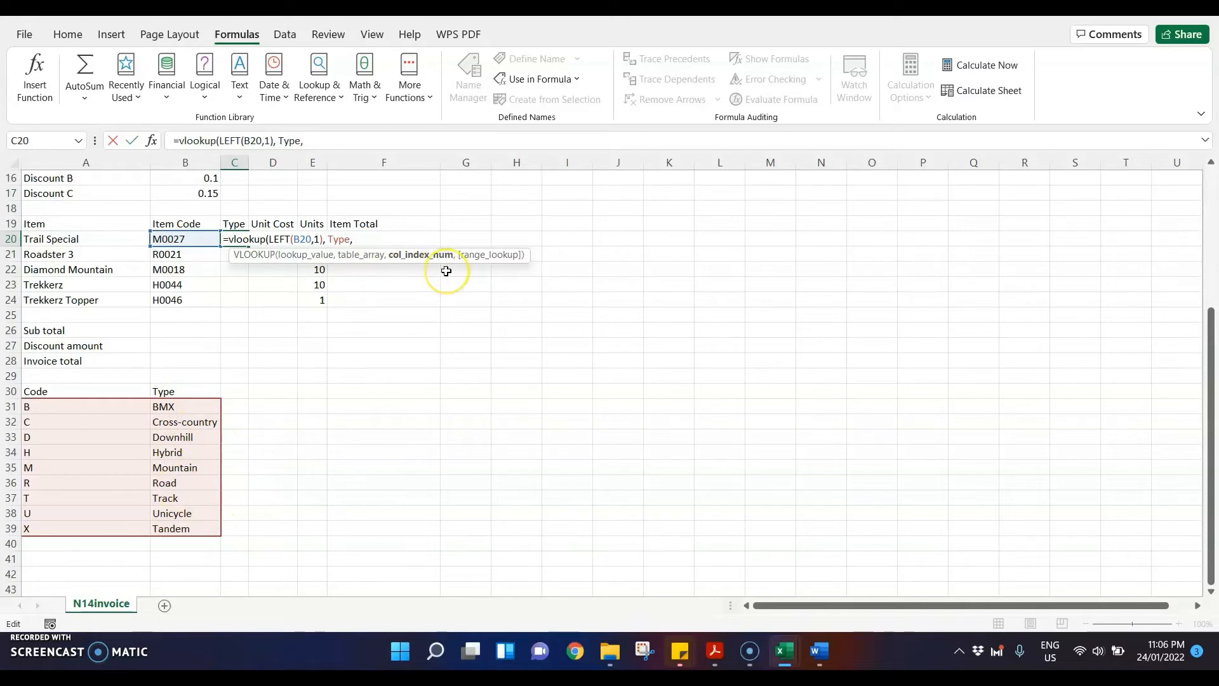
type(", 2,")
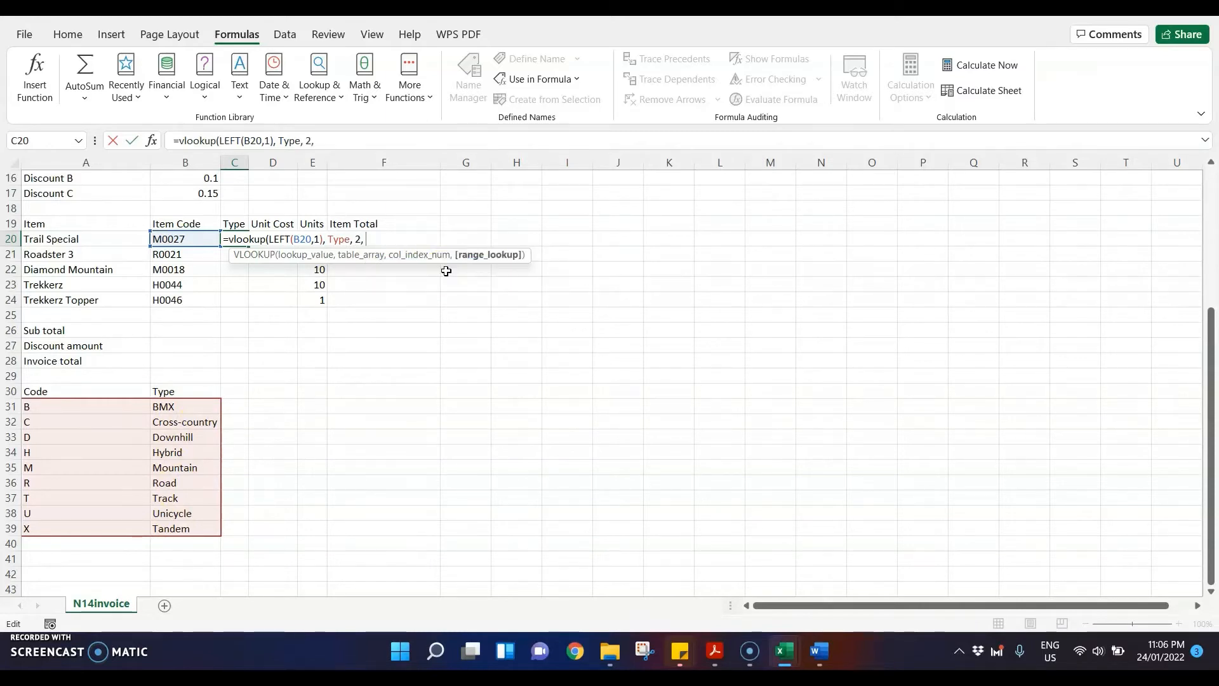
type("0")
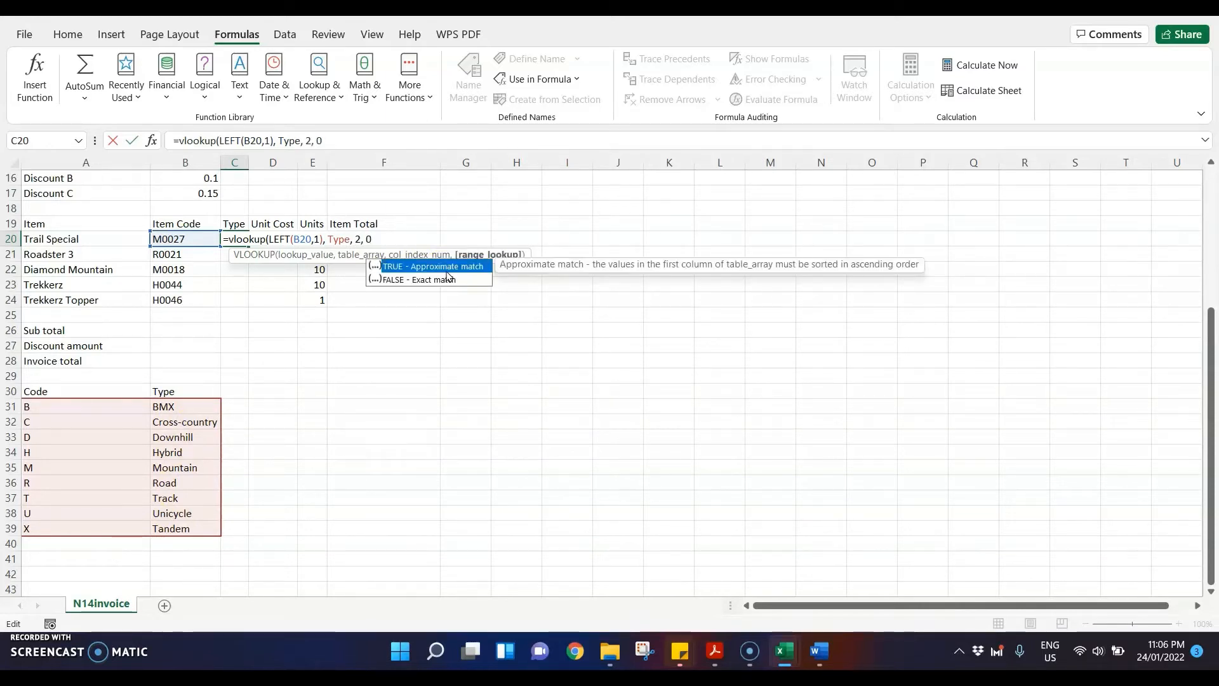
type(")")
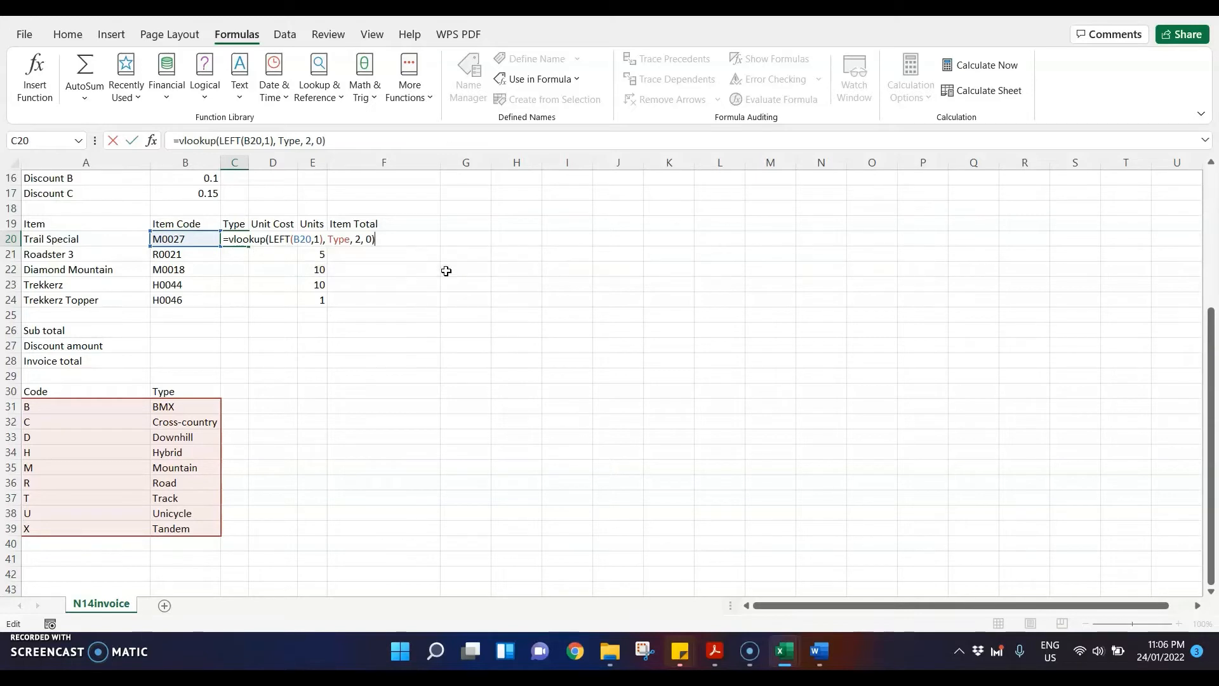
key("Return")
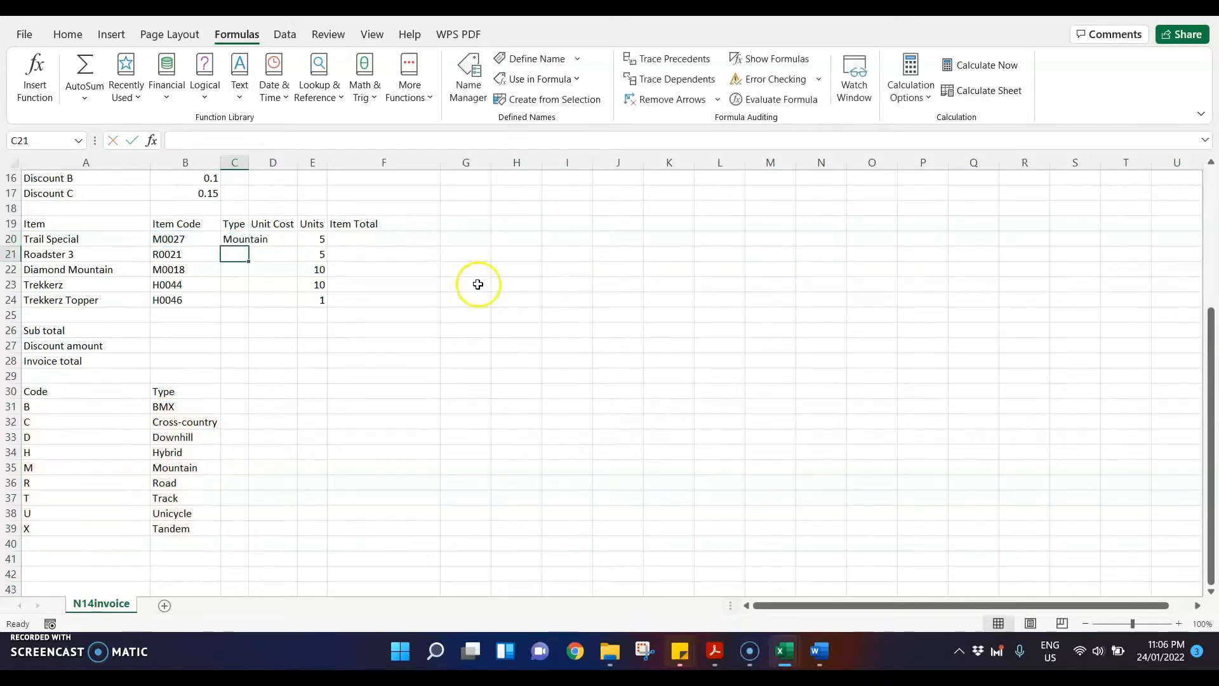
double_click(248, 163)
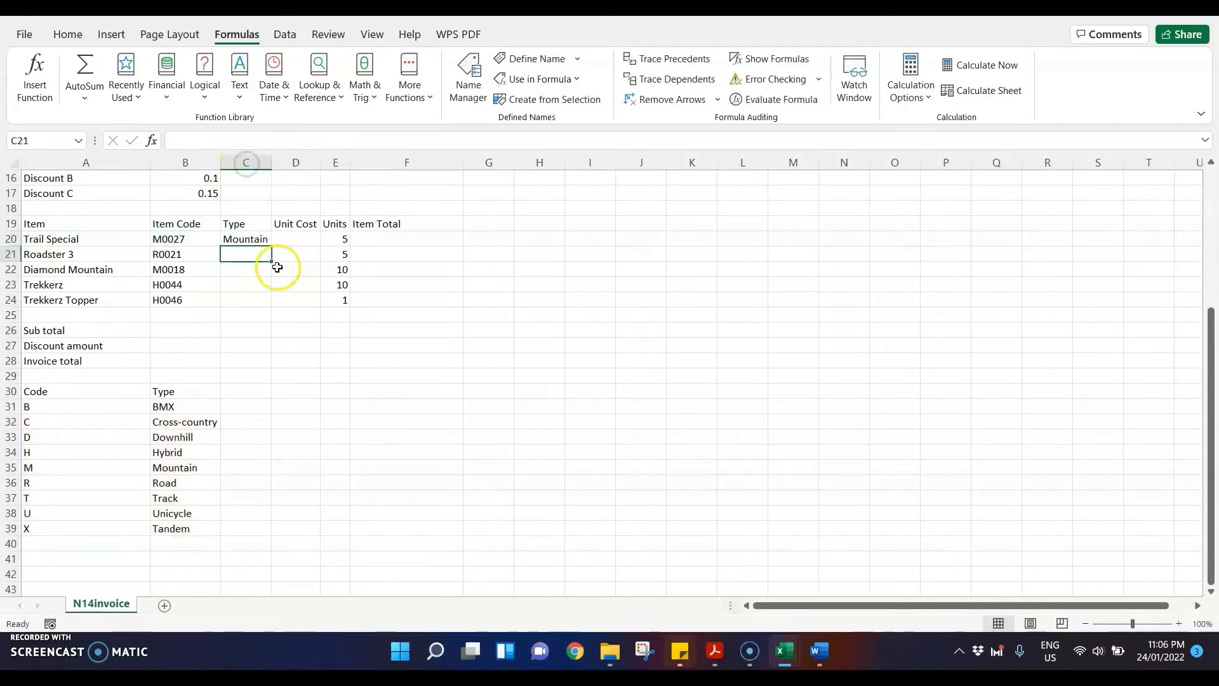
Step: In question 13 of the exam paper PDF, highlight D20, the Unit Cost lookup, the Item Code lookup value, N14cost.csv and the absolute and relative referencing phrase
left_click(715, 651)
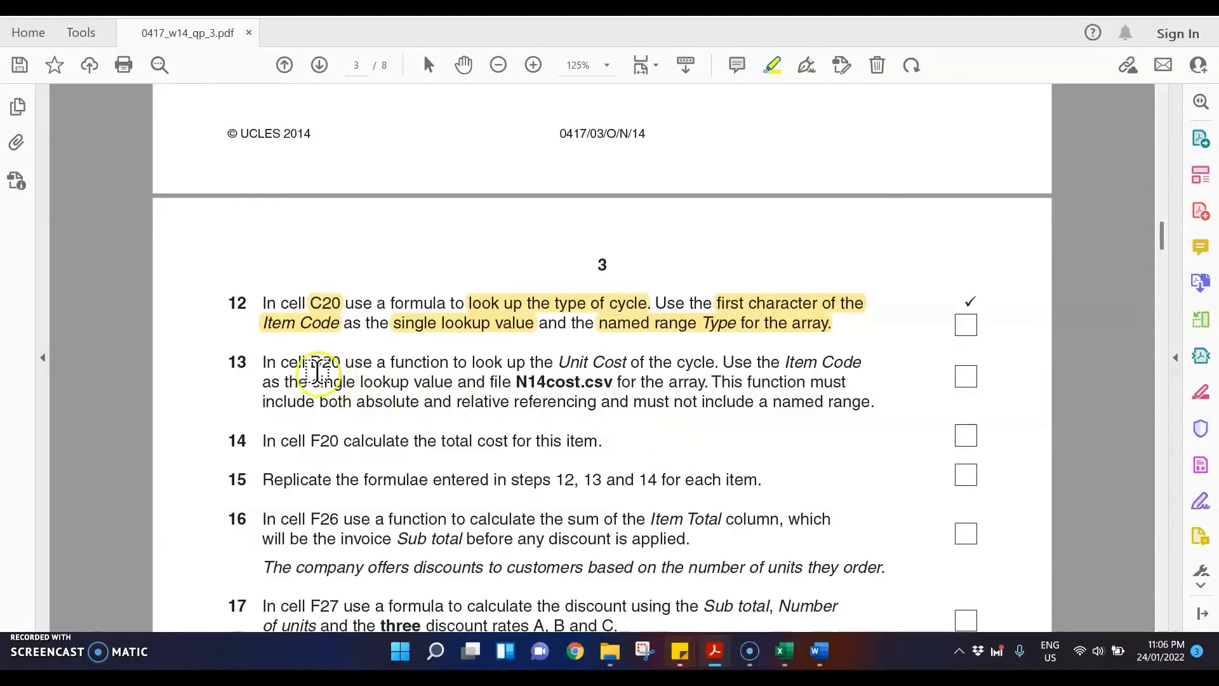
left_click_drag(312, 363, 341, 362)
left_click_drag(500, 364, 715, 363)
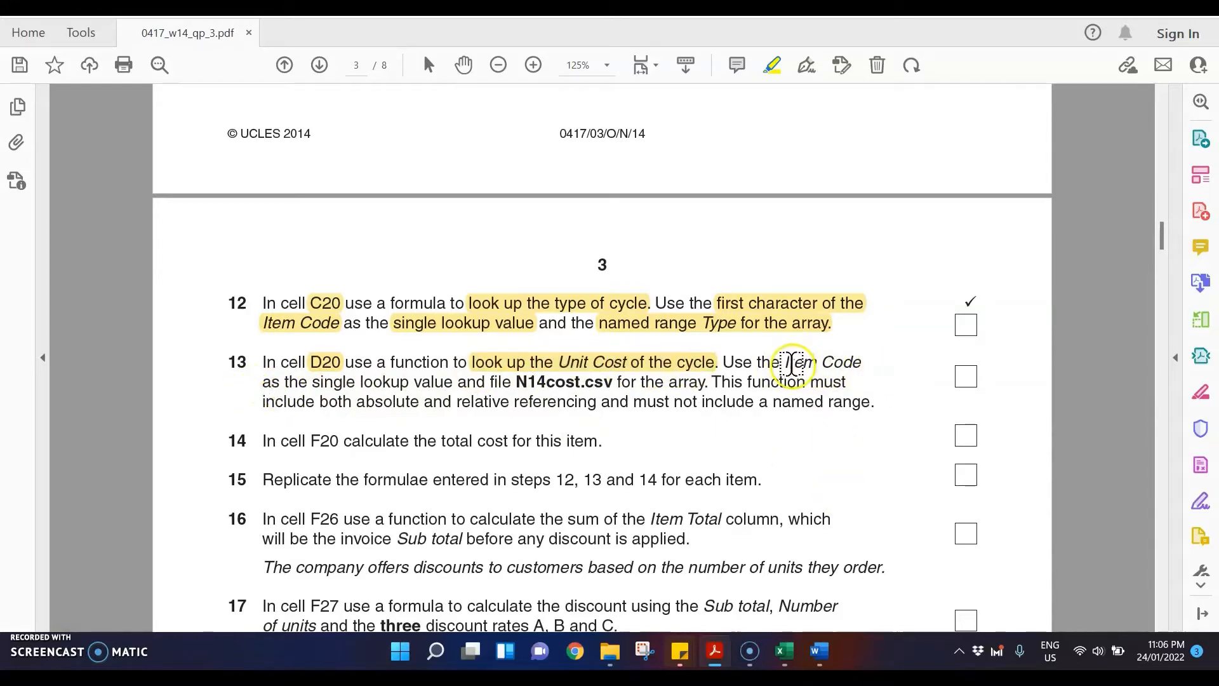
left_click_drag(787, 363, 453, 386)
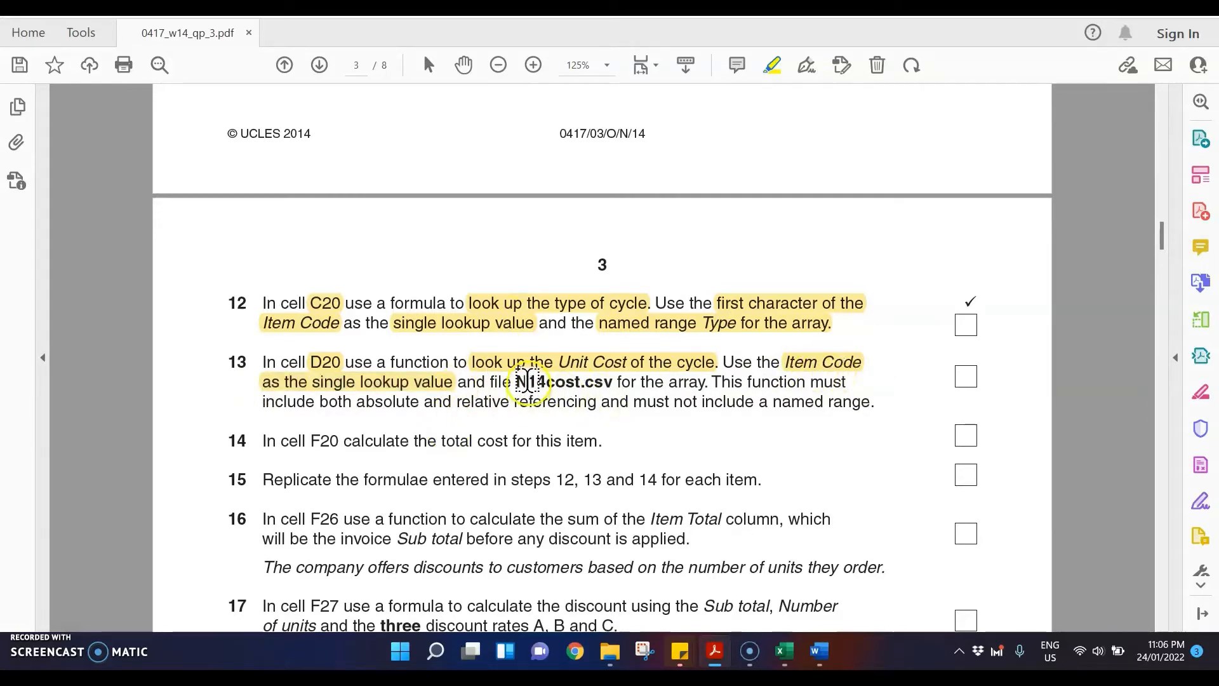
left_click_drag(516, 382, 614, 382)
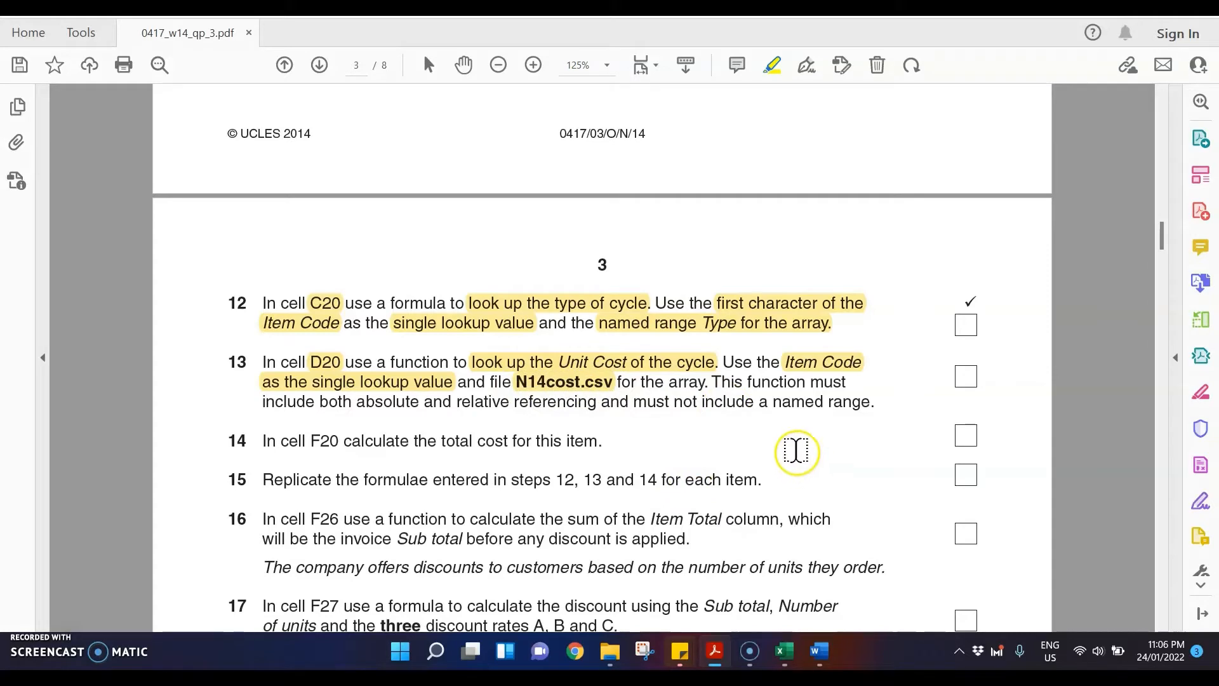
left_click_drag(321, 402, 572, 409)
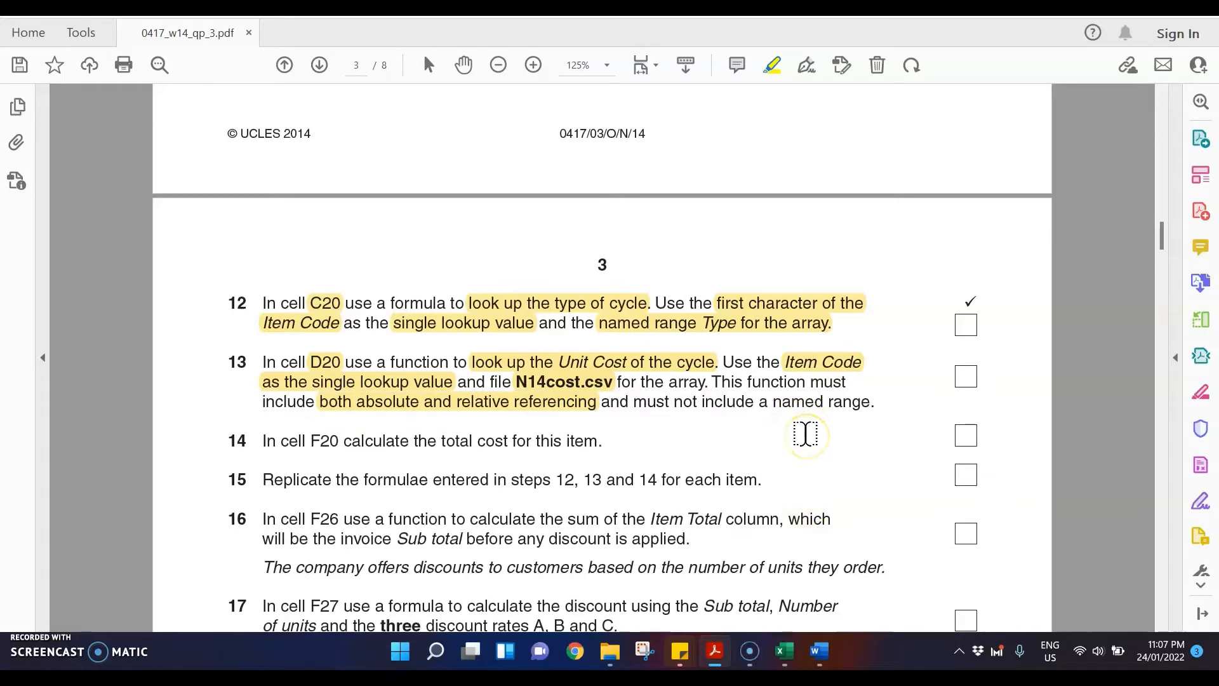
Step: Open N14cost.csv from the Nov 2014 folder and autofit columns A and B
left_click(610, 651)
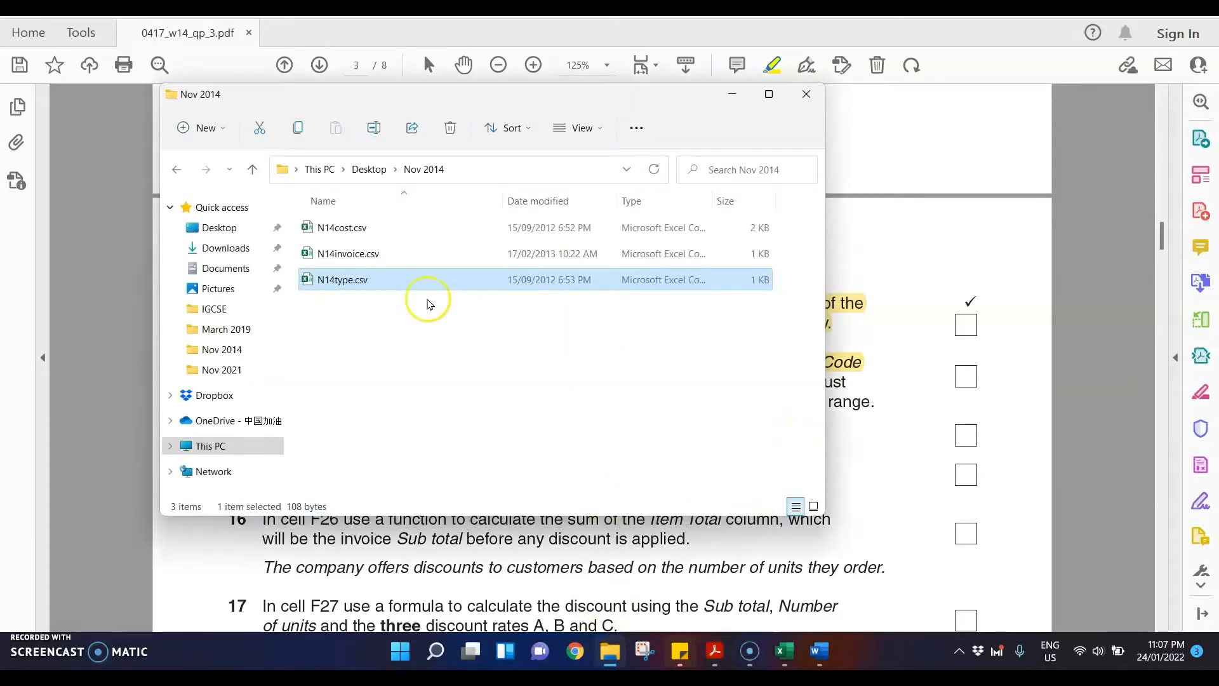
left_click_drag(390, 100, 461, 124)
left_click(409, 245)
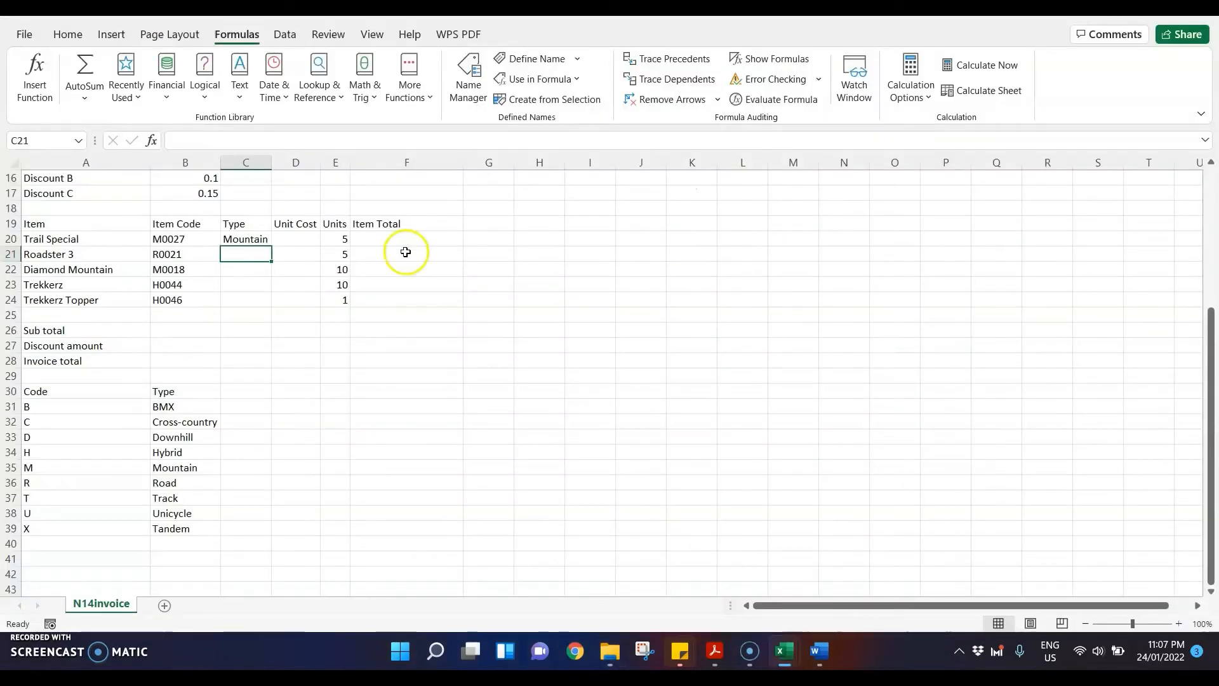
left_click_drag(36, 154, 111, 158)
double_click(123, 163)
left_click(438, 395)
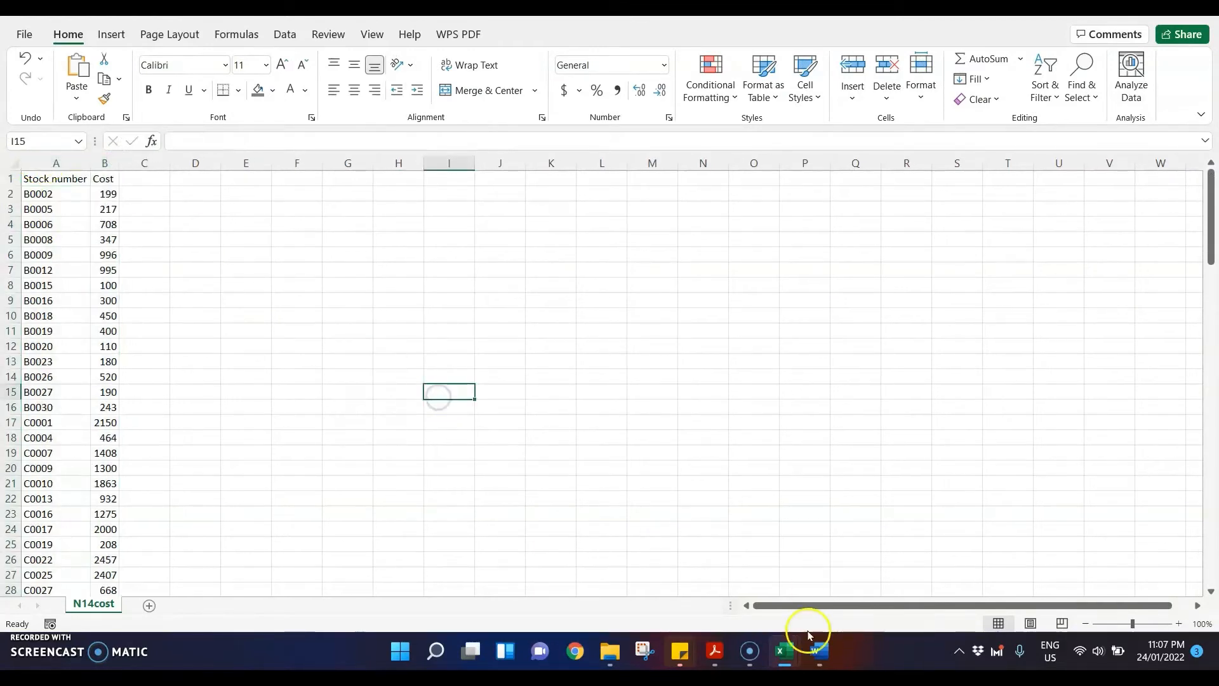
Step: Return to the N14invoice workbook and start a VLOOKUP in cell D20 with B20 as the lookup value
mouse_move(786, 649)
left_click(665, 570)
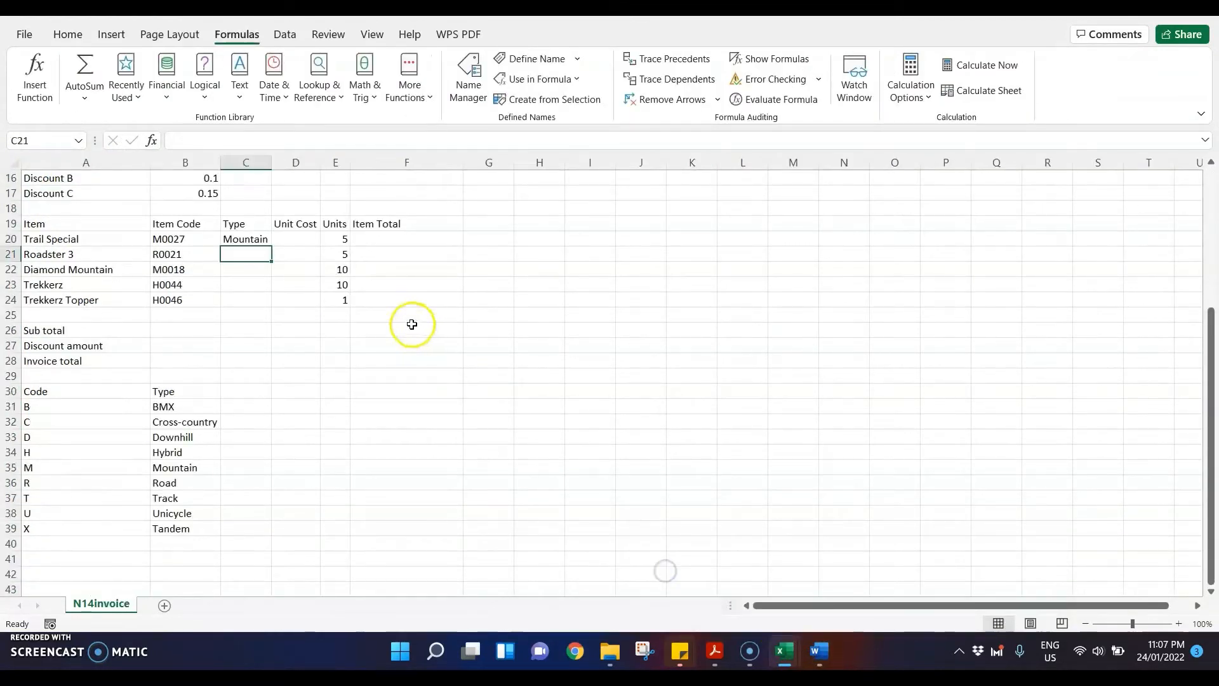
left_click(300, 240)
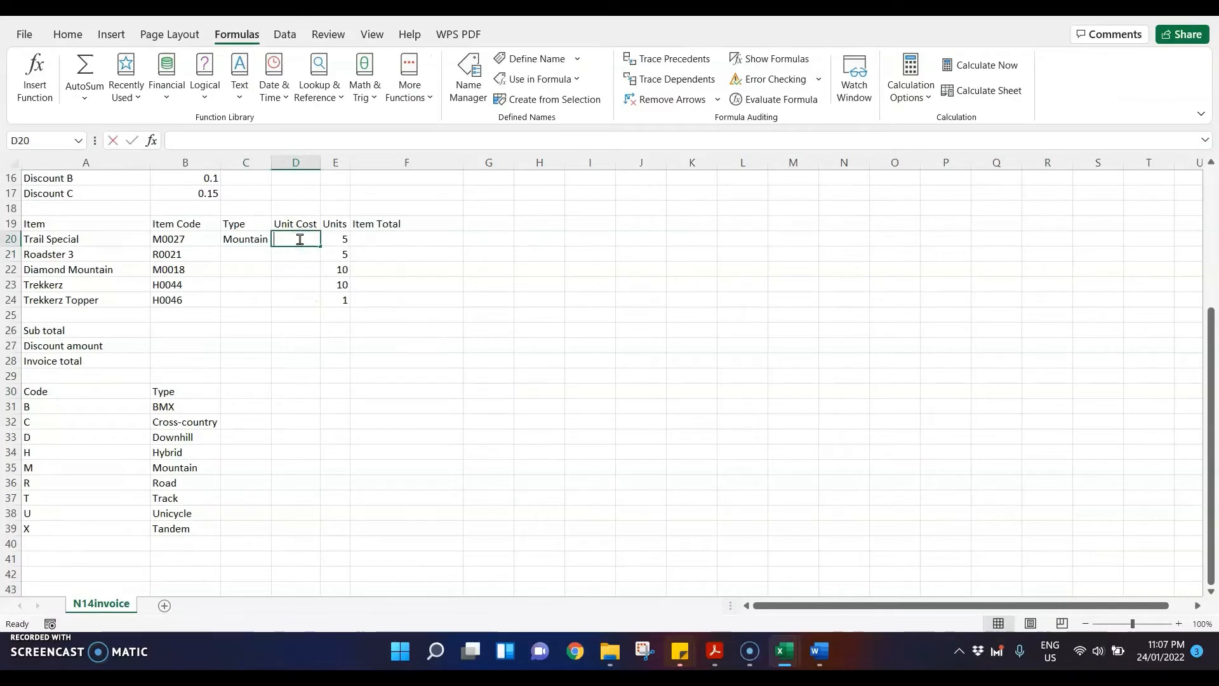
type("=vlooup(")
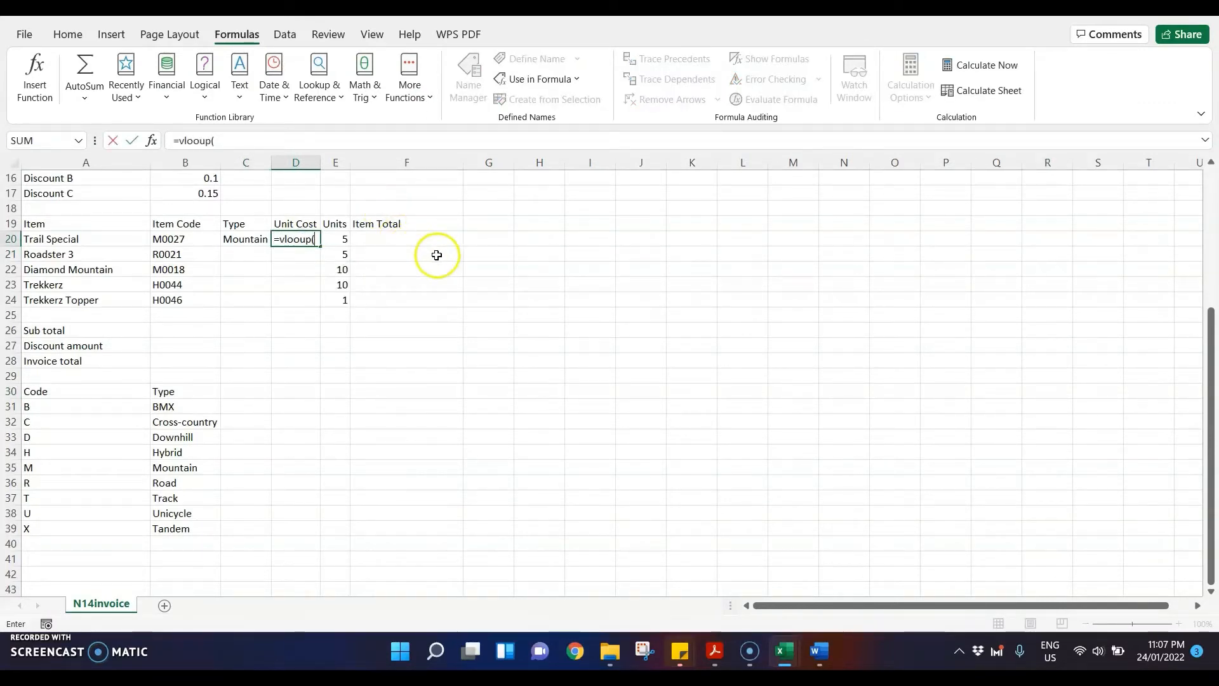
left_click(302, 239)
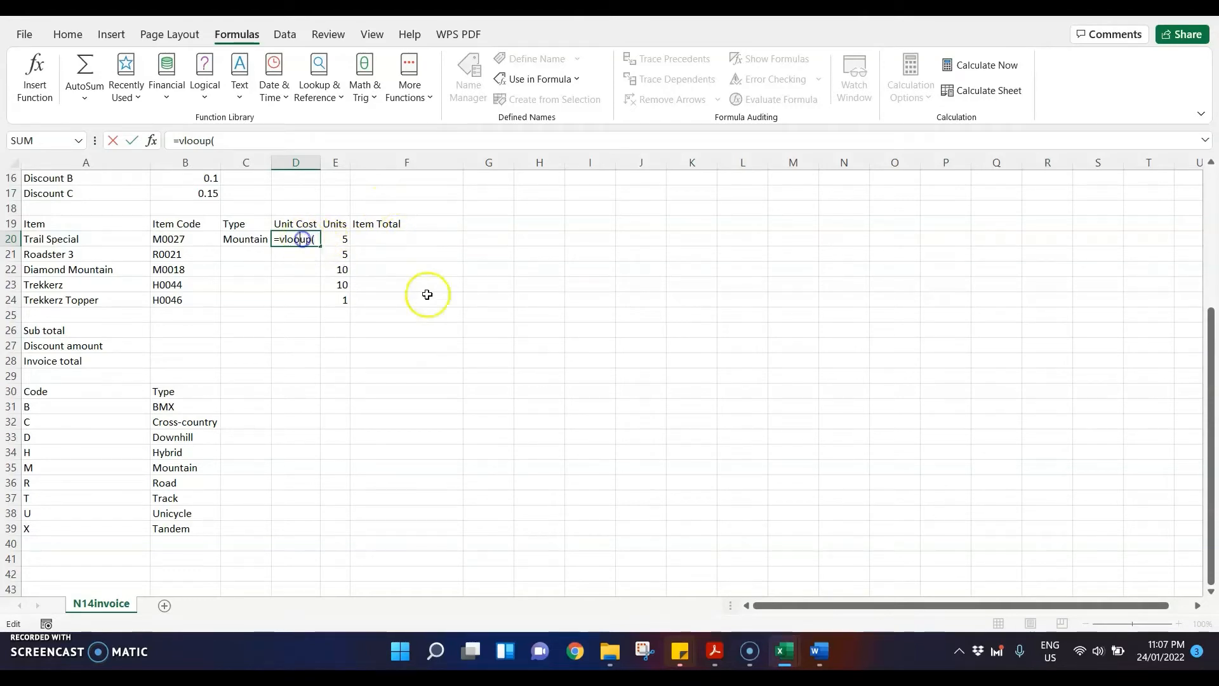
key("BackSpace")
type("k")
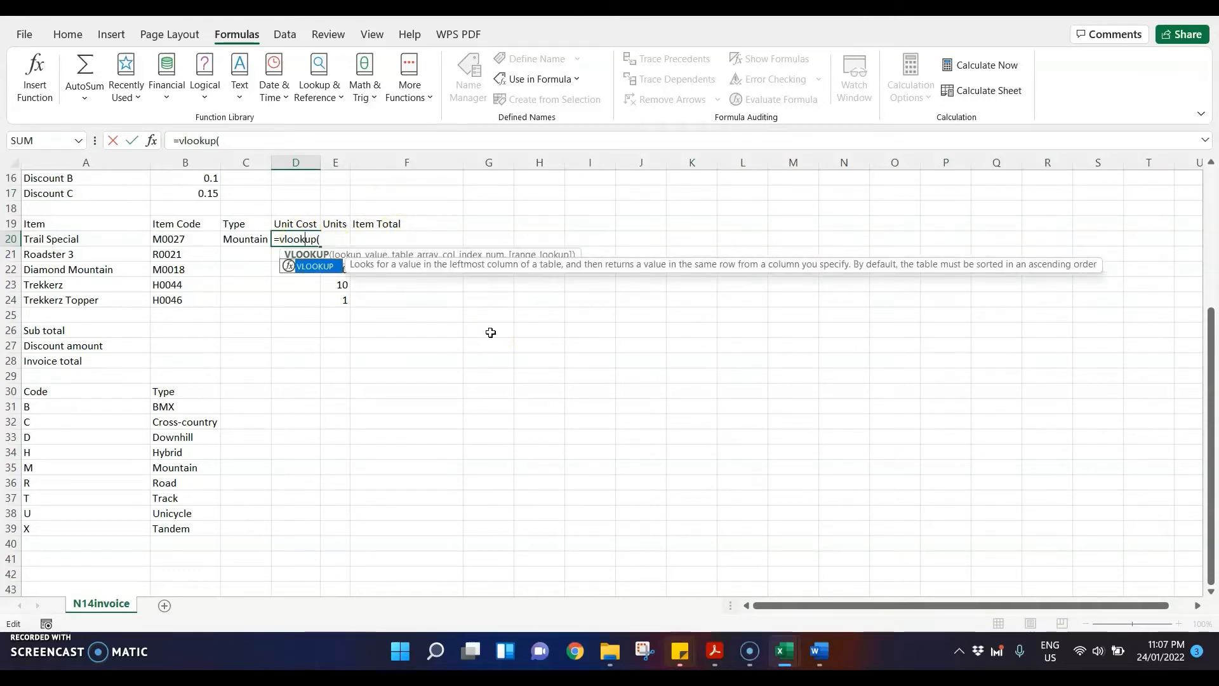
left_click(360, 241)
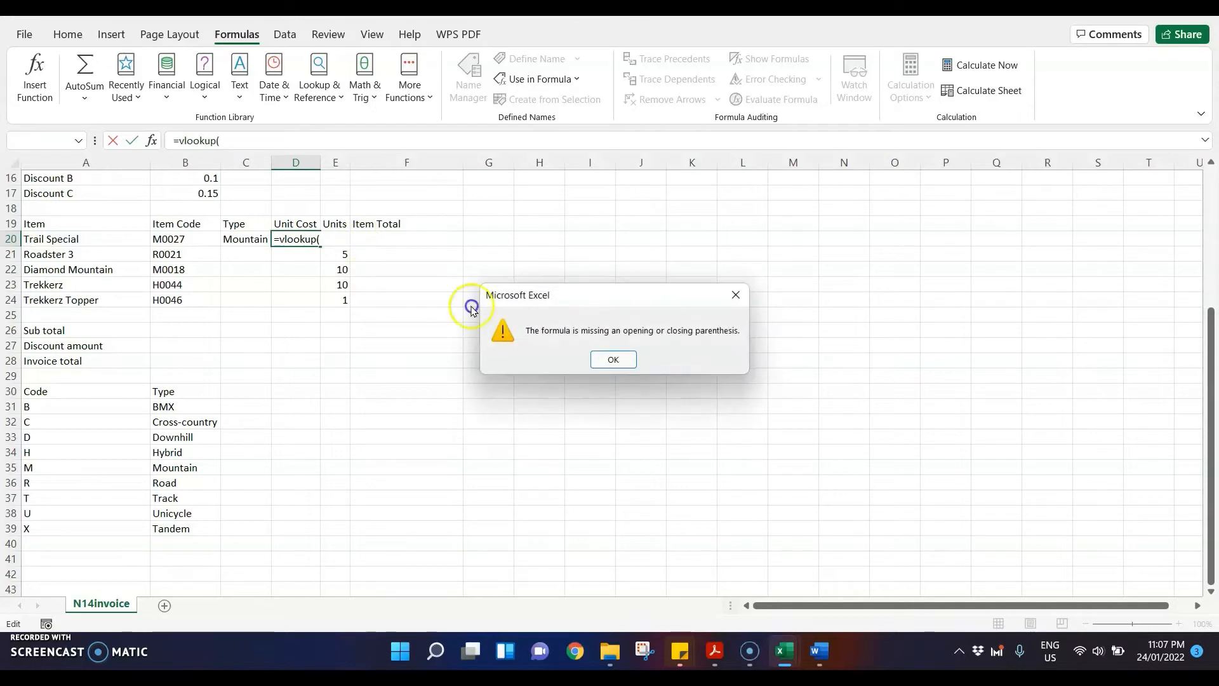
left_click(611, 358)
left_click(321, 240)
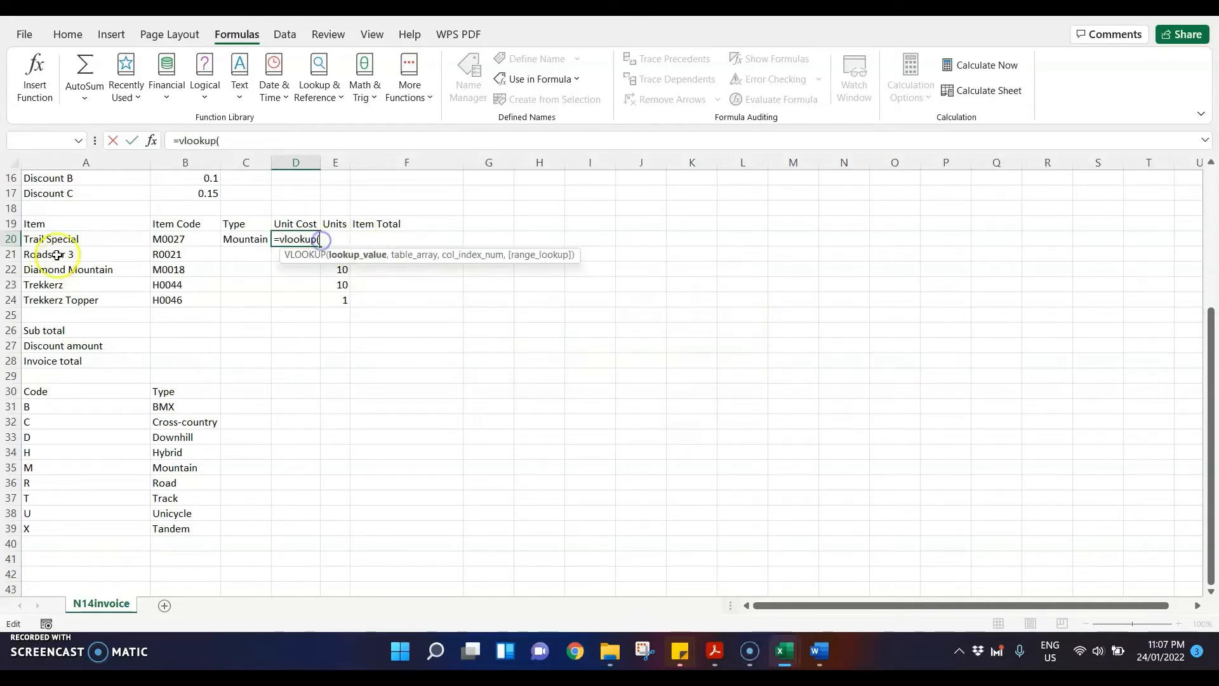
left_click(178, 239)
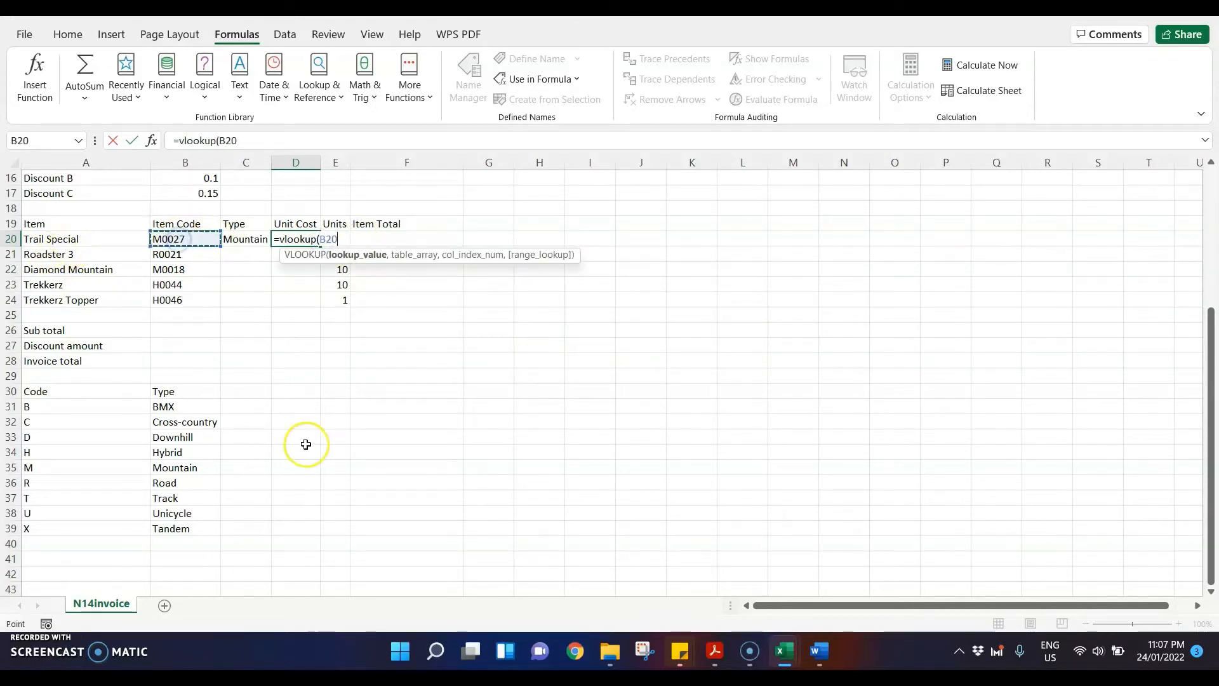
type(",")
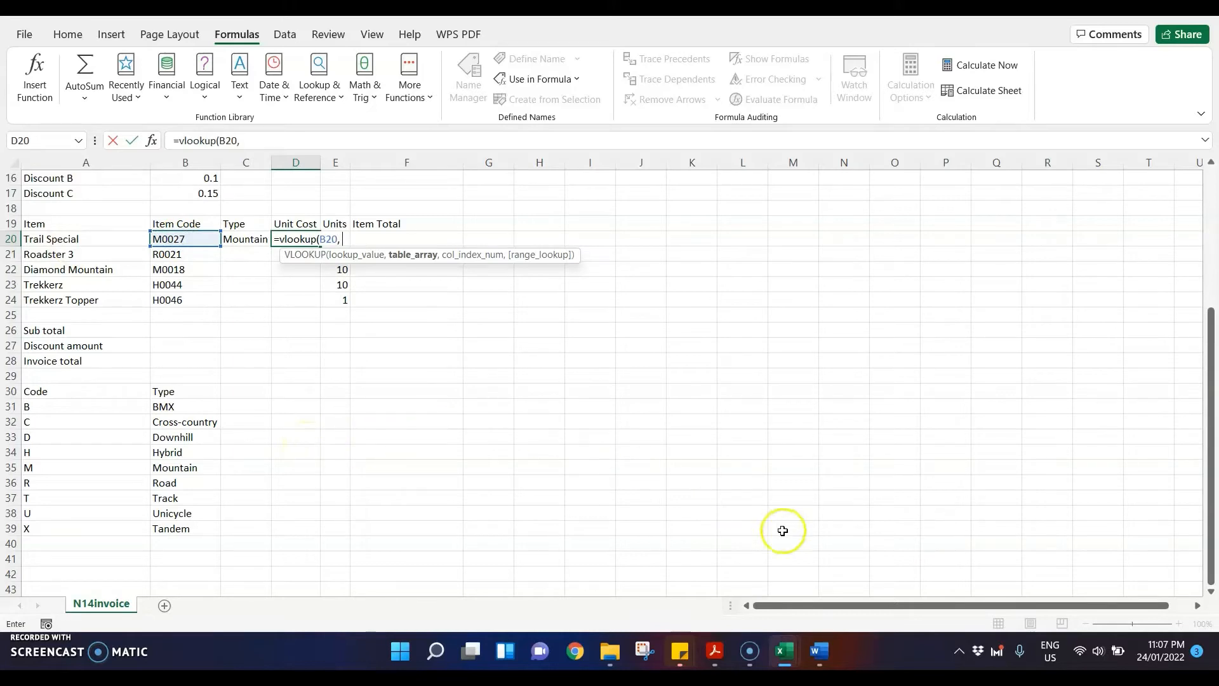
Step: Complete D20's VLOOKUP with range $A$2:$B$117 from the N14cost workbook, column index 2 and range lookup 0, and reselect D20 to check the formula
mouse_move(787, 653)
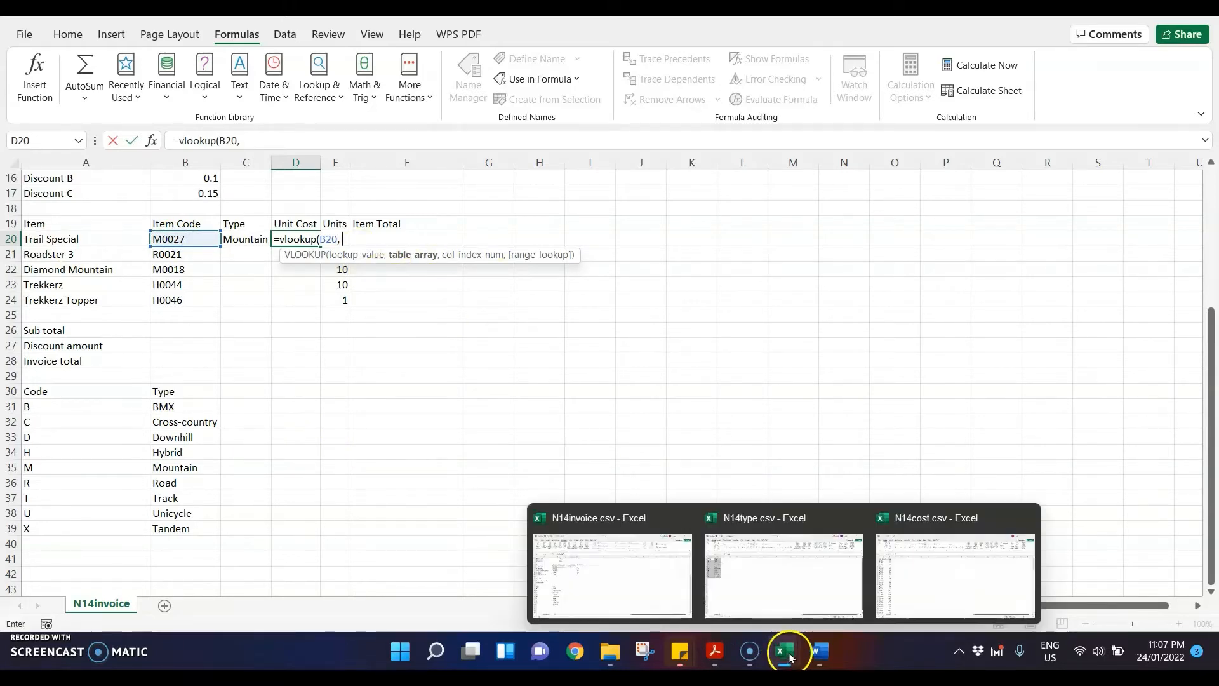
left_click(928, 567)
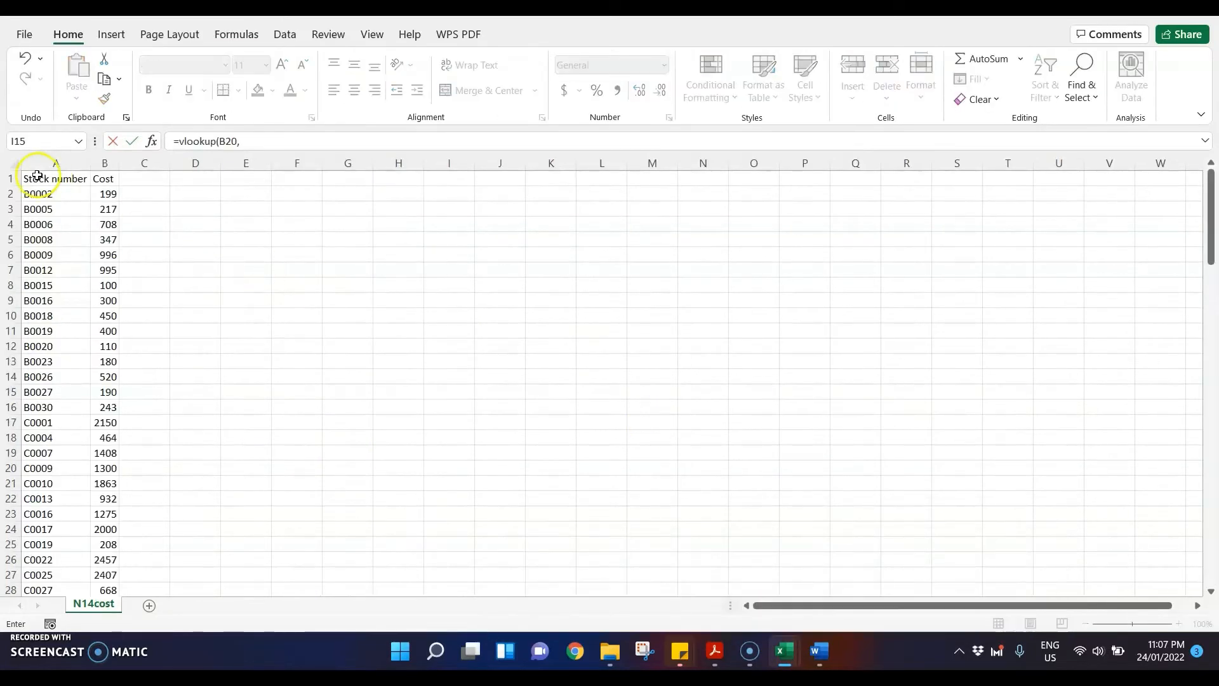
left_click_drag(41, 195, 106, 566)
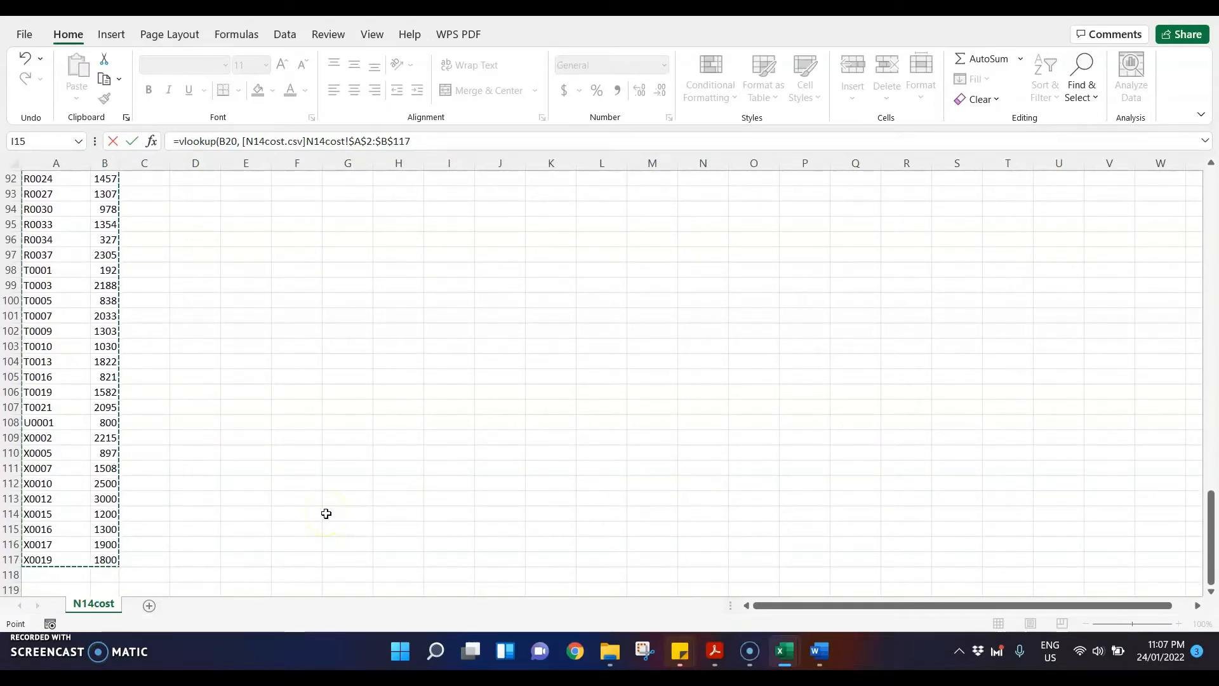
type(",")
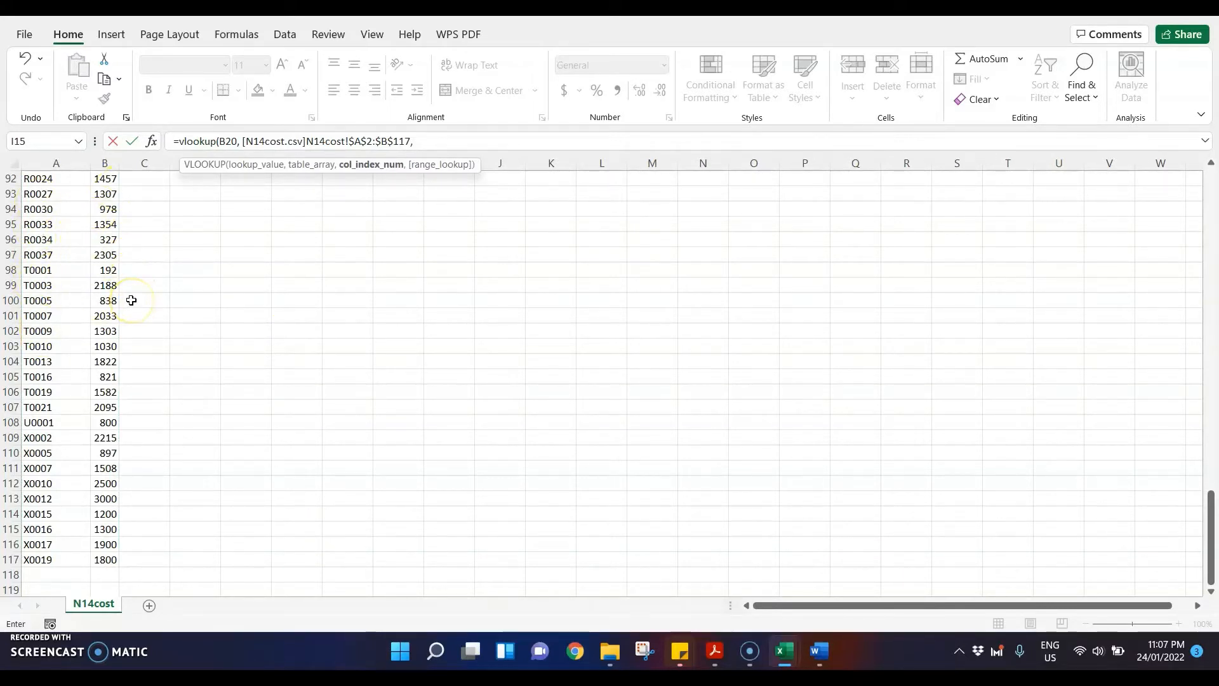
type("2,")
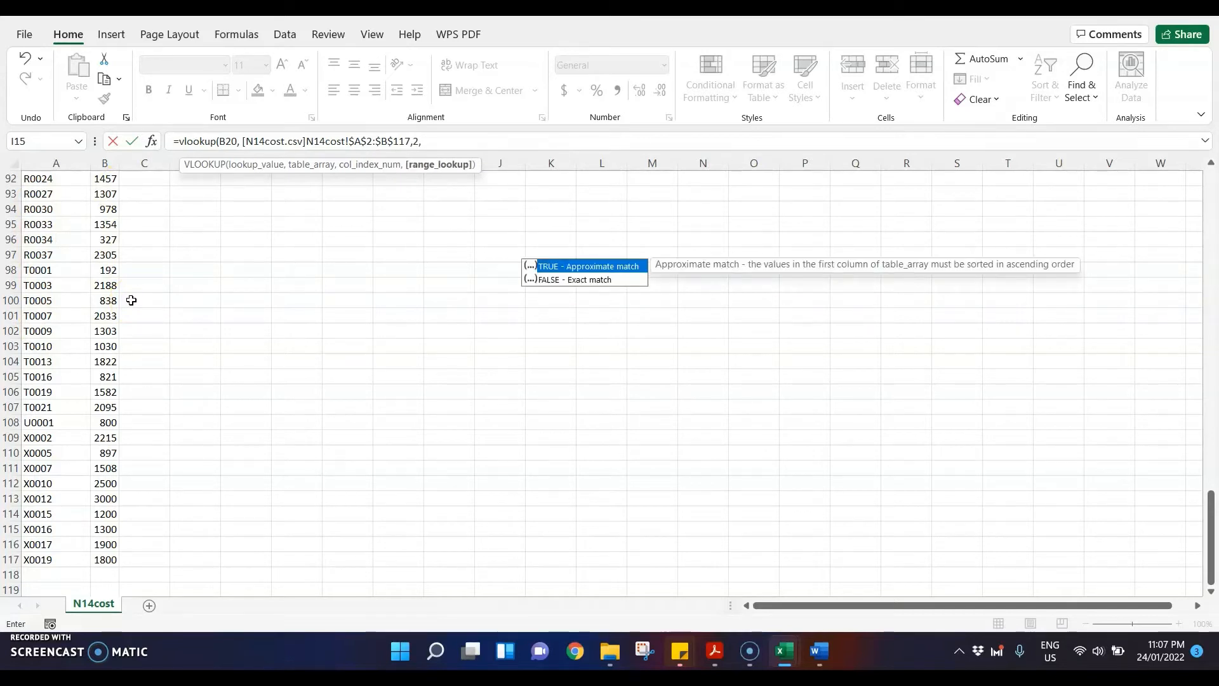
type("0)")
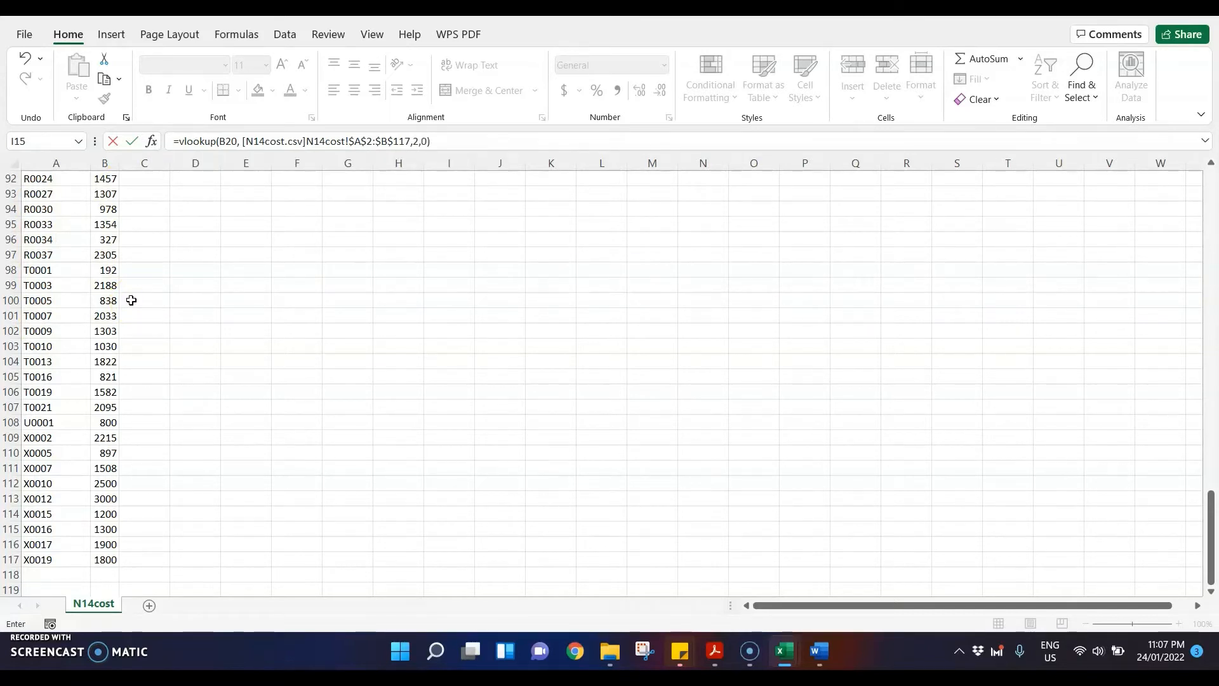
key("Return")
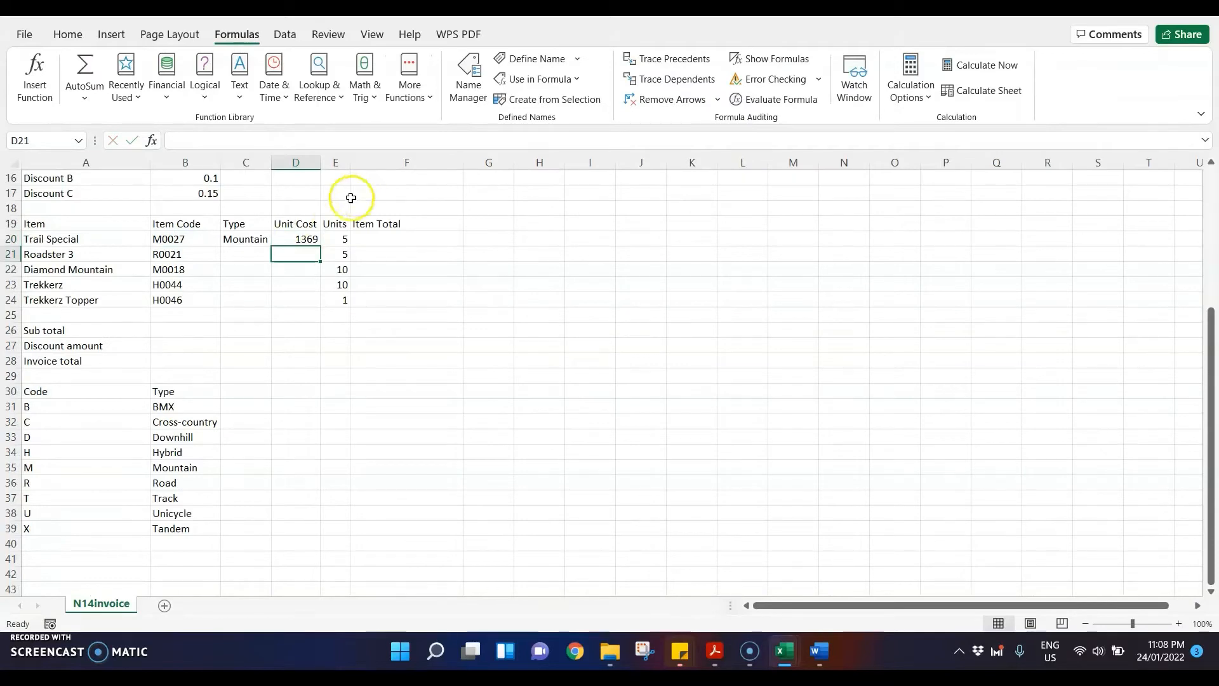
left_click(295, 240)
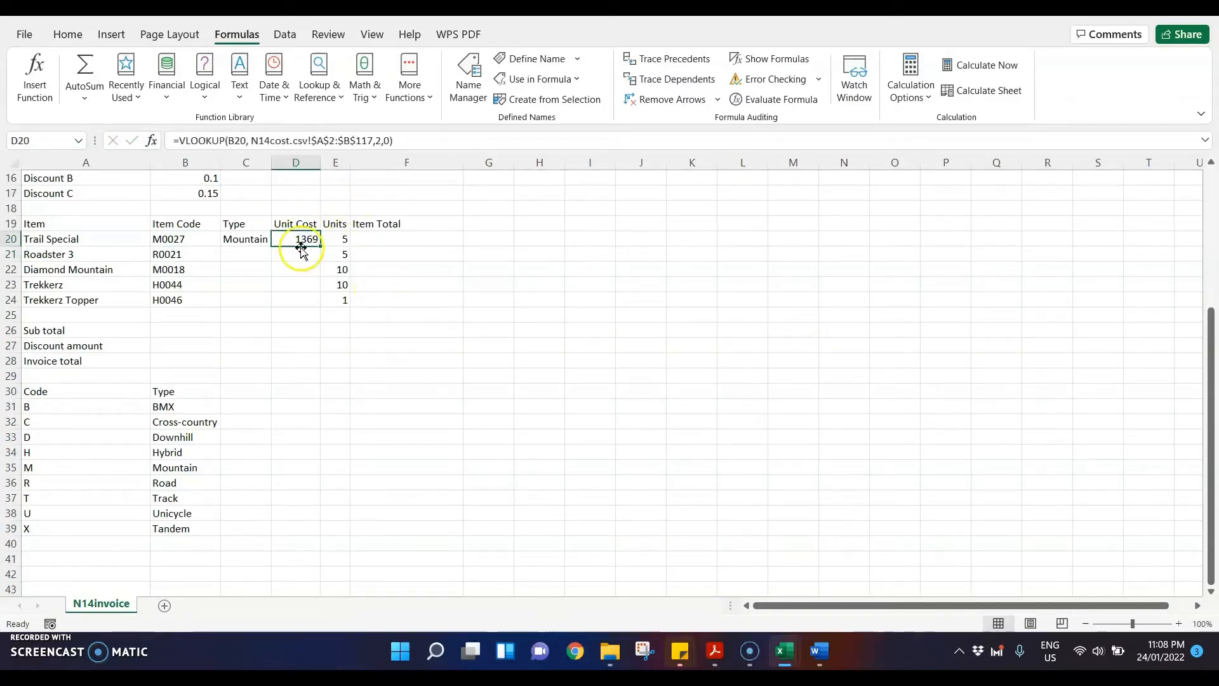
Step: Compare question 13 in the exam paper PDF with the VLOOKUP formula in cell D20 of the N14invoice workbook
left_click(735, 652)
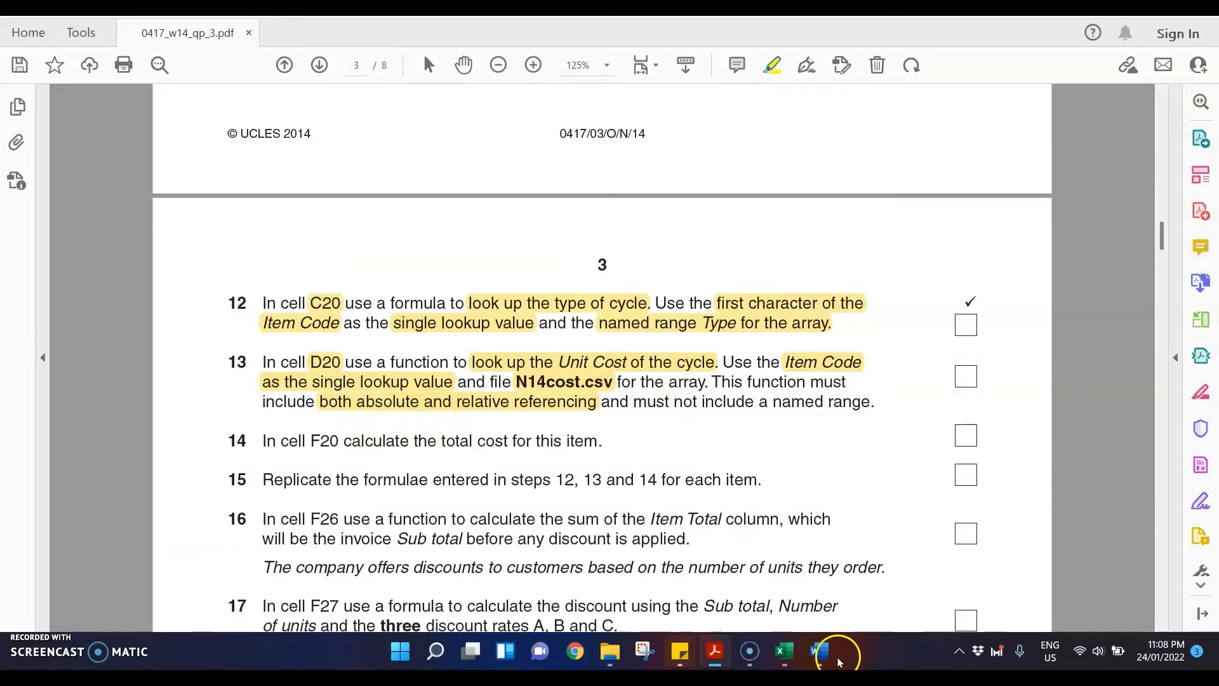
mouse_move(781, 648)
left_click(621, 559)
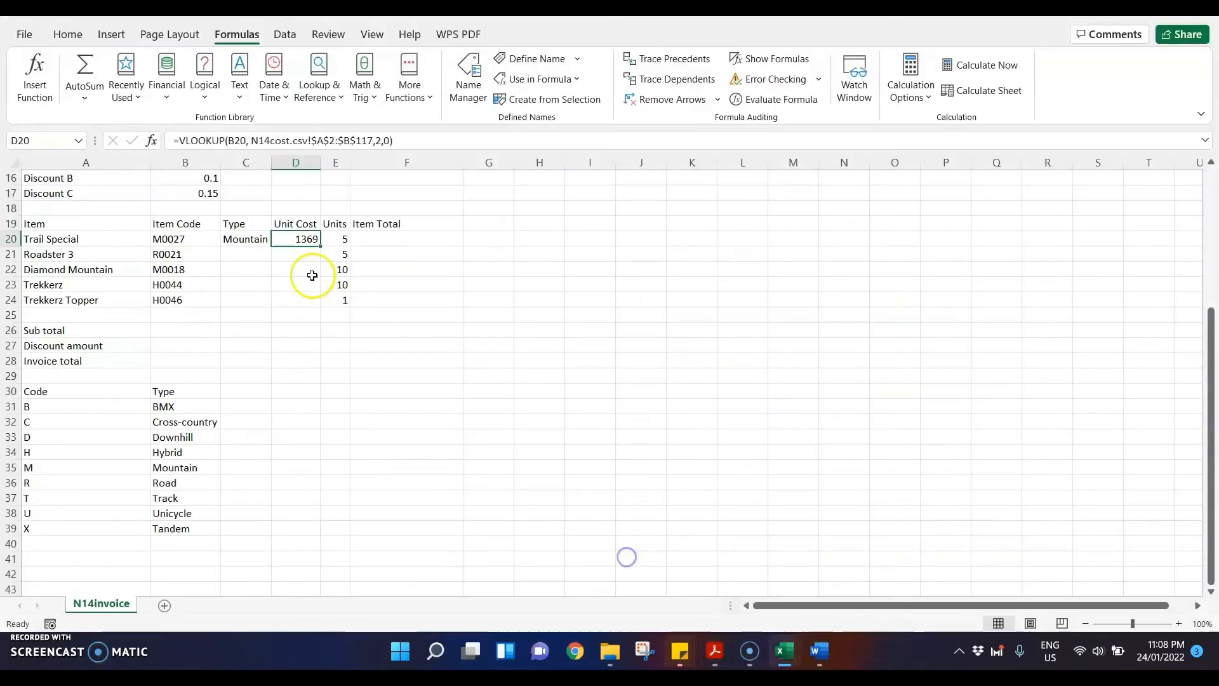
double_click(303, 238)
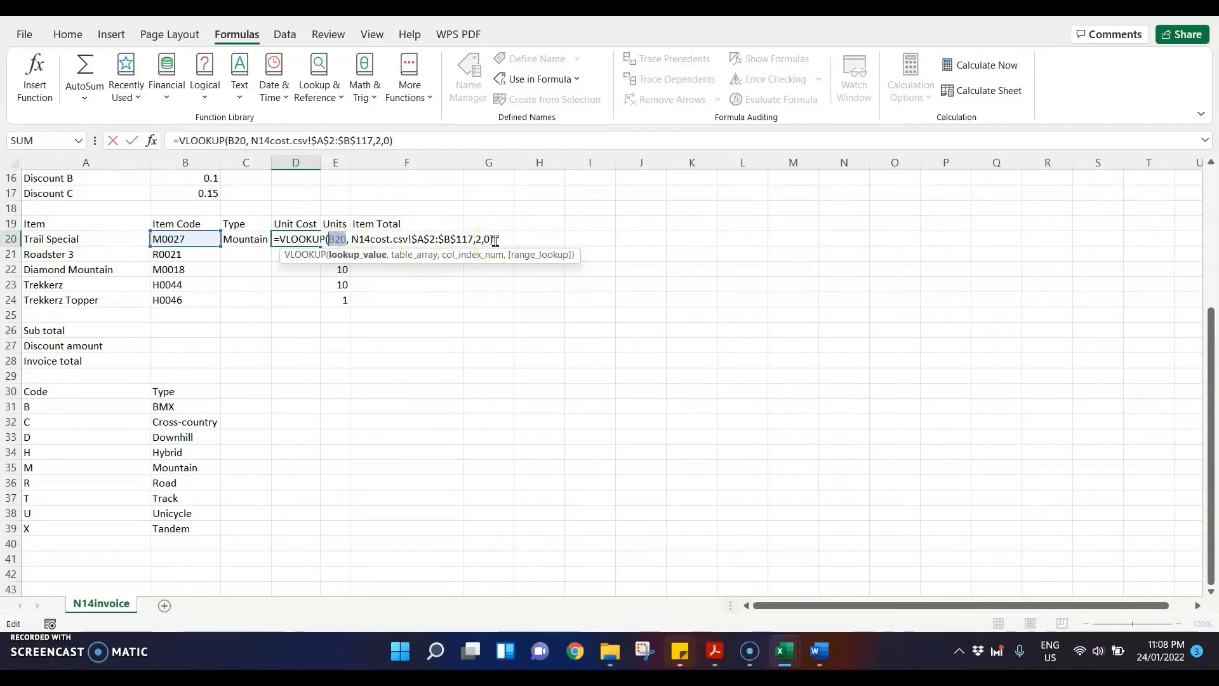
key("ctrl+Return")
Step: In question 14 of the exam paper PDF, highlight F20 and "total cost for this item"
left_click(714, 651)
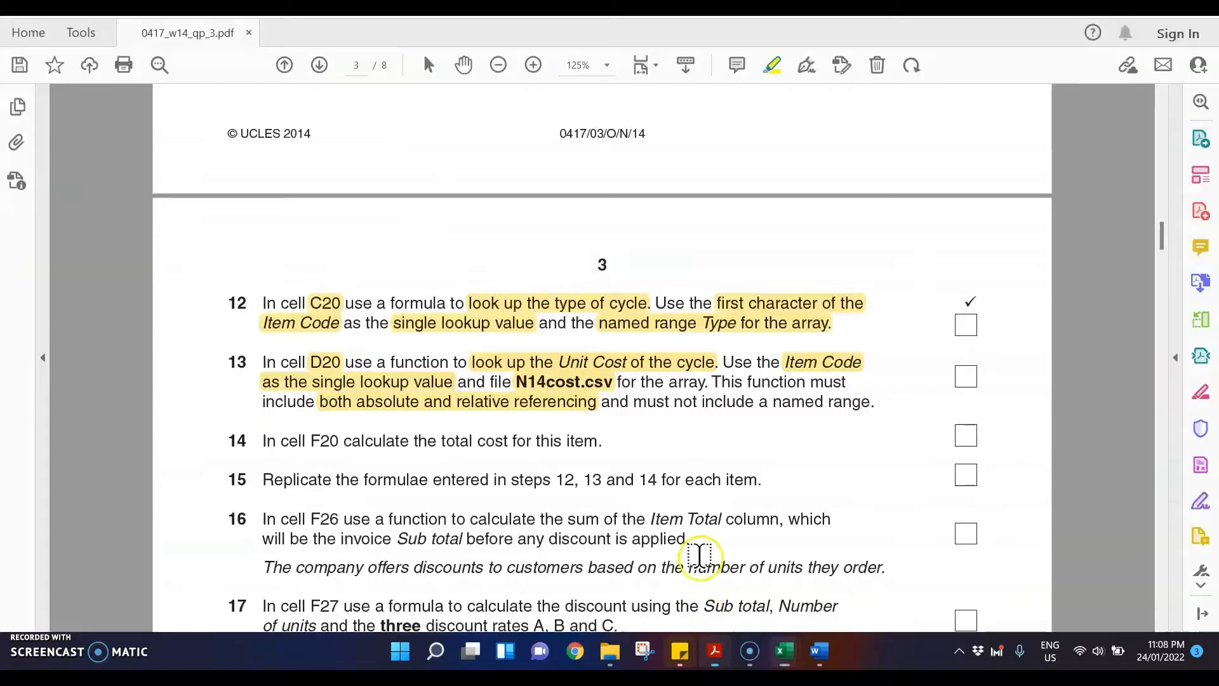
scroll(599, 381, "down", 3)
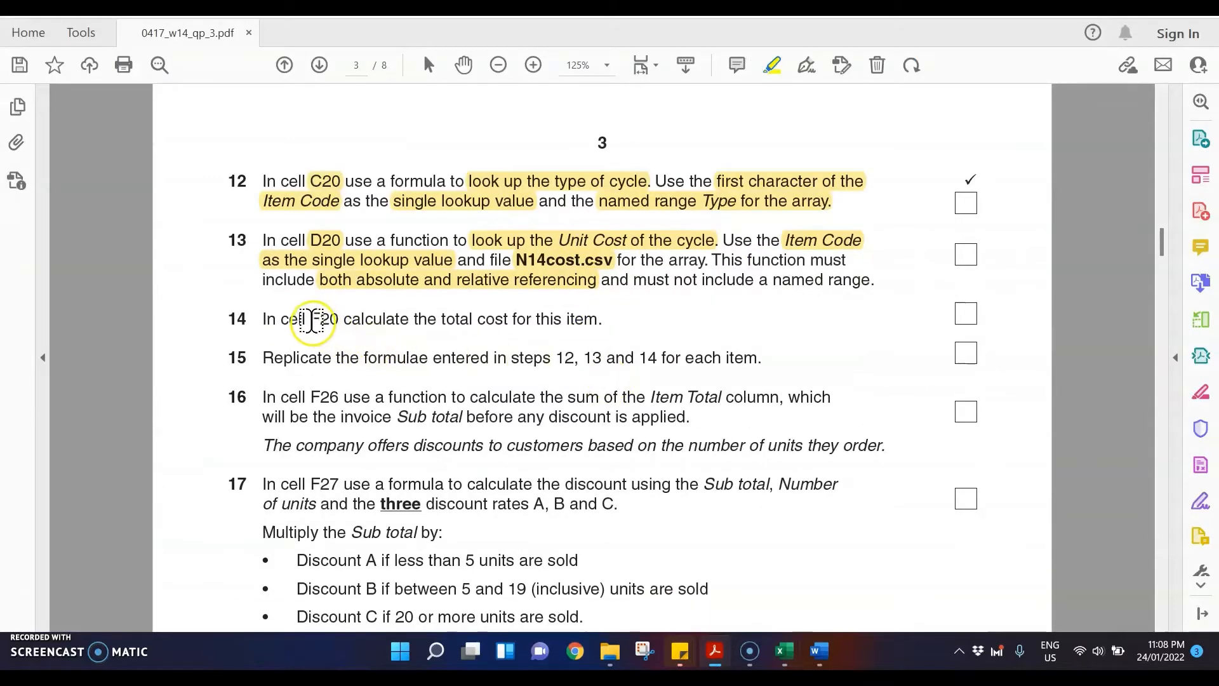
left_click_drag(311, 321, 340, 319)
left_click_drag(443, 321, 600, 319)
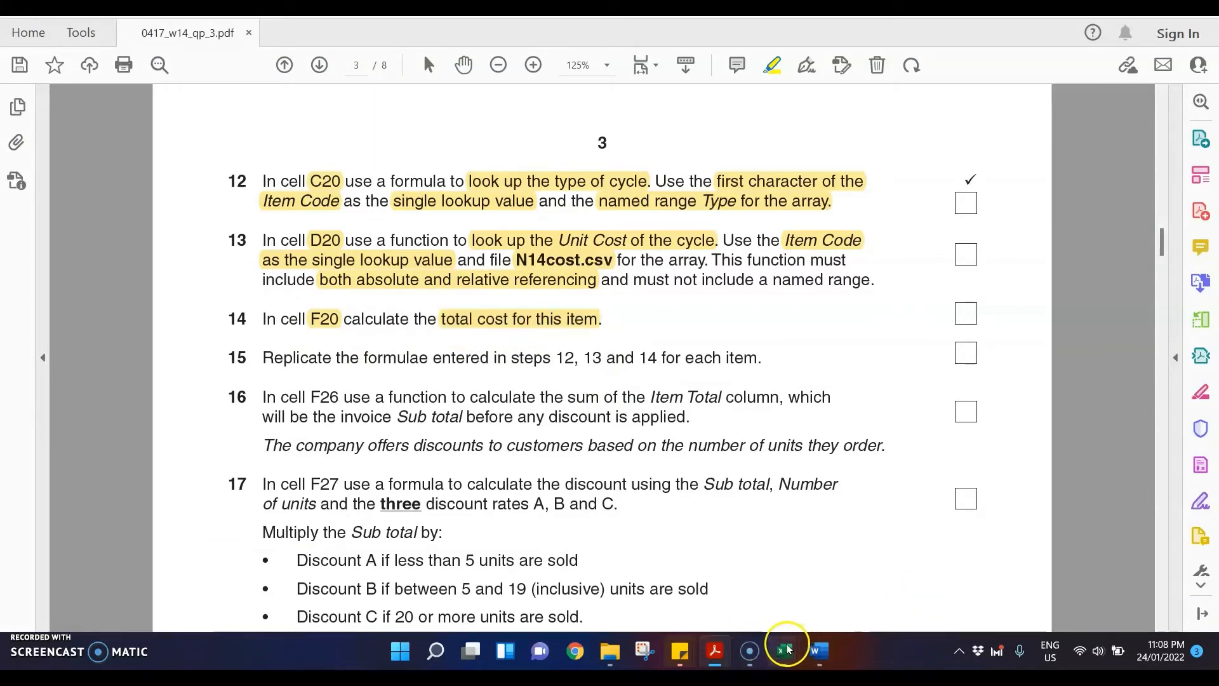
Step: Return to the N14invoice workbook and enter the formula =D20*E20 in cell F20 for the item total
mouse_move(787, 648)
left_click(653, 558)
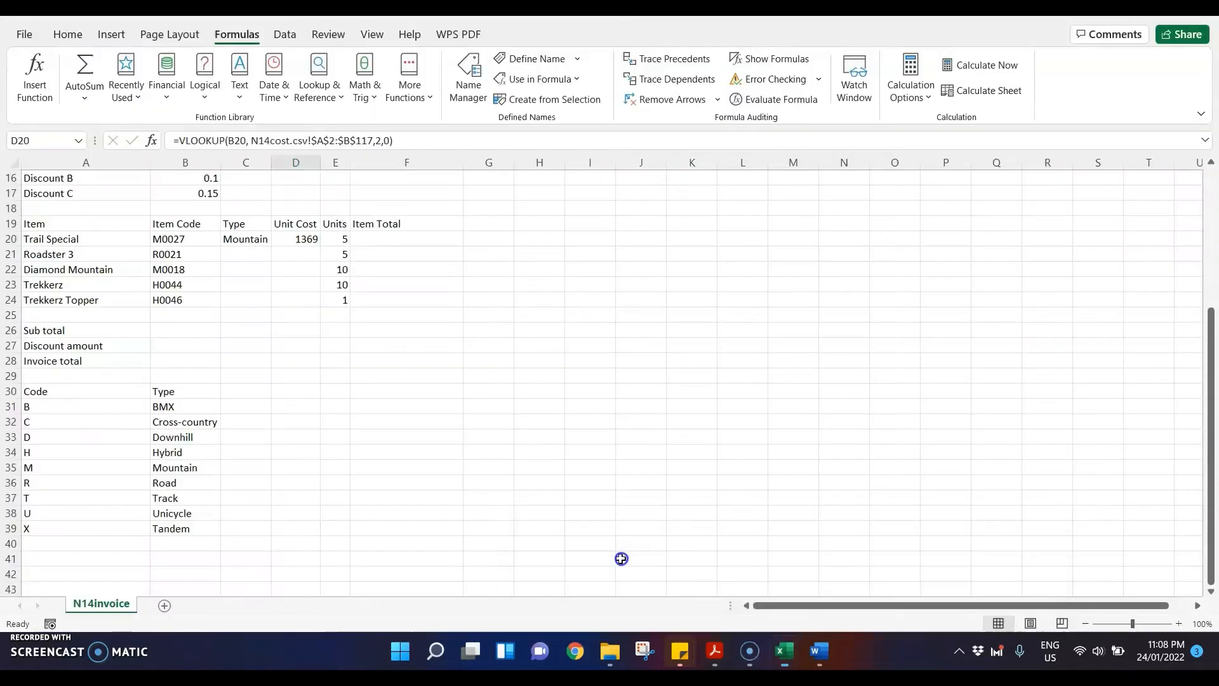
left_click(403, 240)
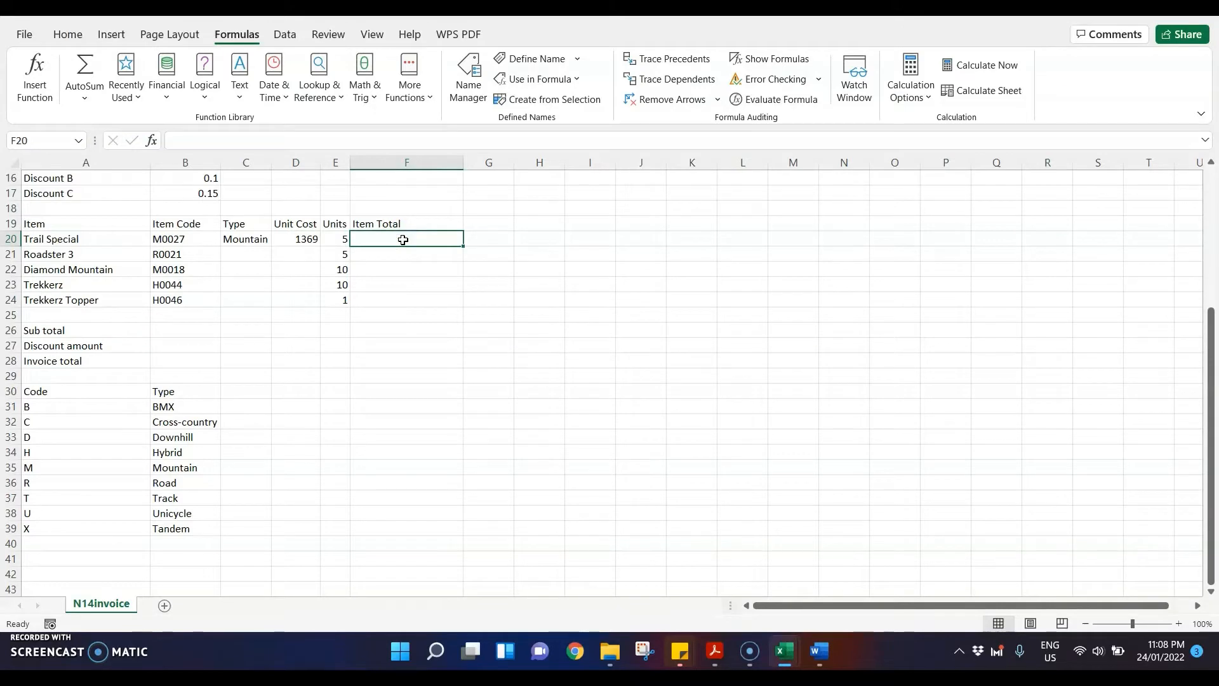
type("=")
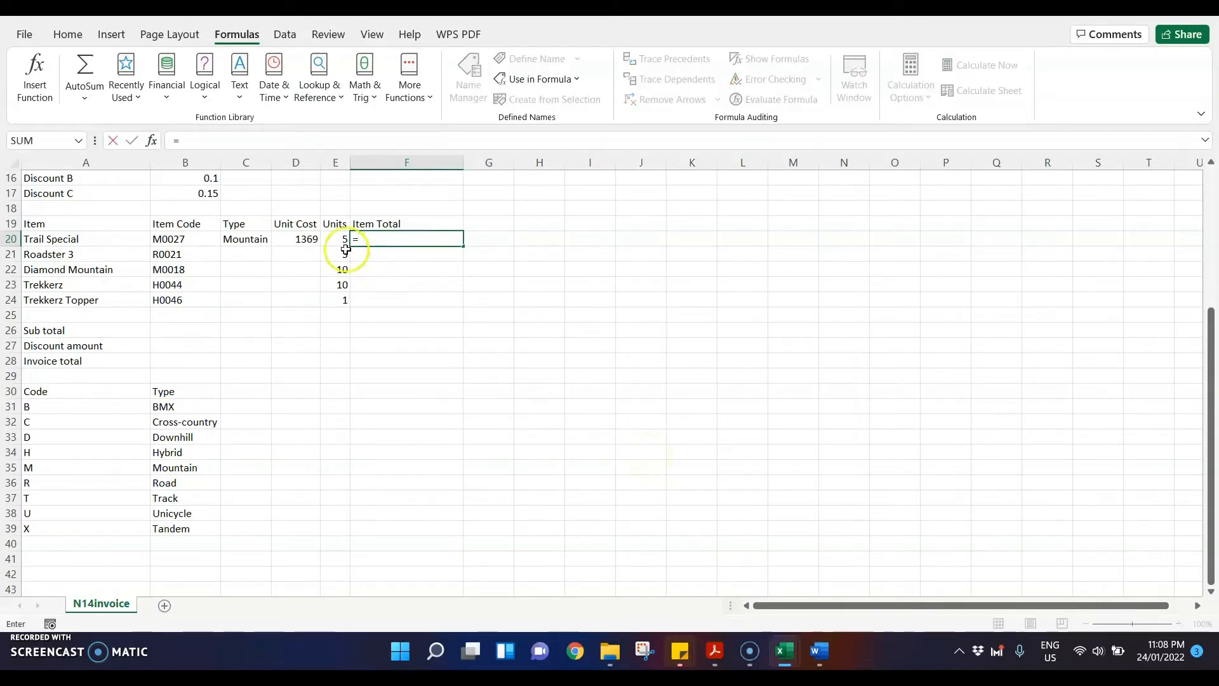
left_click(298, 240)
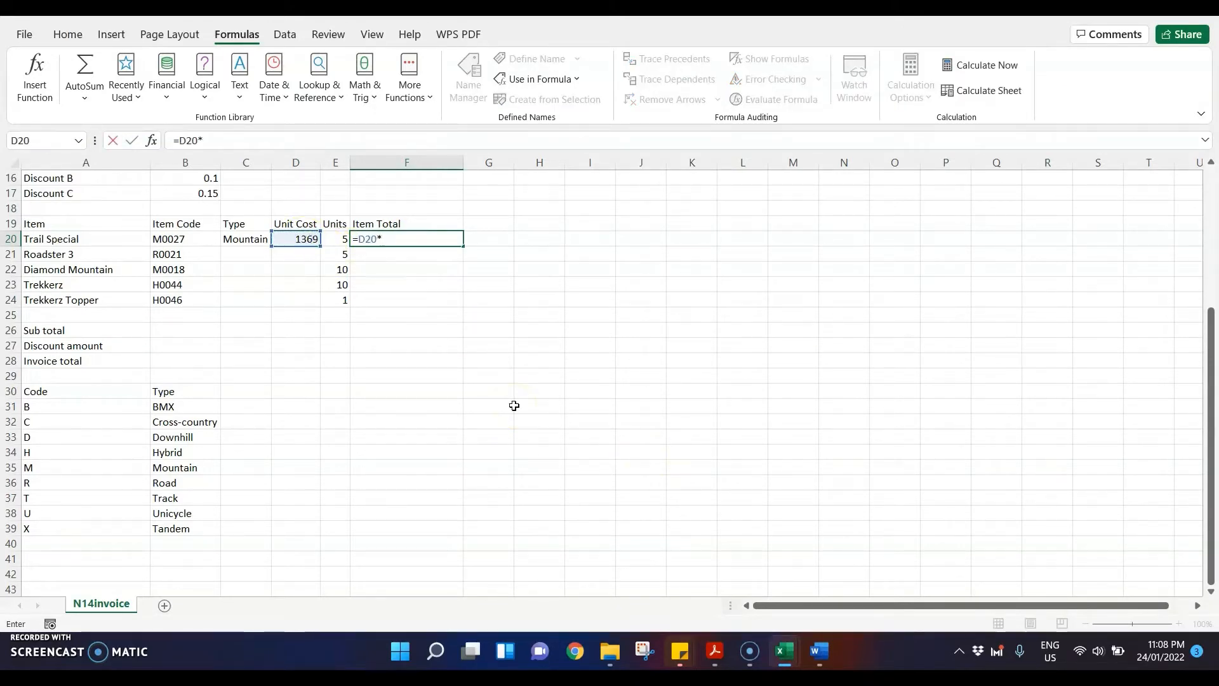
left_click(340, 238)
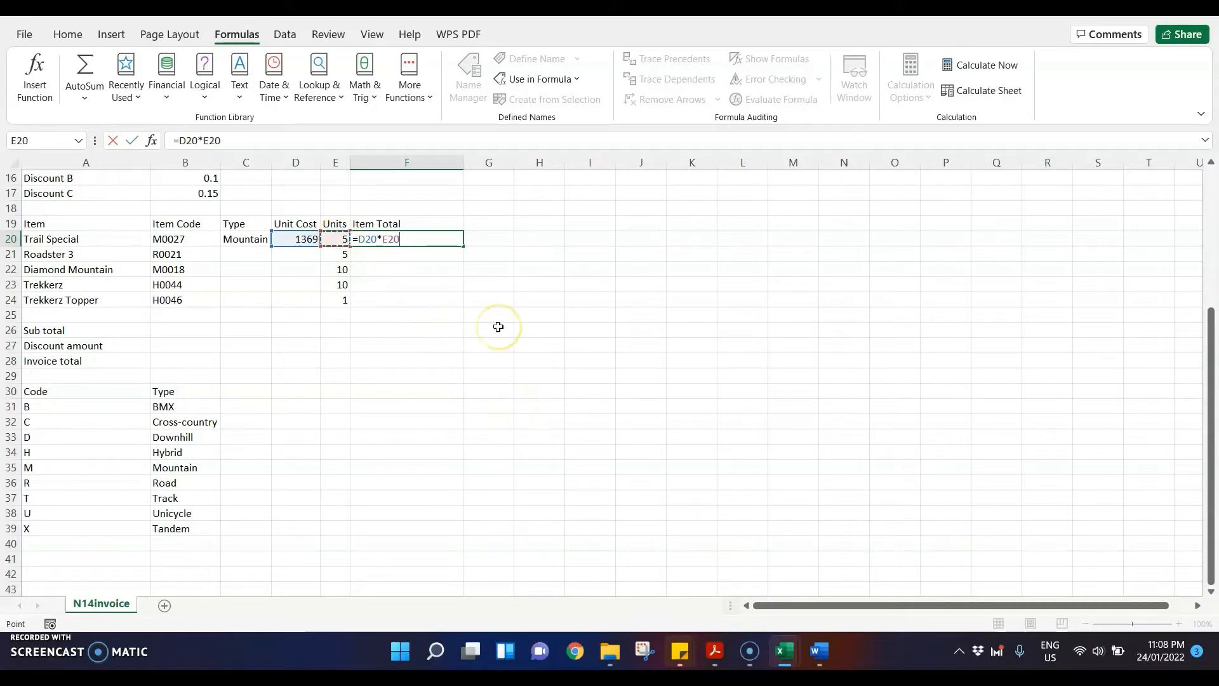
key("Return")
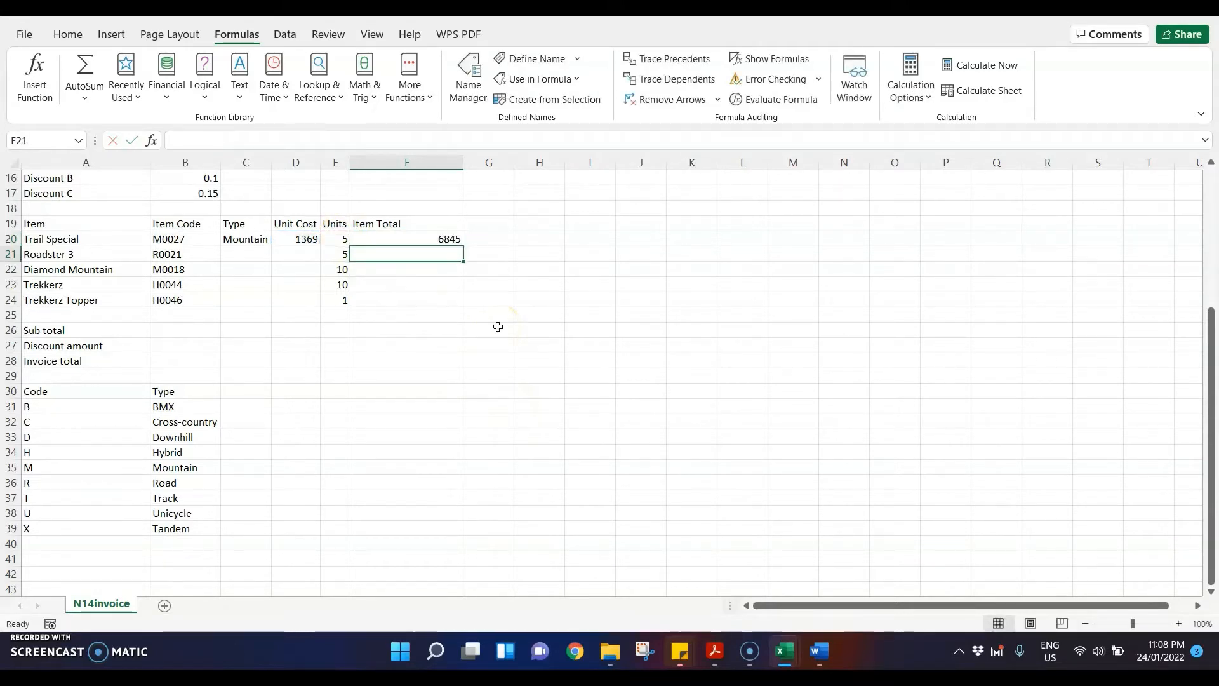
Step: In question 15 of the exam paper PDF, highlight "Replicate" and "steps 12, 13 and 14"
left_click(715, 651)
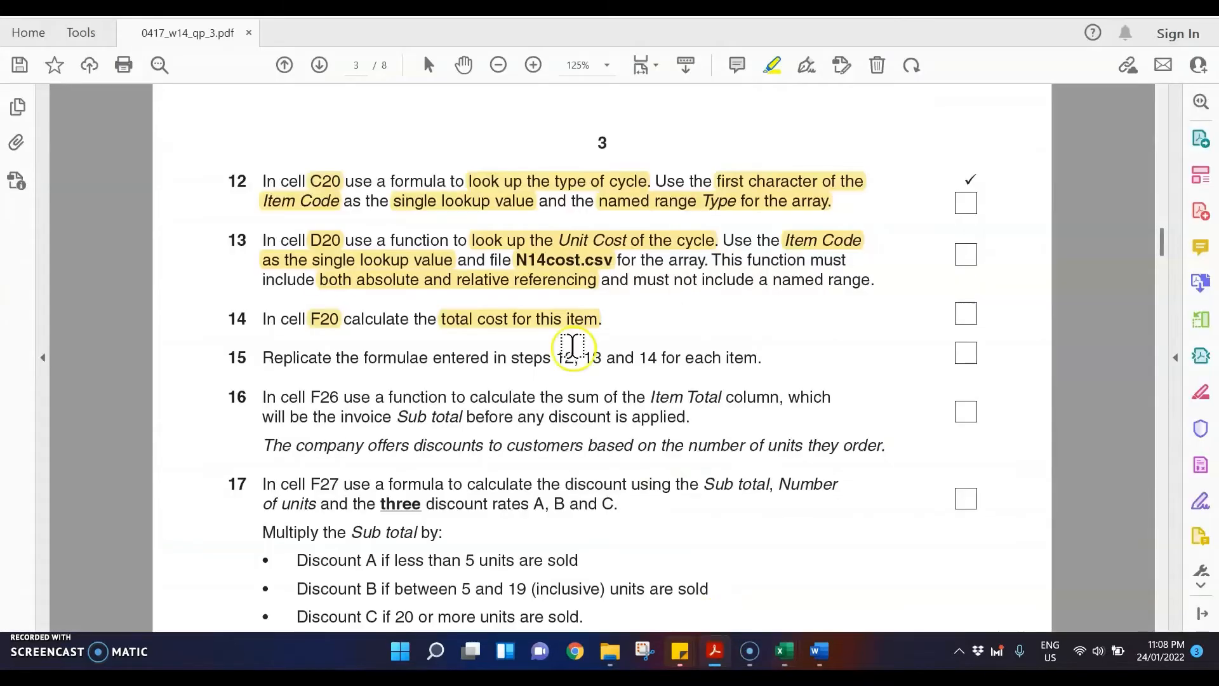
left_click_drag(264, 357, 332, 357)
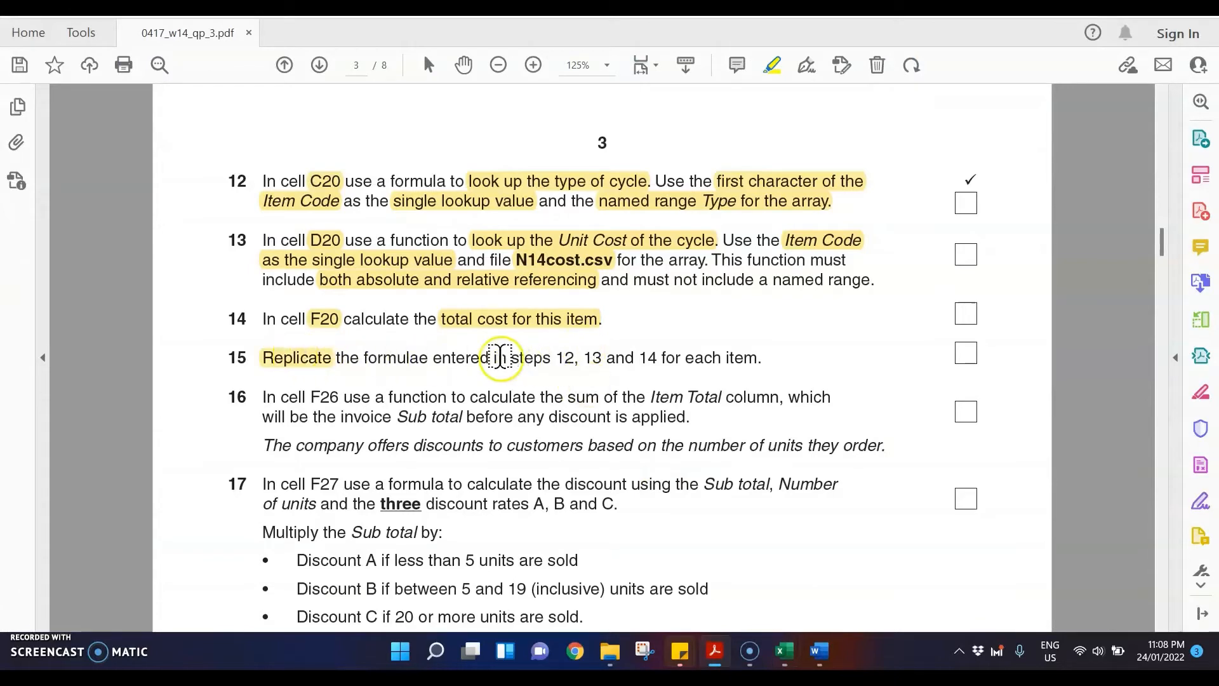
left_click_drag(511, 358, 649, 357)
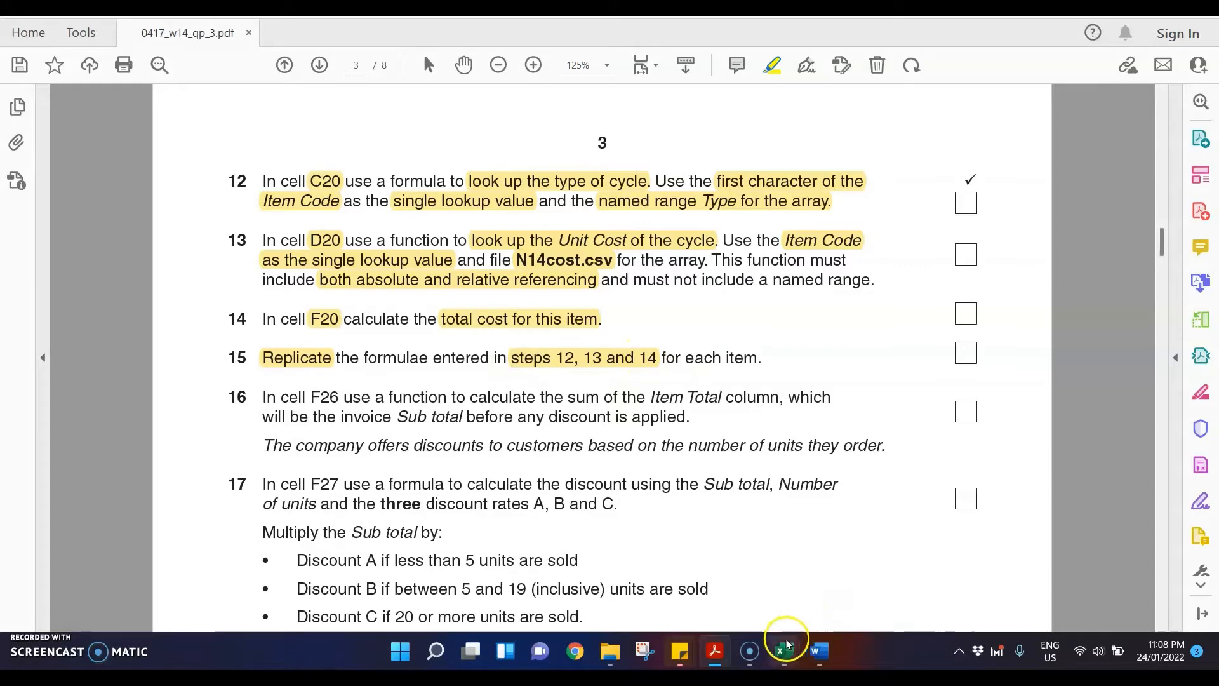
Step: In the N14invoice workbook, copy the formulas in C20, D20 and F20 down to row 24
mouse_move(784, 651)
left_click(634, 544)
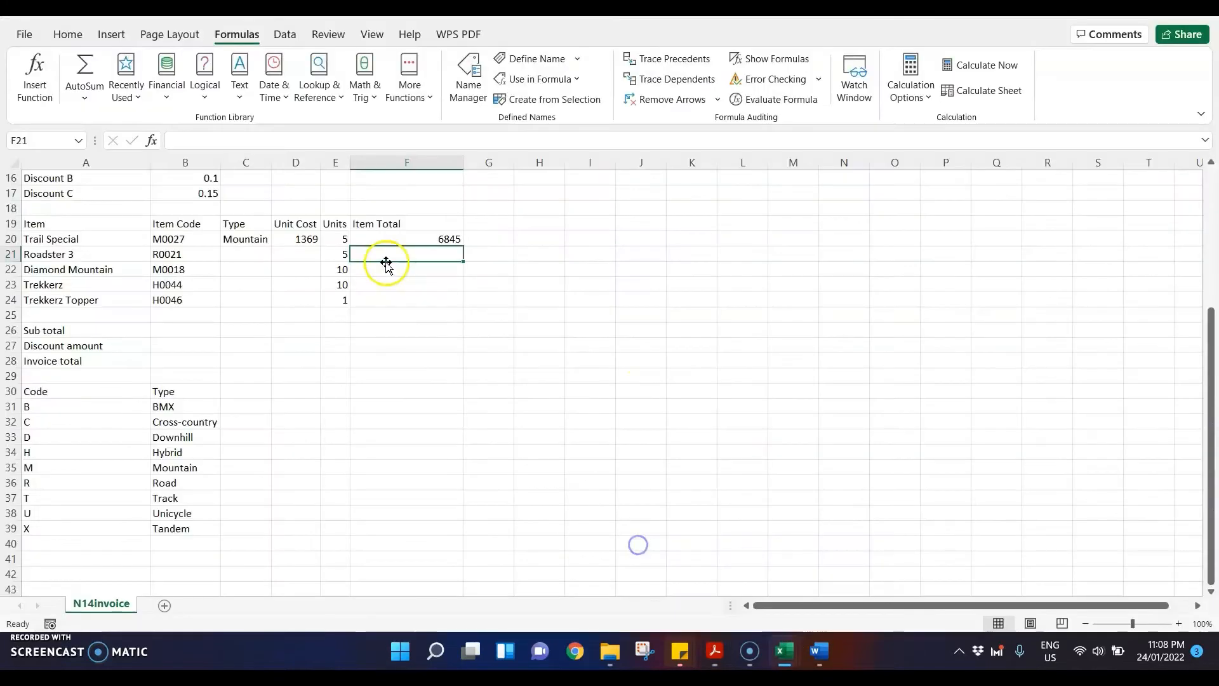
left_click_drag(238, 240, 322, 251)
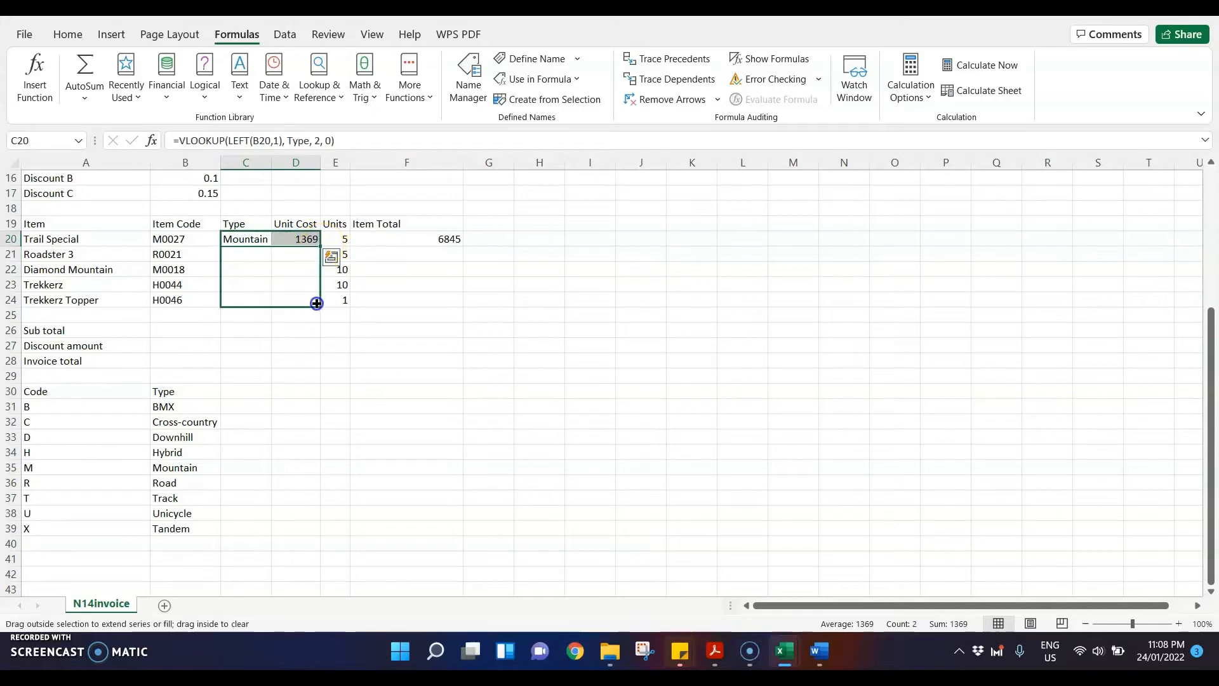
left_click_drag(316, 304, 317, 305)
left_click(428, 241)
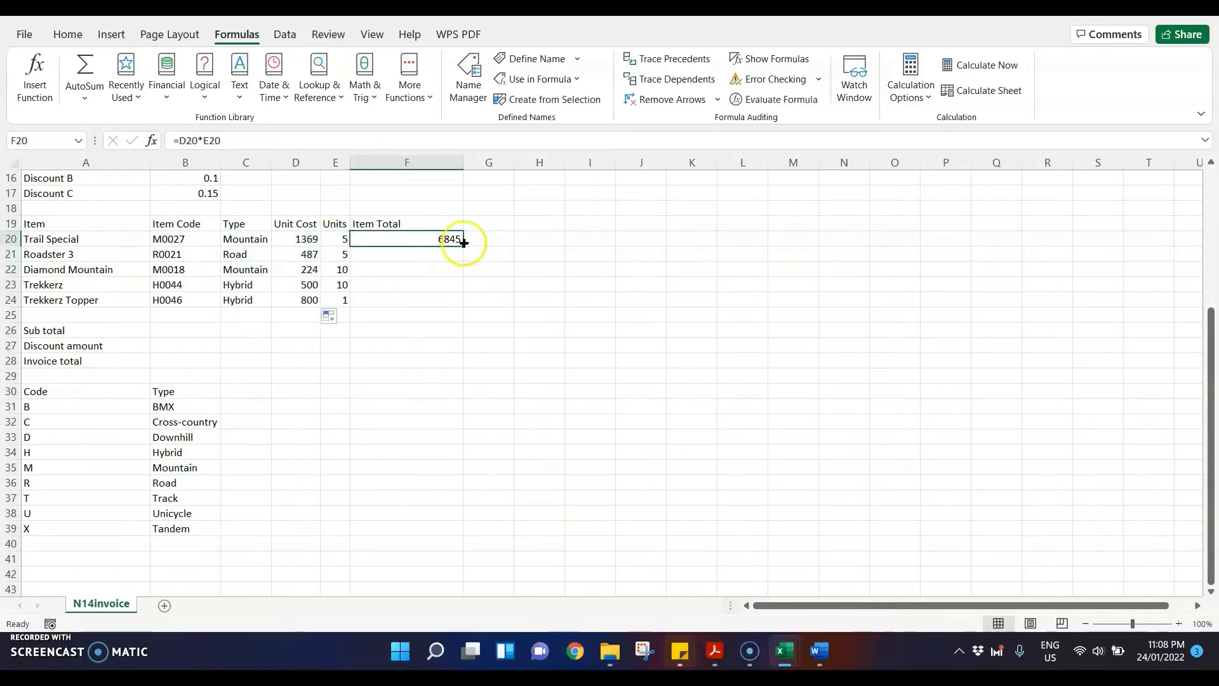
left_click_drag(464, 242, 462, 306)
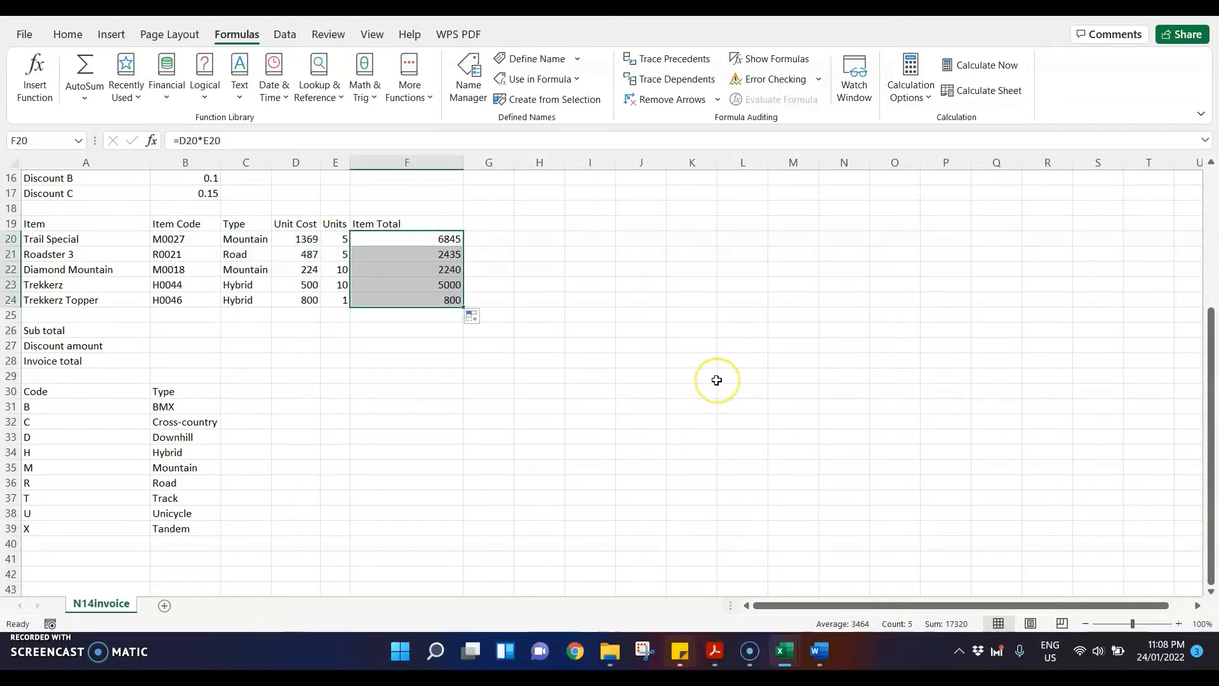
Step: In question 16 of the exam paper PDF, highlight F26, "sum of the Item Total" and "invoice Sub total"
left_click(714, 651)
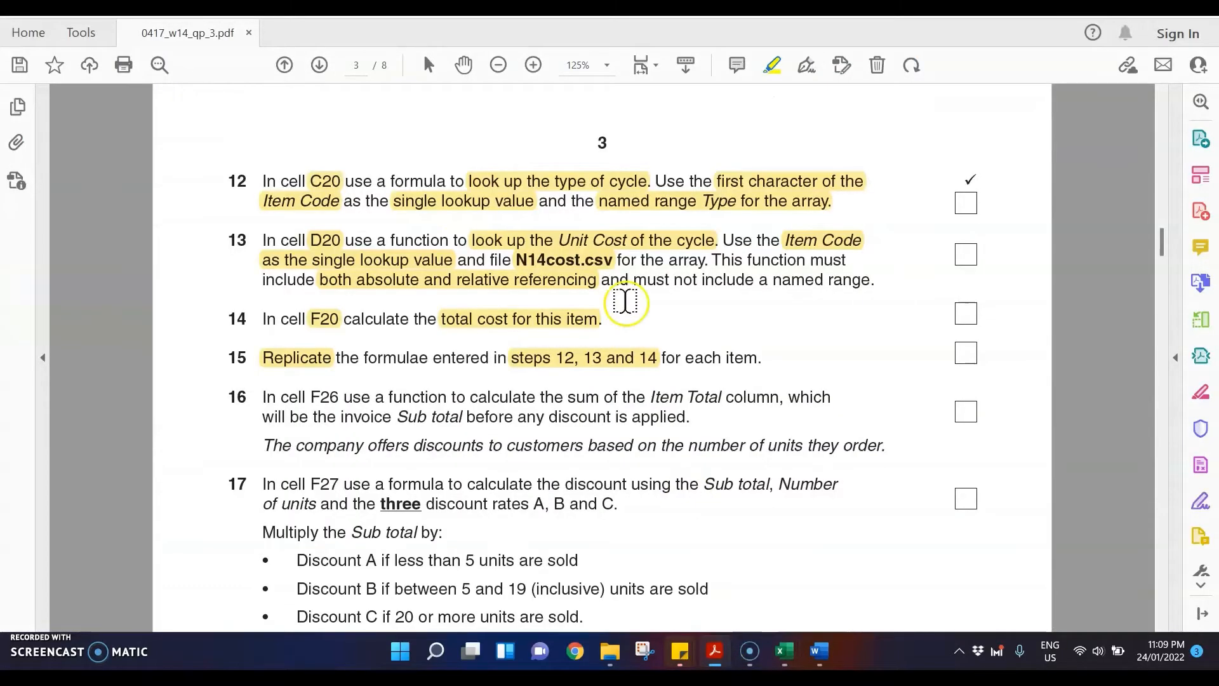
scroll(628, 305, "down", 2)
scroll(633, 311, "down", 2)
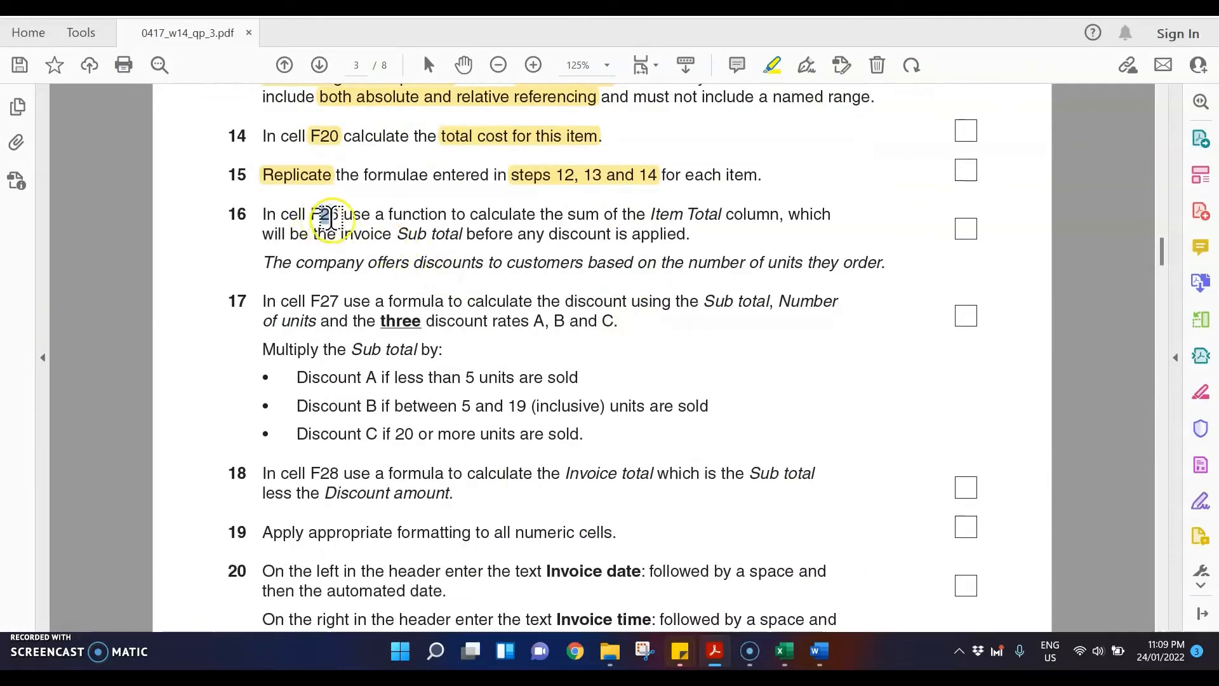
mouse_move(322, 216)
left_mouse_down()
mouse_move(343, 218)
mouse_move(333, 213)
left_mouse_up()
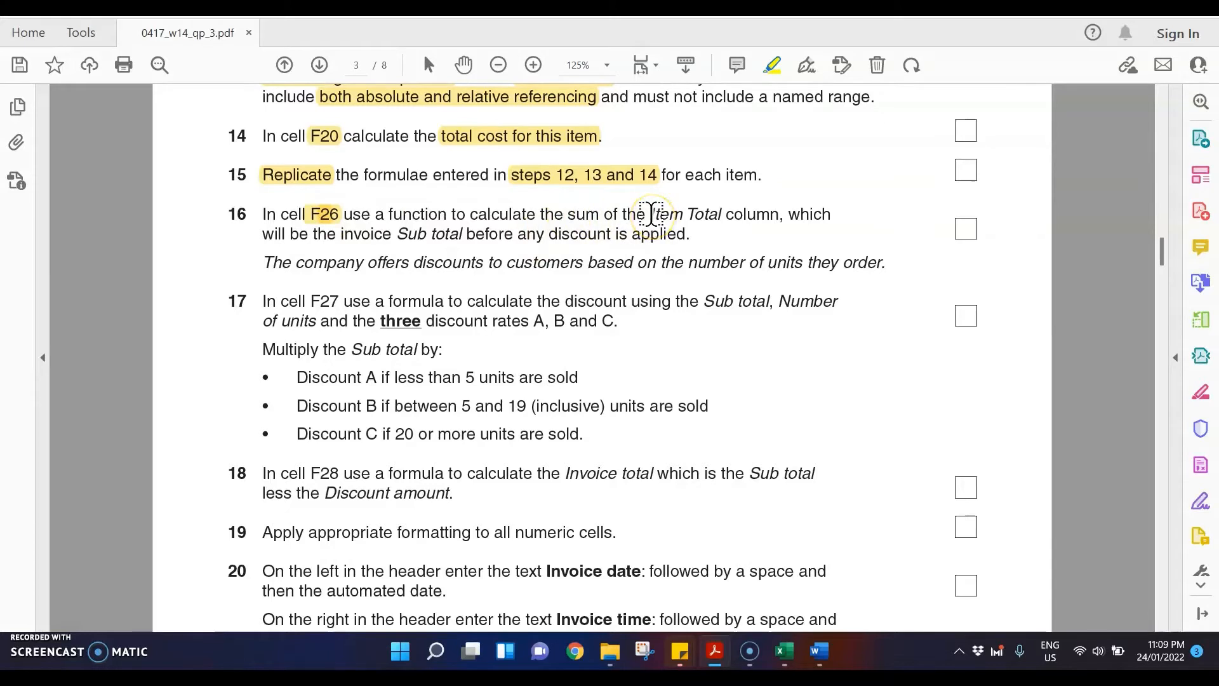
left_click_drag(568, 214, 722, 214)
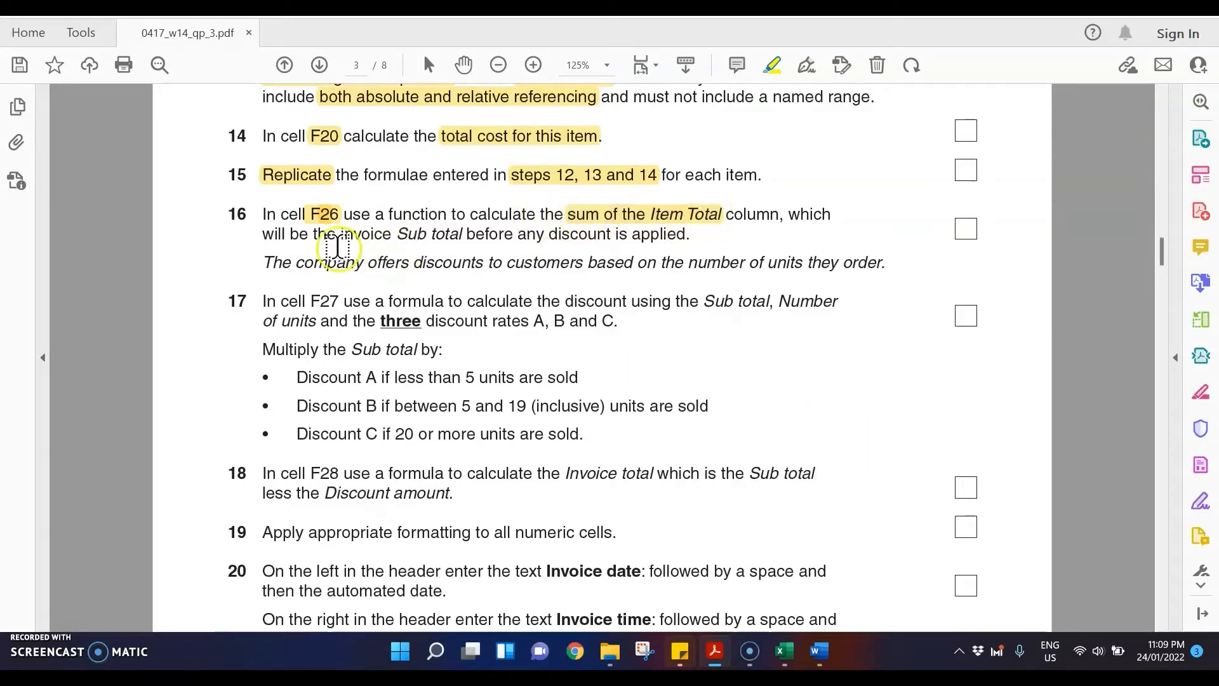
left_click_drag(342, 235, 463, 235)
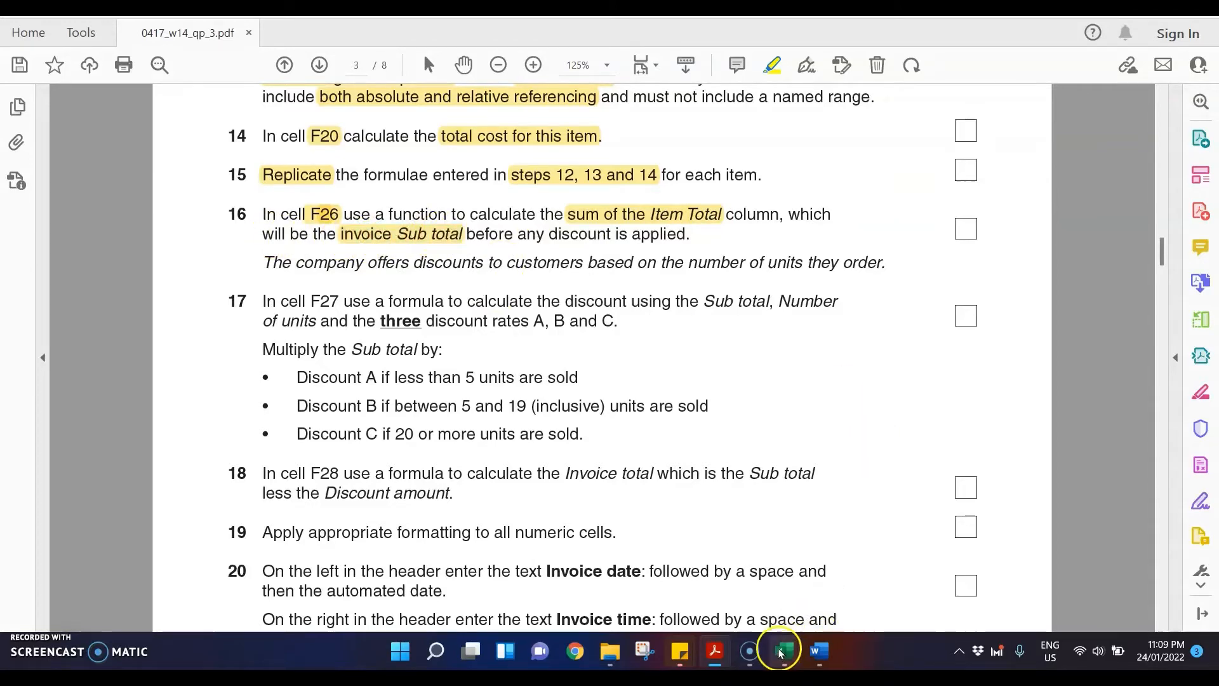
Step: Return to the N14invoice workbook and hide rows 30 to 39, which hold the Code and Type table
mouse_move(784, 651)
left_click(610, 579)
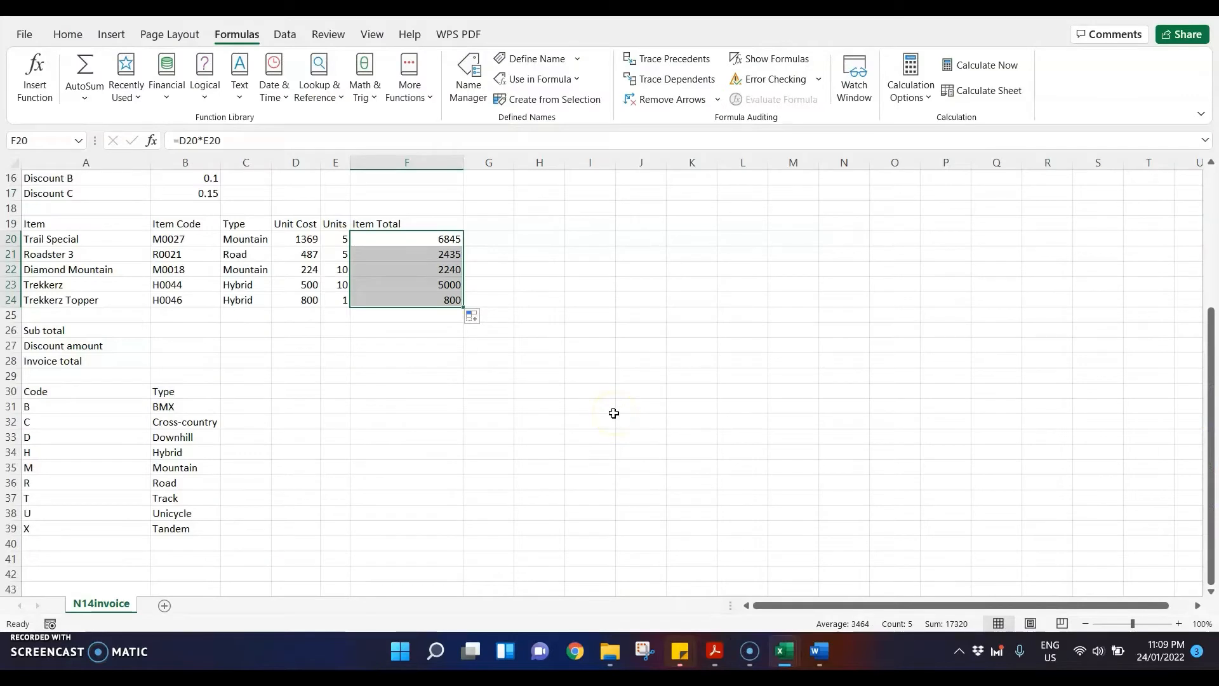
left_click_drag(10, 391, 6, 529)
right_click(6, 528)
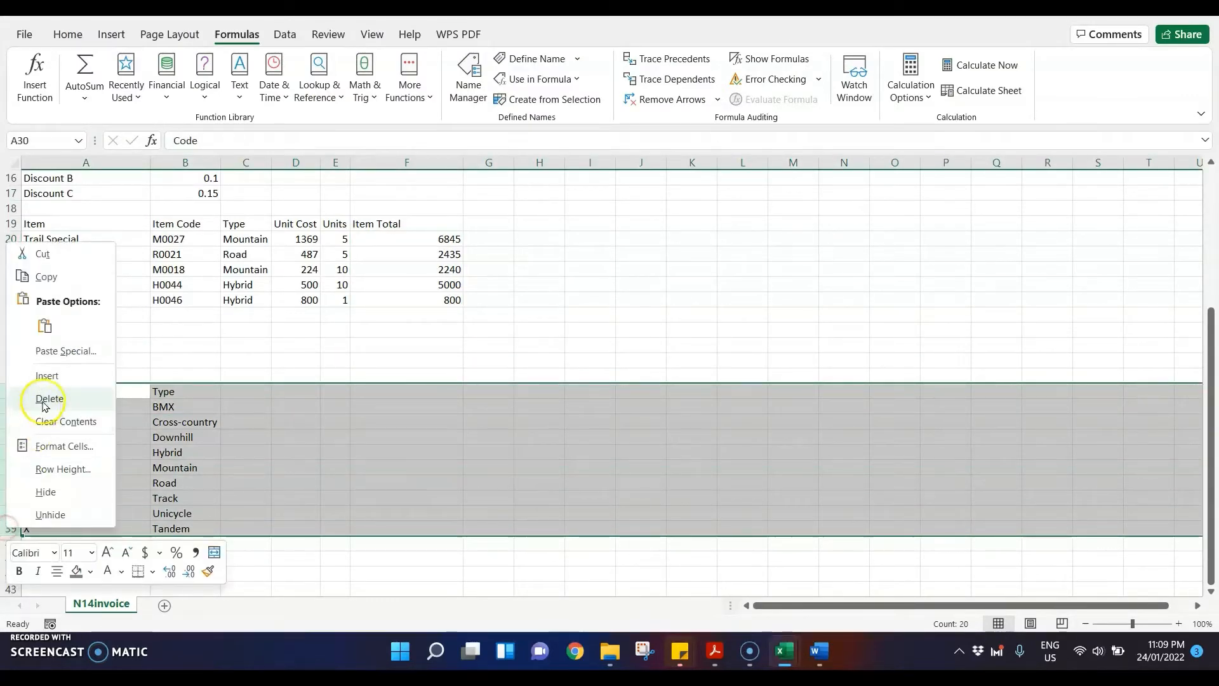
left_click(74, 491)
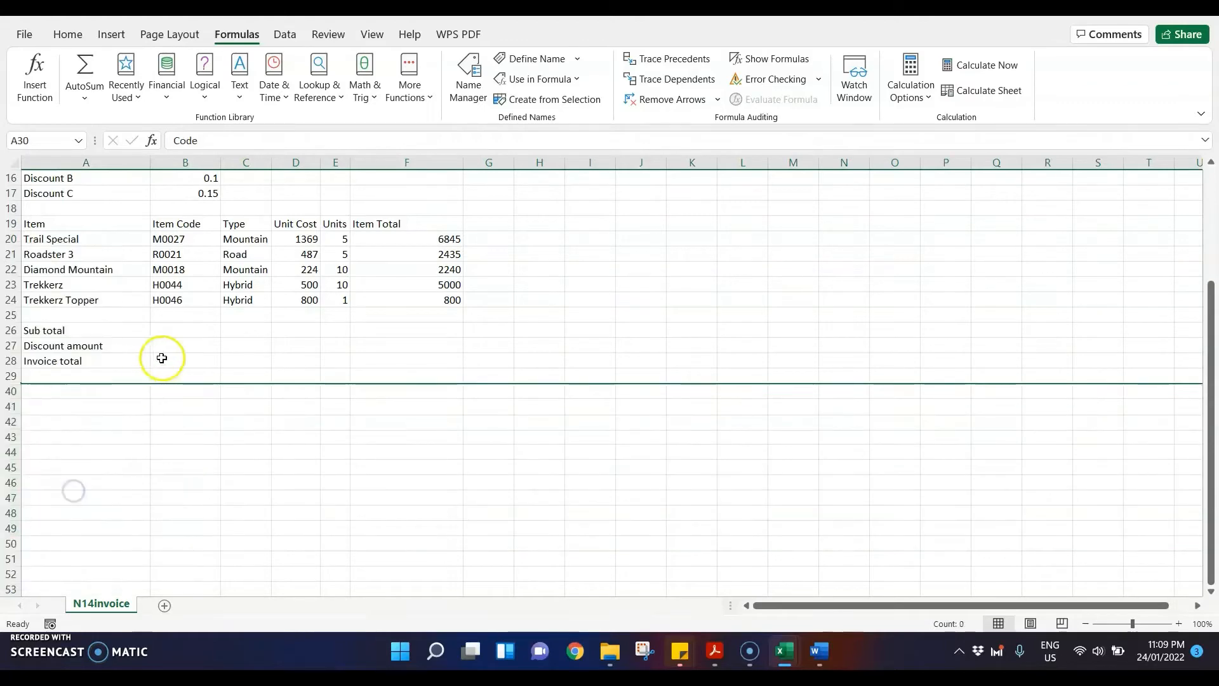
left_click(181, 329)
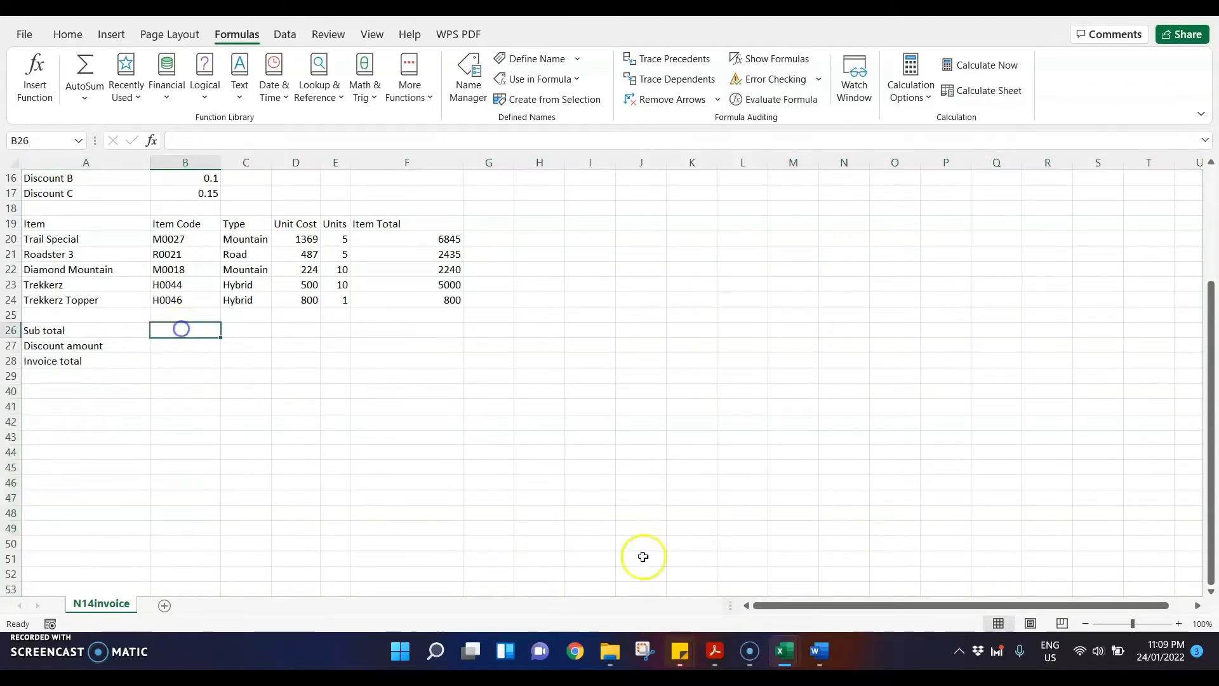
Step: Recheck question 16 in the exam paper PDF and enter =SUM(F20:F24) in cell F26 of N14invoice for the Sub total
left_click(723, 650)
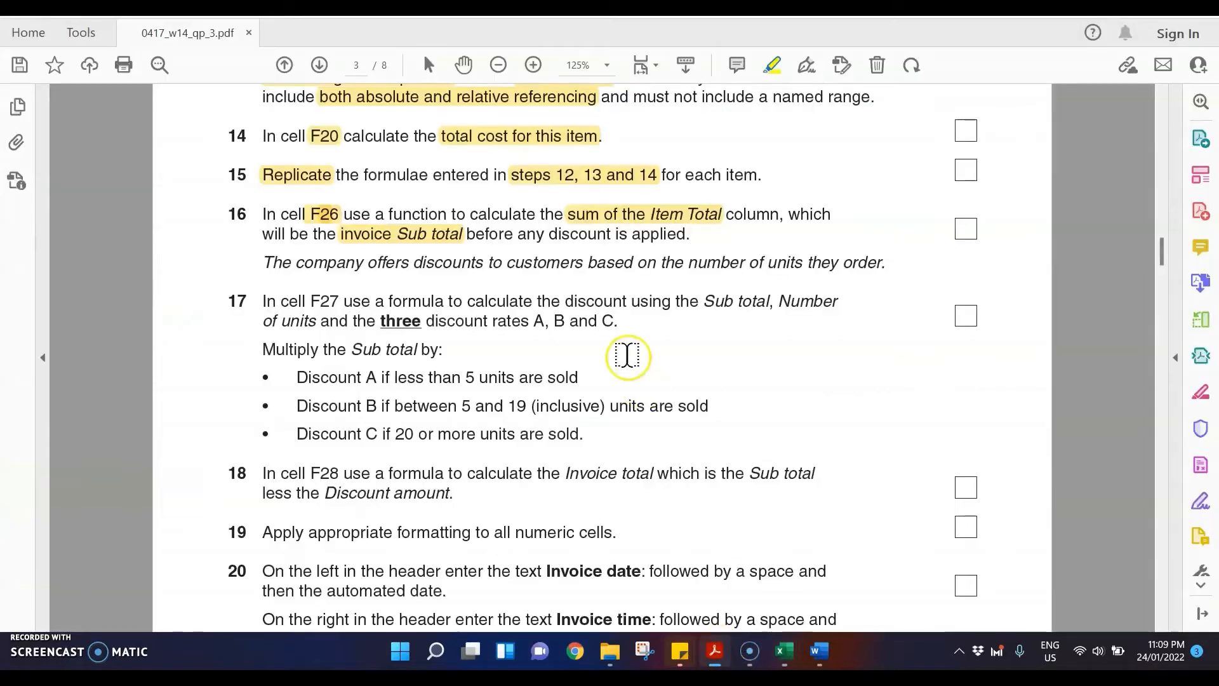
left_click(781, 650)
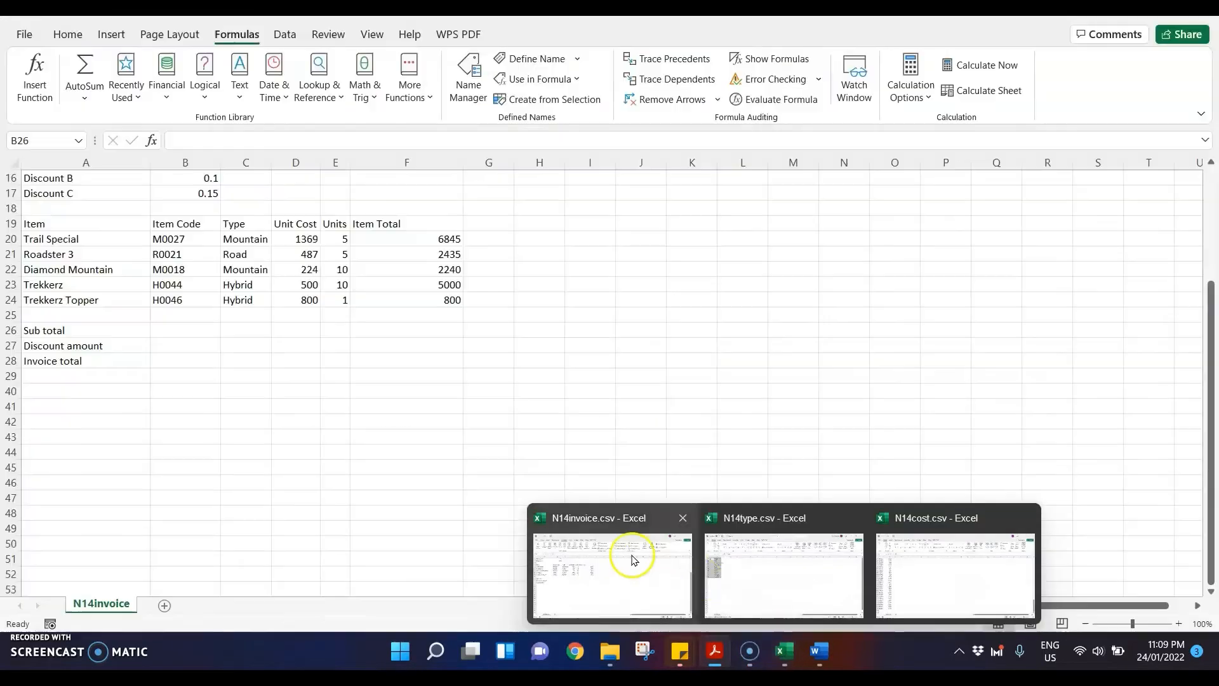
left_click(632, 556)
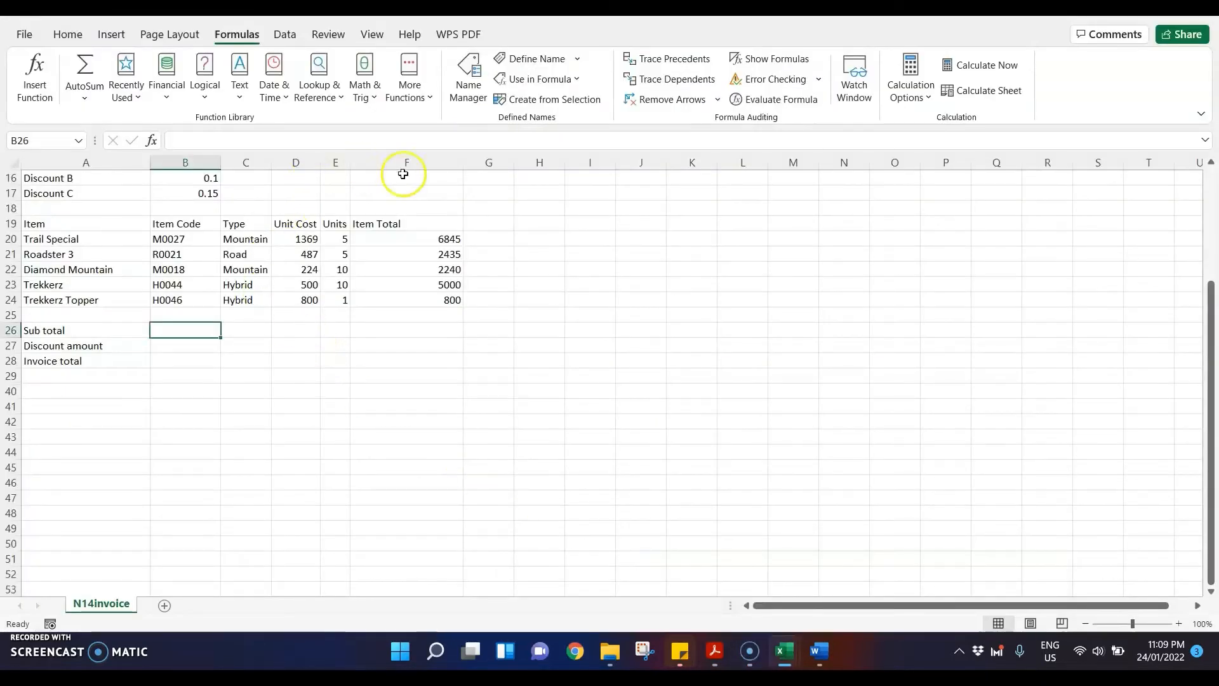
left_click(396, 327)
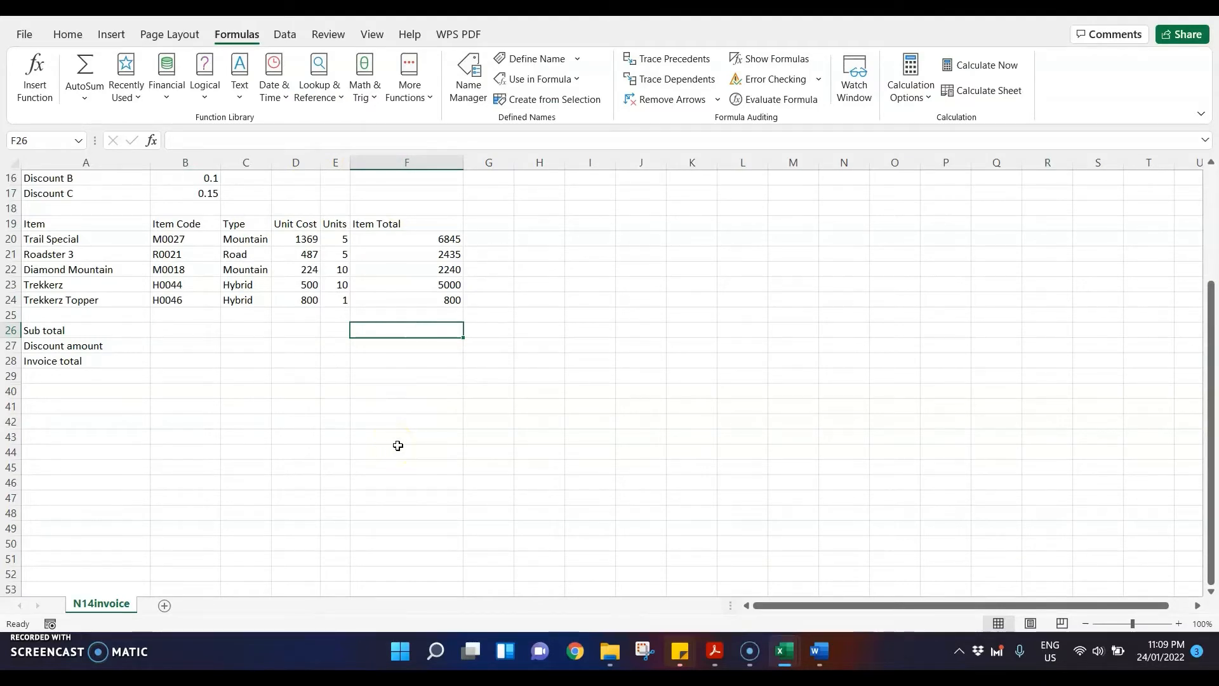
type("=sum(")
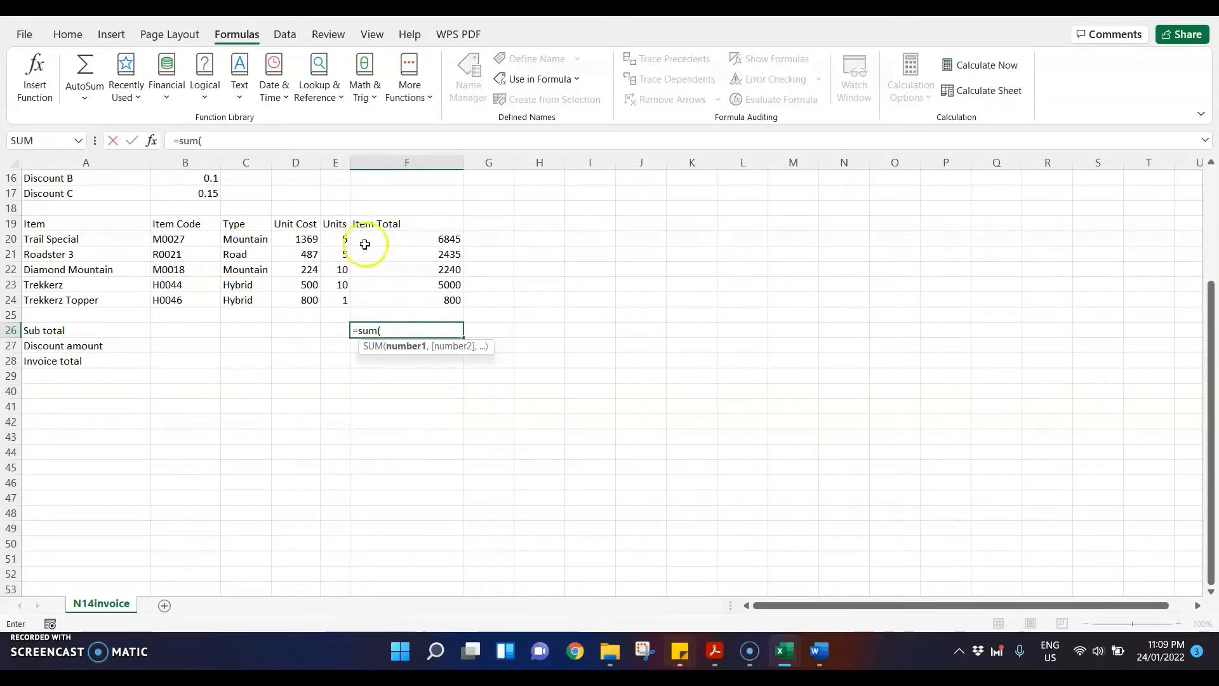
left_click_drag(369, 240, 379, 302)
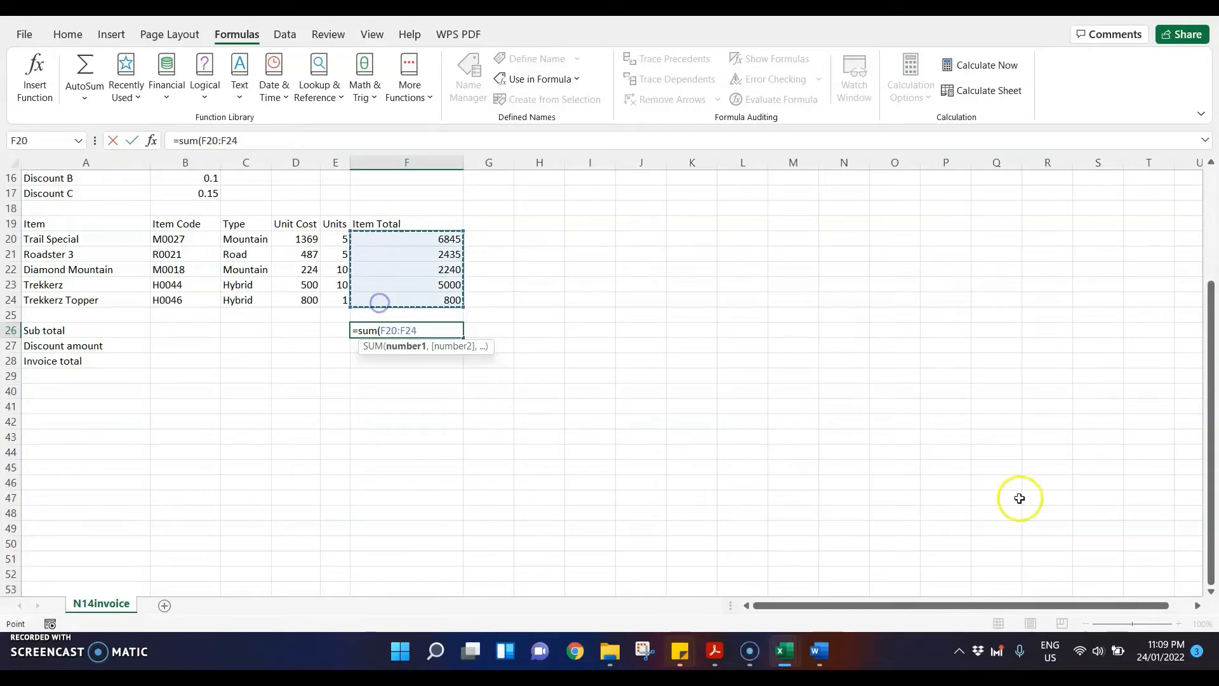
type(")")
key("Return")
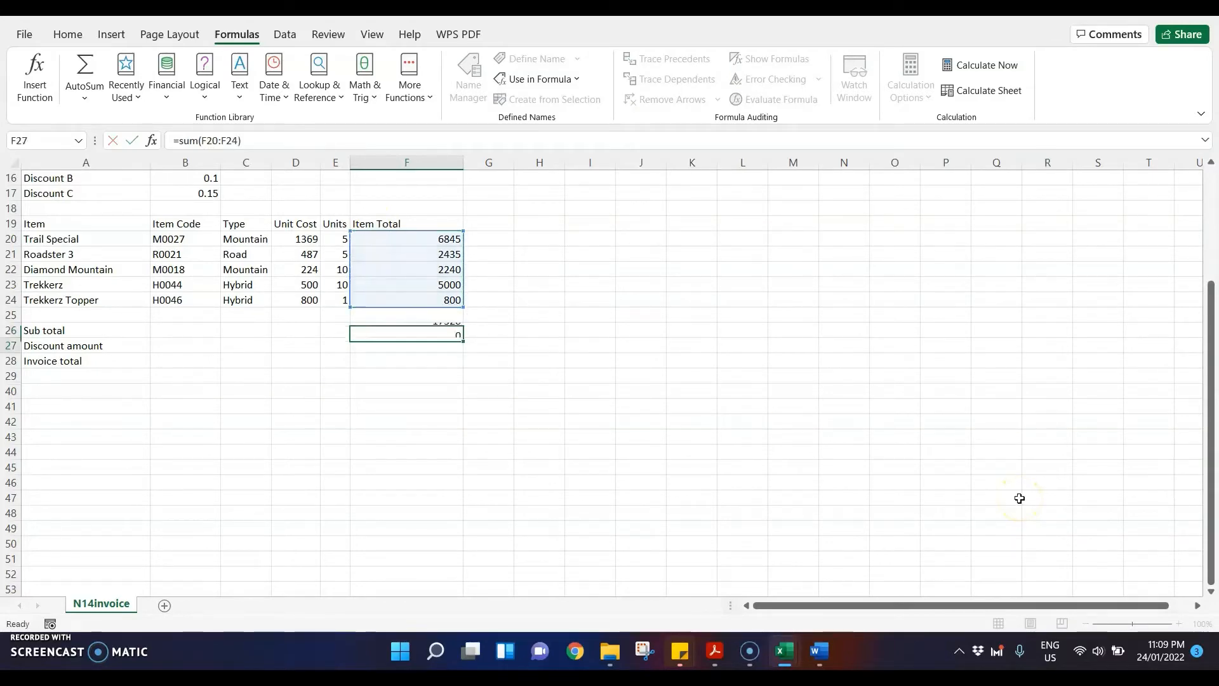
Step: Switch to the exam paper PDF and highlight "discounts" above question 17, plus F27, "Sub total", "Number of units" and "three discount rates A, B and C" within it
left_click(714, 651)
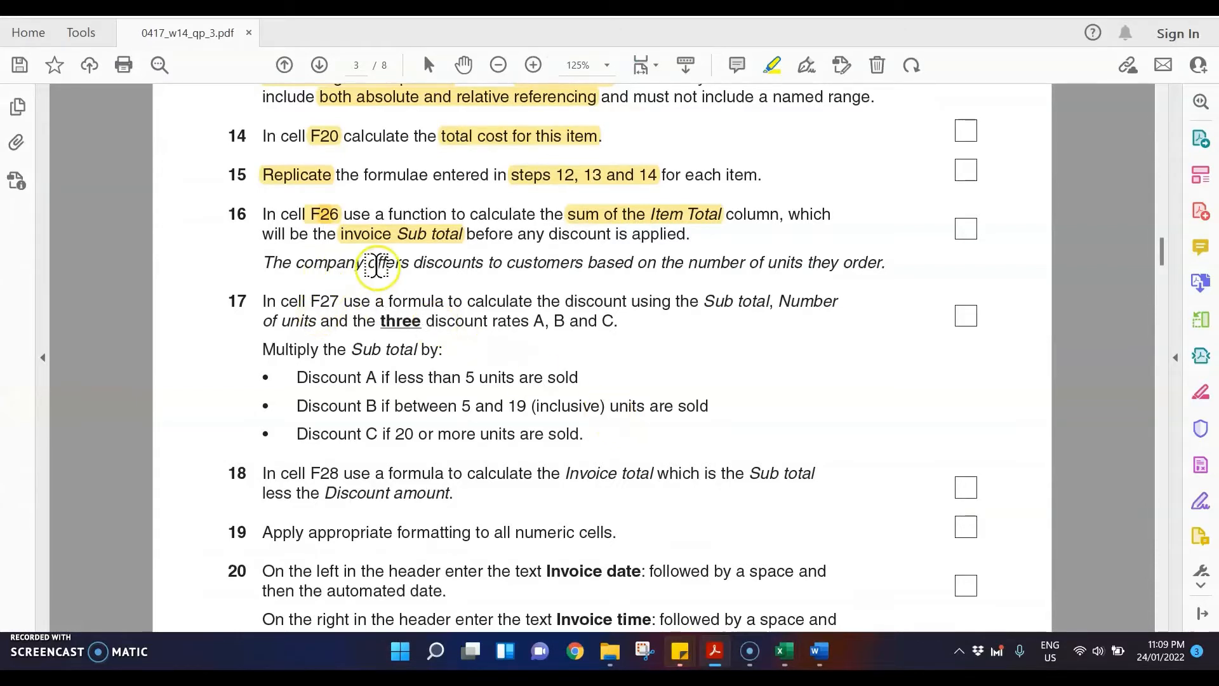
double_click(460, 263)
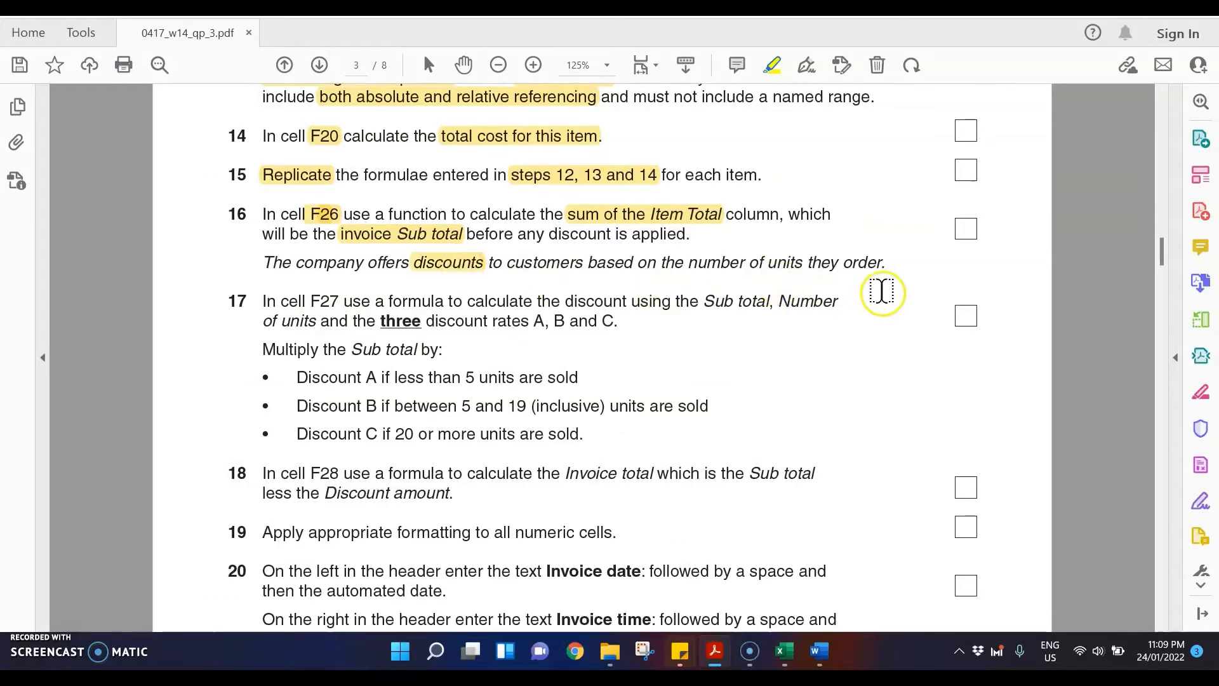
double_click(324, 301)
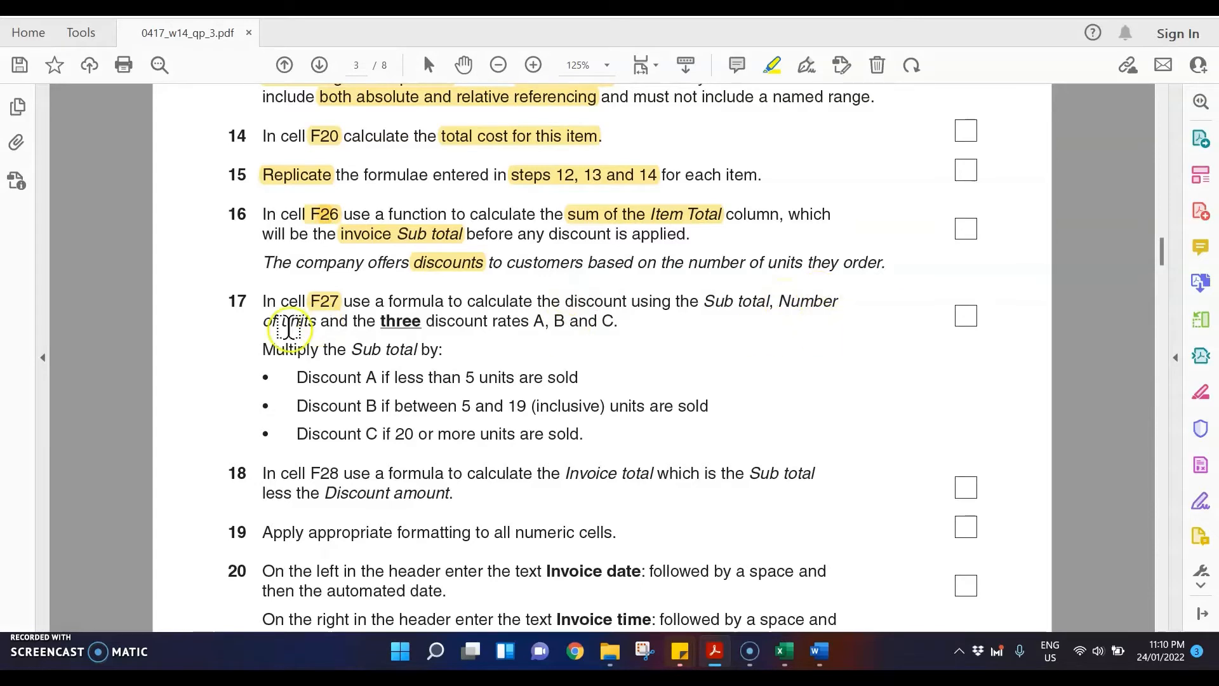
left_click_drag(702, 304, 594, 320)
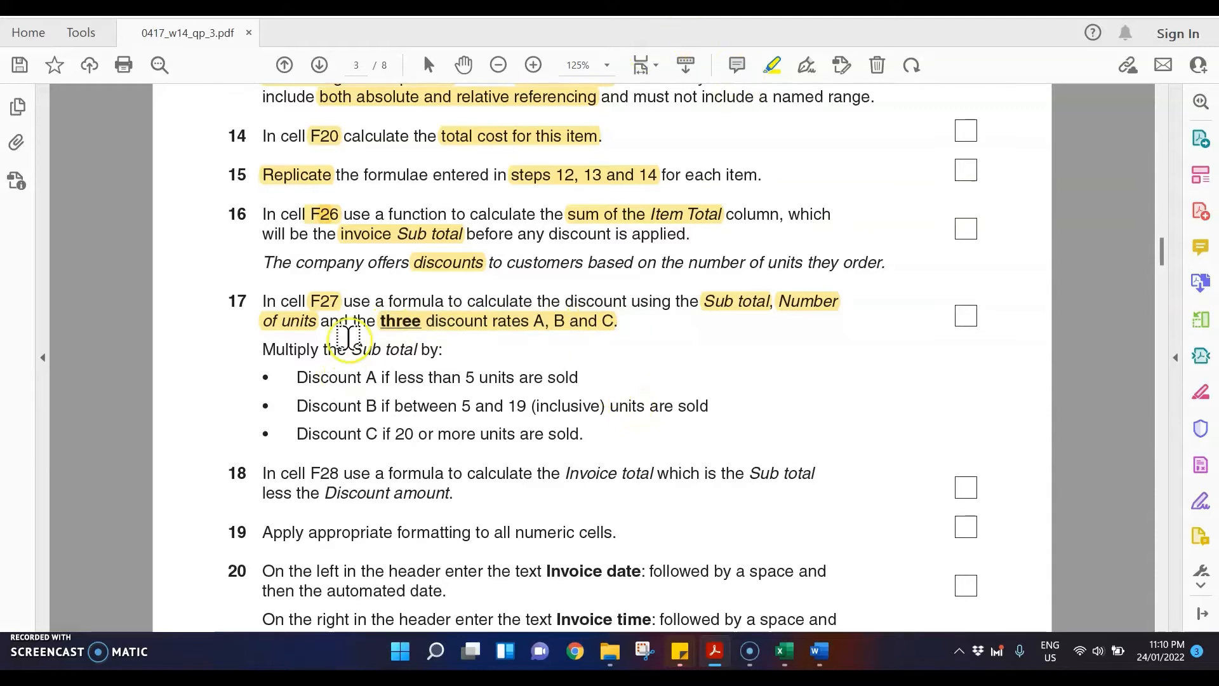
Step: Highlight "Multiply", "Sub total" and the conditions for Discount A (less than 5), Discount B (between 5 and 19) and Discount C (20 or more)
left_click_drag(279, 355, 411, 370)
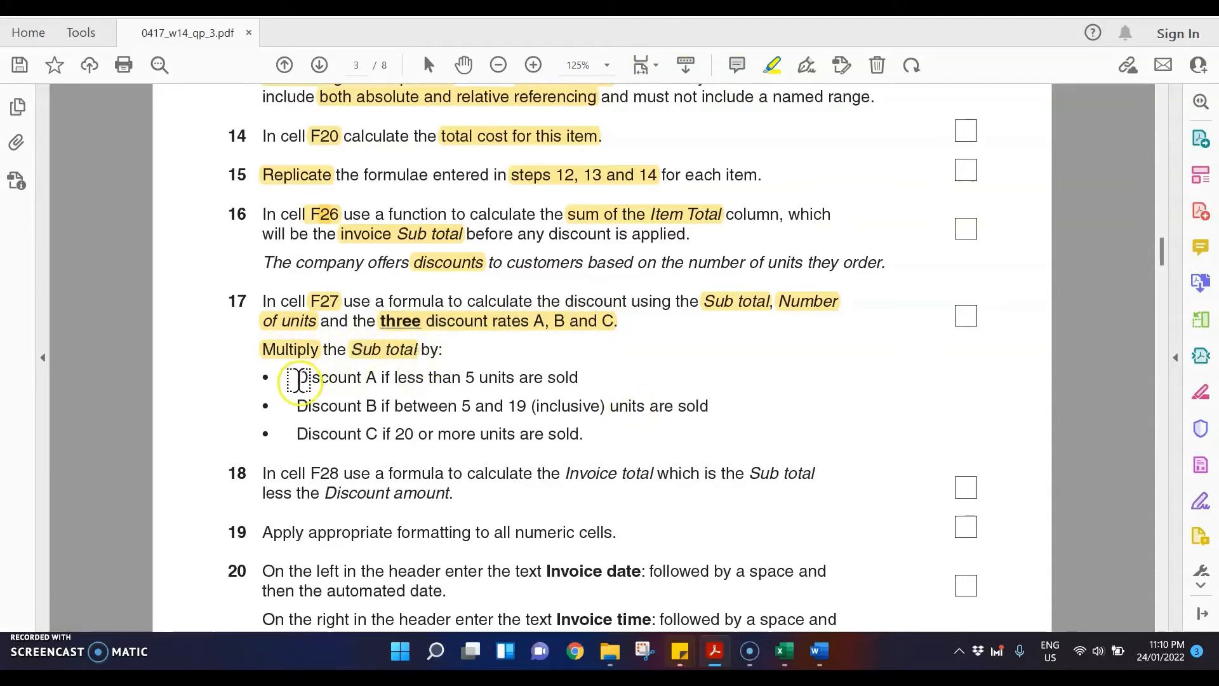
left_click_drag(296, 379, 390, 379)
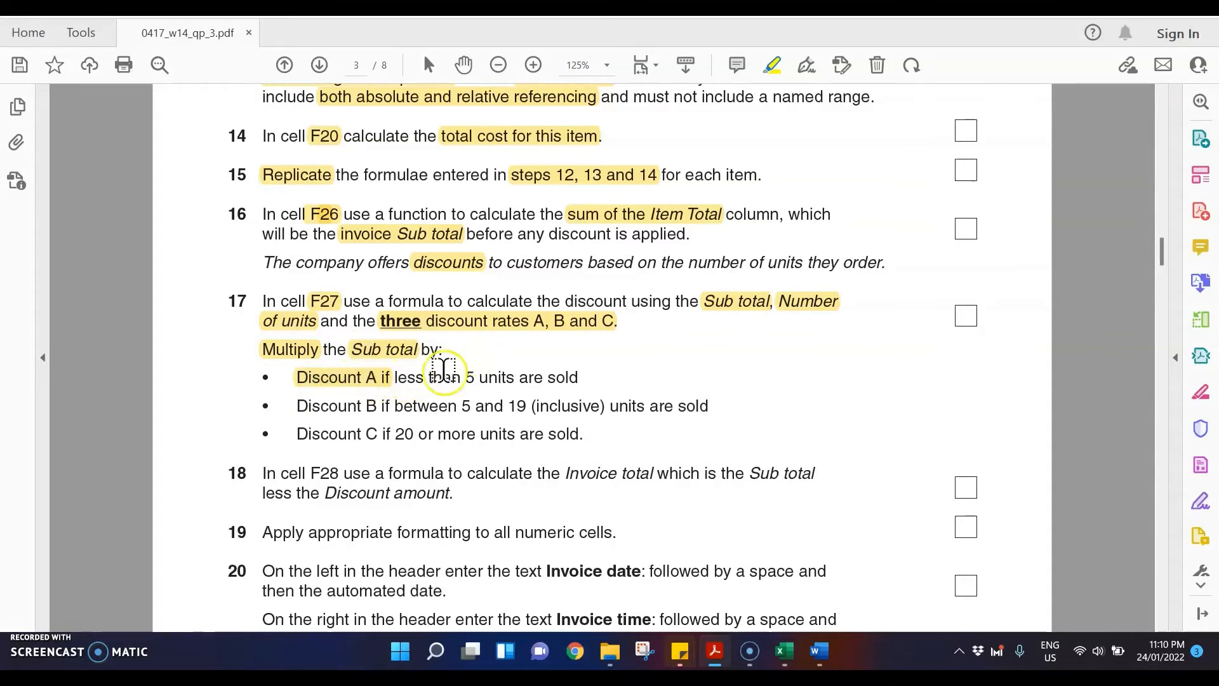
left_click_drag(481, 379, 411, 384)
left_click_drag(296, 406, 379, 407)
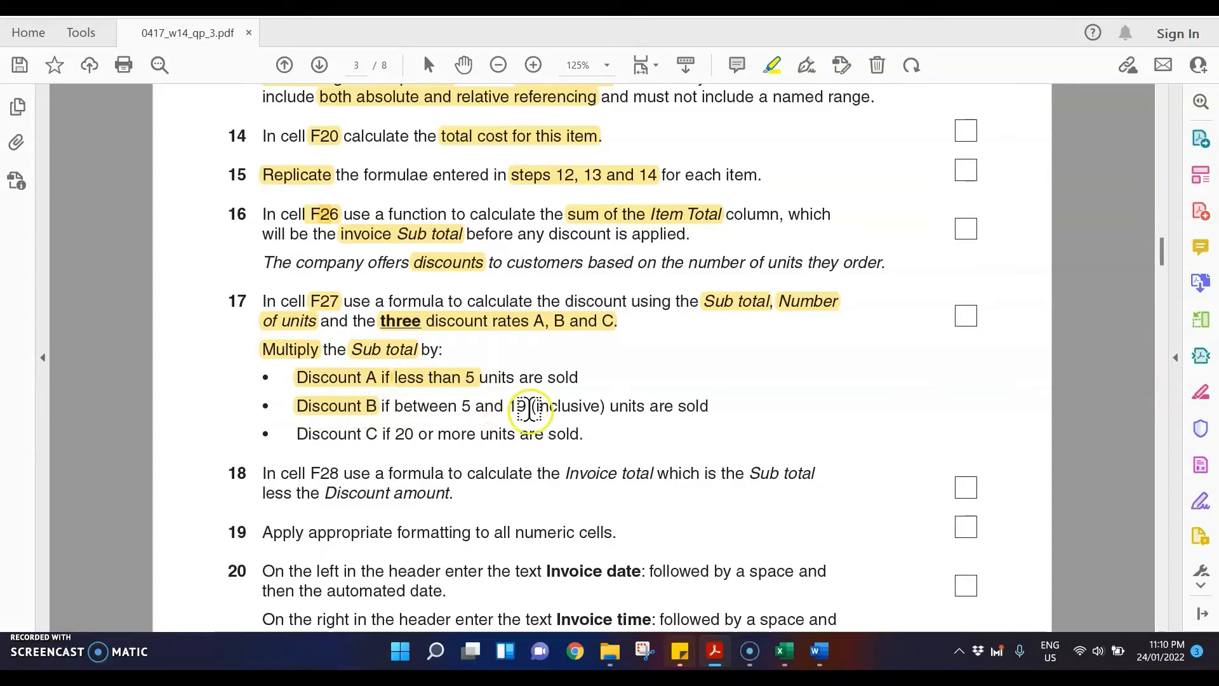
left_click_drag(528, 409, 402, 414)
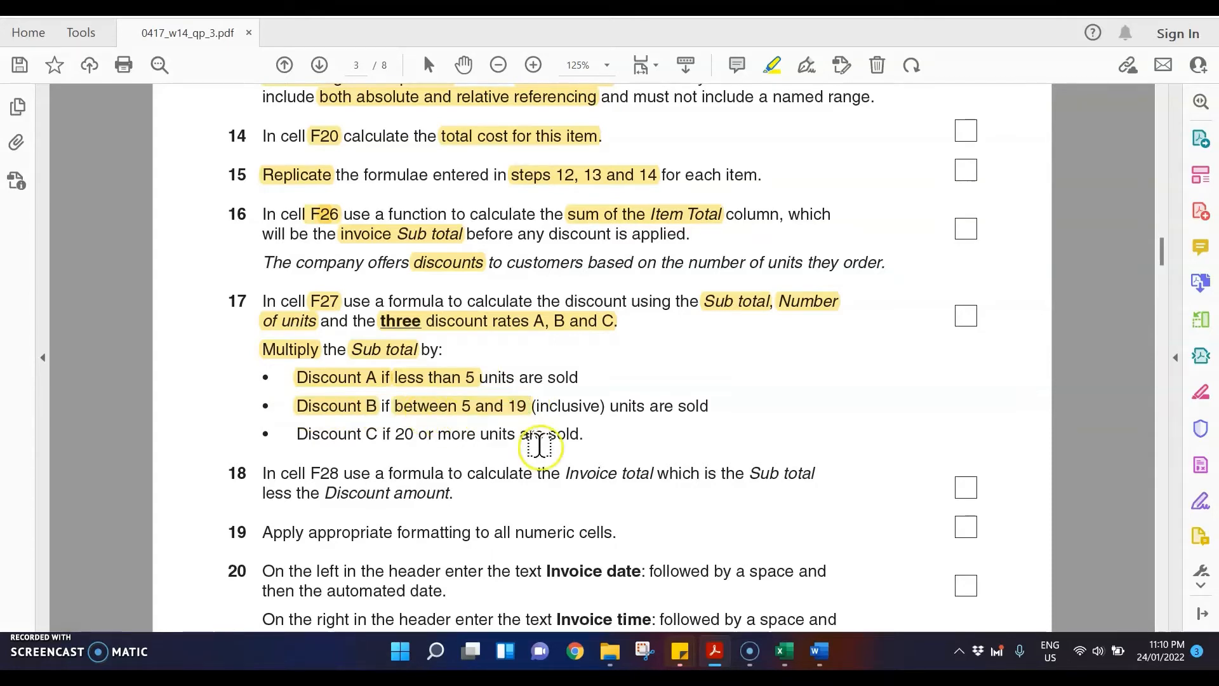
left_click_drag(297, 433, 475, 434)
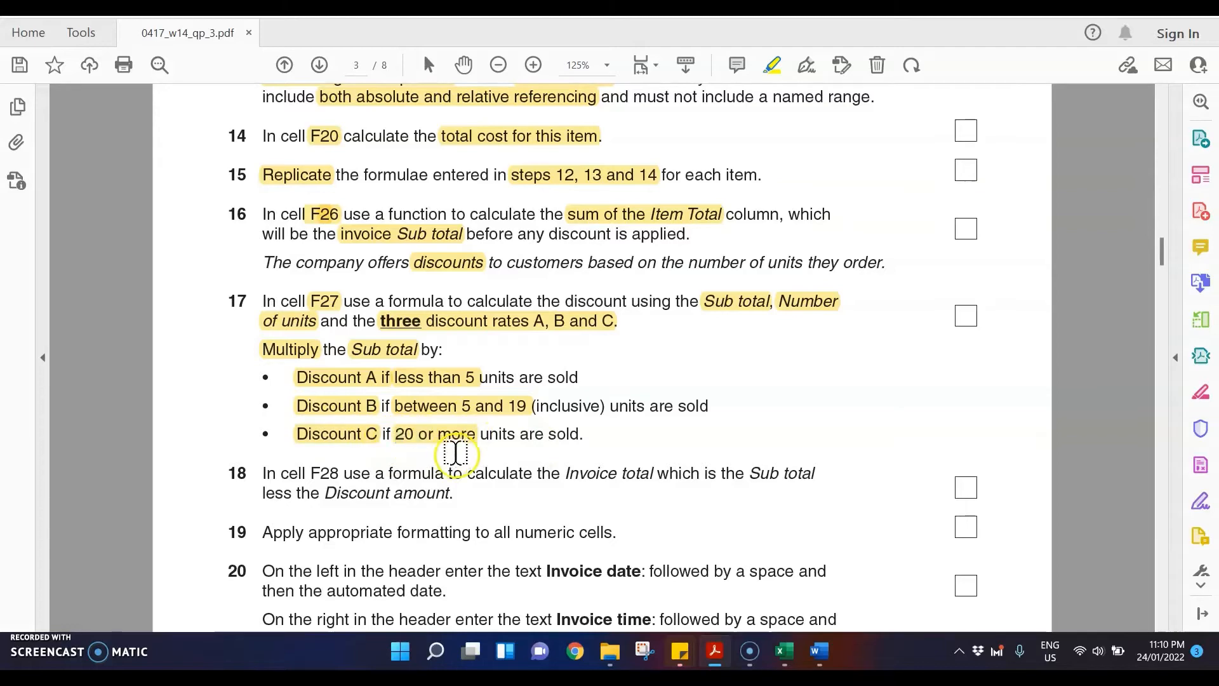
Step: With the freehand drawing tool, after checking the Sub total cell in N14invoice, write "F26*" beside "Multiply the Sub total by" and "IF" beside the discount bullets
left_click(1199, 247)
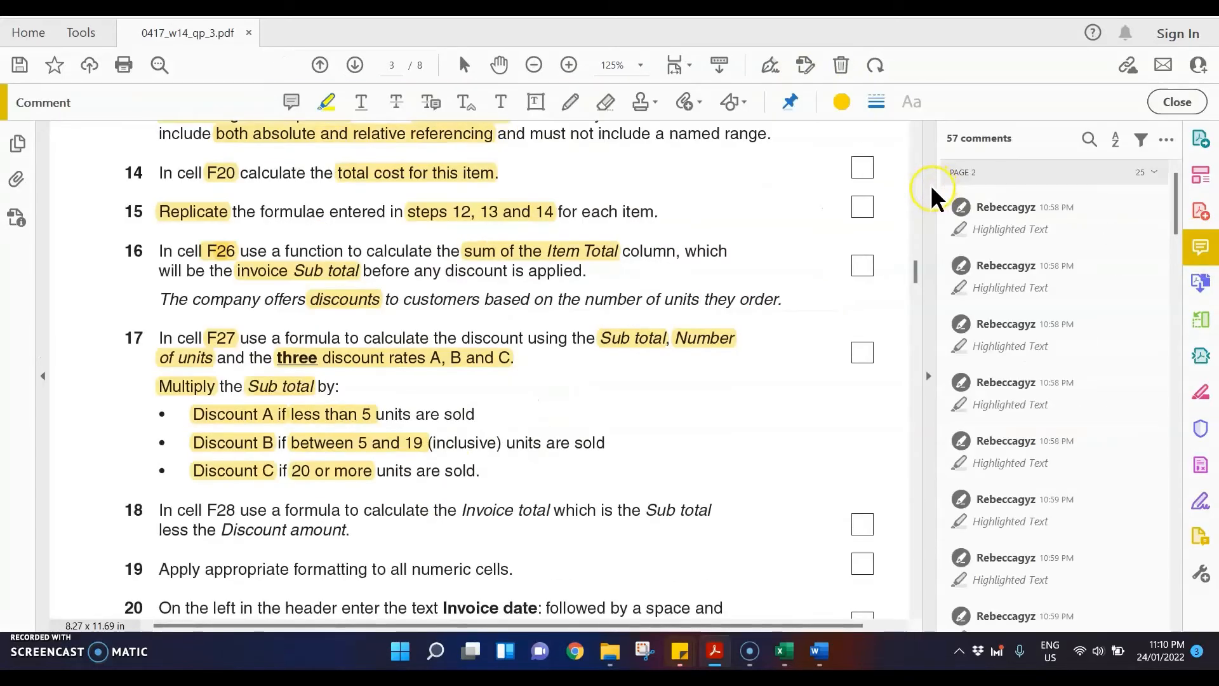
left_click(930, 188)
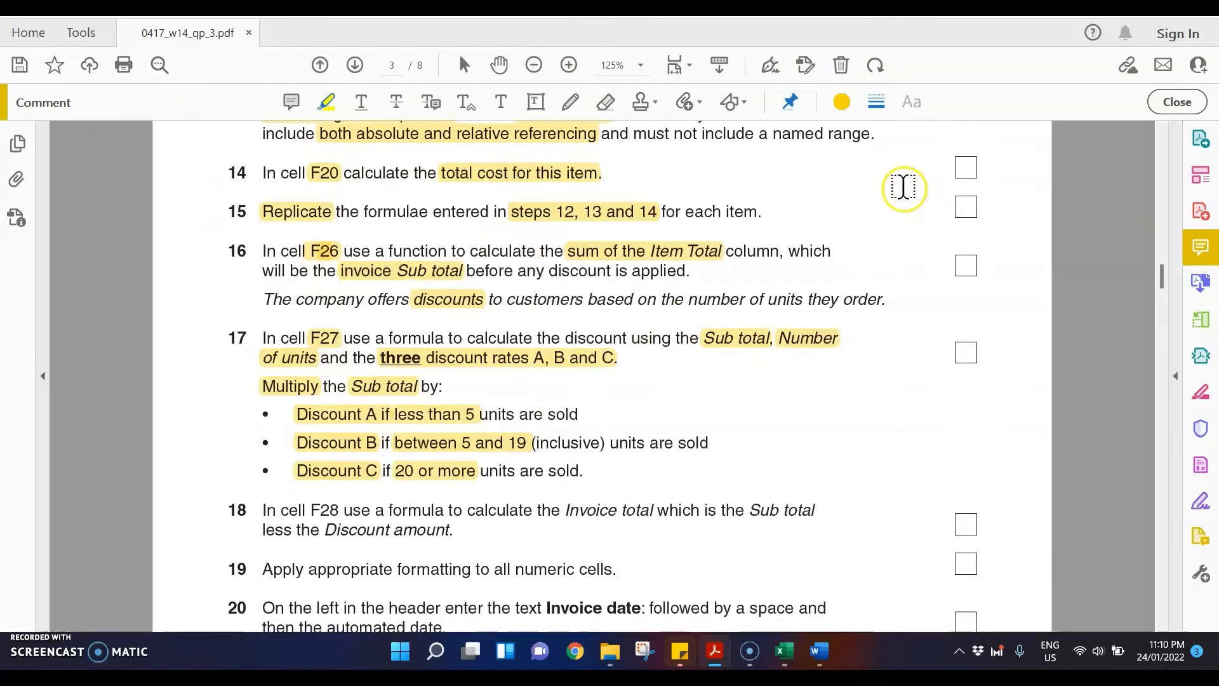
left_click(570, 102)
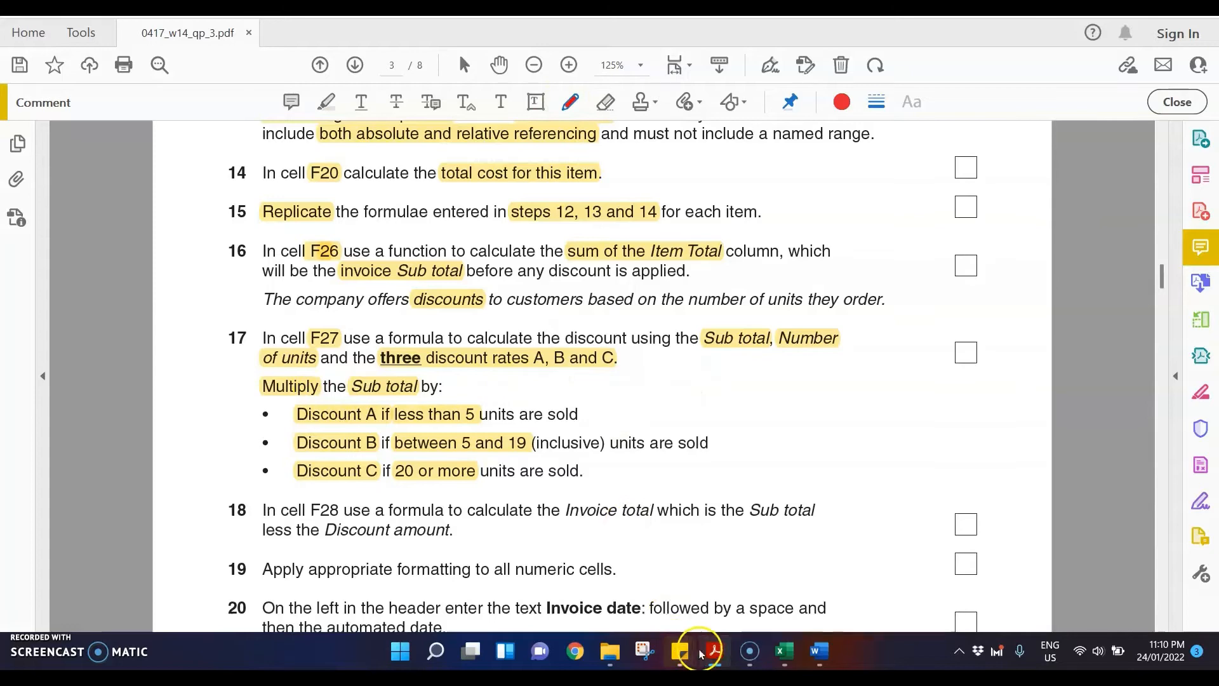
mouse_move(791, 656)
left_click(654, 572)
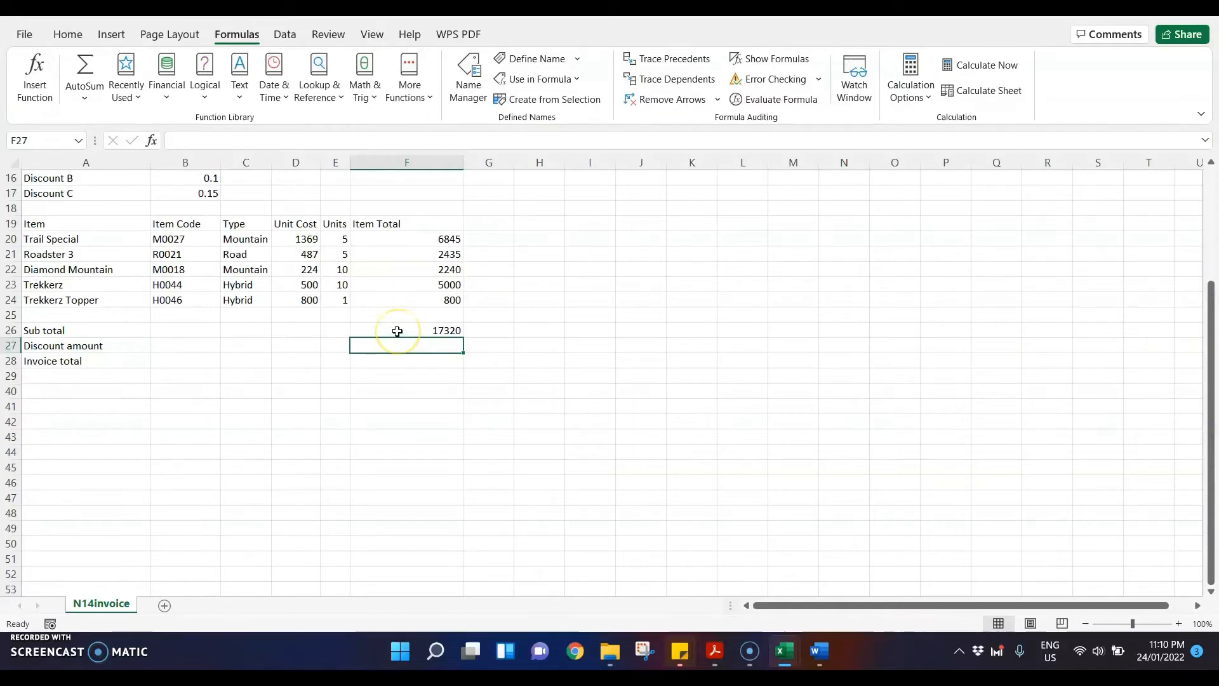
left_click(712, 652)
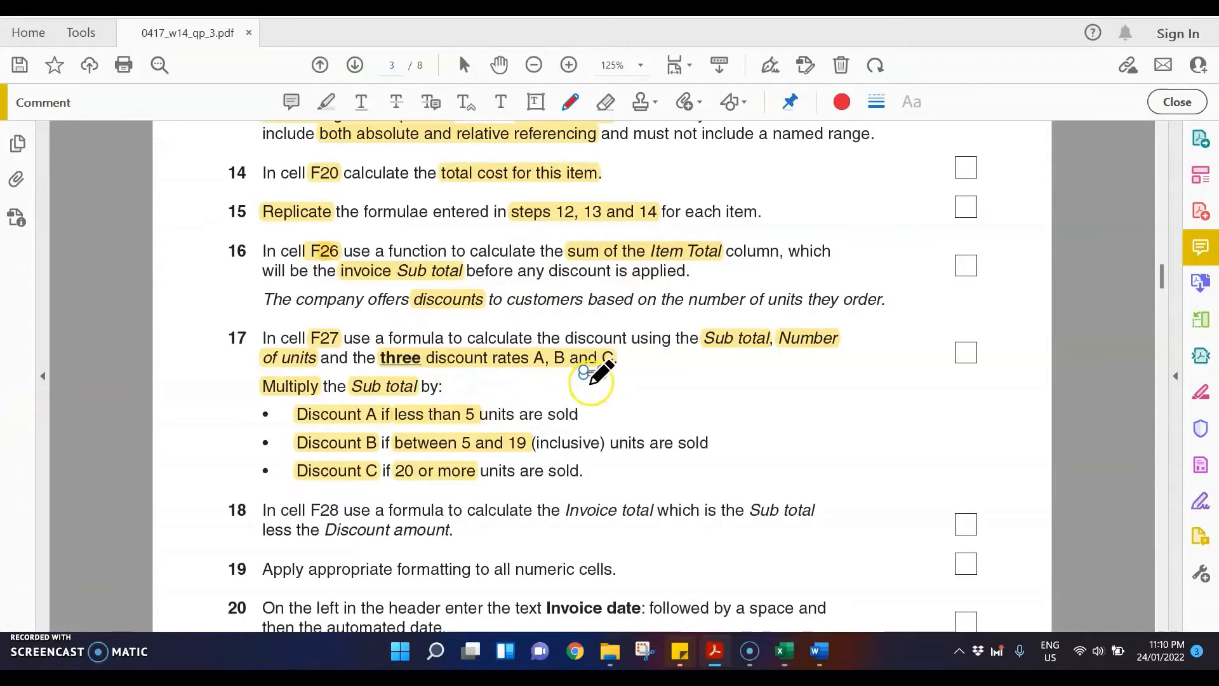
mouse_move(591, 382)
left_mouse_down()
mouse_move(610, 395)
mouse_move(670, 373)
mouse_move(649, 381)
mouse_move(662, 383)
left_mouse_up()
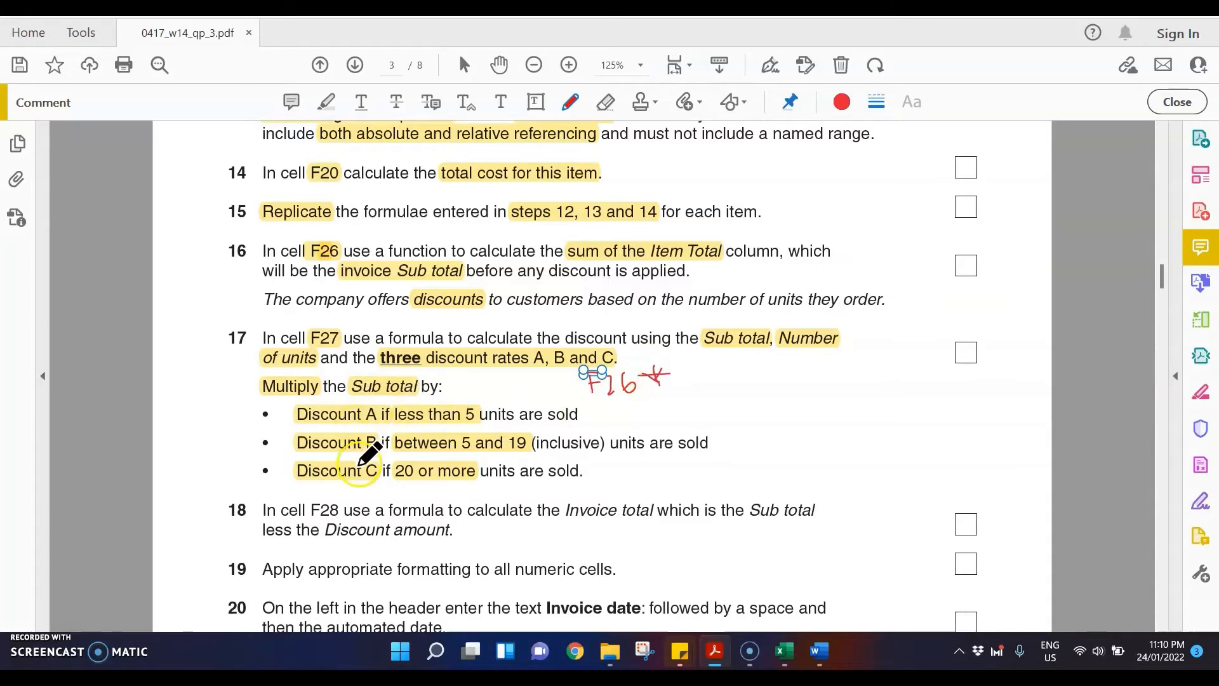
mouse_move(200, 417)
left_mouse_down()
mouse_move(197, 463)
mouse_move(228, 416)
mouse_move(219, 458)
left_mouse_up()
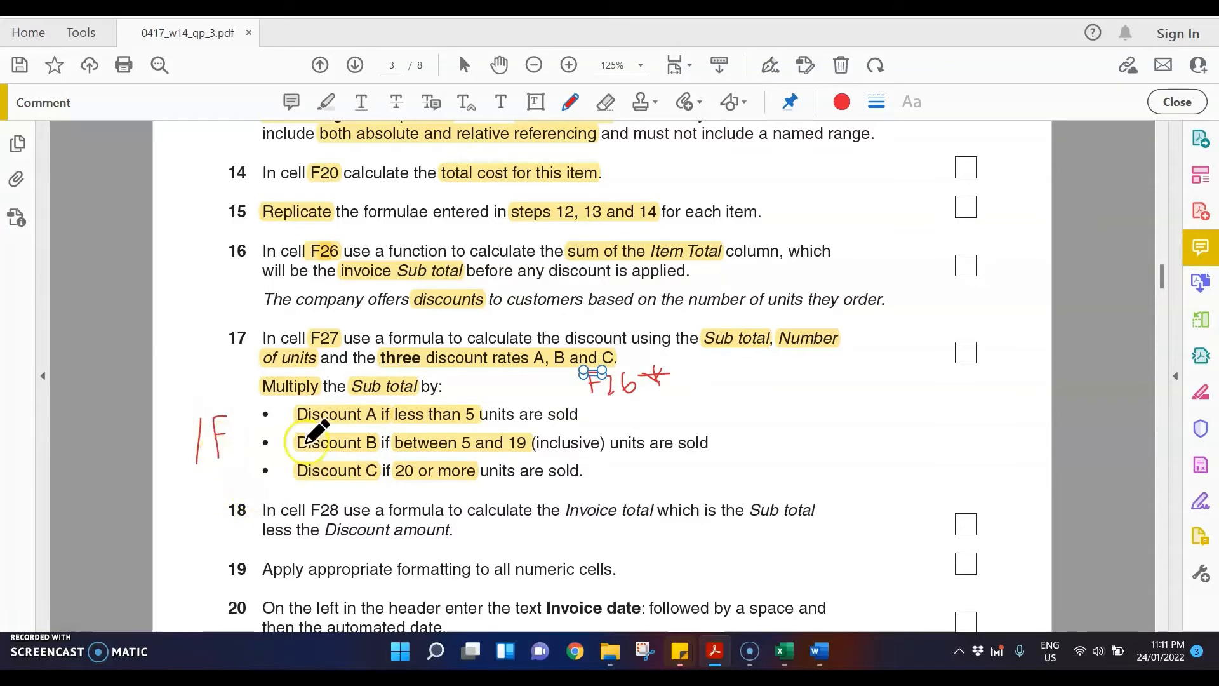
Step: Draw a horizontal number line beside the discount bullets and mark it with freehand ticks labelled 5 and 20
left_click(744, 102)
left_click(782, 147)
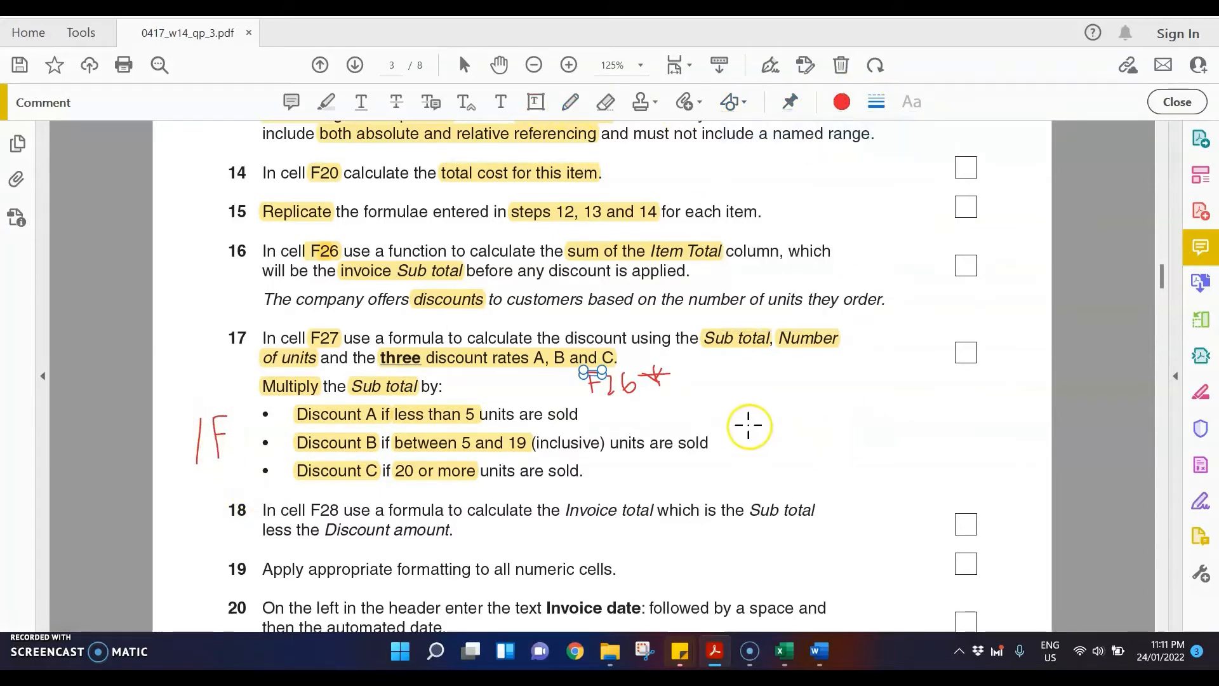
left_click_drag(748, 424, 1003, 423)
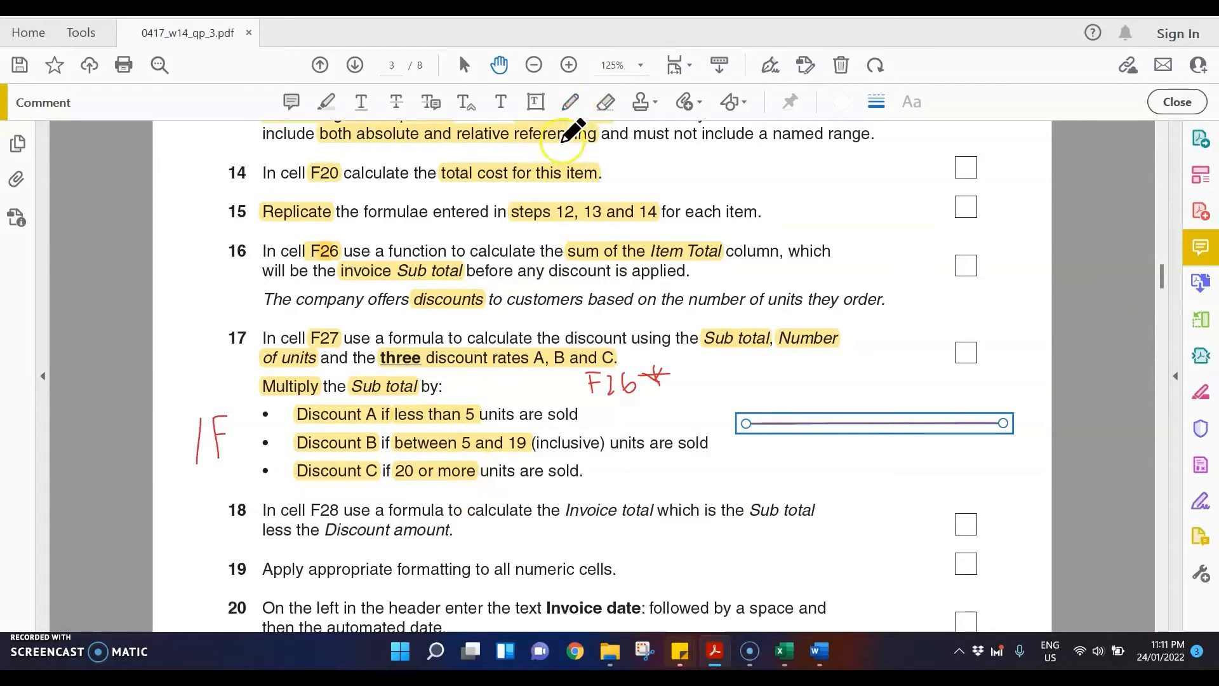
mouse_move(795, 414)
left_mouse_down()
mouse_move(795, 465)
mouse_move(803, 445)
left_mouse_up()
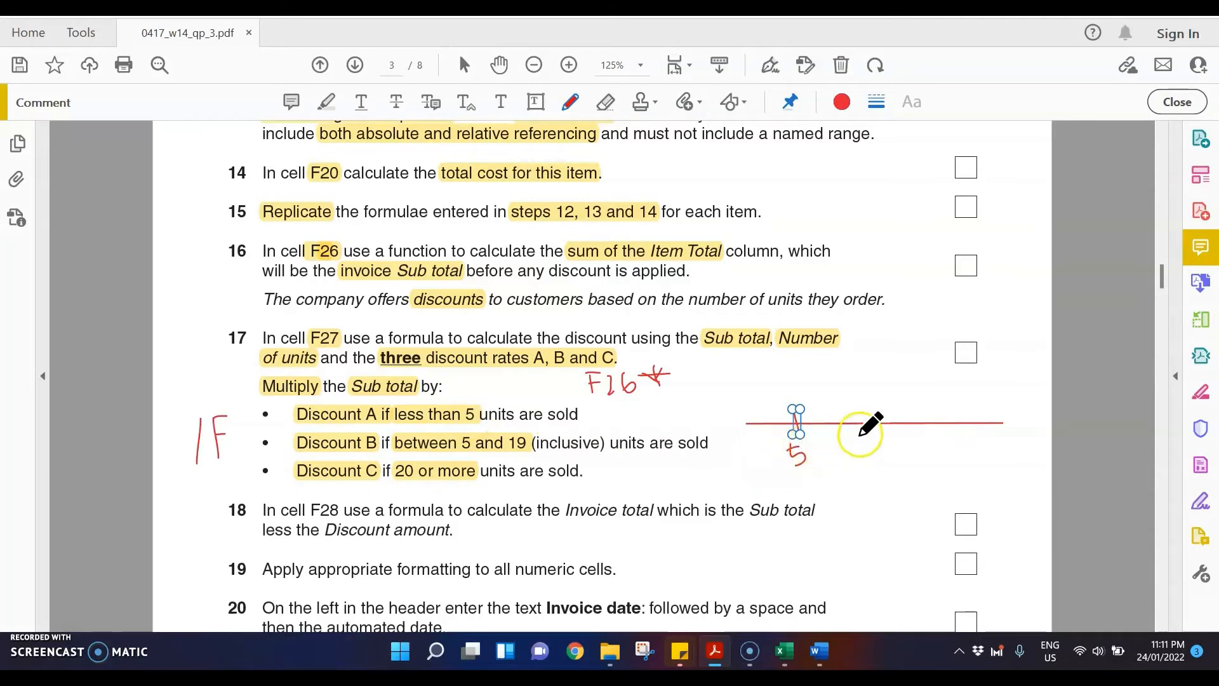
mouse_move(944, 411)
left_mouse_down()
mouse_move(947, 465)
mouse_move(960, 458)
left_mouse_up()
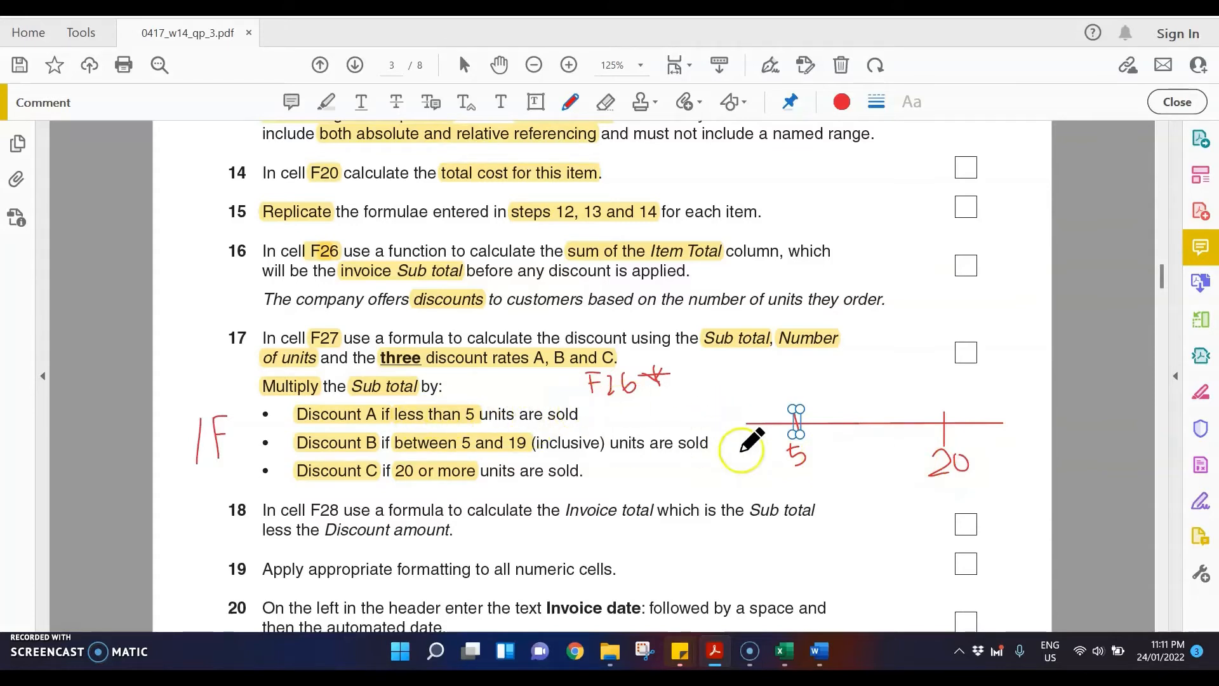
Step: Label the number line freehand with "<5" and "A" before the 5 tick, and "B" between the 5 and 20 ticks
mouse_move(744, 392)
left_mouse_down()
mouse_move(730, 402)
mouse_move(747, 418)
mouse_move(770, 408)
mouse_move(757, 416)
left_mouse_up()
left_click_drag(758, 392, 775, 391)
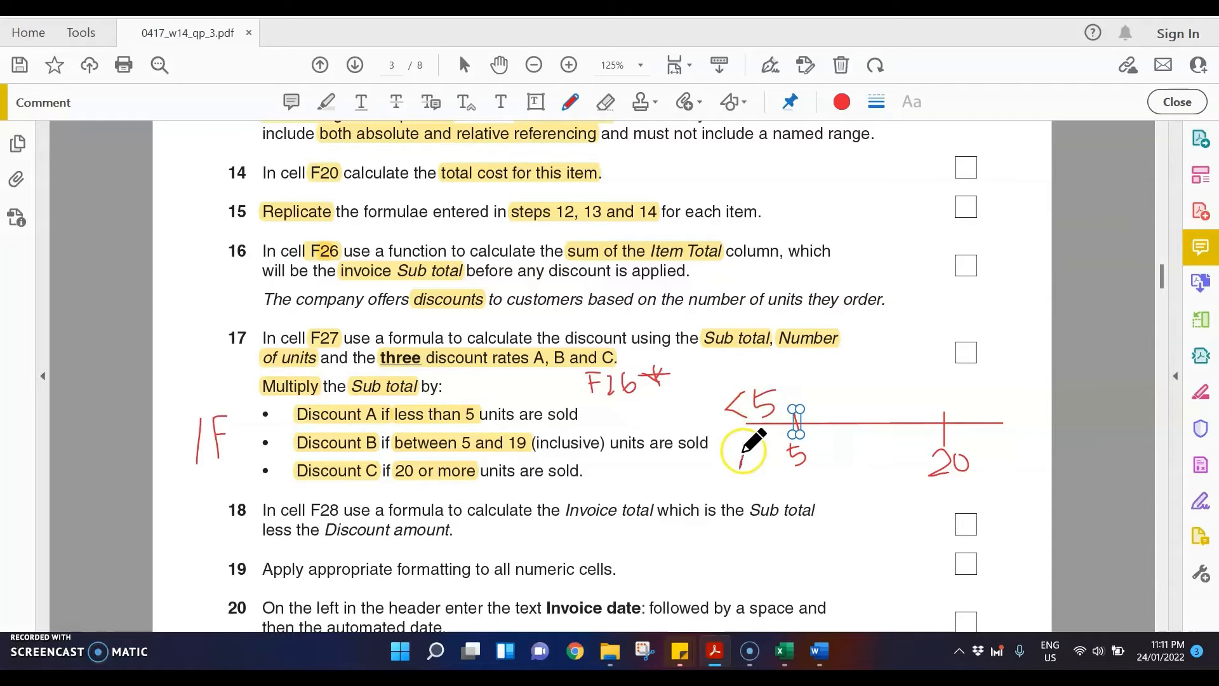
mouse_move(741, 467)
left_mouse_down()
mouse_move(756, 470)
mouse_move(754, 458)
left_mouse_up()
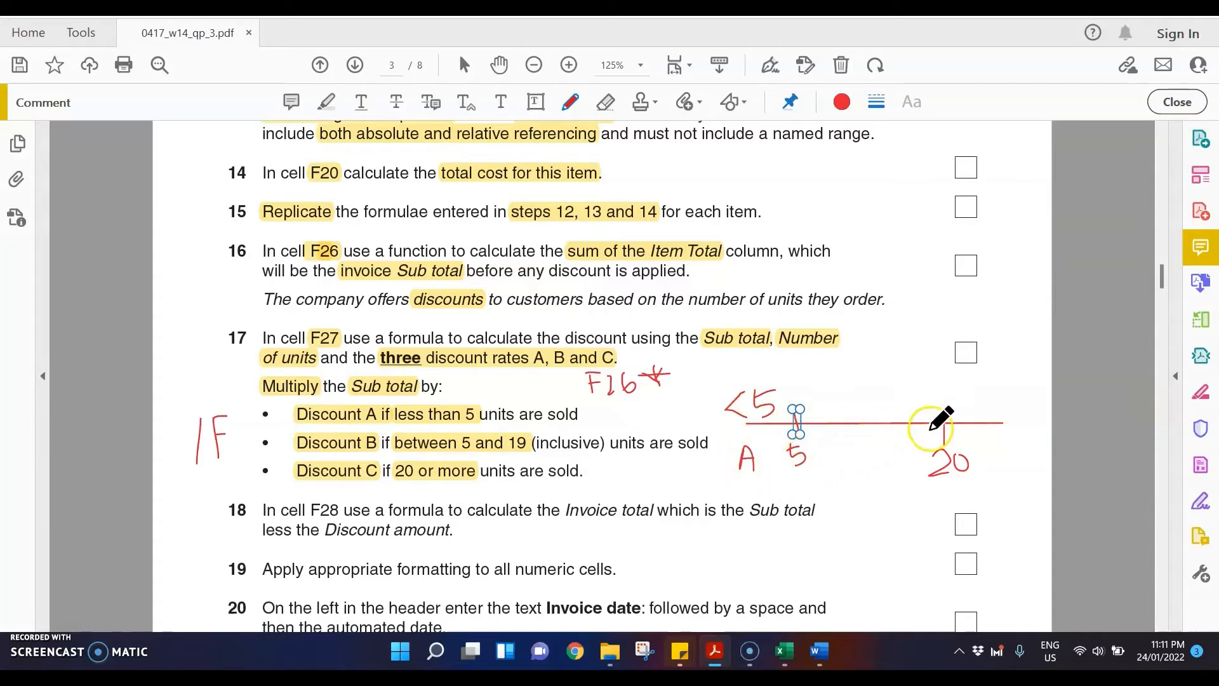
mouse_move(853, 451)
left_mouse_down()
mouse_move(854, 477)
mouse_move(866, 462)
mouse_move(857, 469)
mouse_move(875, 475)
mouse_move(851, 480)
left_mouse_up()
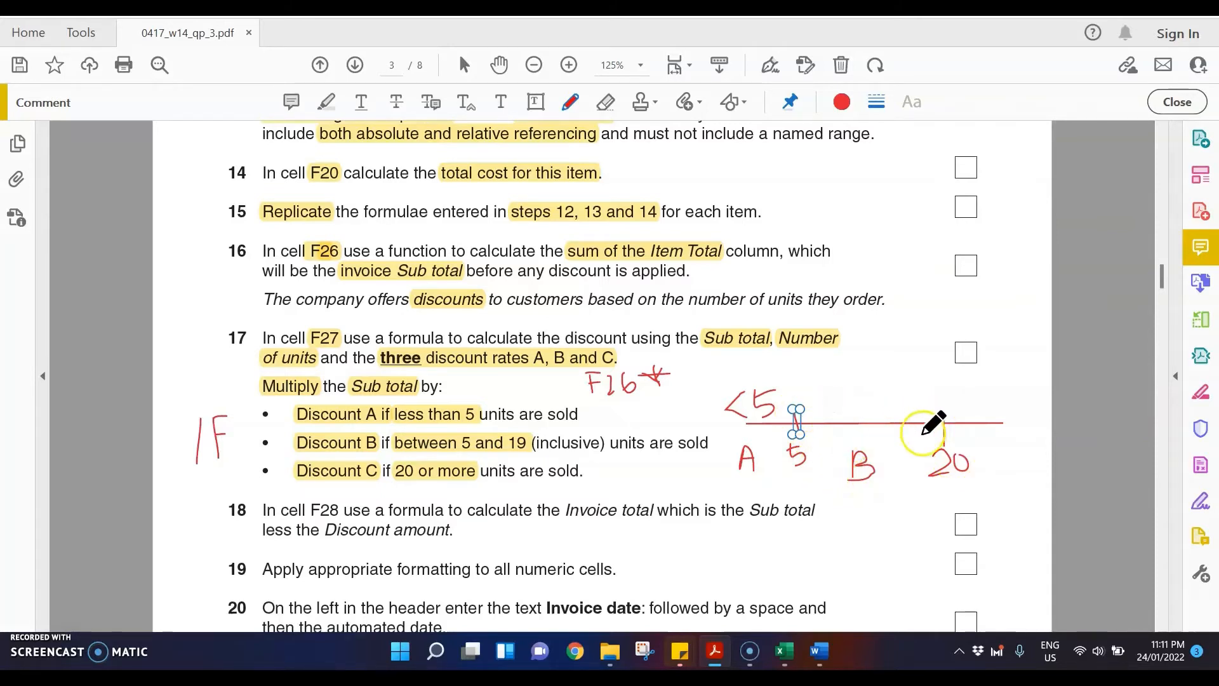
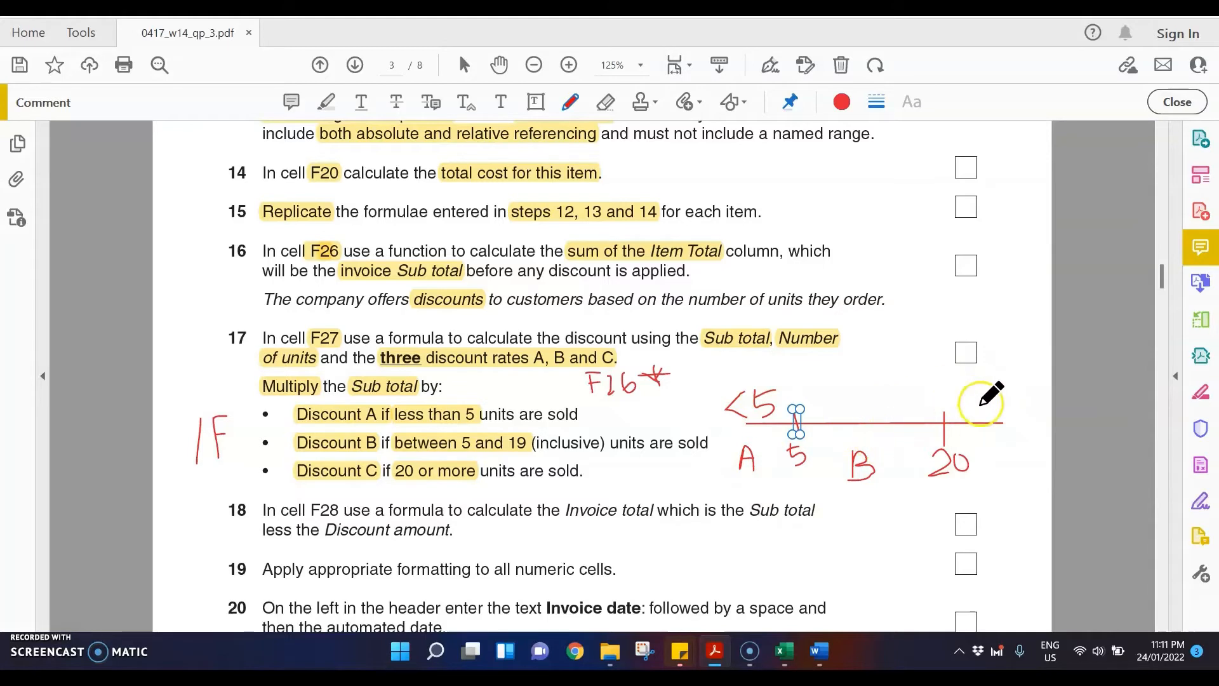
Step: Label the number line freehand with "<20" above the B segment and "C" beyond the 20 tick
mouse_move(867, 382)
left_mouse_down()
mouse_move(848, 402)
mouse_move(901, 402)
mouse_move(914, 373)
mouse_move(912, 390)
left_mouse_up()
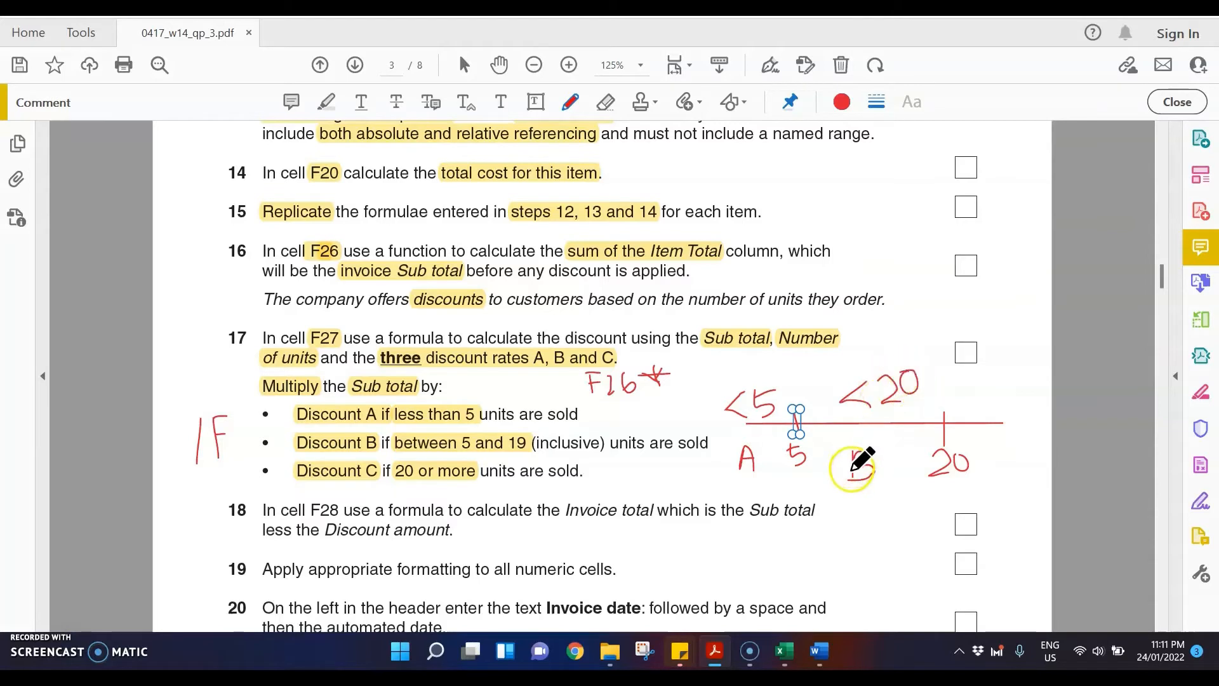
left_click_drag(852, 471, 857, 478)
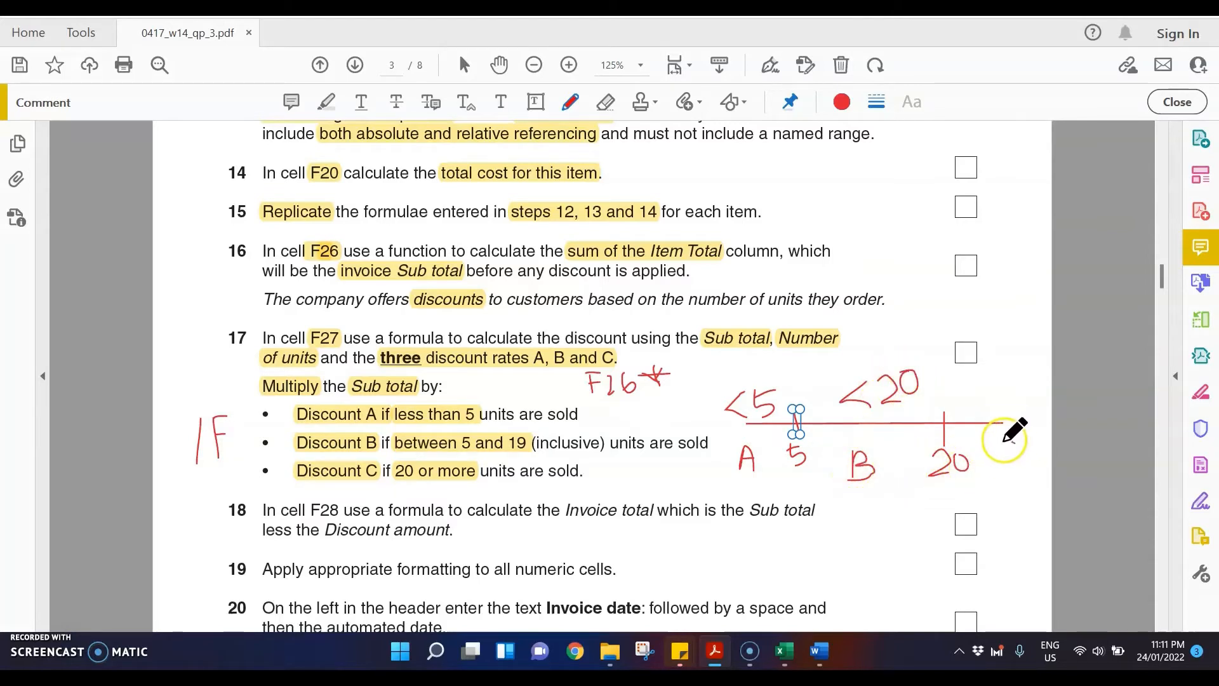
left_click_drag(1008, 443, 1015, 463)
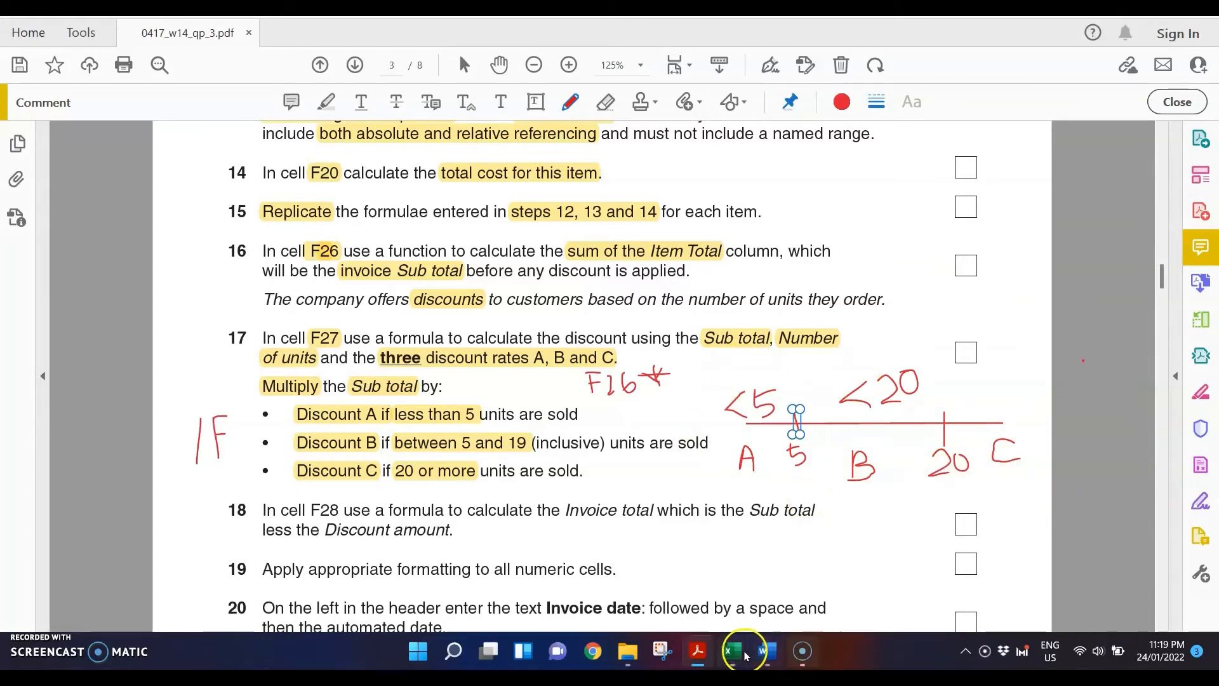
Step: Switch to the N14invoice sheet in Excel and begin the discount amount formula in F27 with =F26*IF
mouse_move(715, 644)
left_click(540, 559)
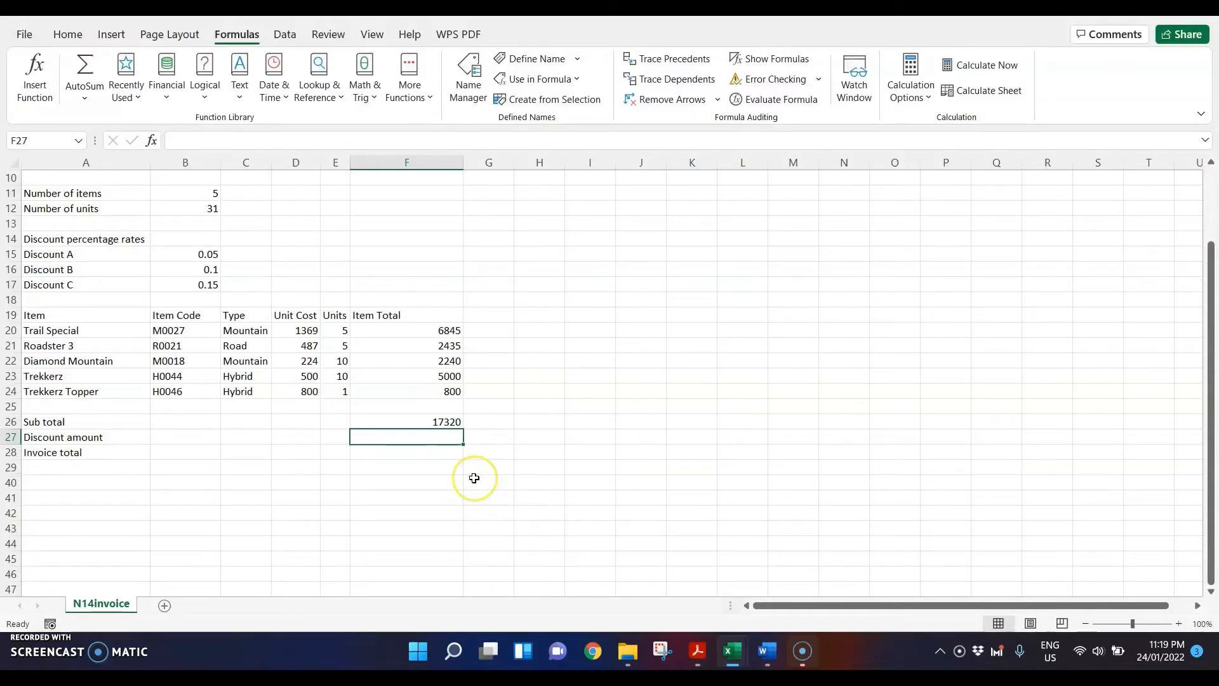
type("=")
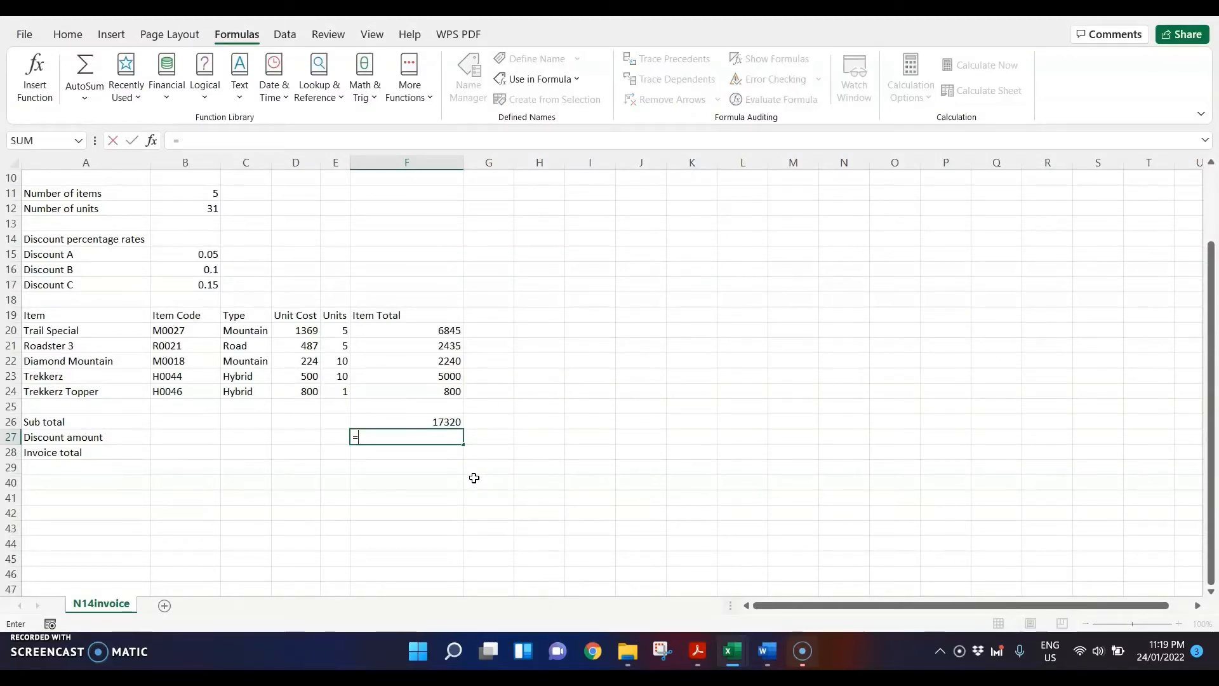
left_click(403, 421)
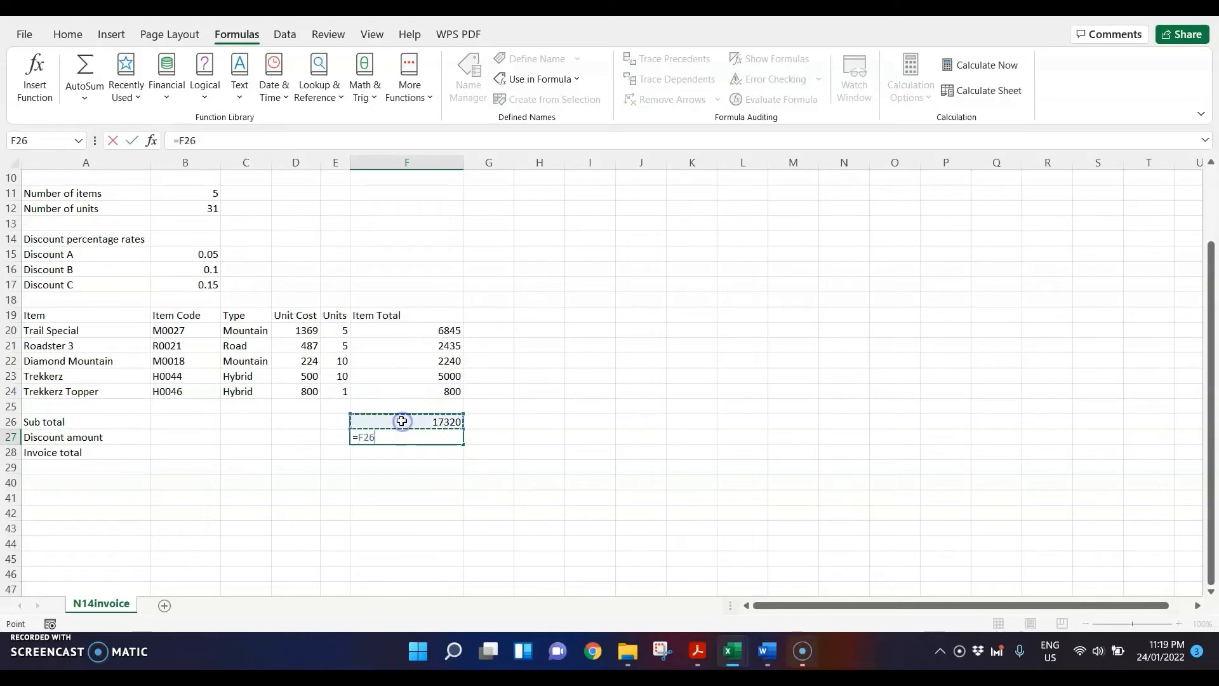
type("*IF")
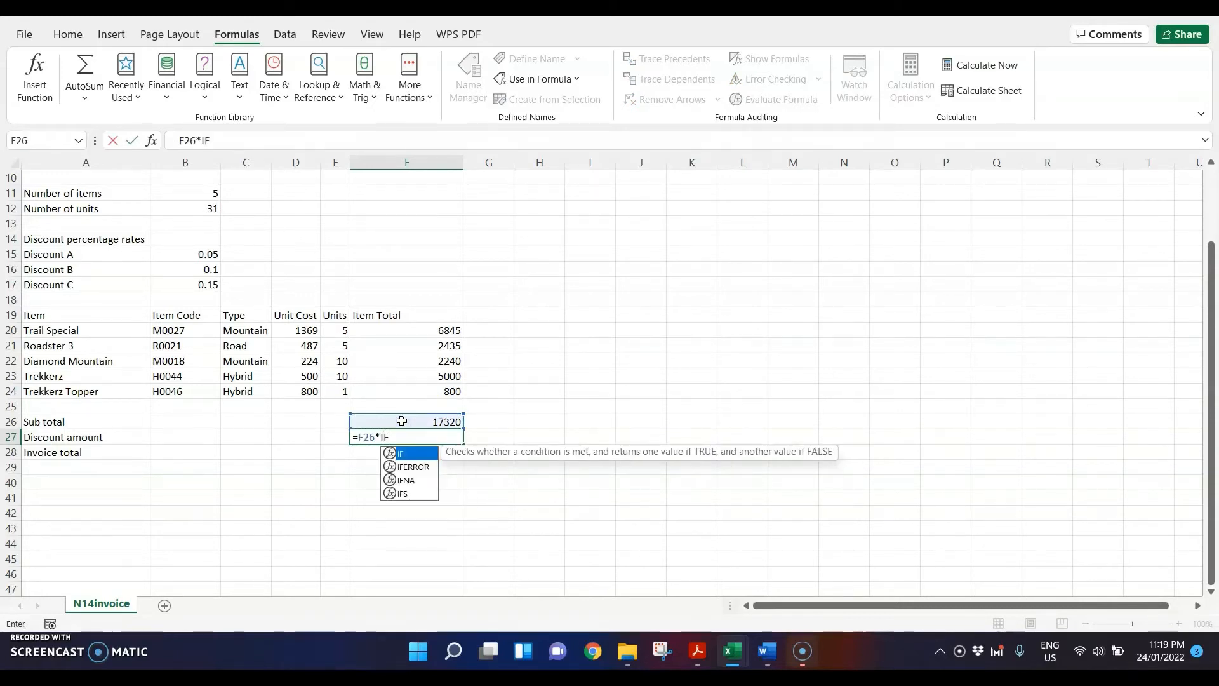
Step: After checking step 17 in the question paper, extend the F27 formula with the Discount A condition (B12<5,B15, using the Number of units
left_click(698, 650)
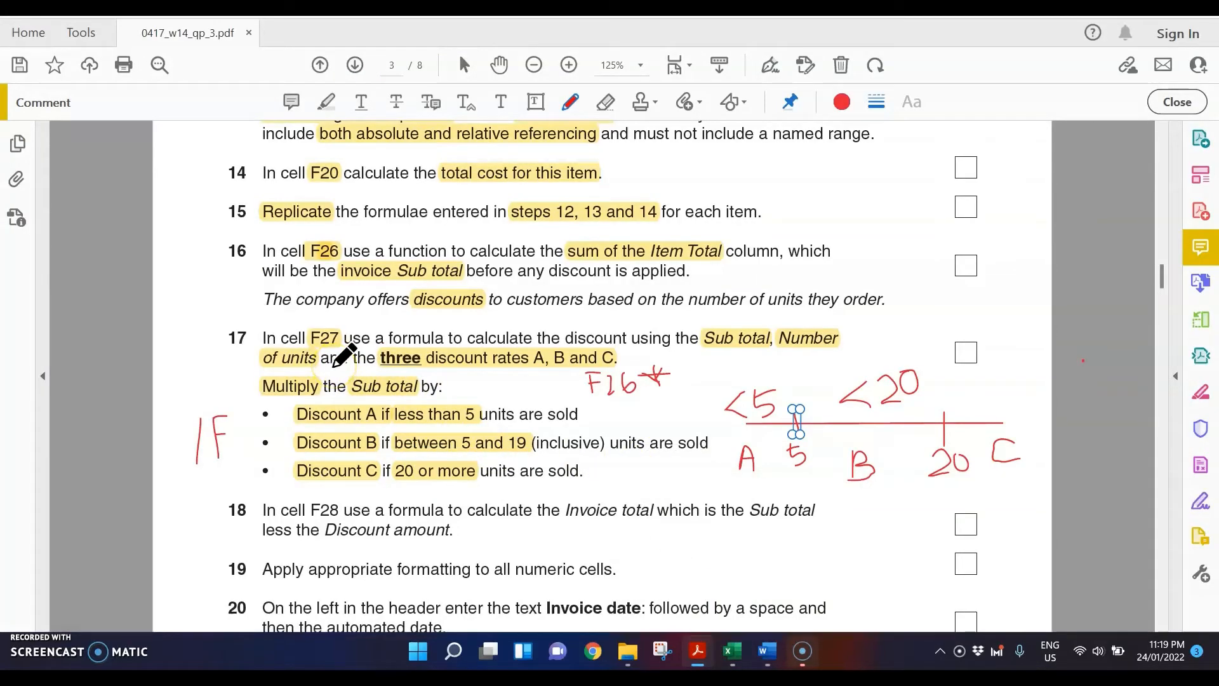
mouse_move(732, 651)
left_click(537, 543)
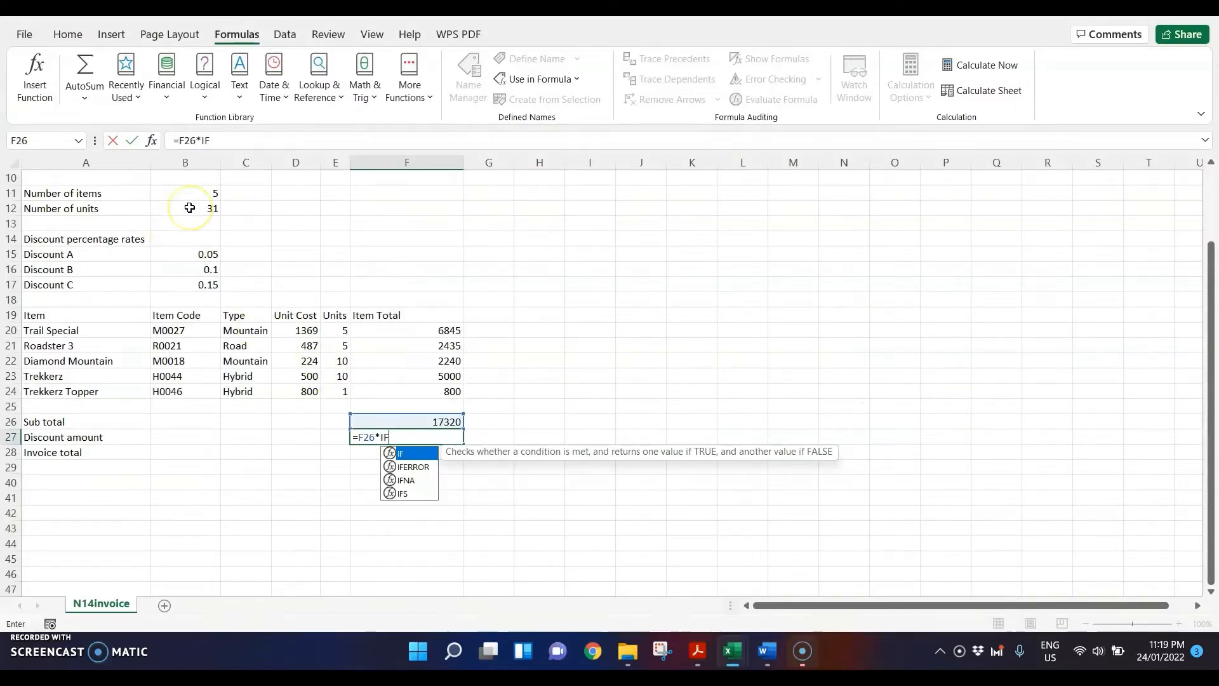
type("(")
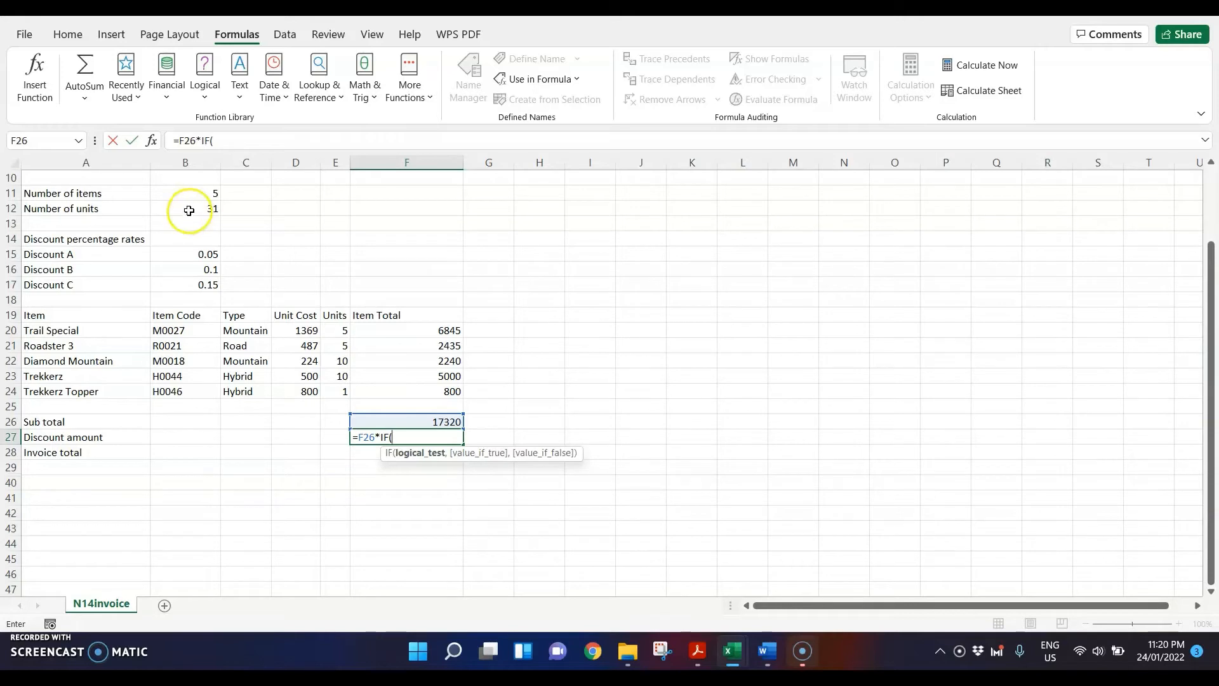
left_click(189, 211)
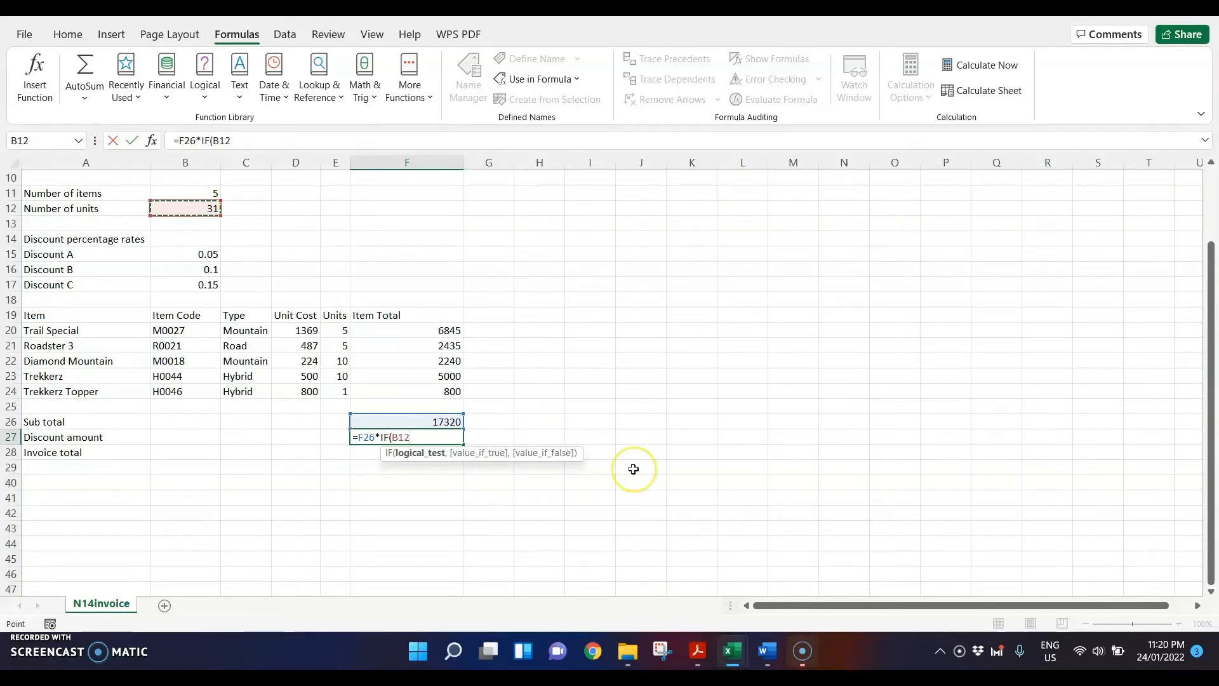
type("<5,")
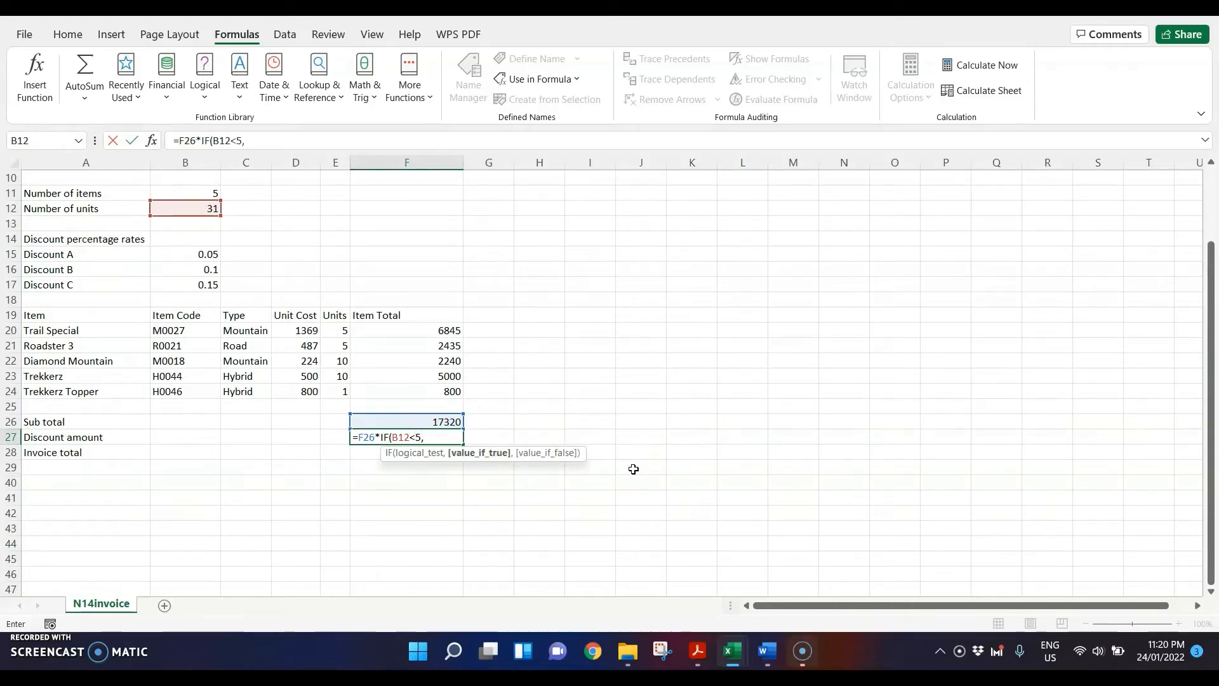
left_click(194, 253)
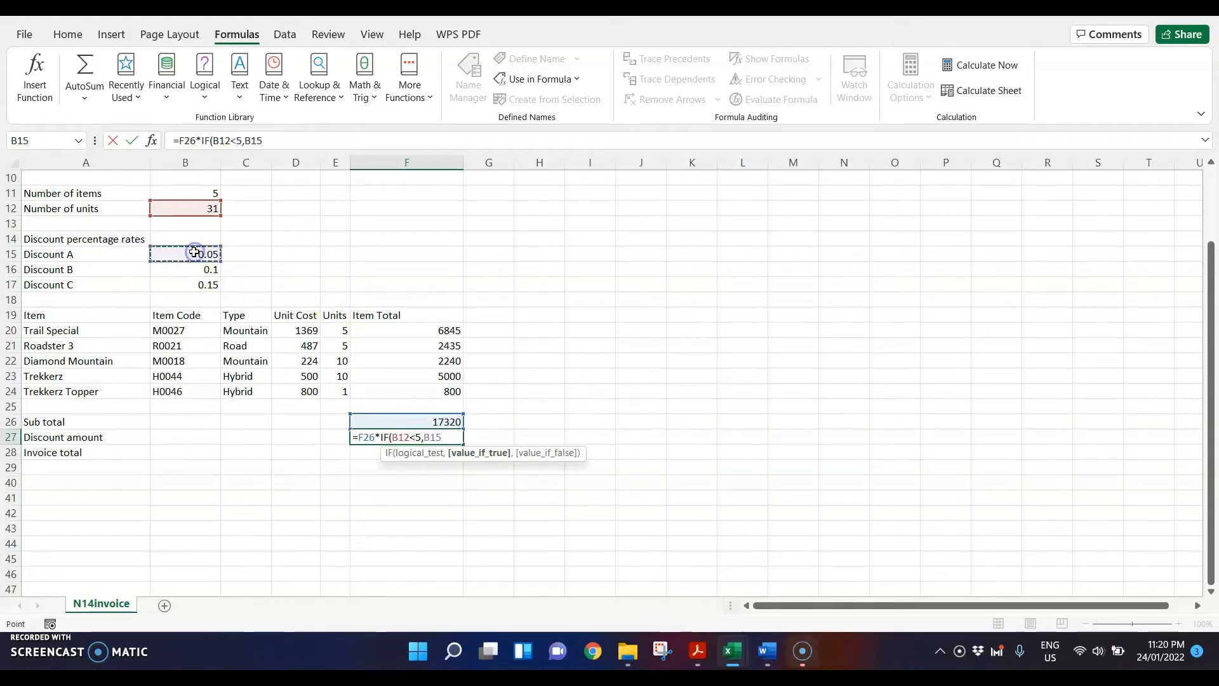
type(",")
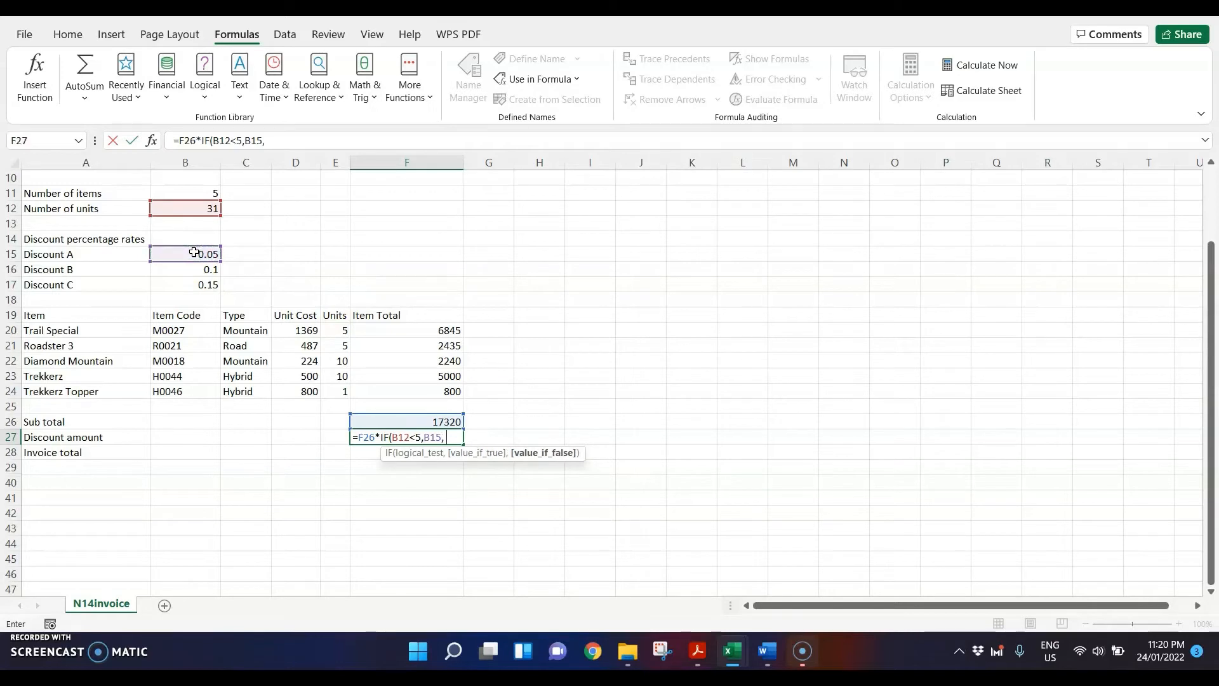
Step: Complete the F27 formula with the nested IF(B12<20, B16, B17) for Discounts B and C, closing both brackets and entering it
left_click(199, 264)
type("IF(")
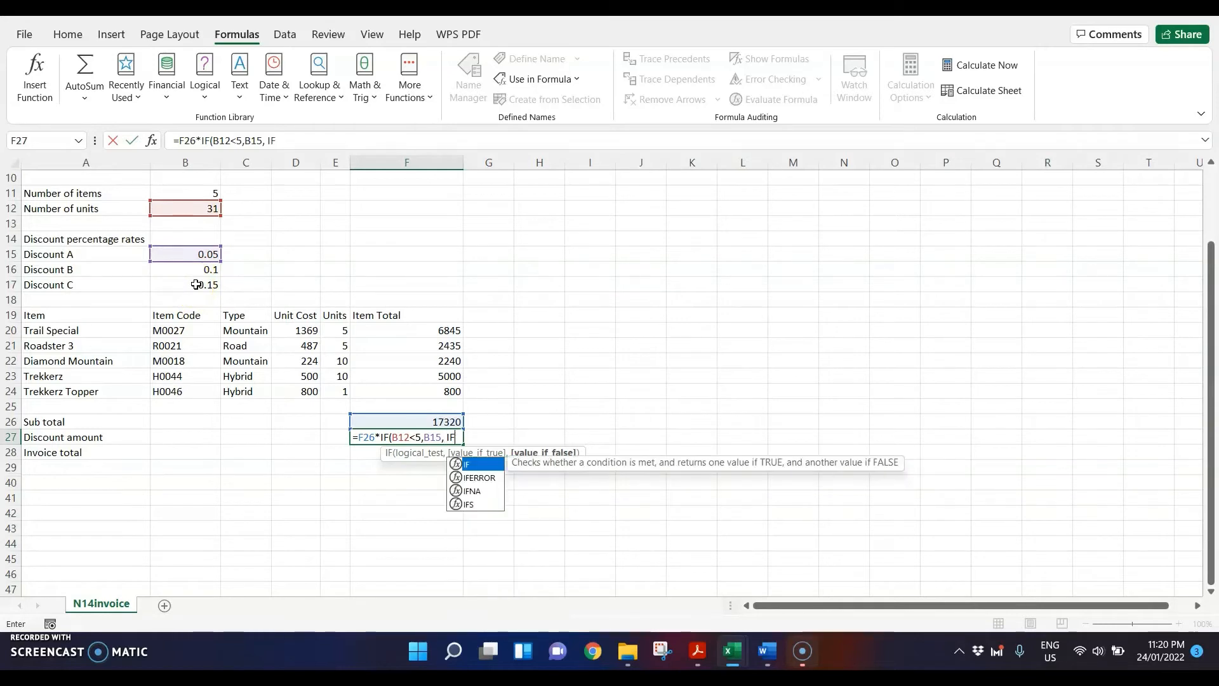
left_click(206, 208)
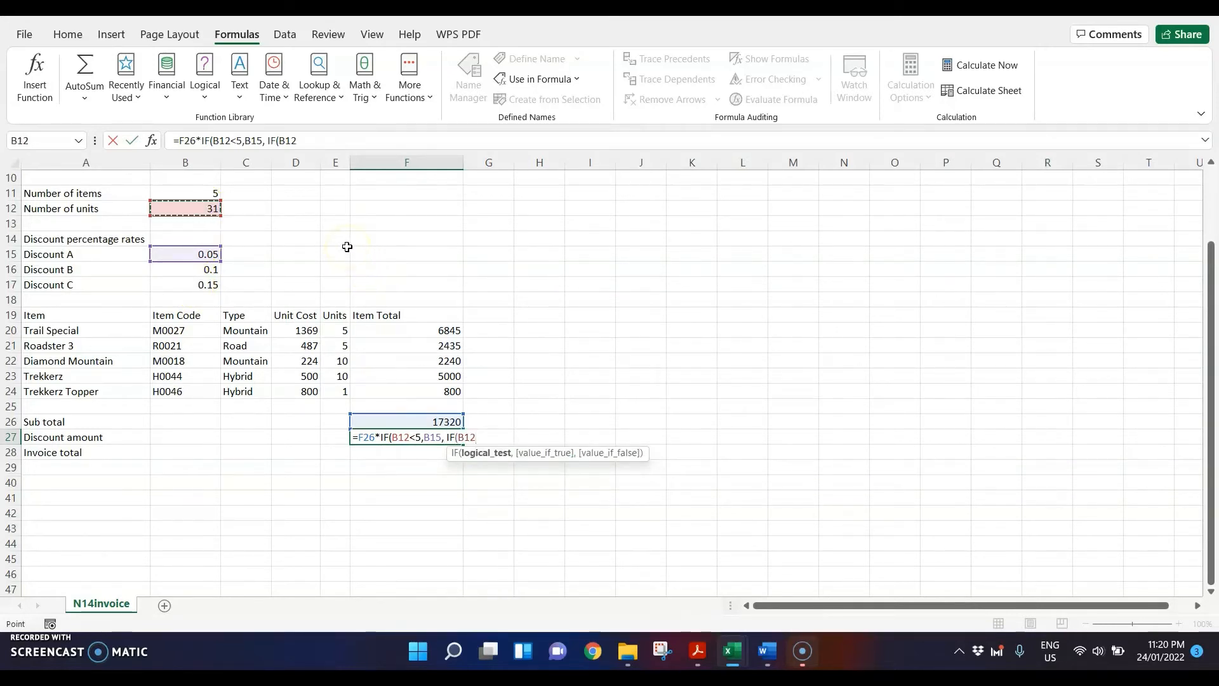
type("<20")
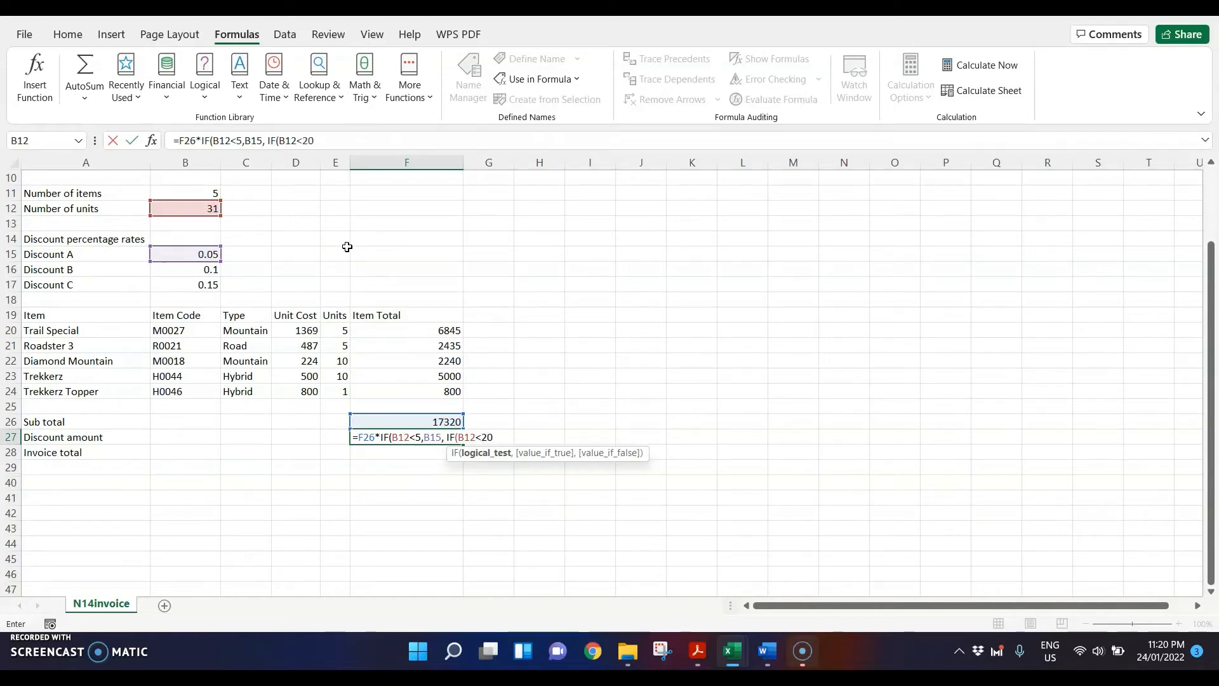
type(",")
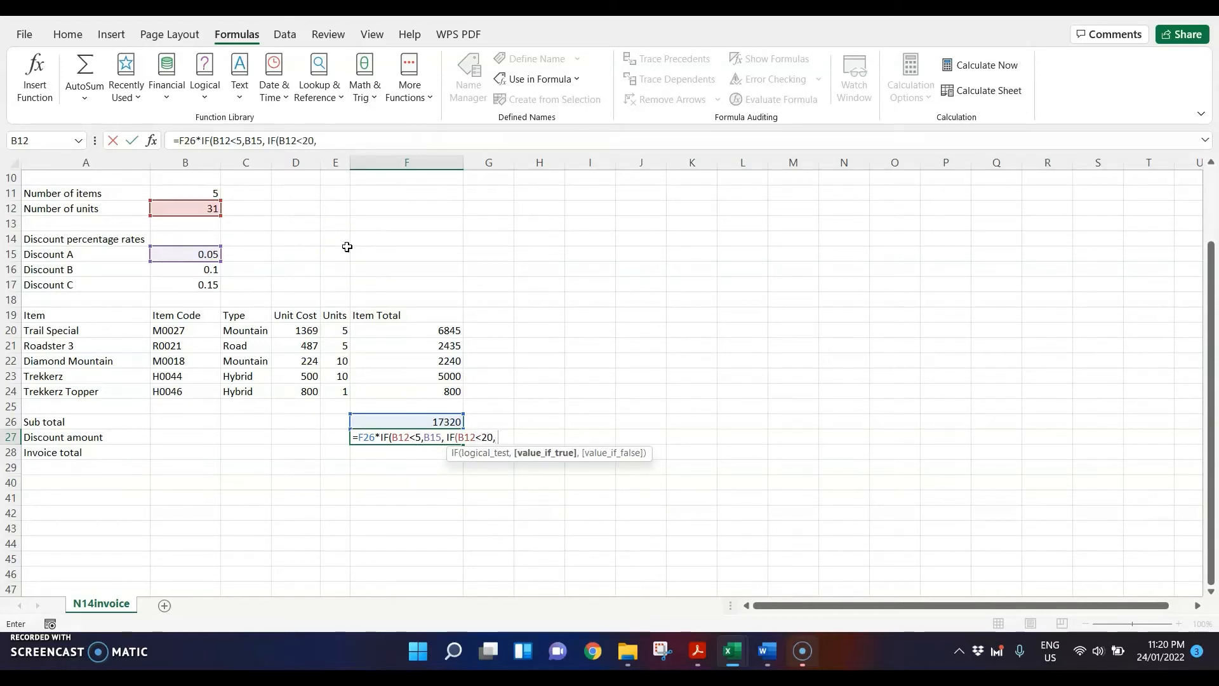
left_click(193, 267)
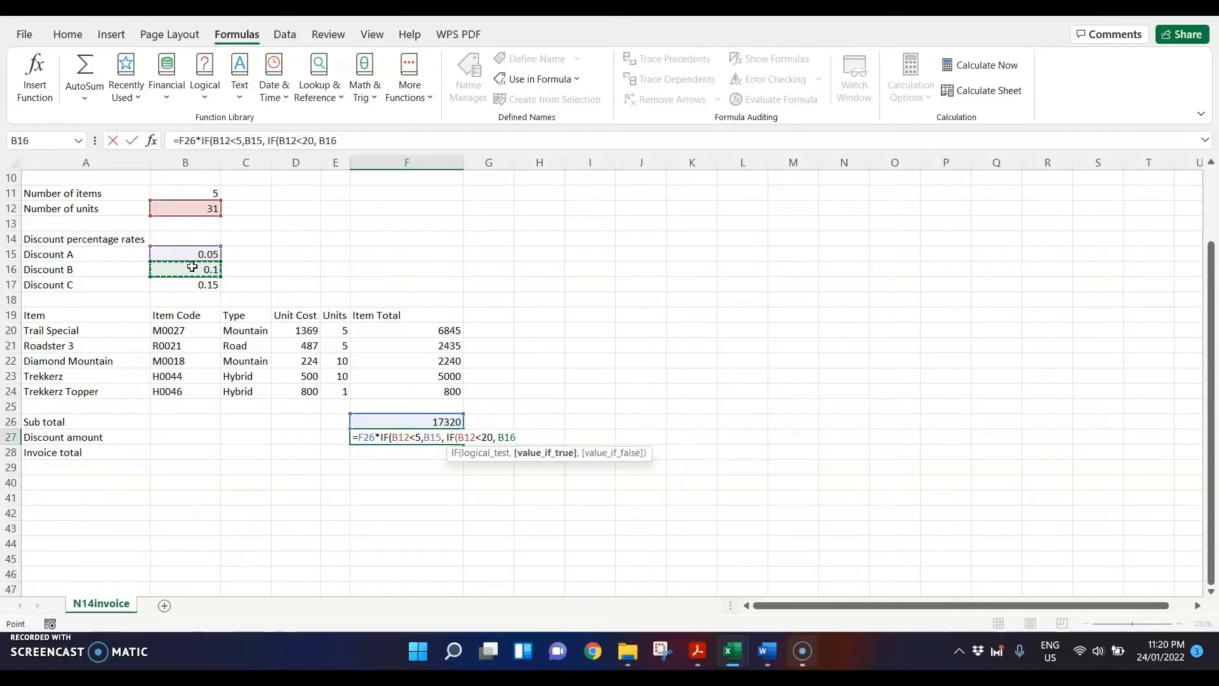
type(",")
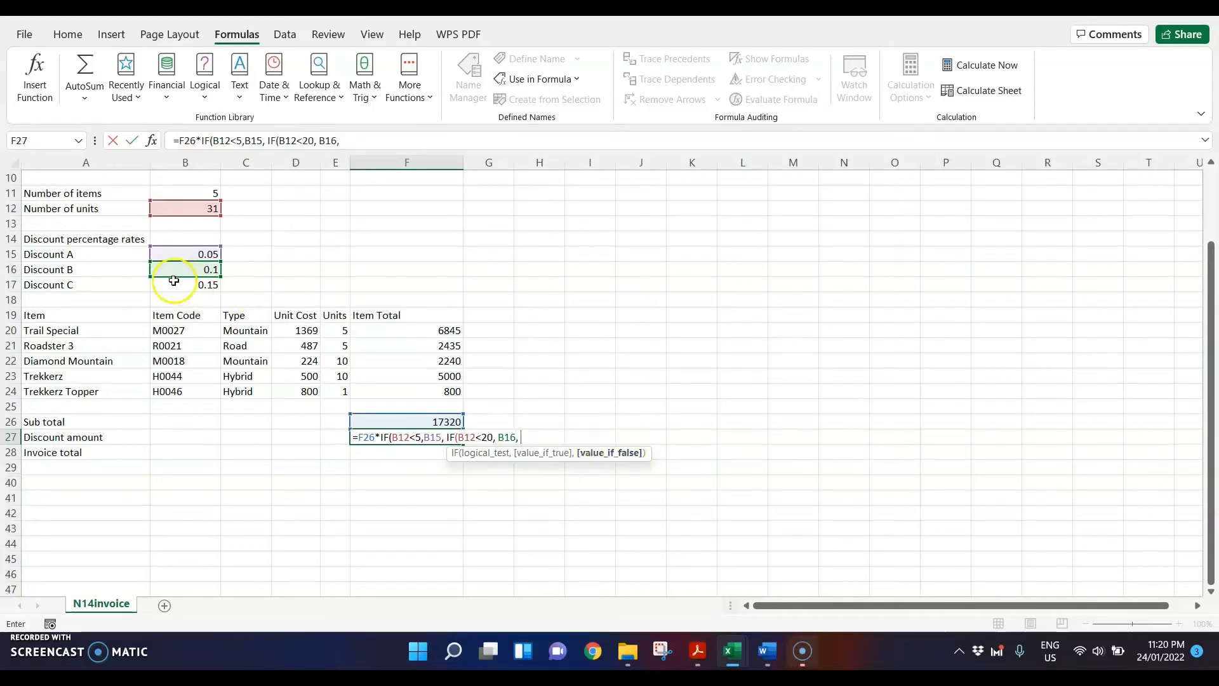
left_click(174, 281)
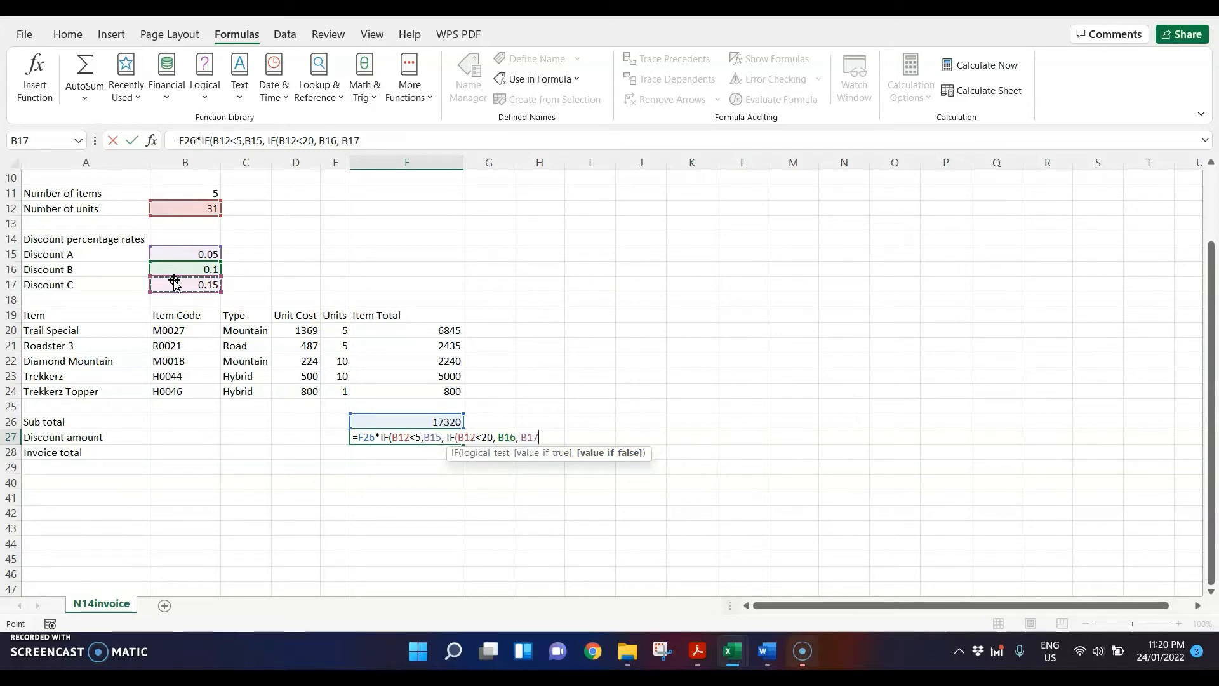
type(")")
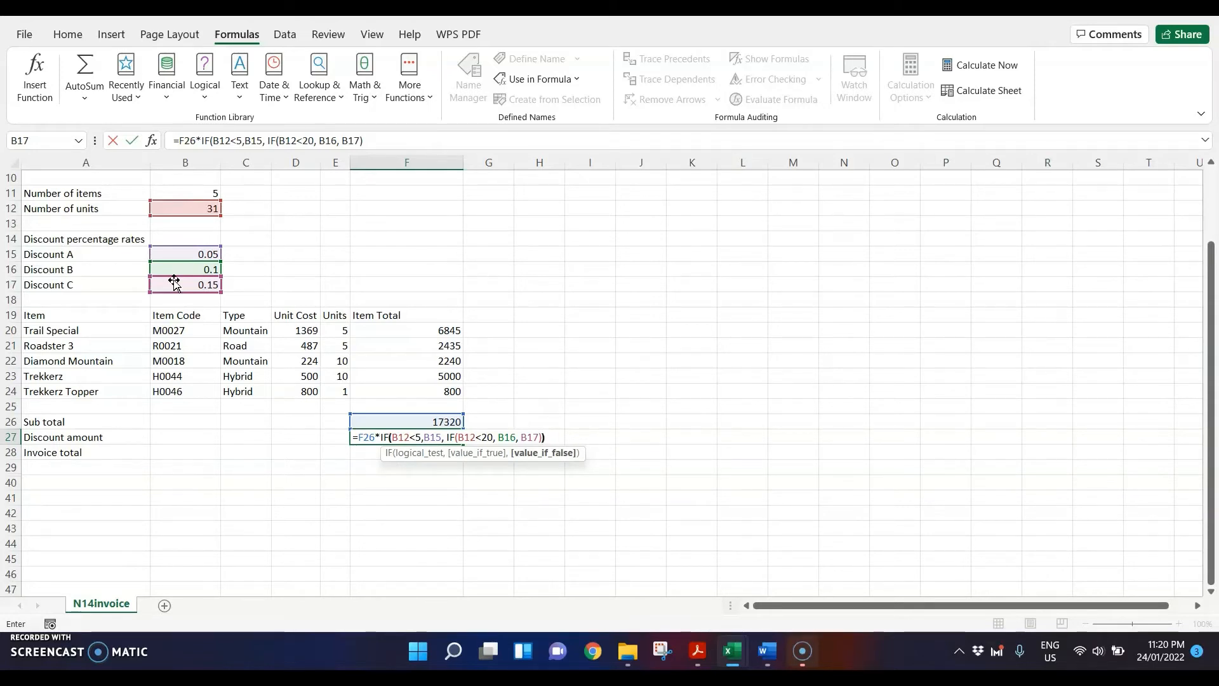
type(")")
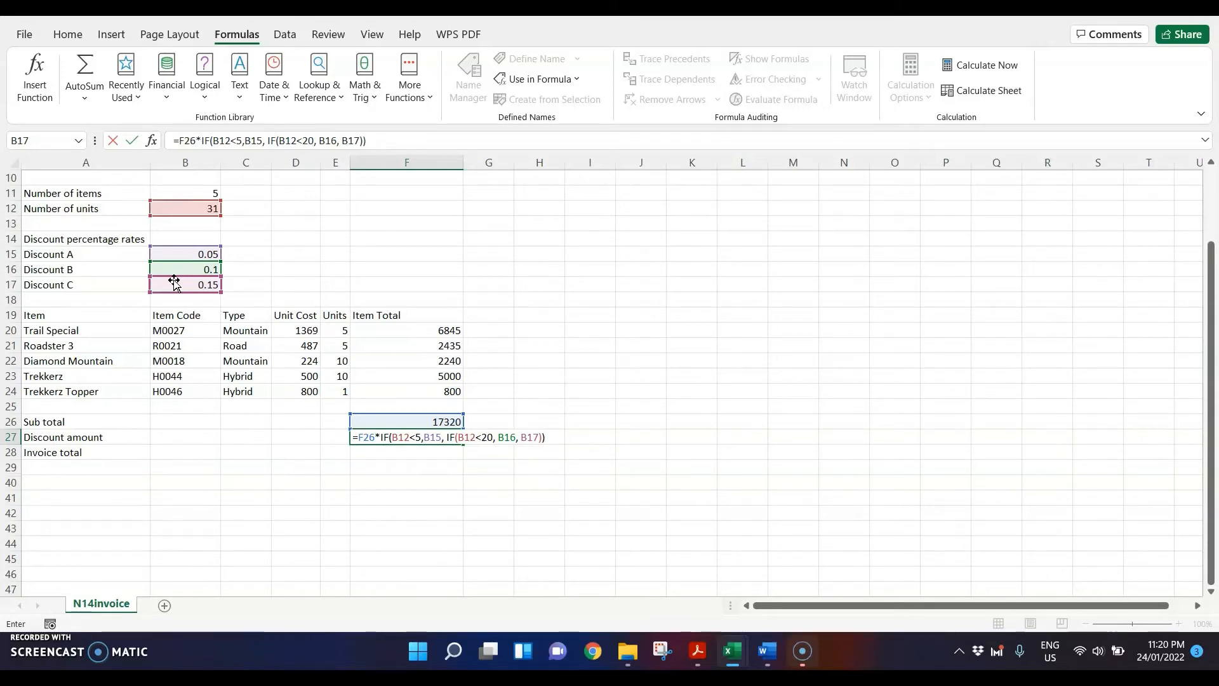
key("Return")
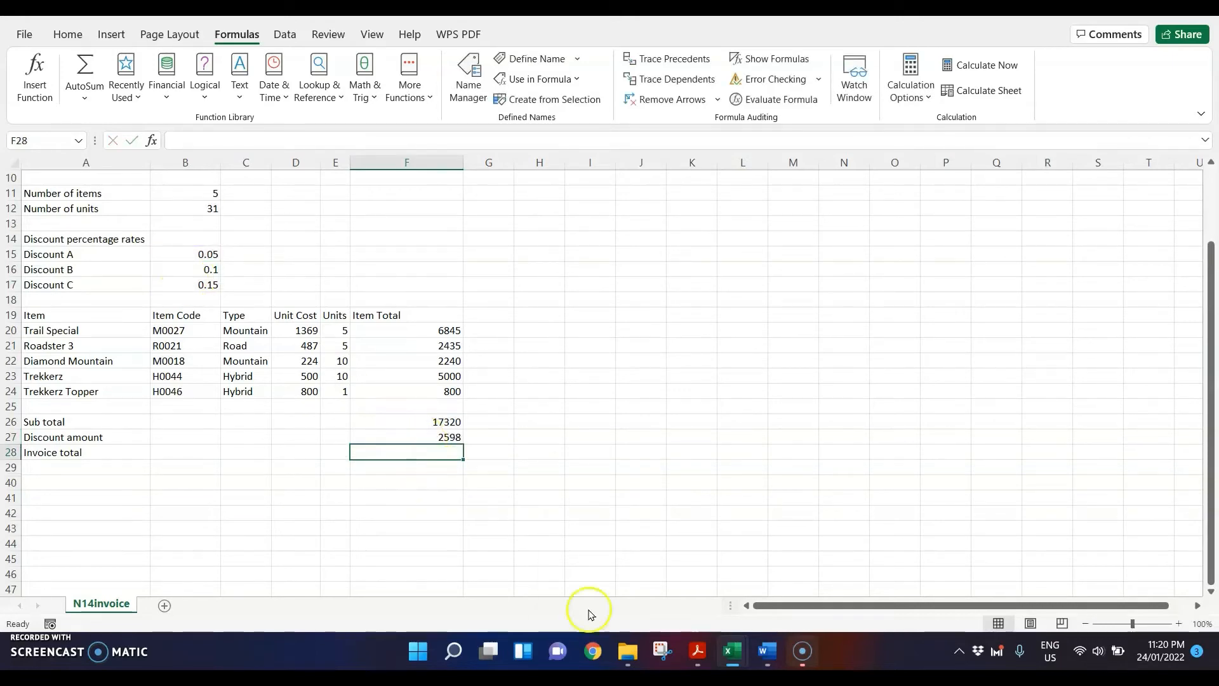
Step: In step 18 of the question paper, highlight "F28", "Invoice total", "Sub total", "less" and "Discount amount"
left_click(697, 651)
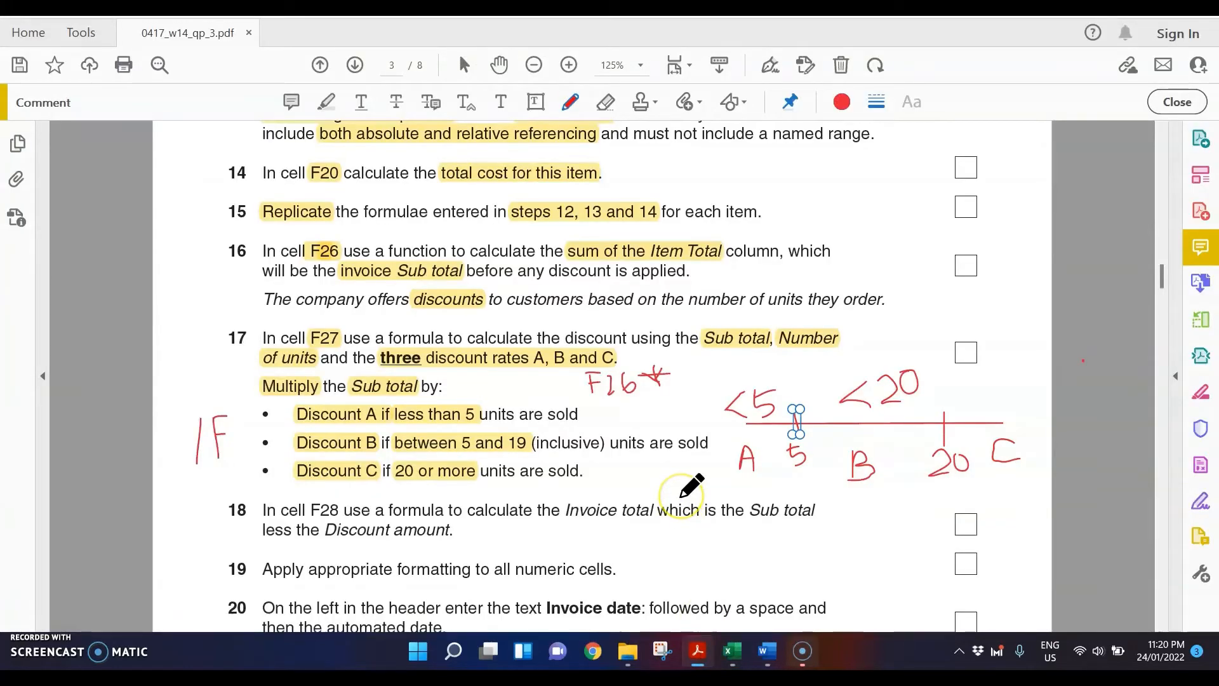
scroll(679, 496, "down", 5)
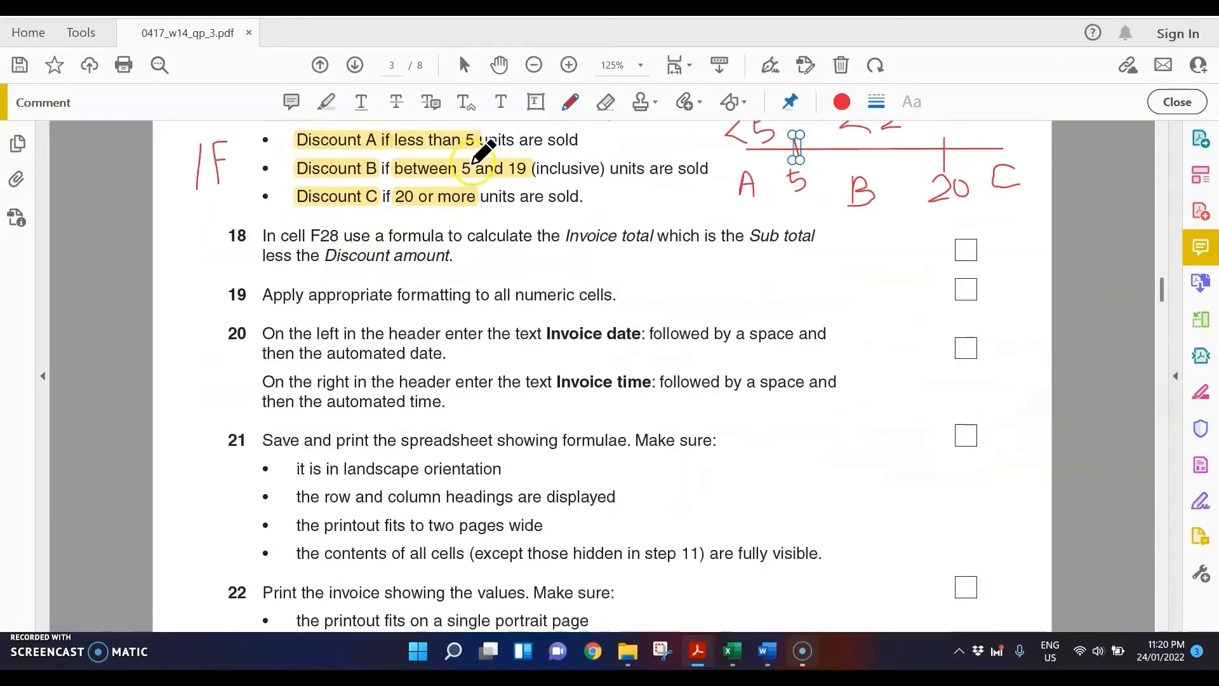
left_click(327, 102)
left_click_drag(310, 237, 340, 240)
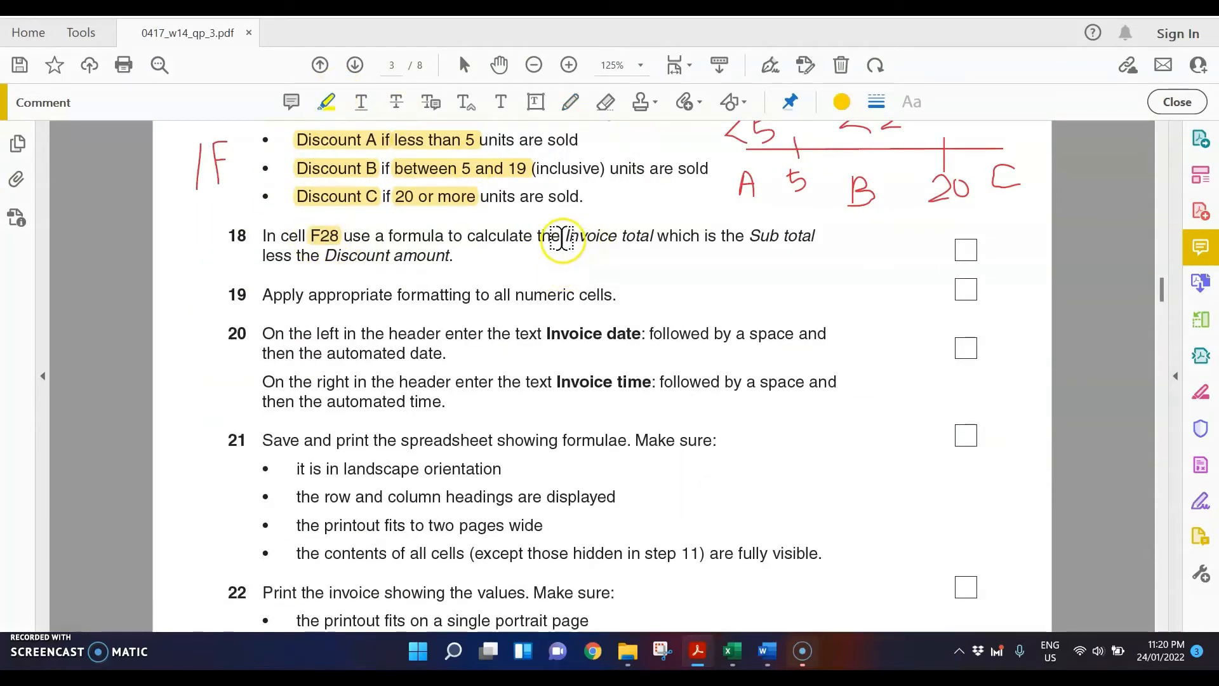
left_click_drag(562, 241, 654, 240)
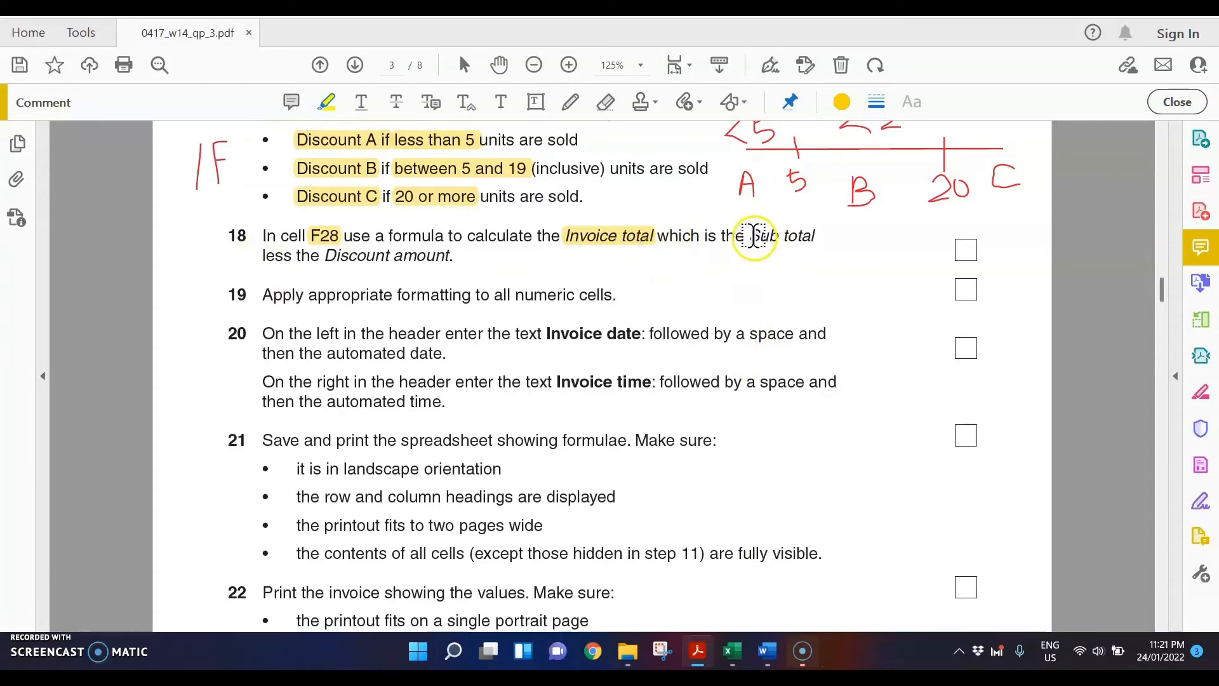
left_click_drag(748, 238, 817, 239)
left_click_drag(258, 260, 447, 260)
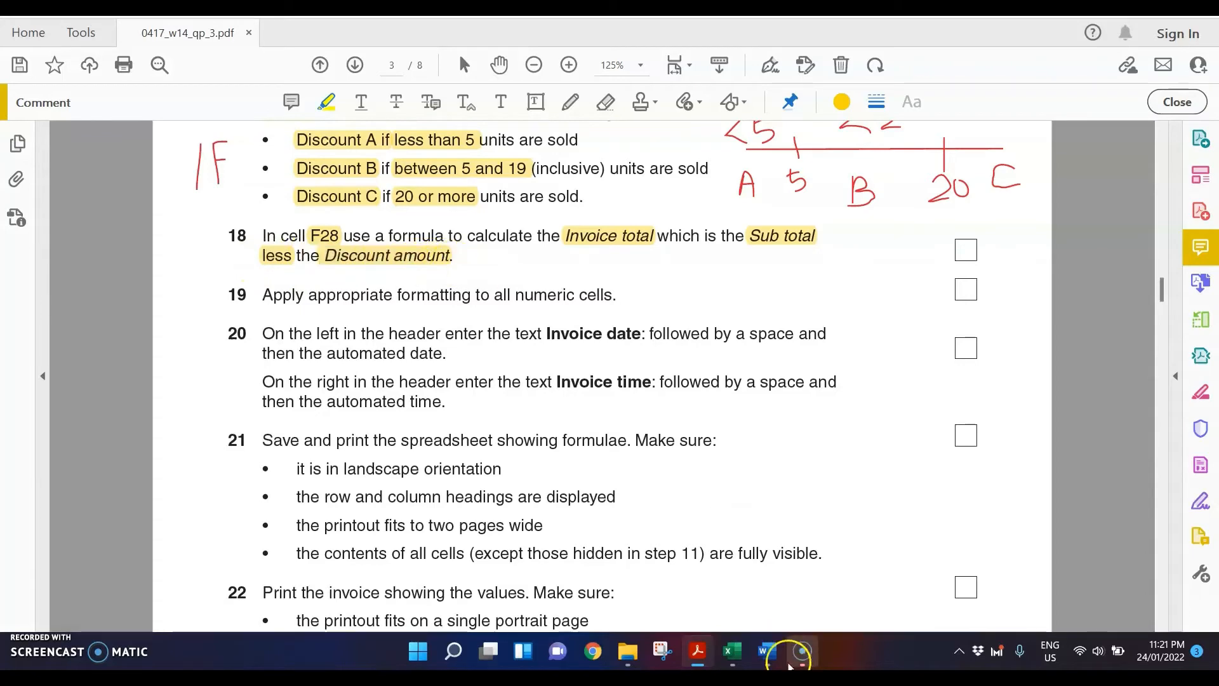
Step: Back in Excel, enter =F26-F27 in F28 as the invoice total, and return to the question paper PDF
mouse_move(733, 648)
left_click(552, 562)
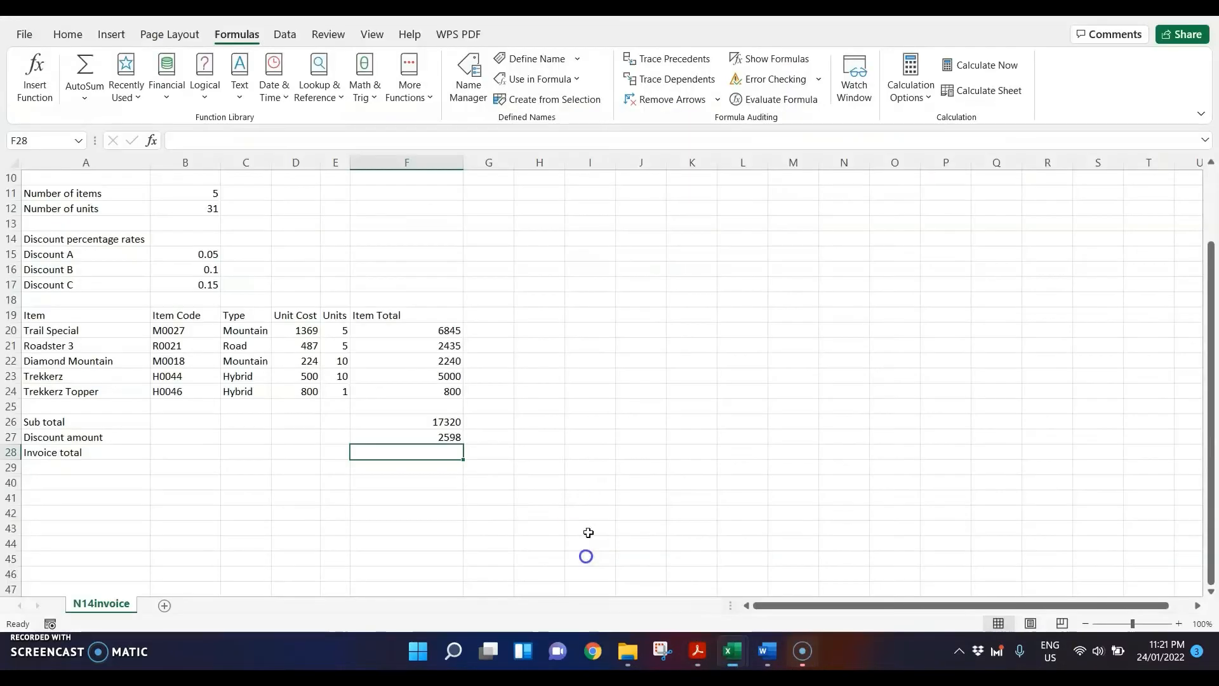
type("=")
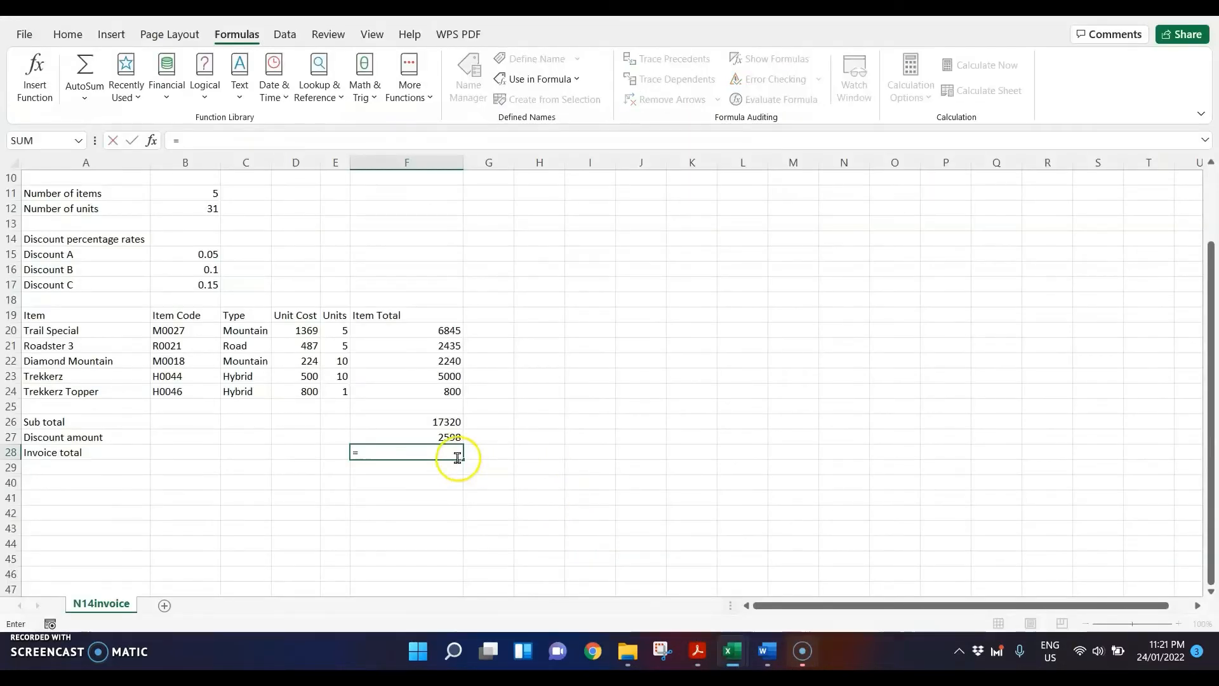
left_click(418, 420)
type("-")
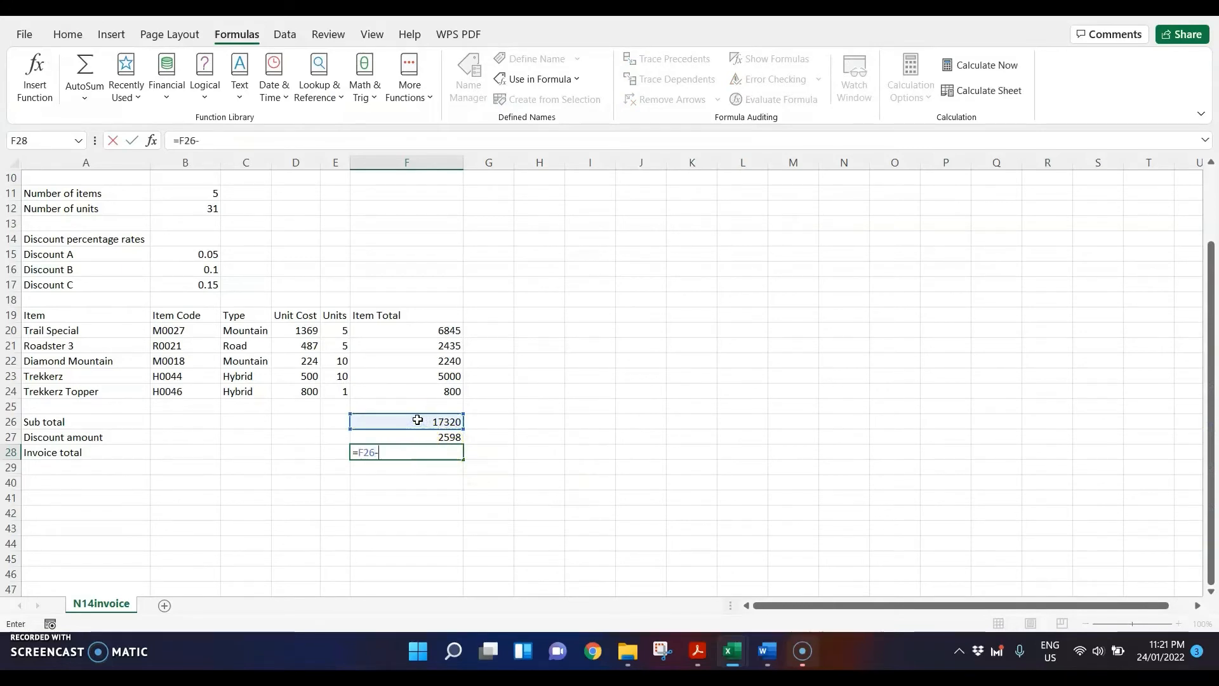
left_click(426, 437)
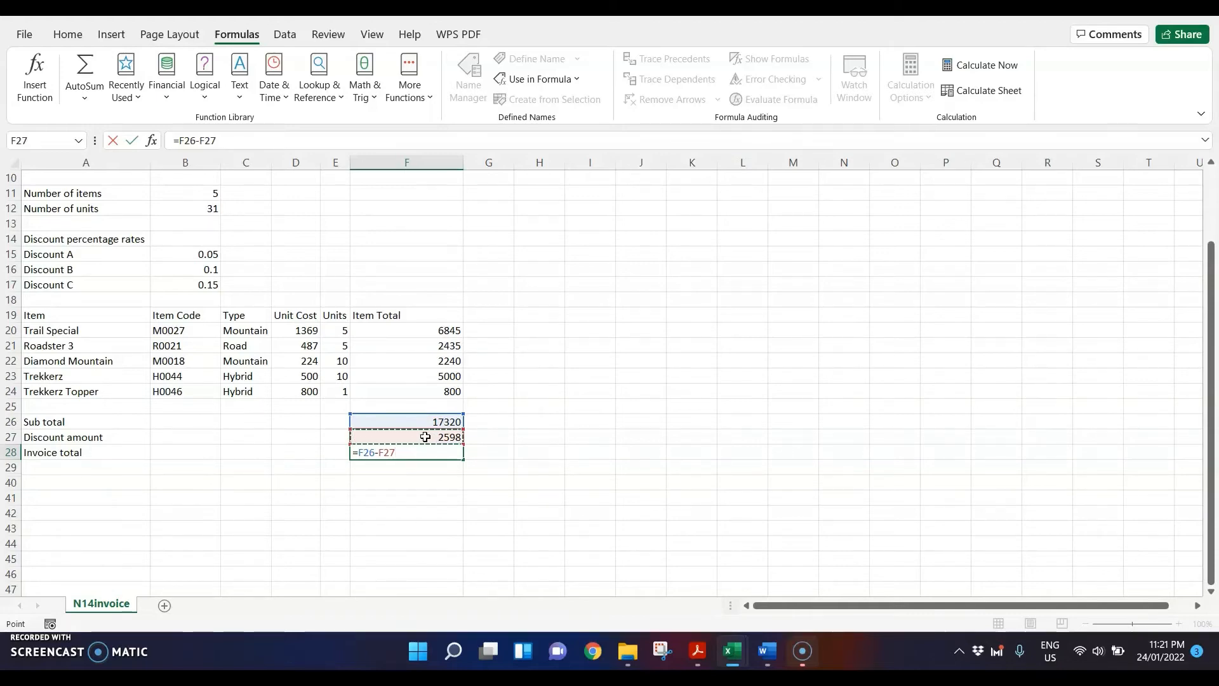
key("Return")
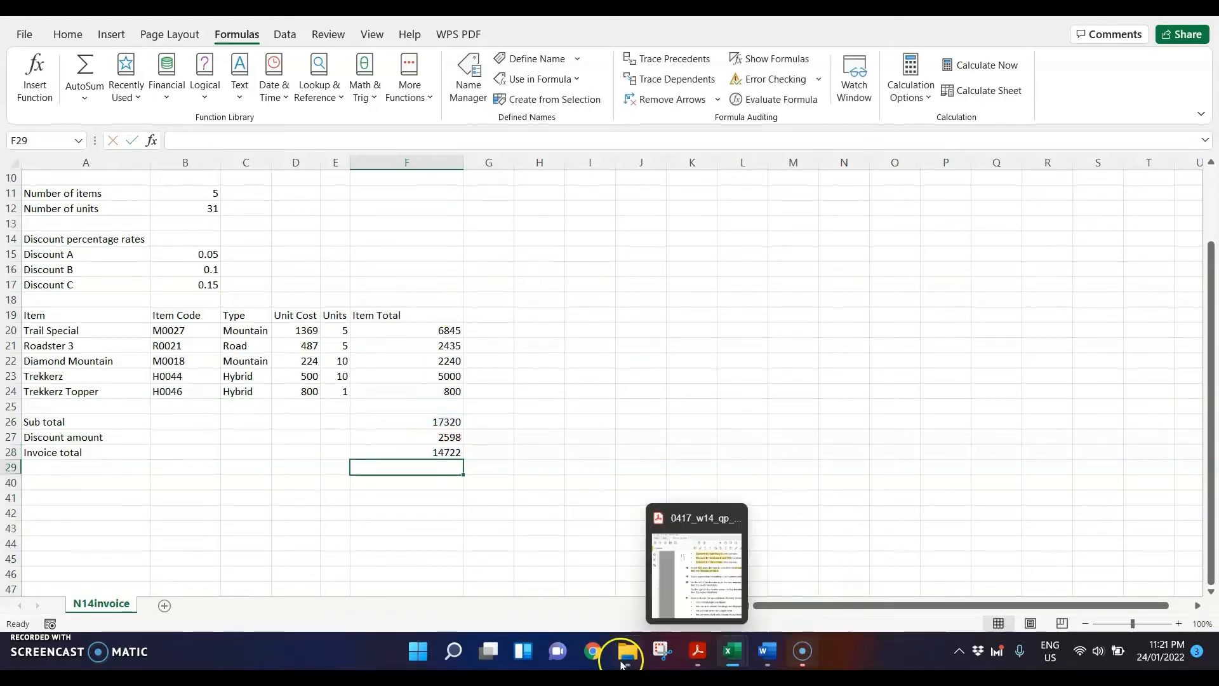
left_click(697, 651)
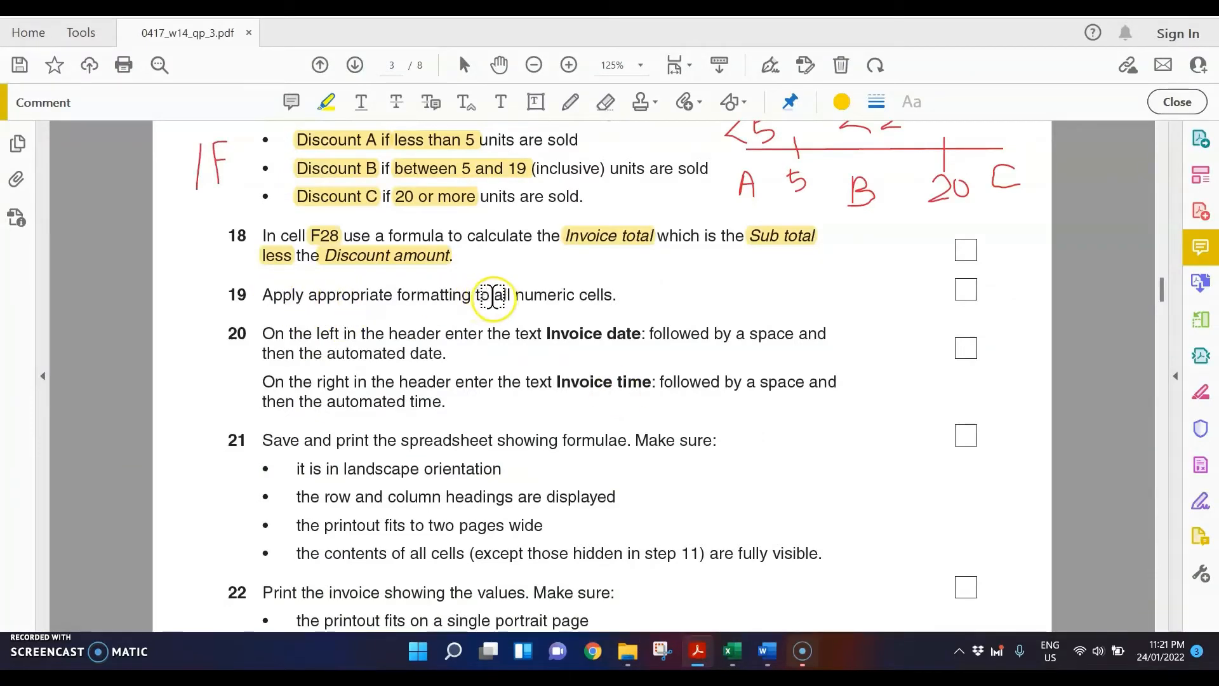
Step: Highlight "all numeric cells" in step 19 of the question paper, and in Excel format the discount rates in B15:B17 as percentages
left_click_drag(493, 296, 616, 296)
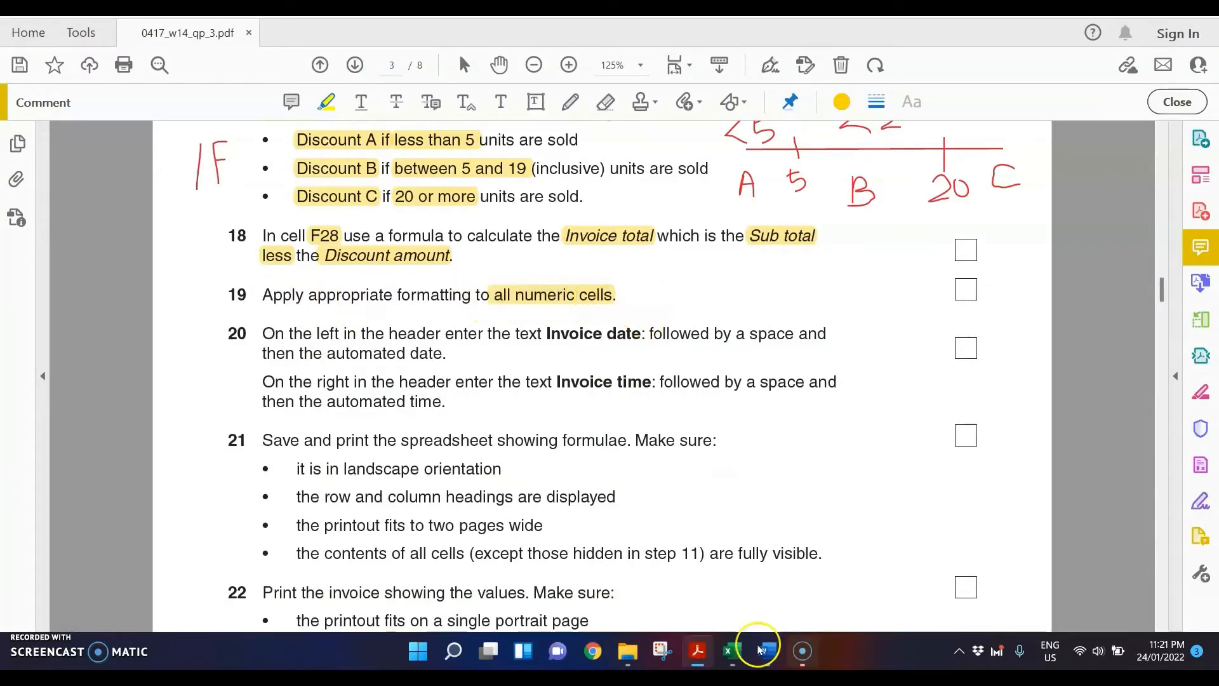
mouse_move(768, 662)
left_click(615, 585)
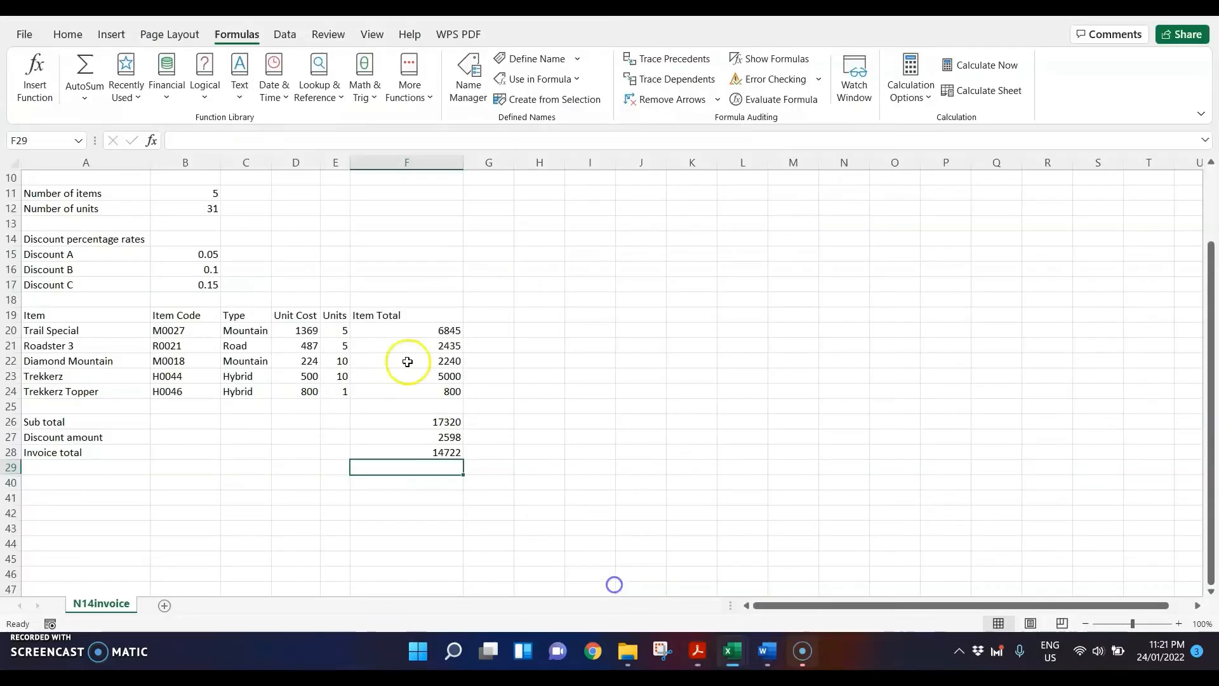
scroll(249, 391, "up", 3)
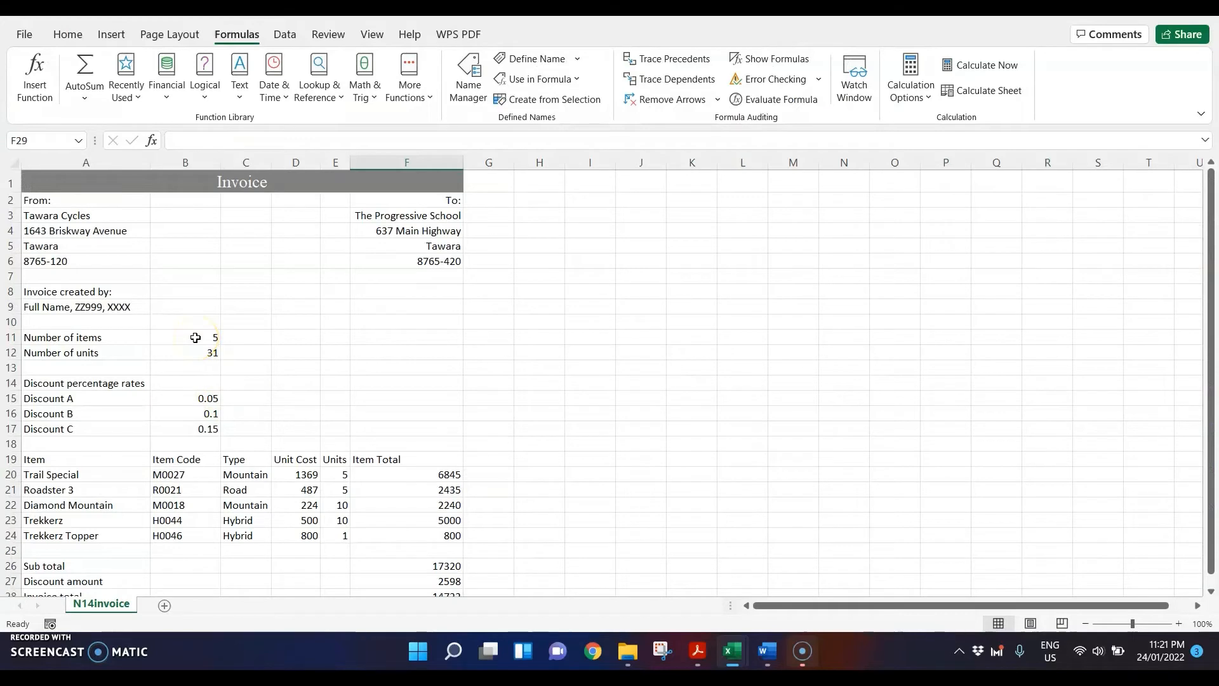
left_click_drag(196, 338, 196, 352)
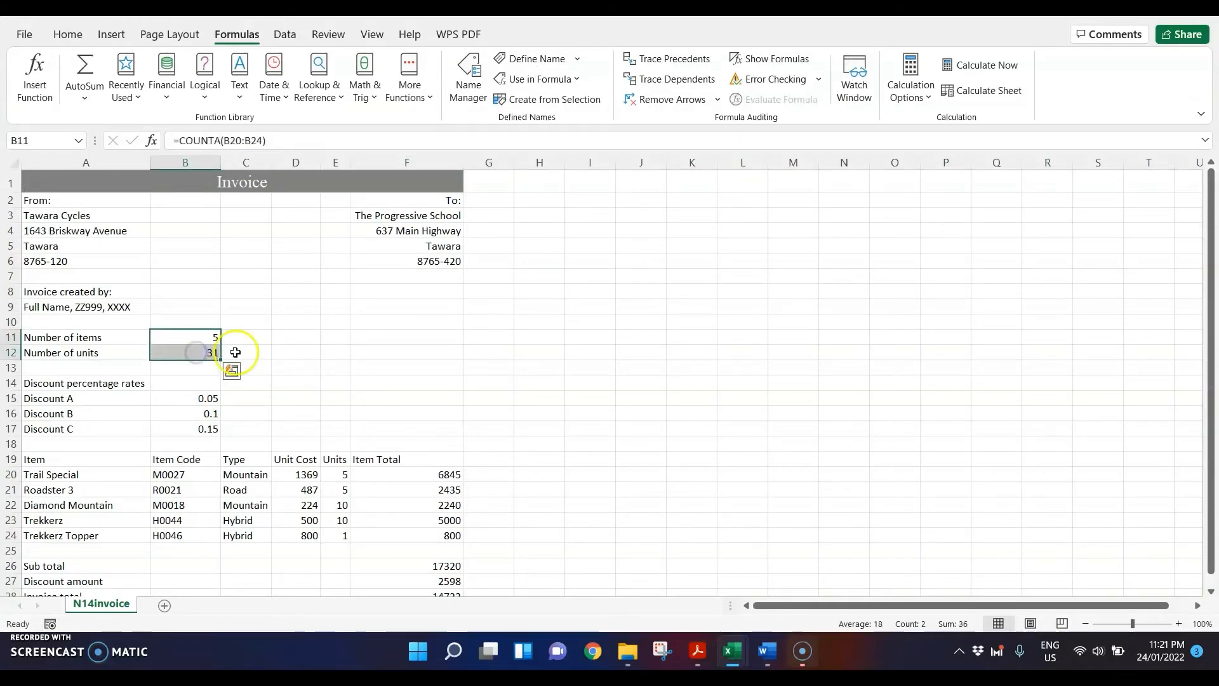
left_click_drag(175, 397, 178, 428)
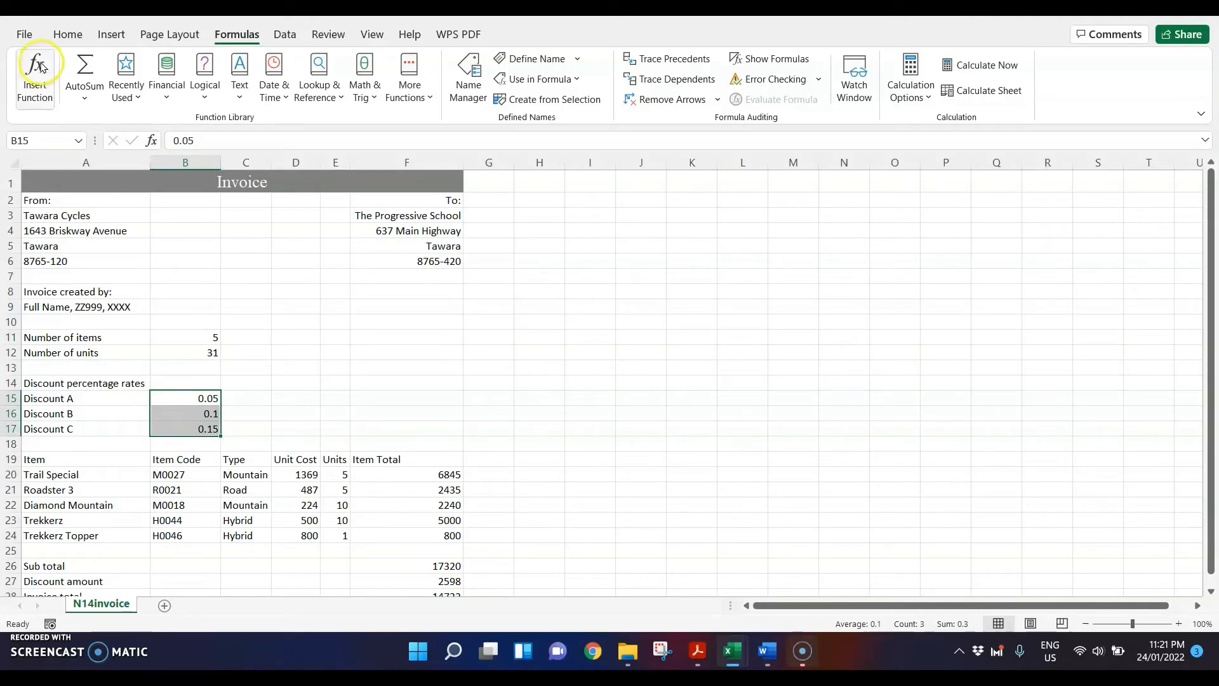
left_click(63, 35)
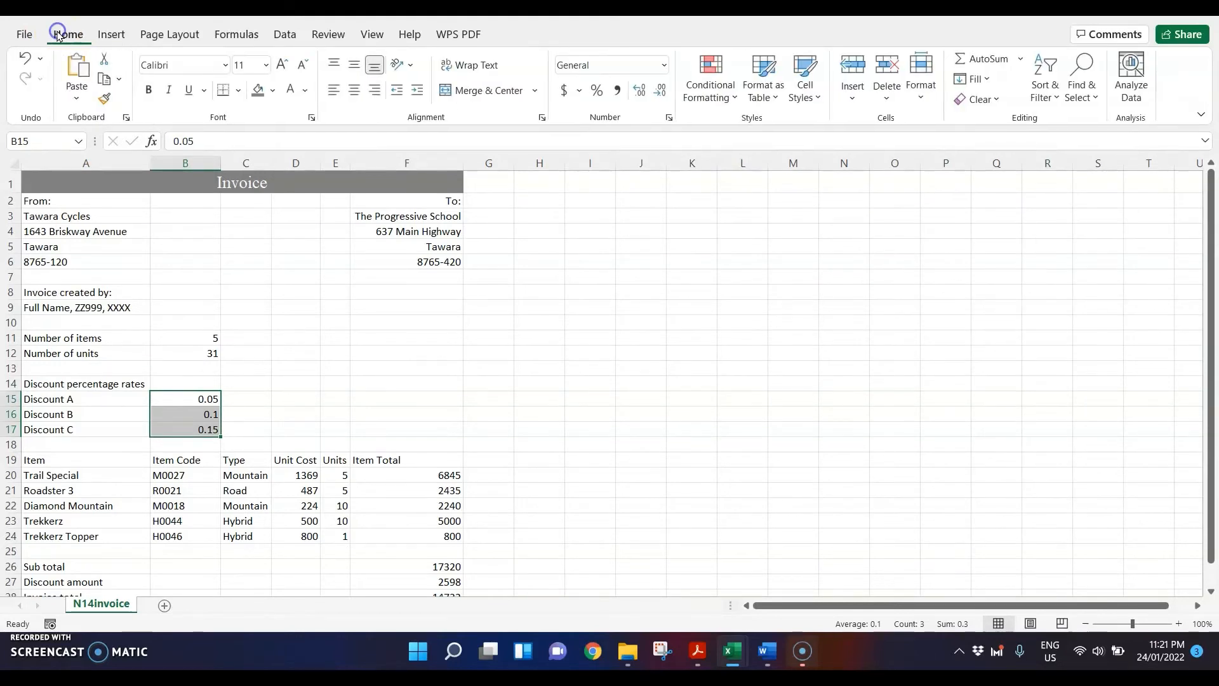
left_click(597, 91)
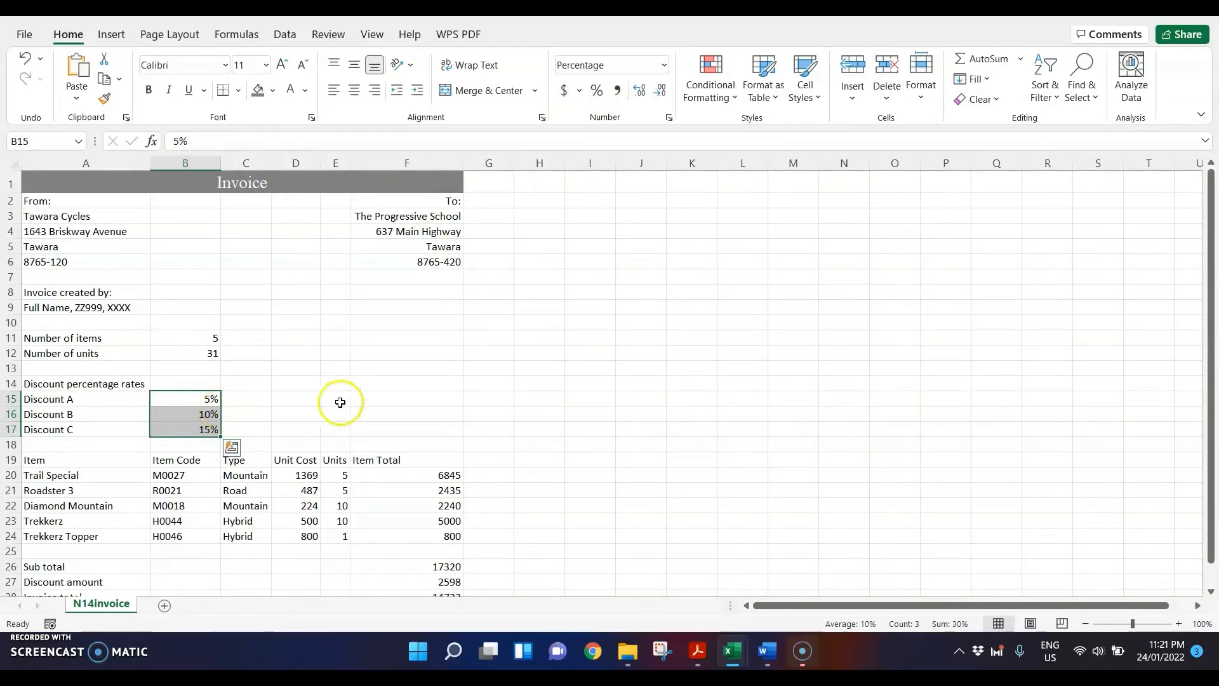
Step: Format the unit costs D20:D24, item totals F20:F24 and totals F26:F28 as Currency with the $ symbol and 2 decimal places
scroll(341, 402, "down", 1)
left_click_drag(294, 425, 303, 484)
left_click_drag(415, 418, 414, 541)
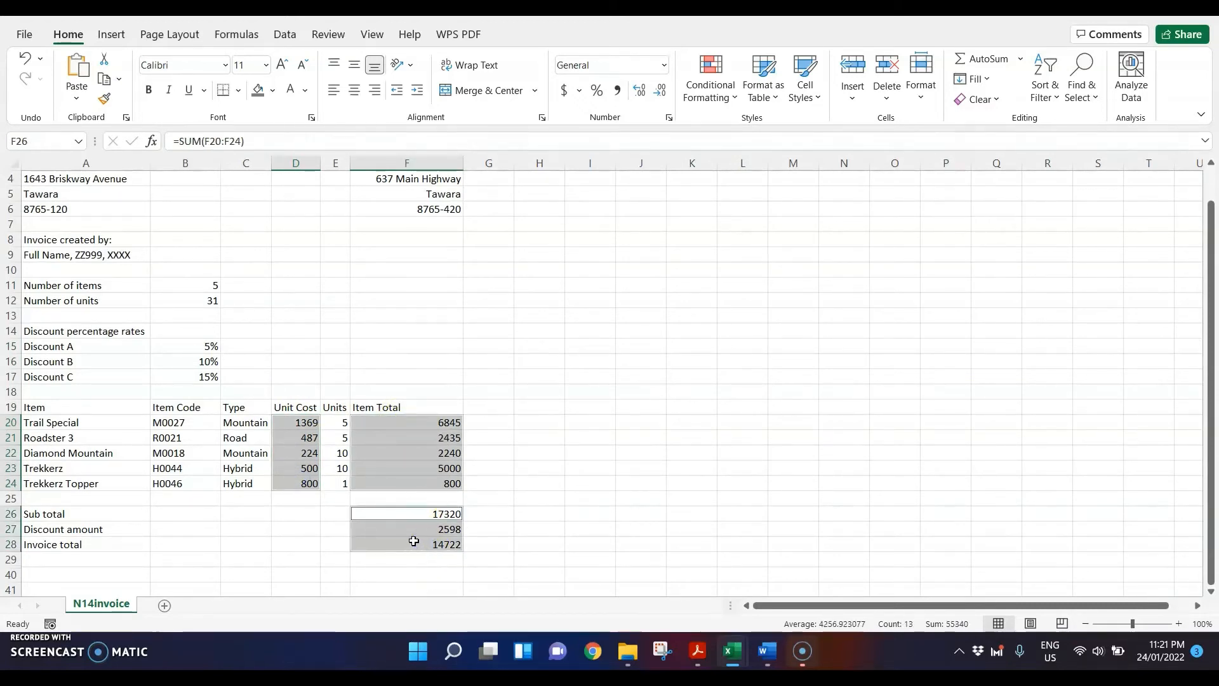
right_click(381, 445)
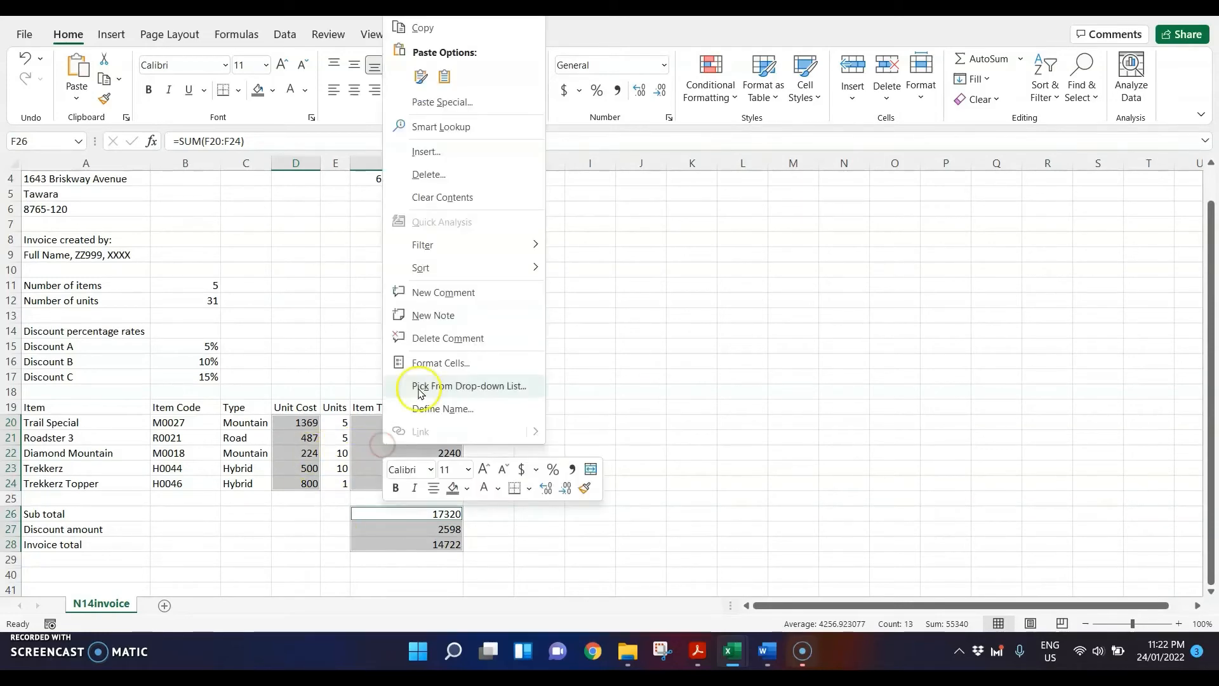
left_click(430, 362)
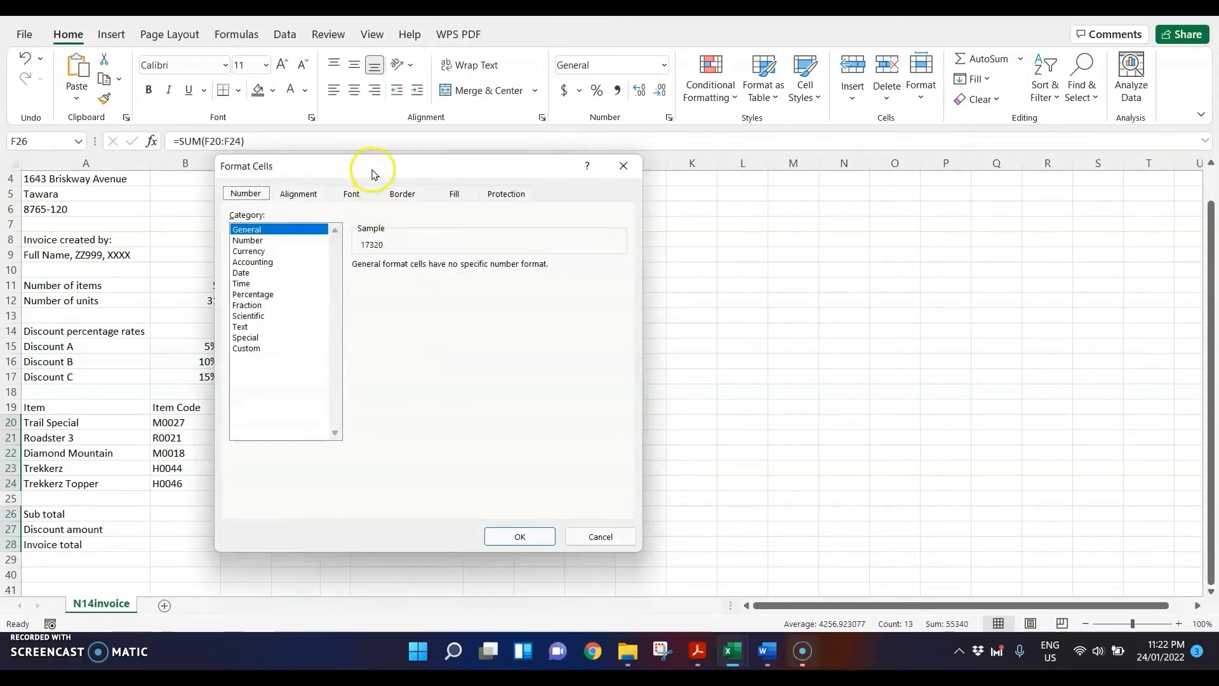
left_click_drag(375, 175, 582, 167)
left_click(484, 244)
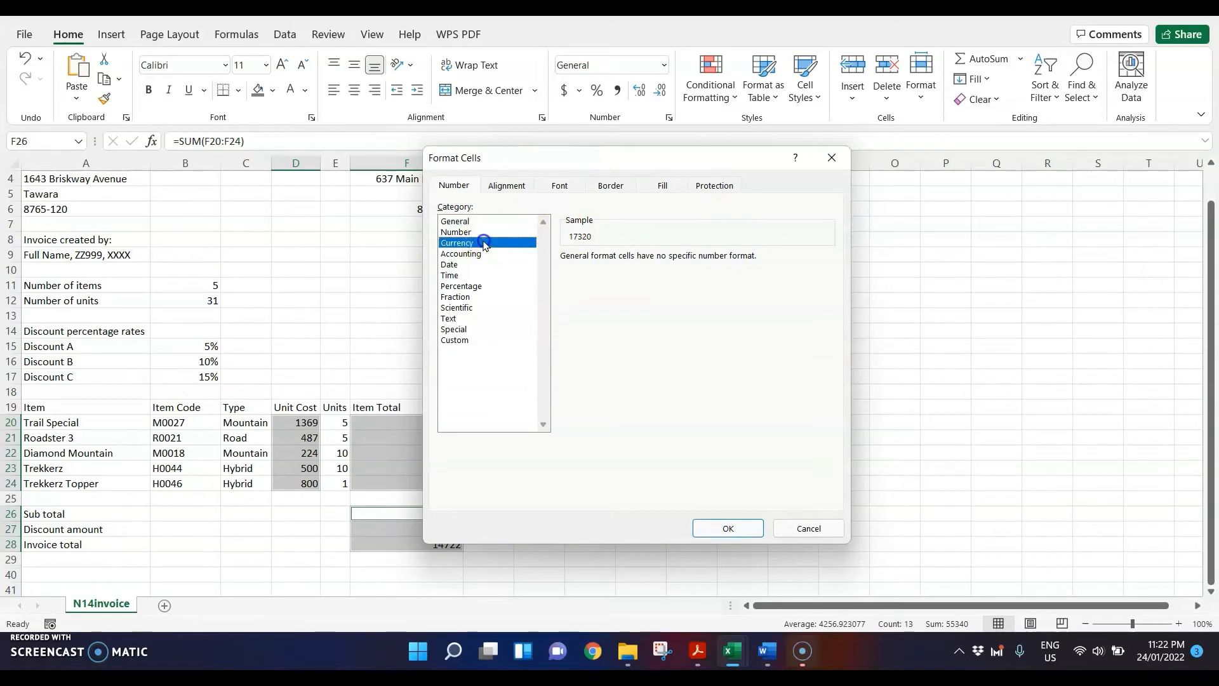
left_click(724, 528)
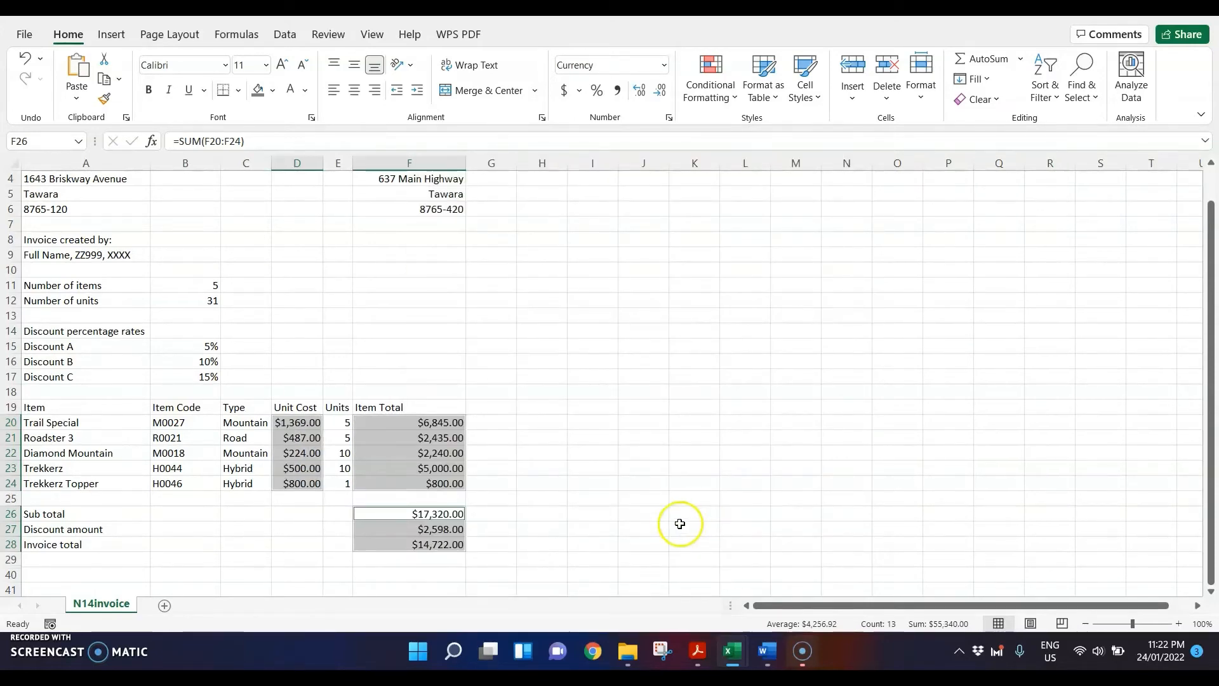
Step: Return to the question paper PDF and highlight "left in the header", "Invoice date:" and "automated date" in step 20
mouse_move(698, 649)
left_click(694, 576)
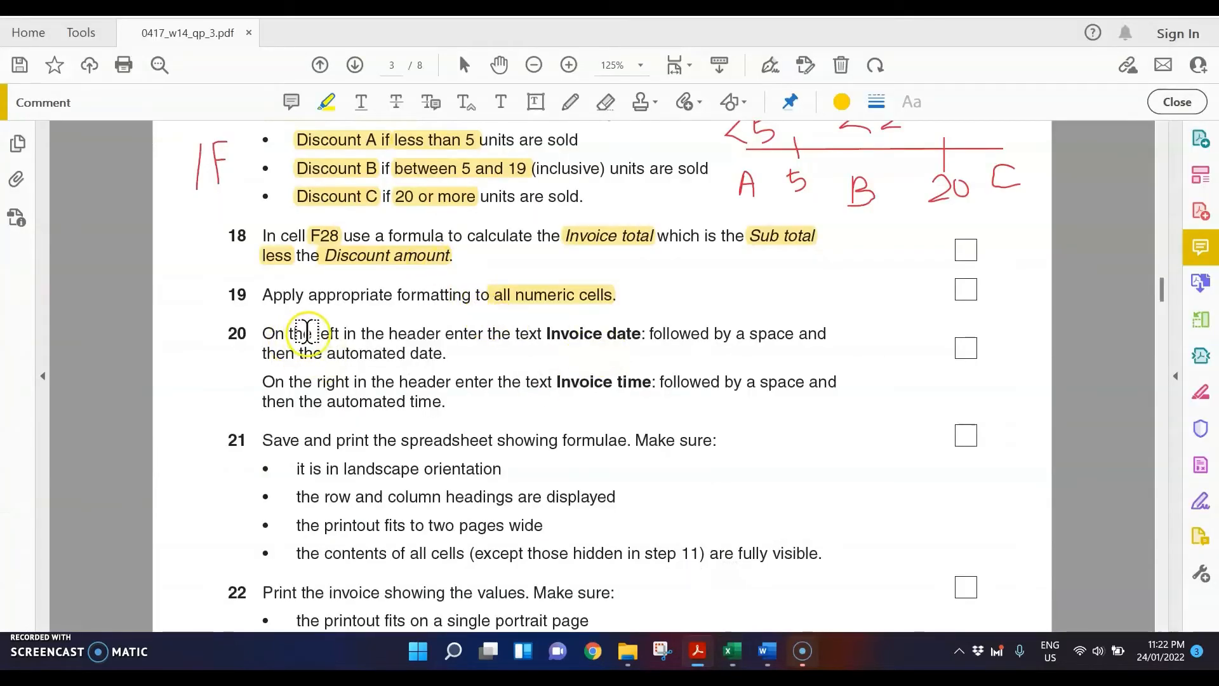
left_click_drag(316, 335, 440, 333)
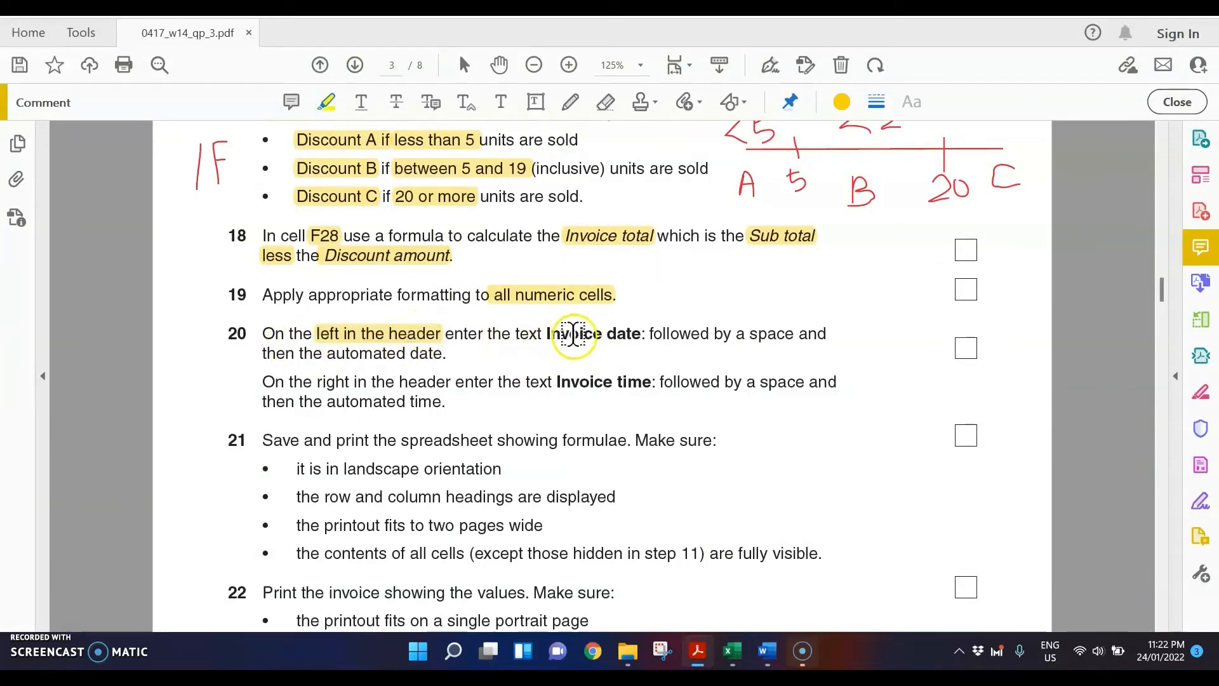
left_click_drag(547, 333, 646, 332)
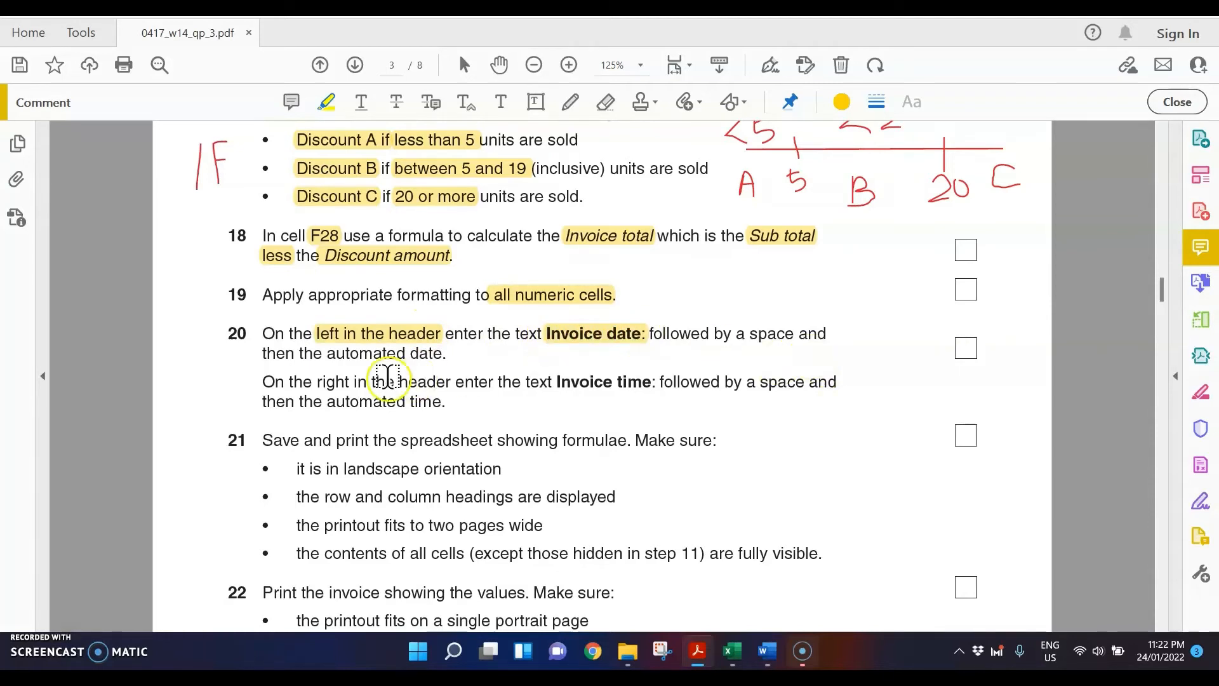
left_click_drag(327, 353, 447, 354)
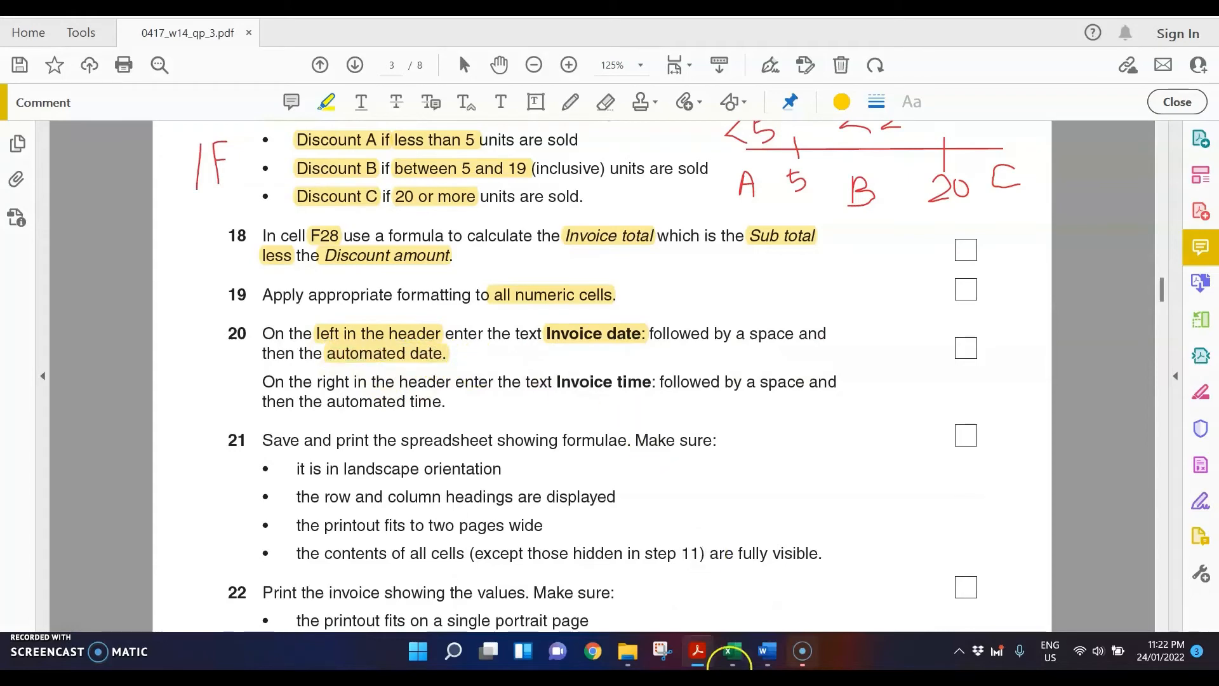
Step: Switch to the N14invoice workbook in Excel and open its page header for editing, rechecking step 20 of the question paper
mouse_move(744, 654)
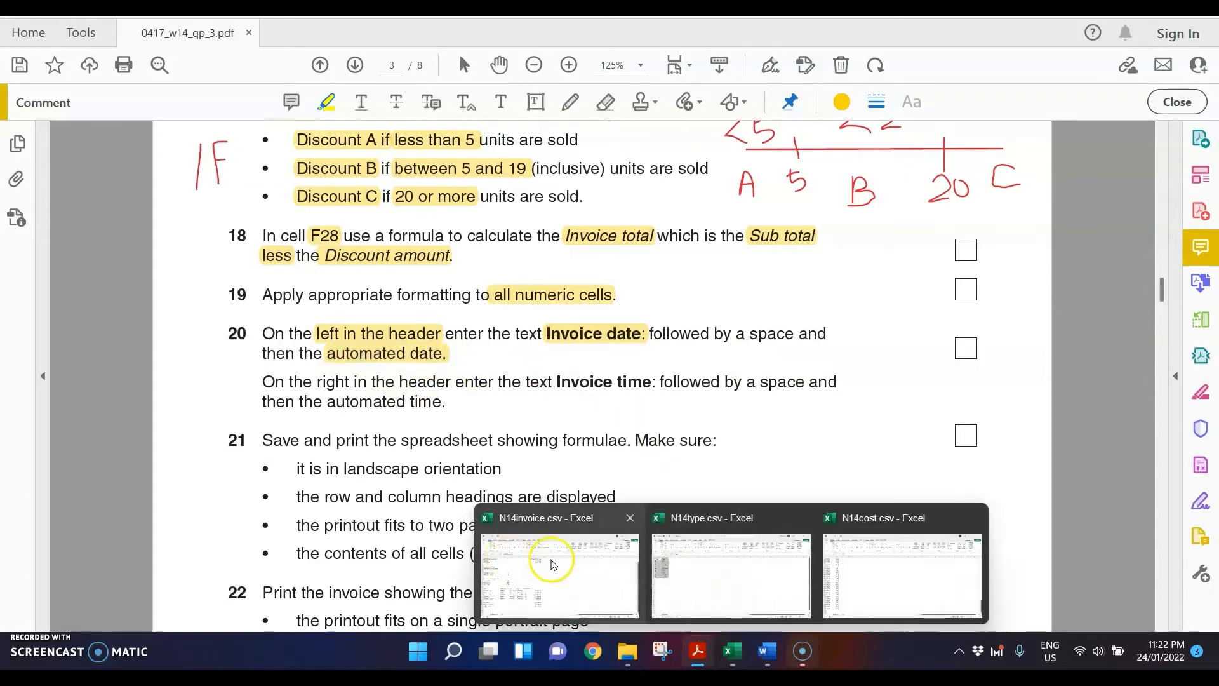
left_click(545, 559)
left_click(581, 317)
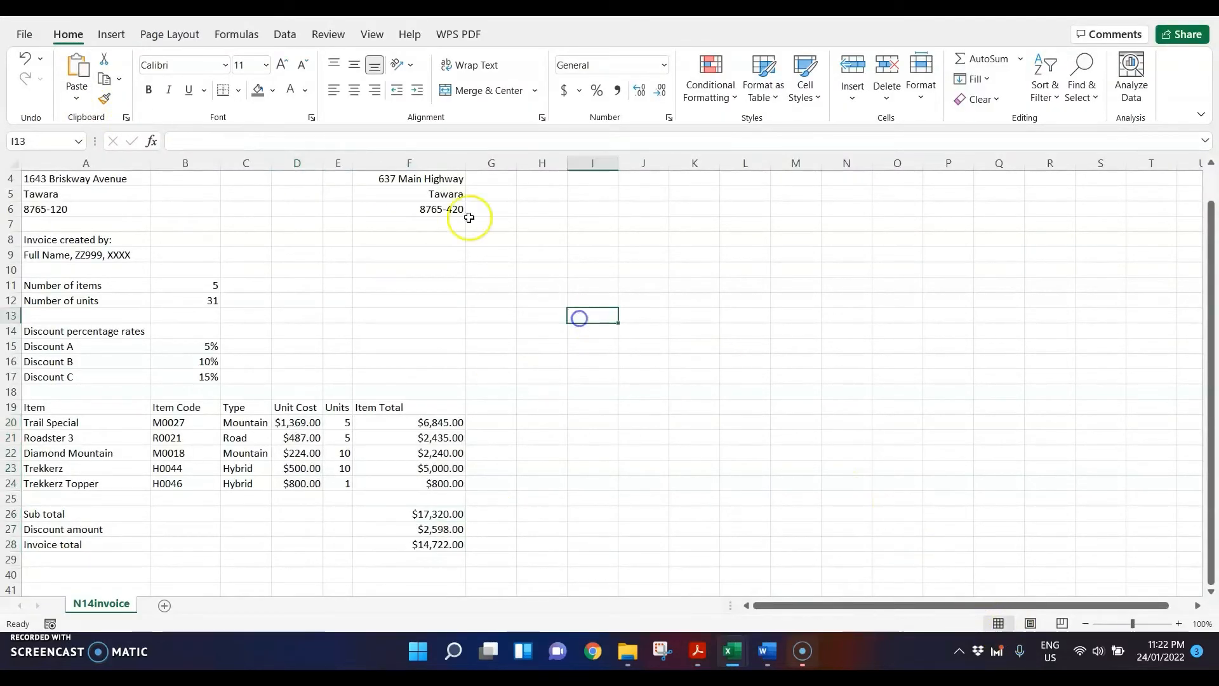
left_click(105, 33)
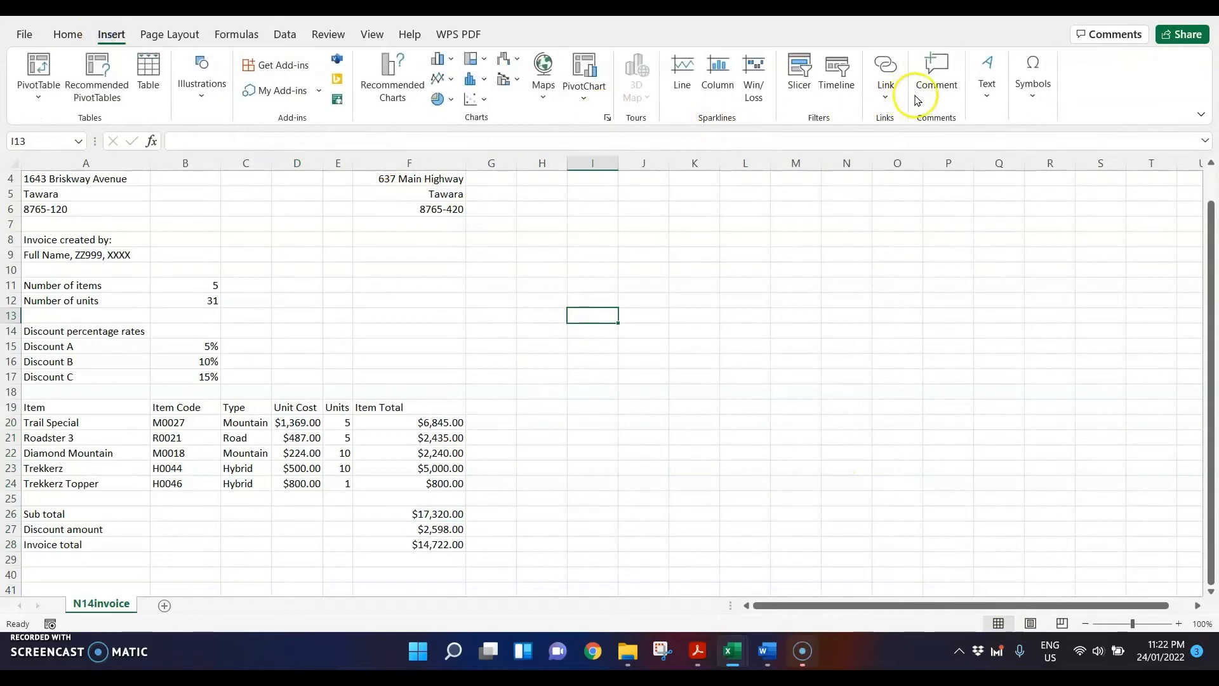
left_click(1002, 95)
left_click(1025, 159)
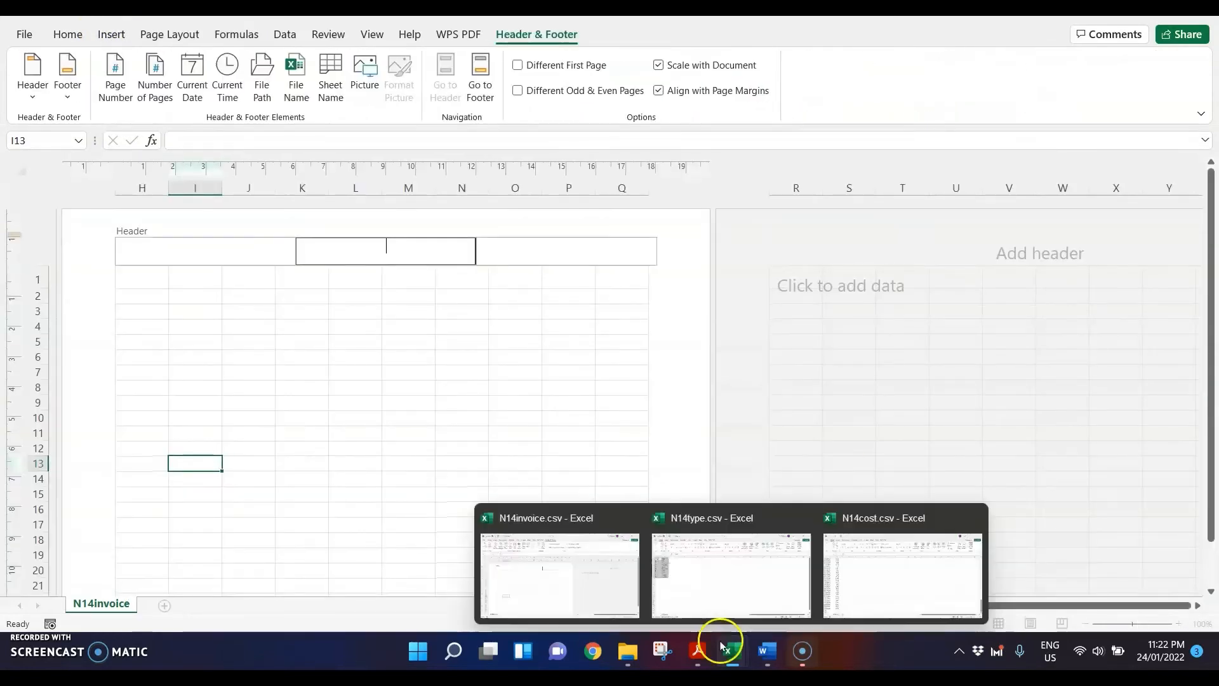
left_click(697, 651)
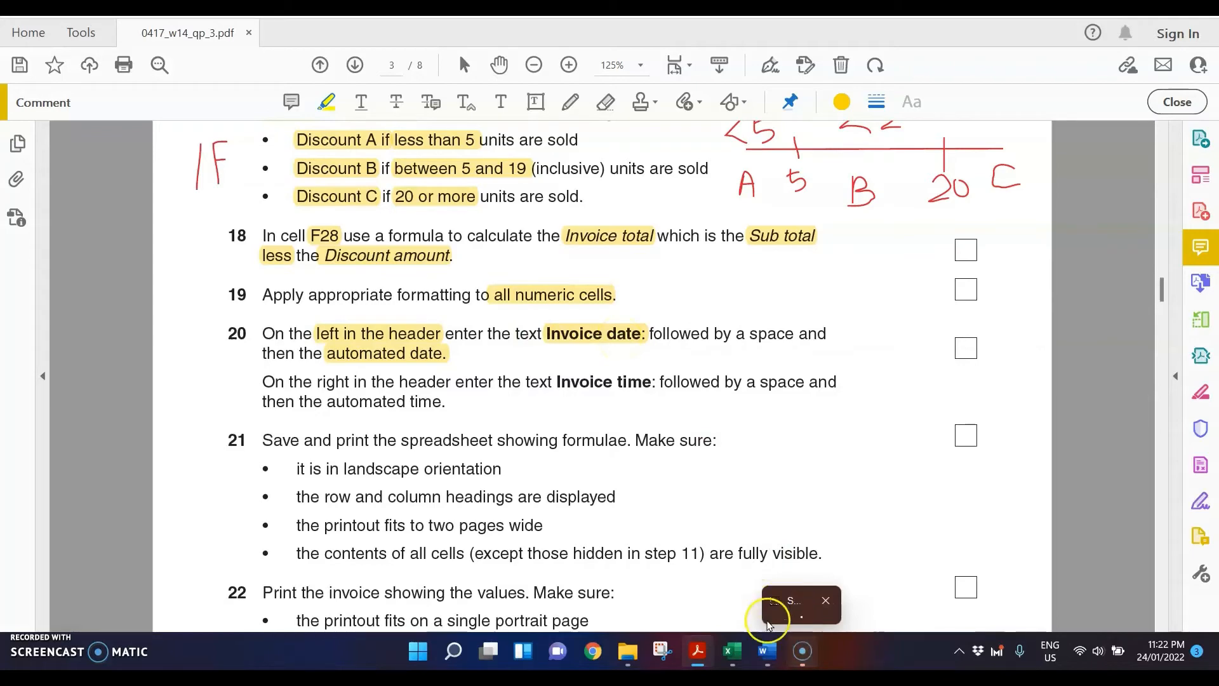
mouse_move(726, 652)
left_click(569, 585)
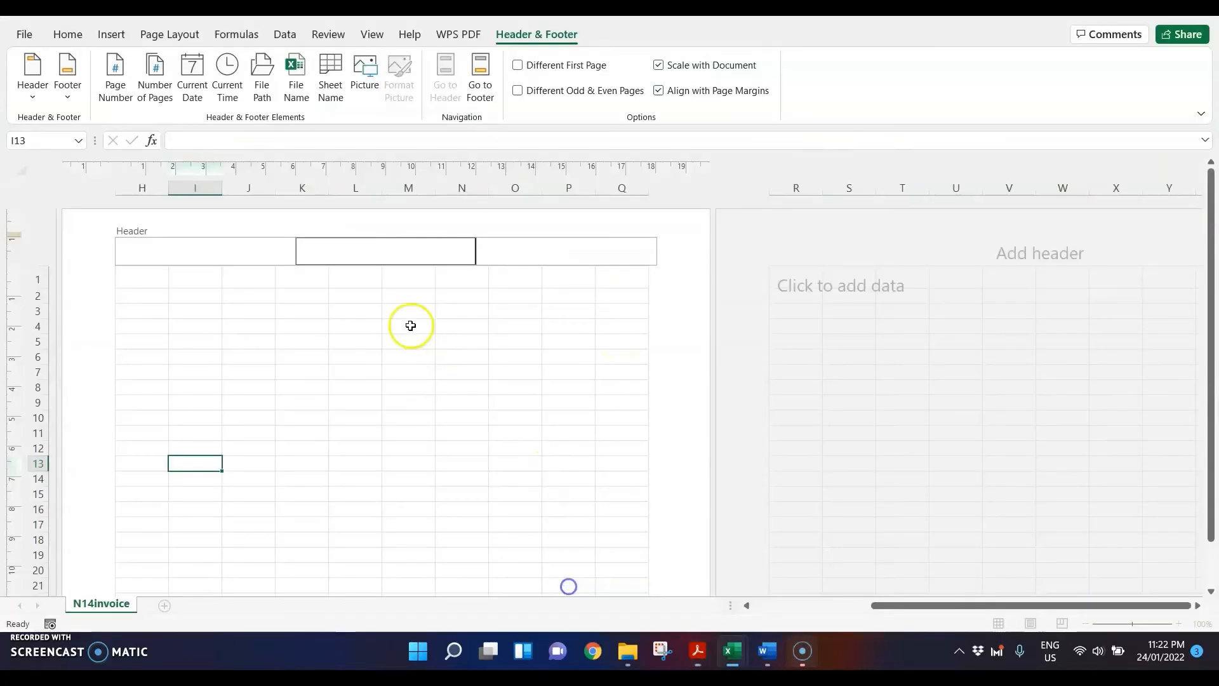
Step: Enter "Invoice date: " followed by the automatic current date in the left header section, and close the header
left_click(207, 248)
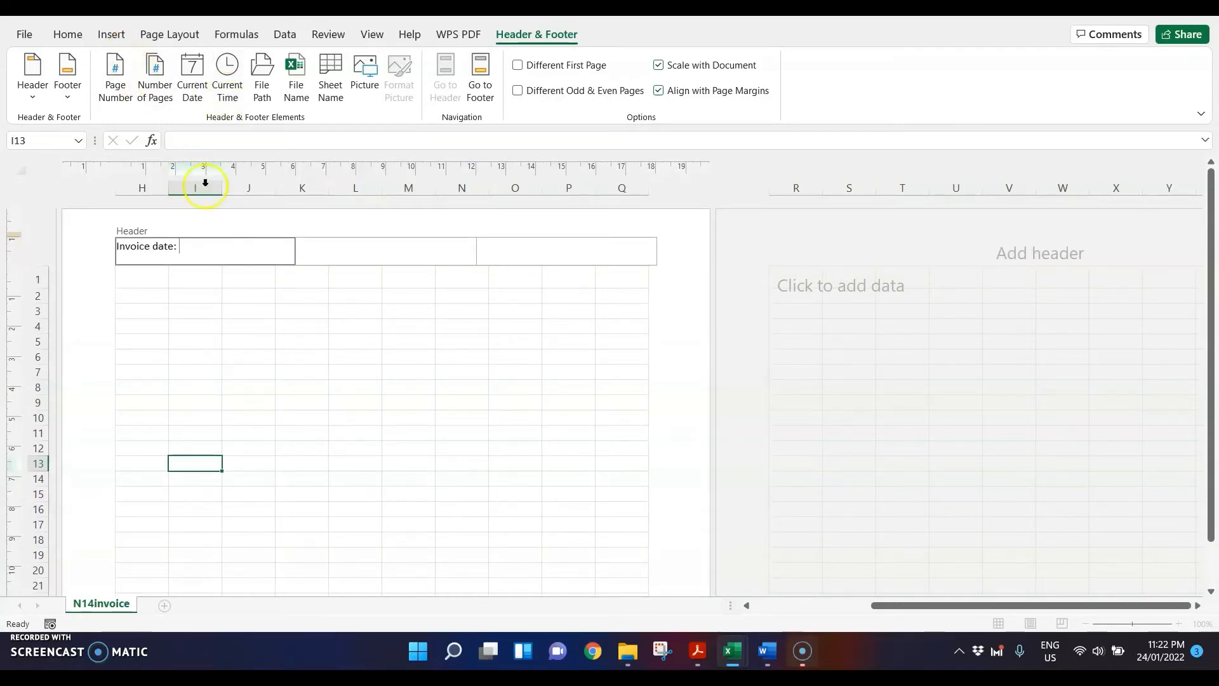
left_click(192, 96)
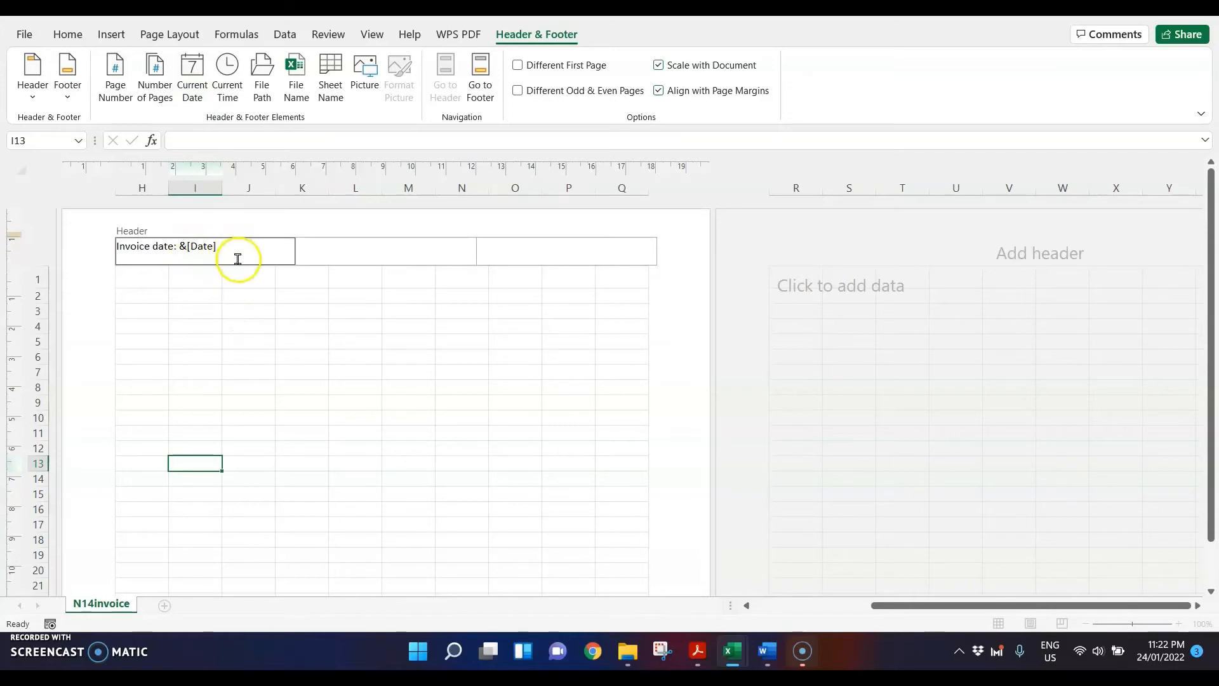
left_click(785, 605)
left_click(786, 302)
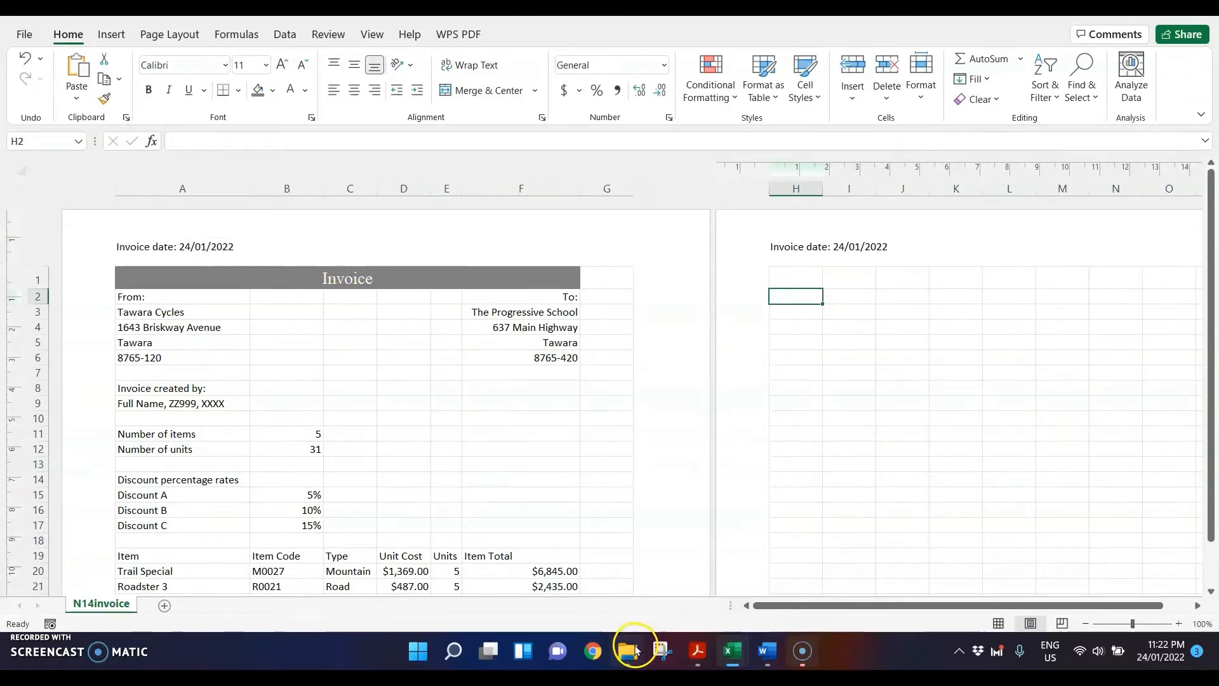
Step: Go back to the question paper PDF and highlight "right in the header" and "Invoice time:" in step 20
mouse_move(635, 649)
left_click(697, 651)
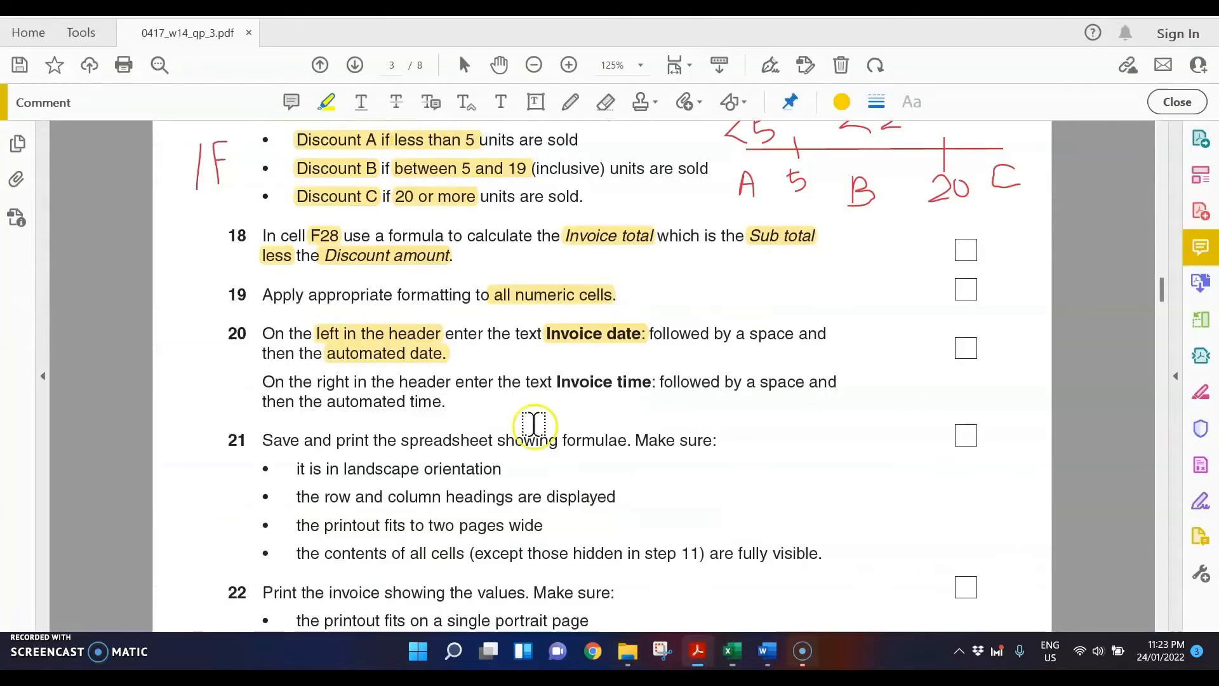
left_click_drag(316, 381, 451, 382)
left_click_drag(556, 383, 658, 384)
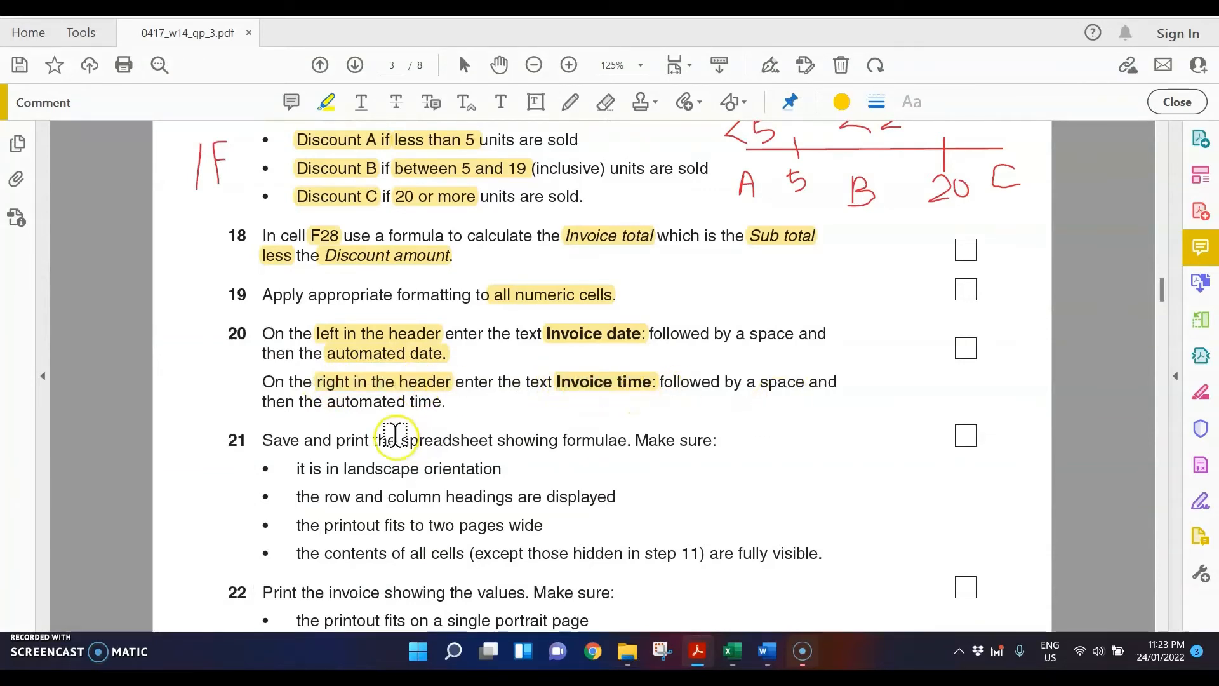
Step: In the N14invoice workbook in Excel, enter "Invoice time: " followed by the automatic current time in the right header section
mouse_move(730, 648)
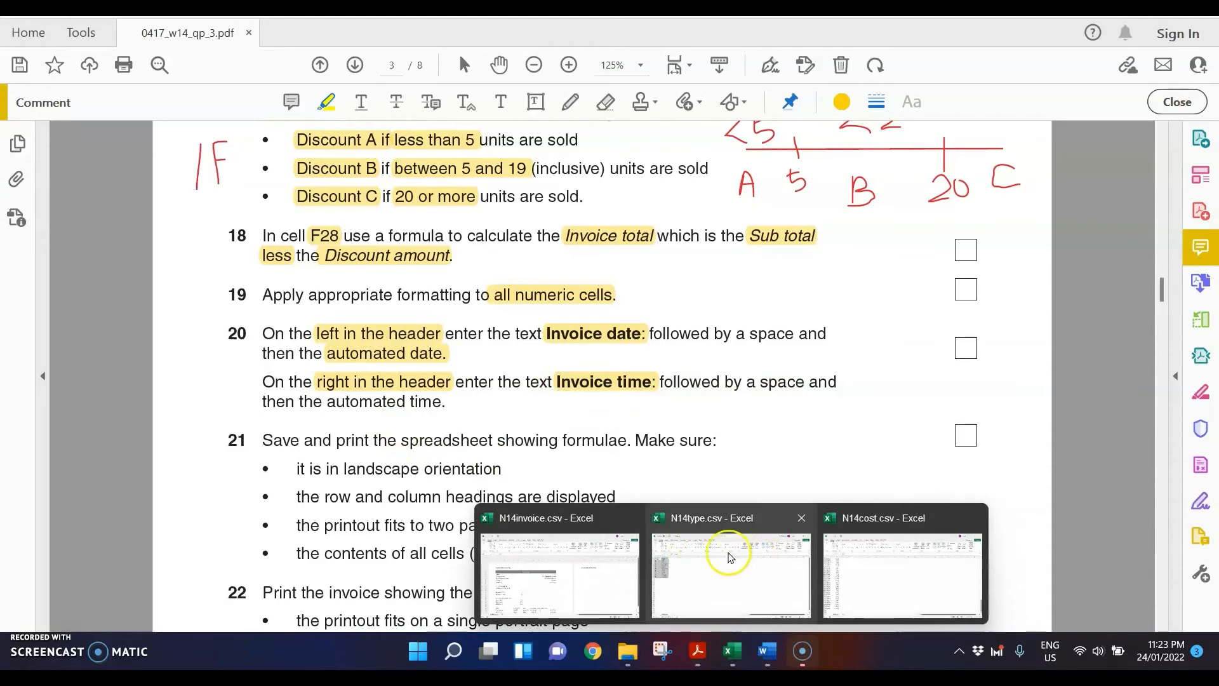
left_click(597, 564)
left_click(564, 249)
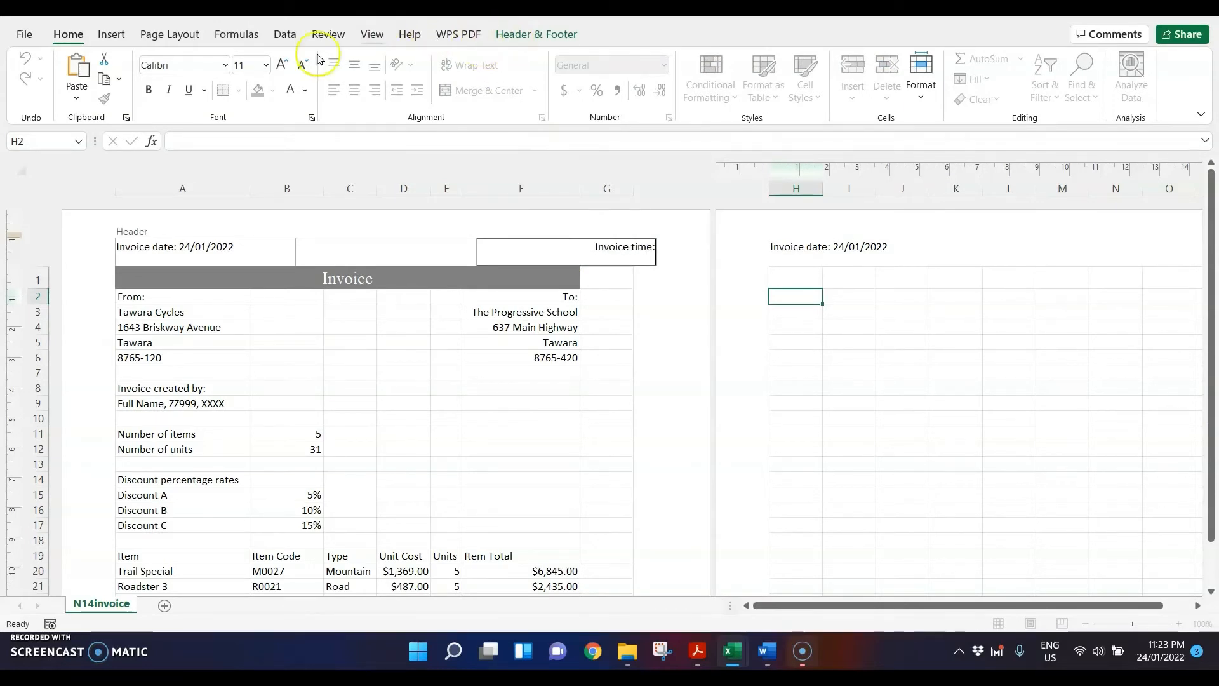
left_click(538, 35)
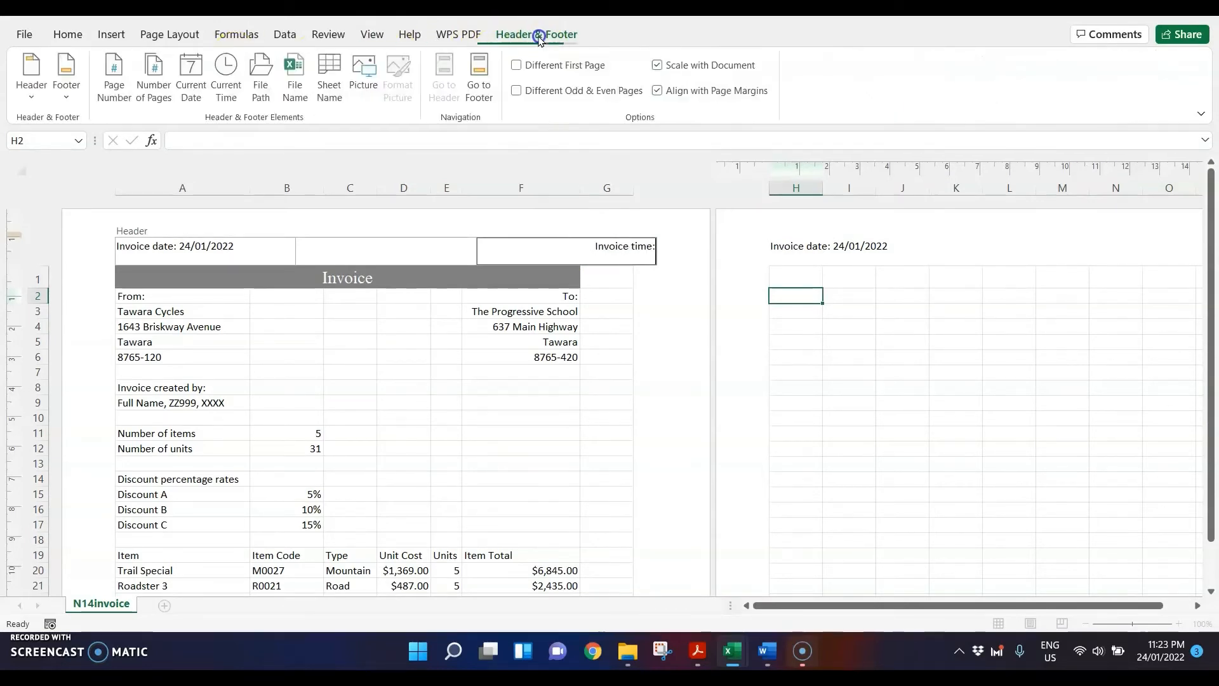
left_click(220, 94)
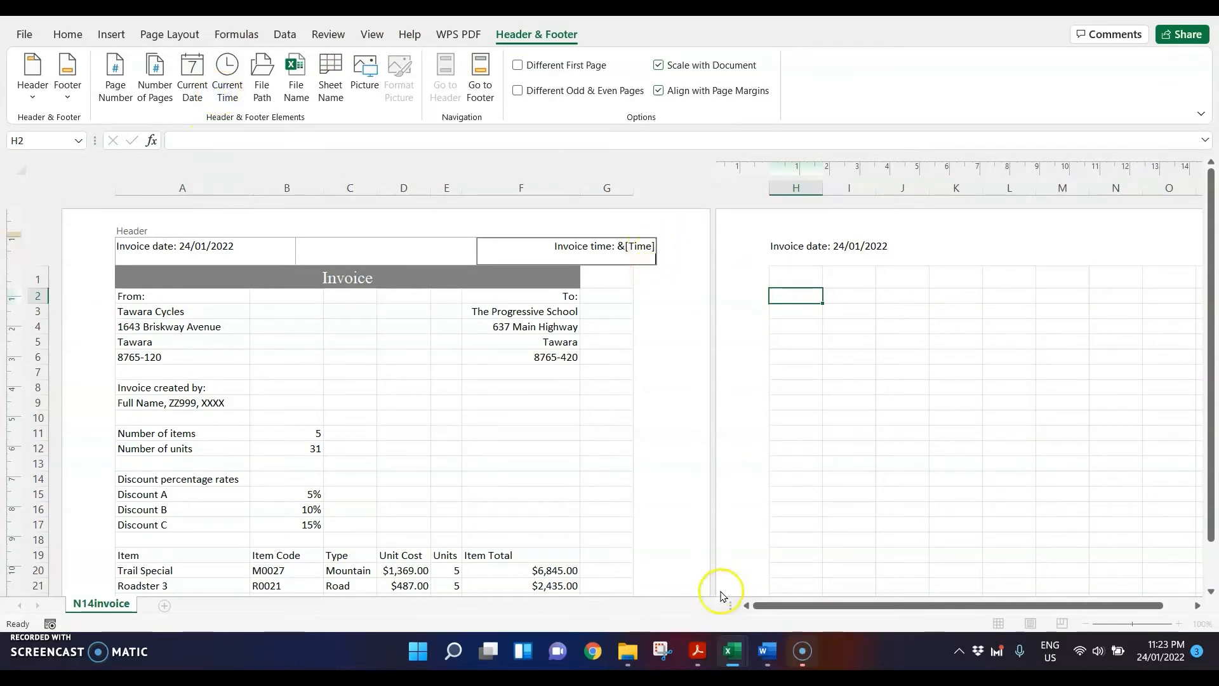
Step: Switch to the question paper PDF and highlight the step 21 requirements: showing formulae, landscape, row and column headings, two pages wide, and fully visible contents
left_click(699, 649)
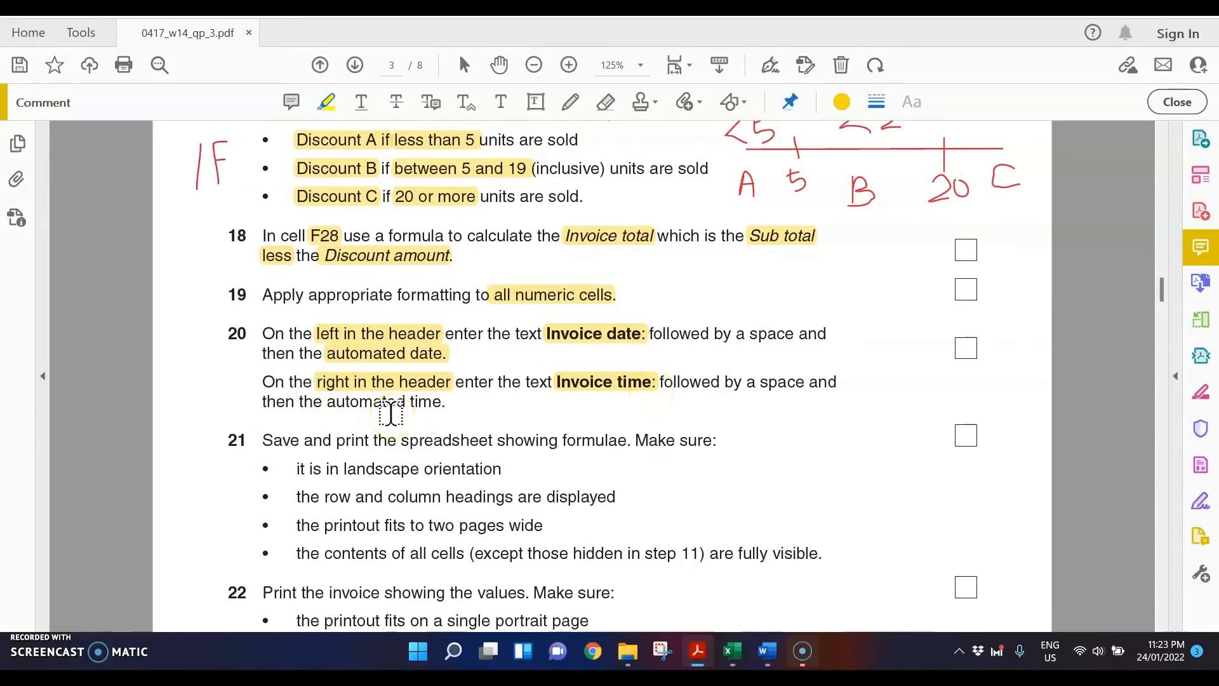
scroll(307, 427, "down", 3)
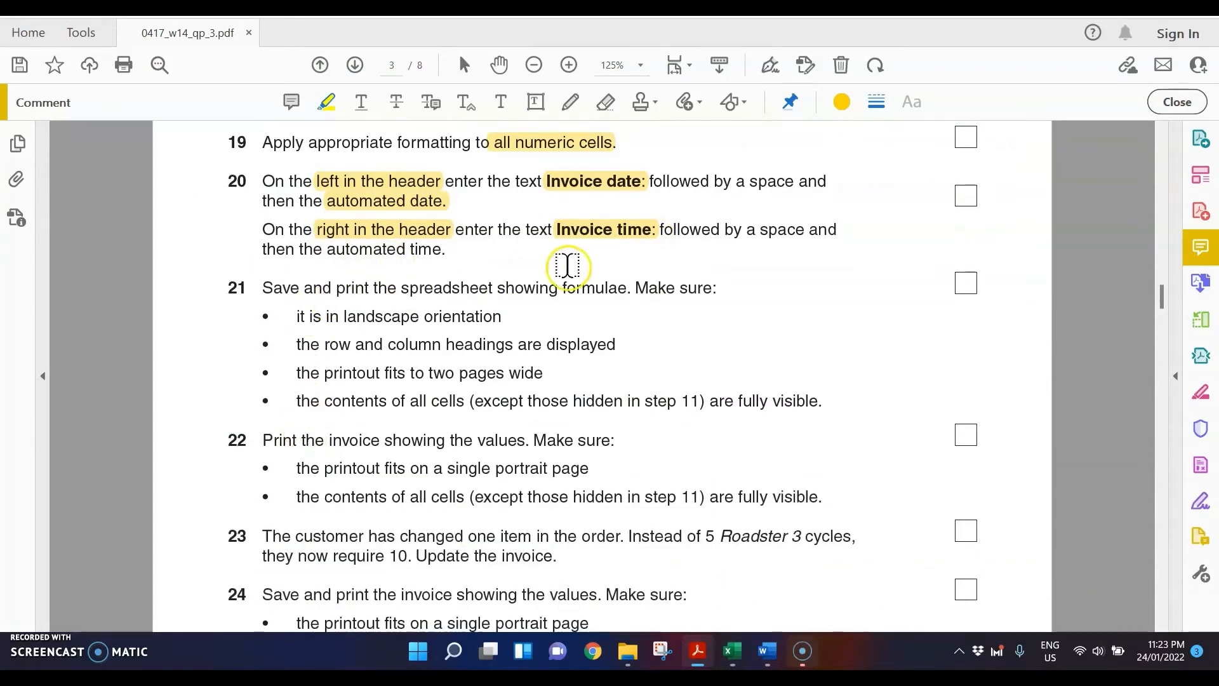
left_click_drag(498, 293, 626, 291)
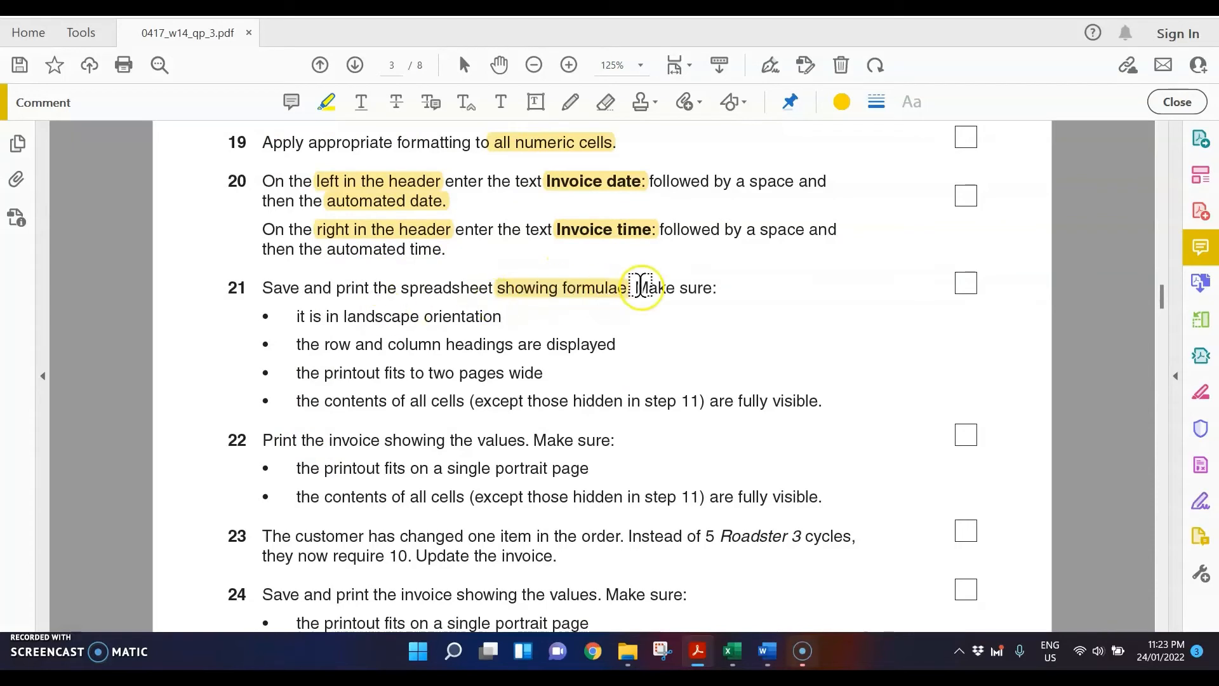
double_click(379, 317)
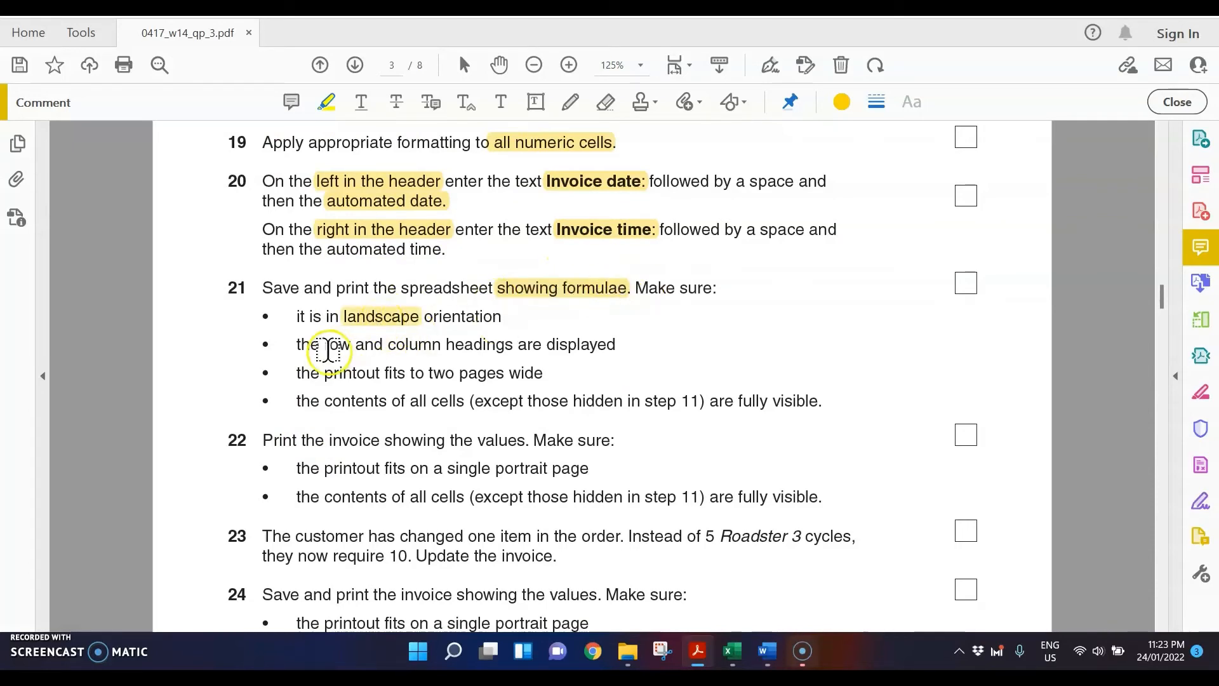
left_click_drag(325, 345, 533, 374)
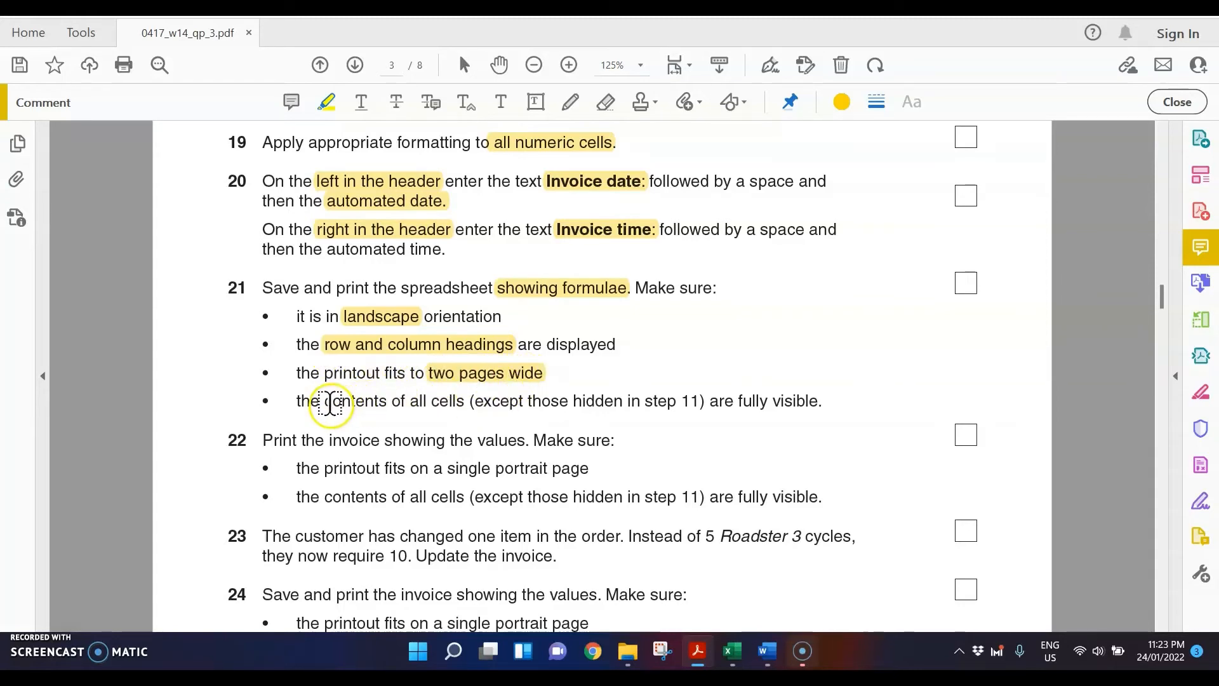
left_click_drag(325, 401, 819, 401)
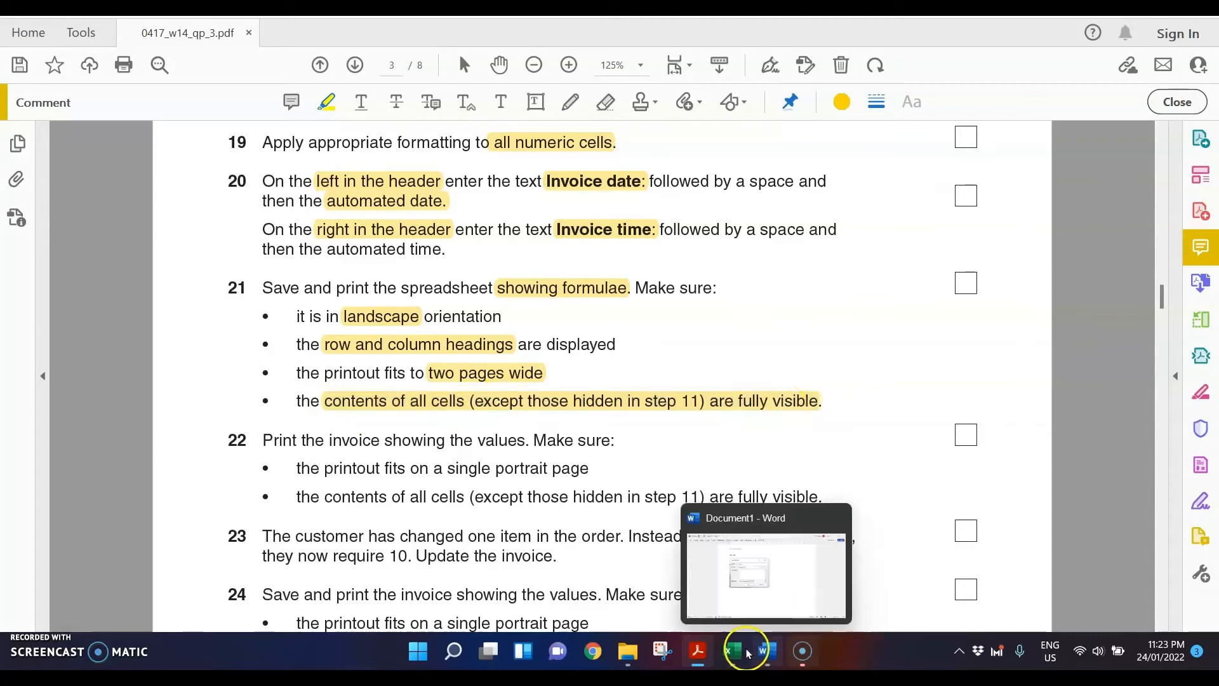
Step: Return to the N14invoice workbook in Excel, leave the header for Normal view, and show the formulas in the cells
mouse_move(732, 648)
left_click(729, 556)
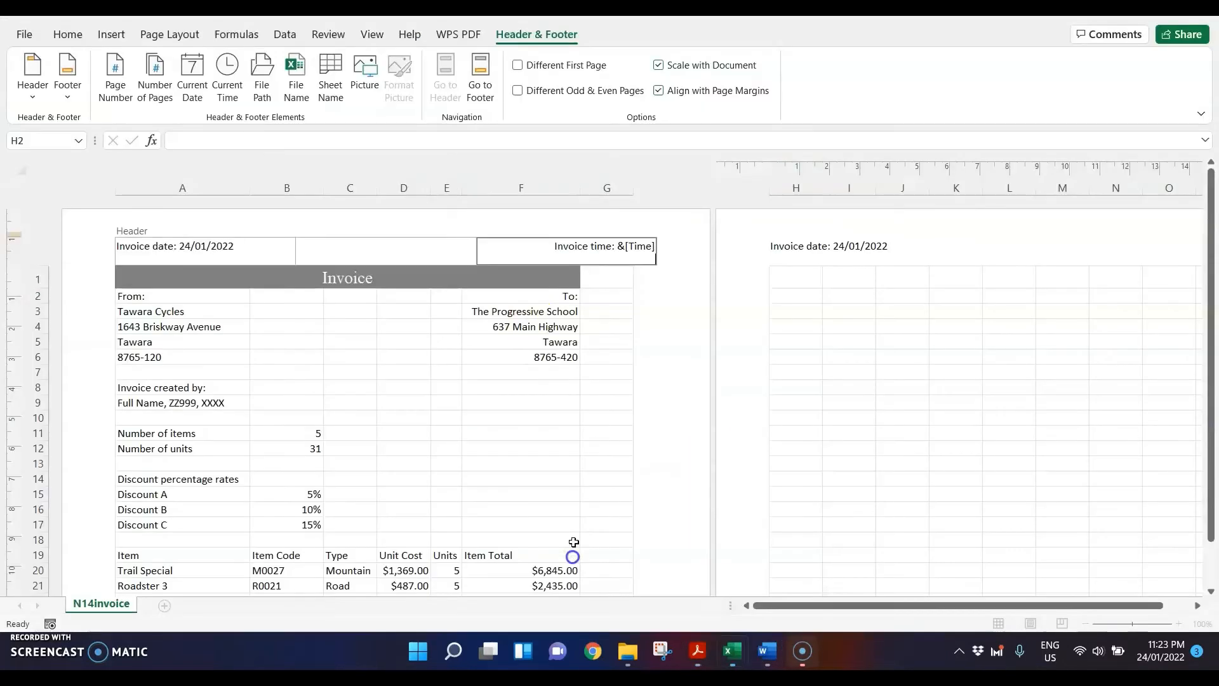
left_click(531, 435)
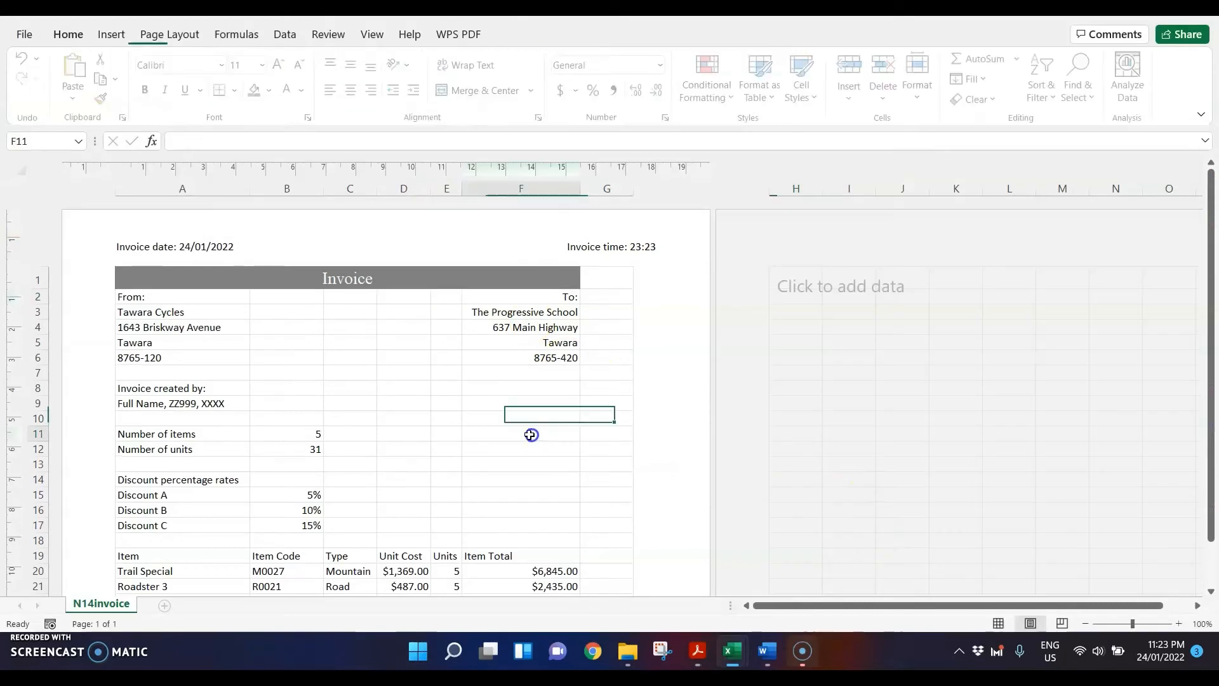
left_click(998, 624)
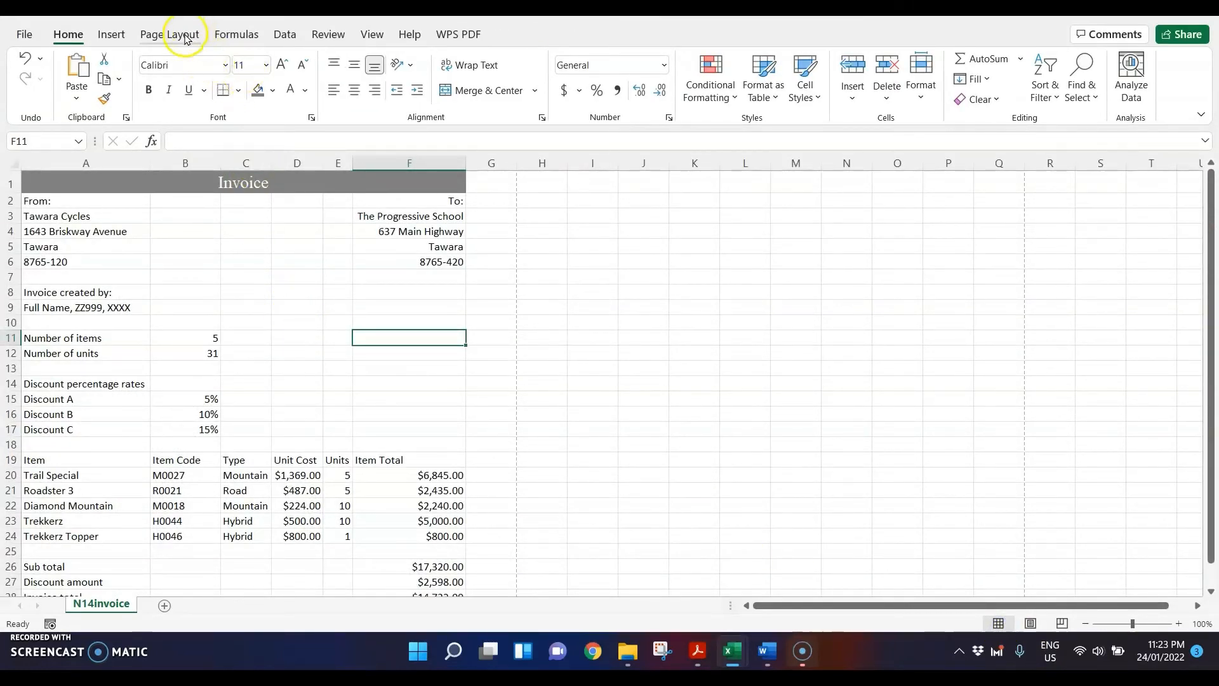
left_click(235, 34)
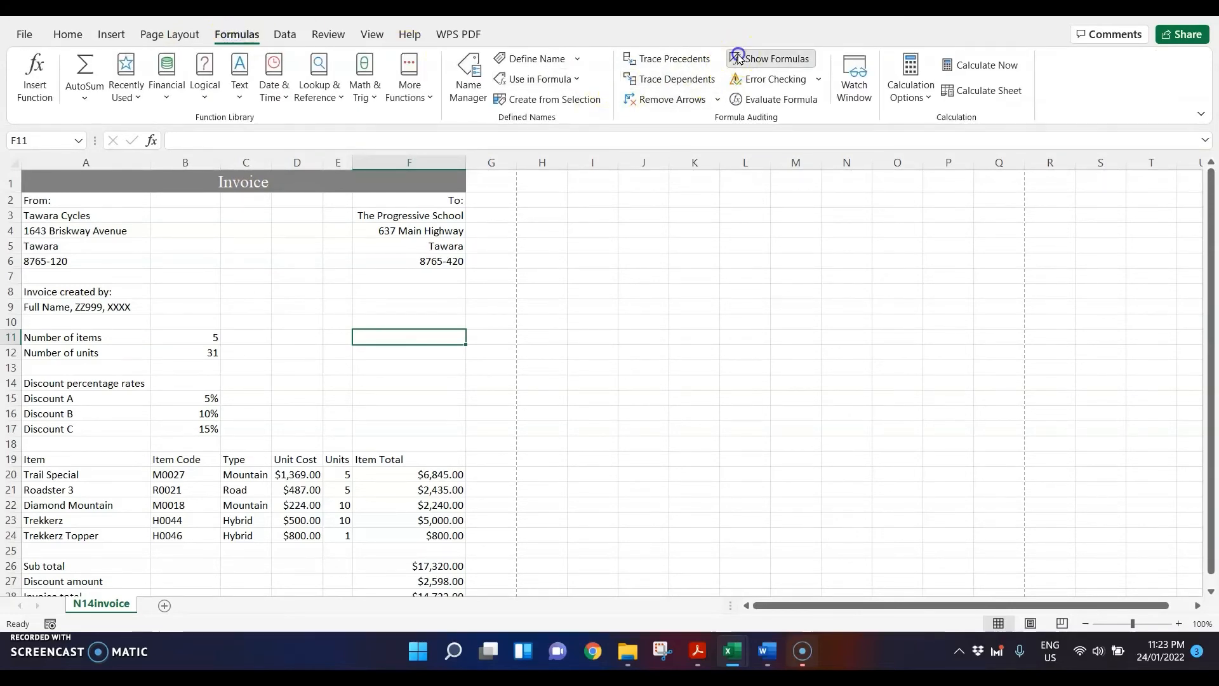
left_click(736, 58)
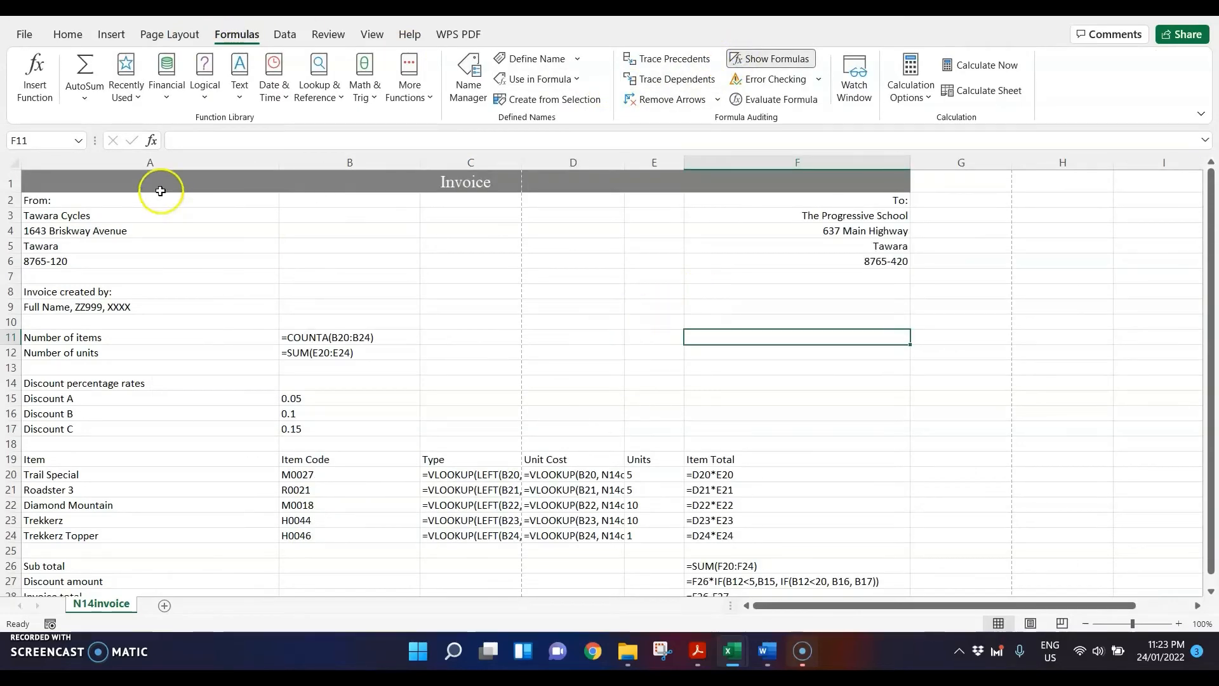
Step: Autofit the widths of columns A to F so that all the formulae are fully visible
left_click(141, 165)
left_click_drag(141, 165, 901, 164)
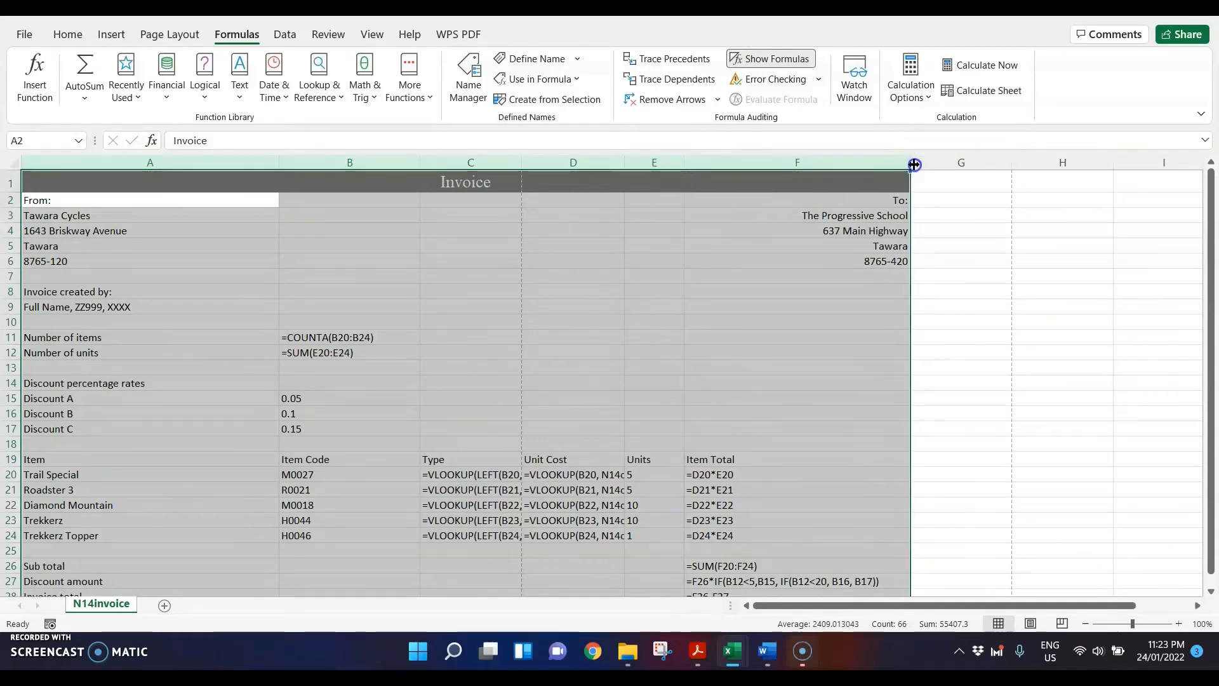
double_click(913, 164)
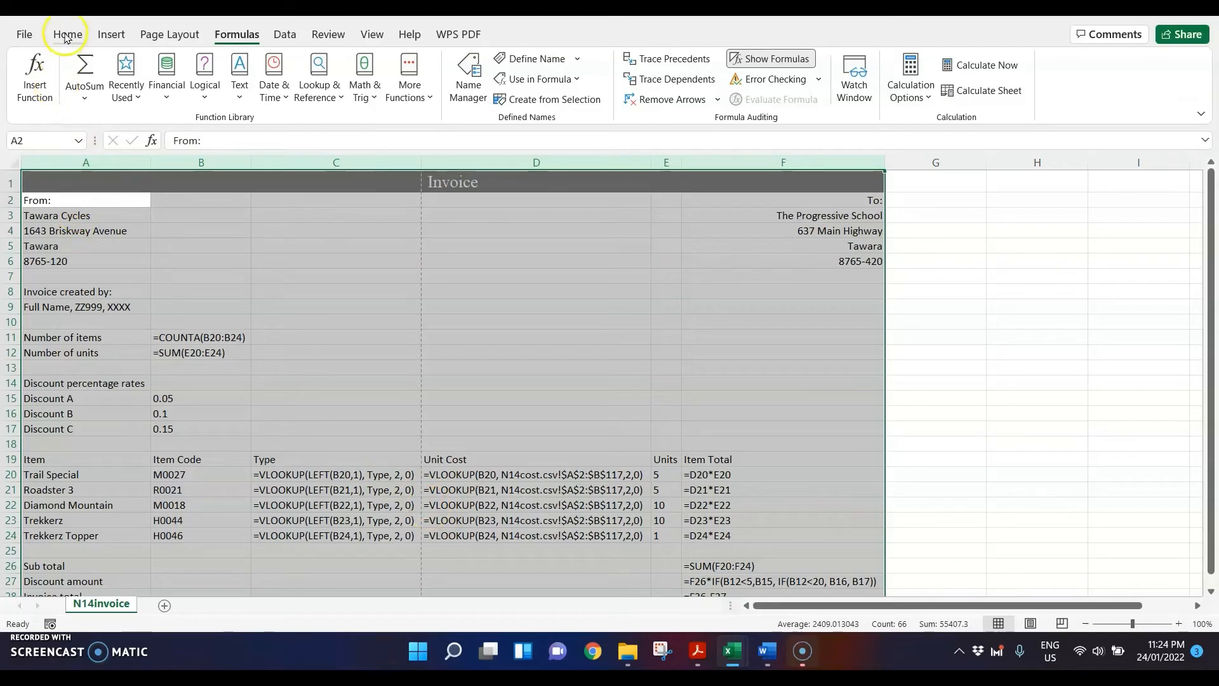
Step: Set the invoice sheet to landscape orientation and scale its printout to 2 pages wide, rechecking step 21 of the question paper
left_click(163, 35)
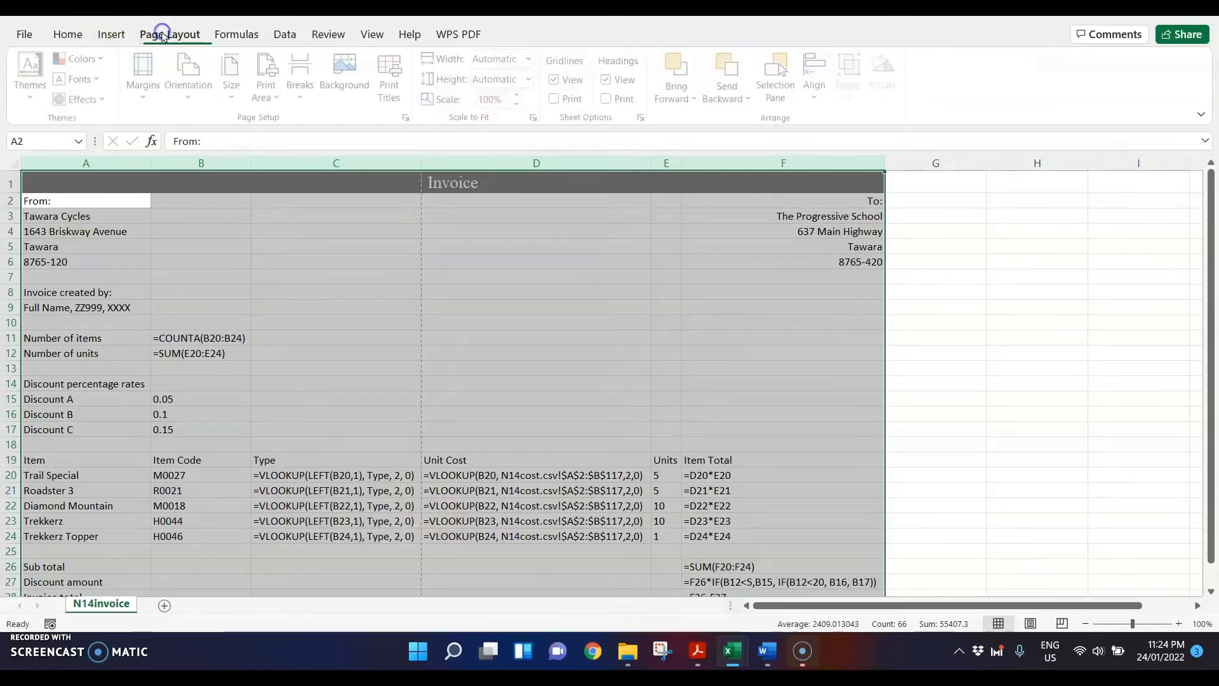
mouse_move(698, 649)
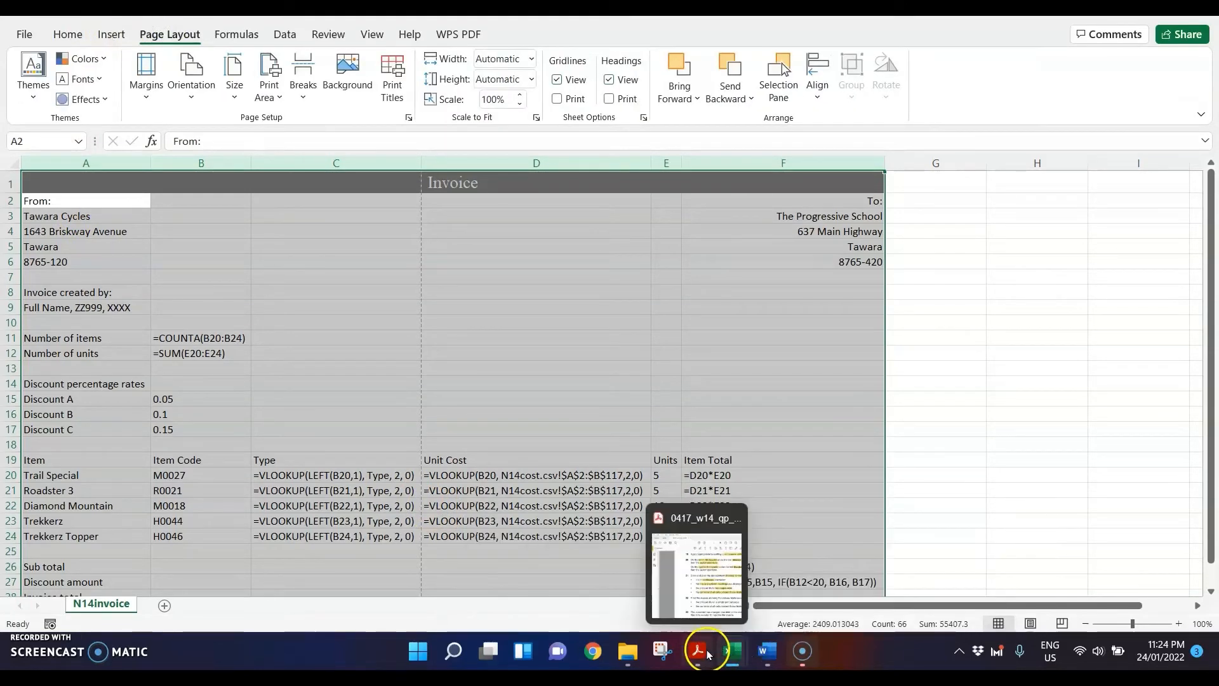
left_click(698, 580)
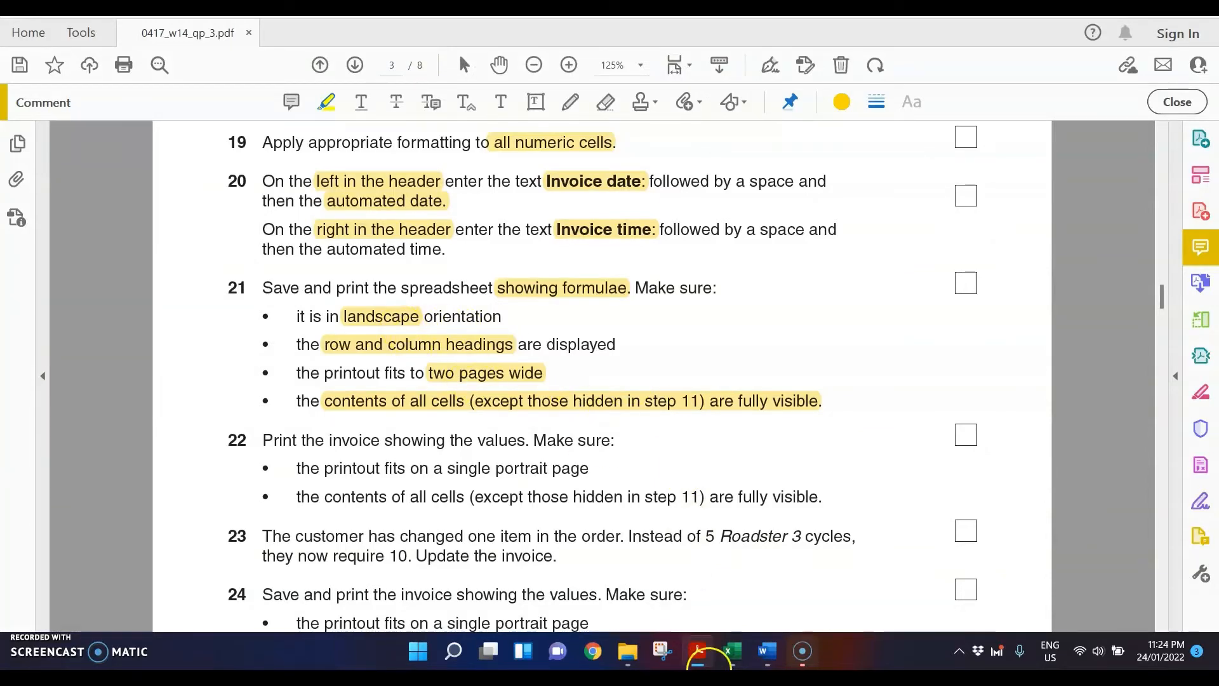
mouse_move(732, 651)
left_click(517, 557)
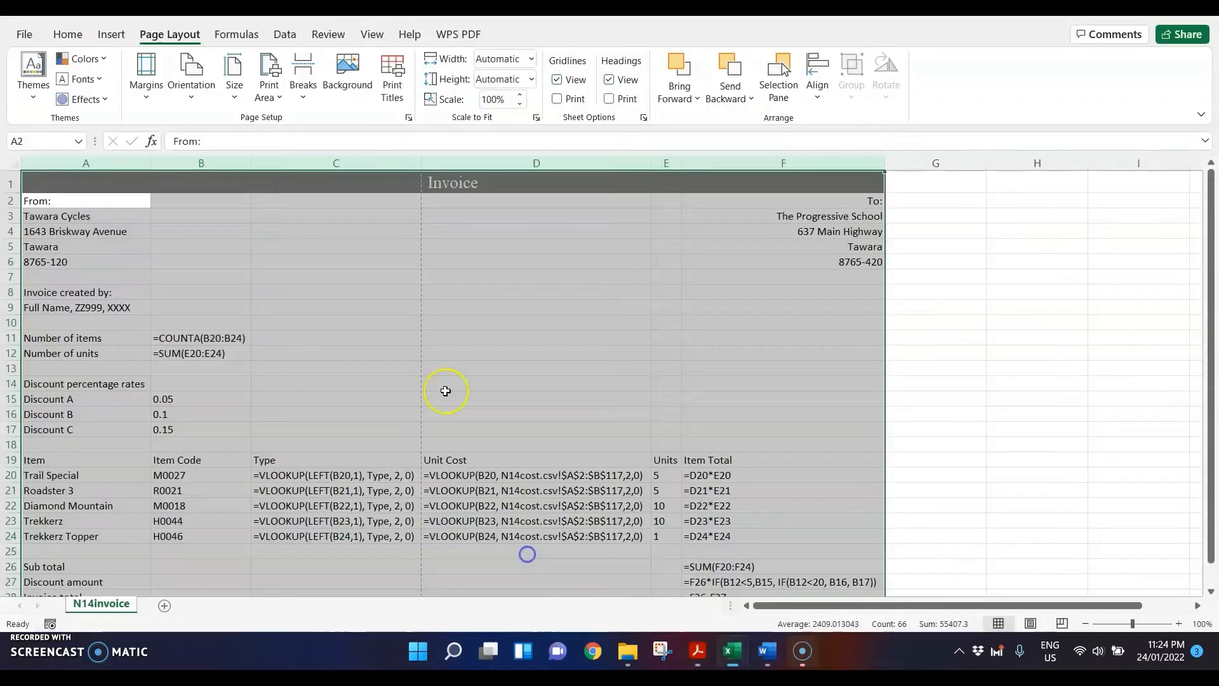
left_click(183, 81)
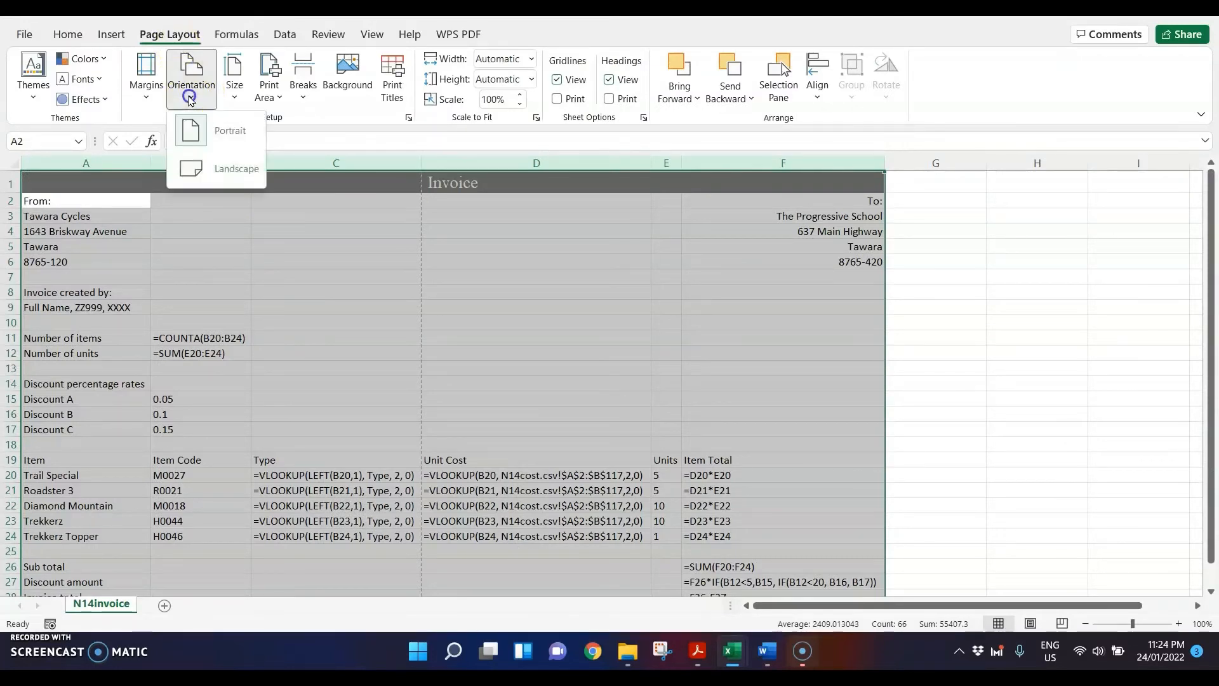
left_click(208, 159)
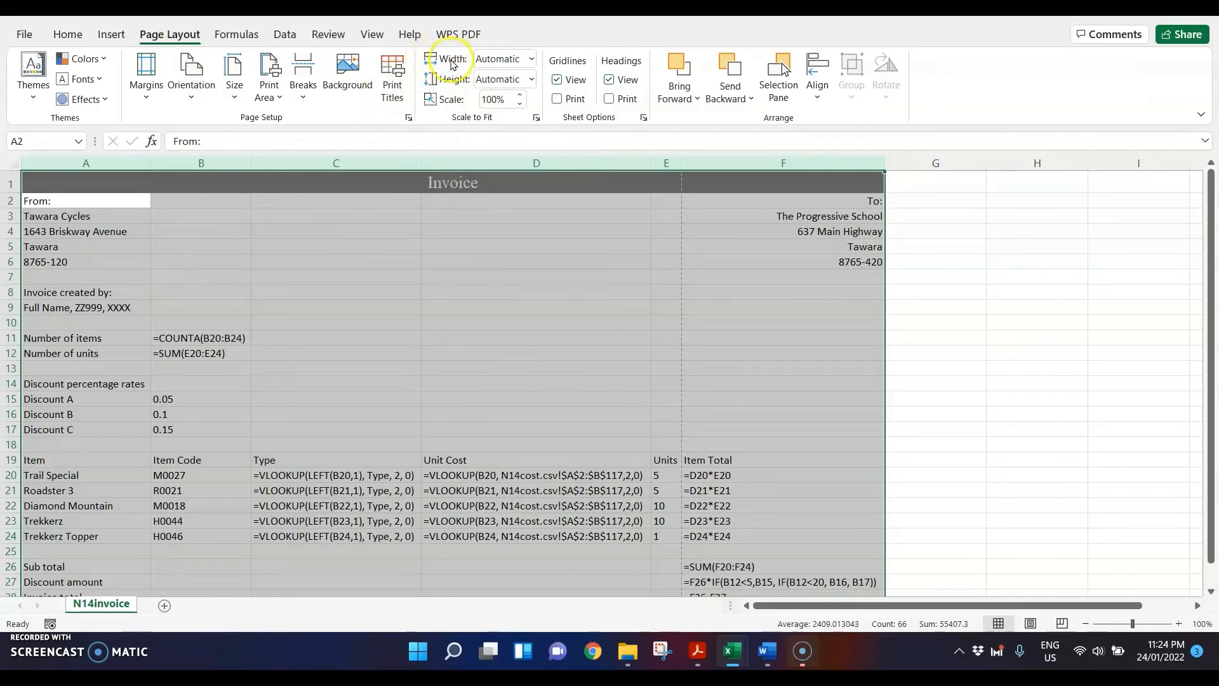
left_click(531, 58)
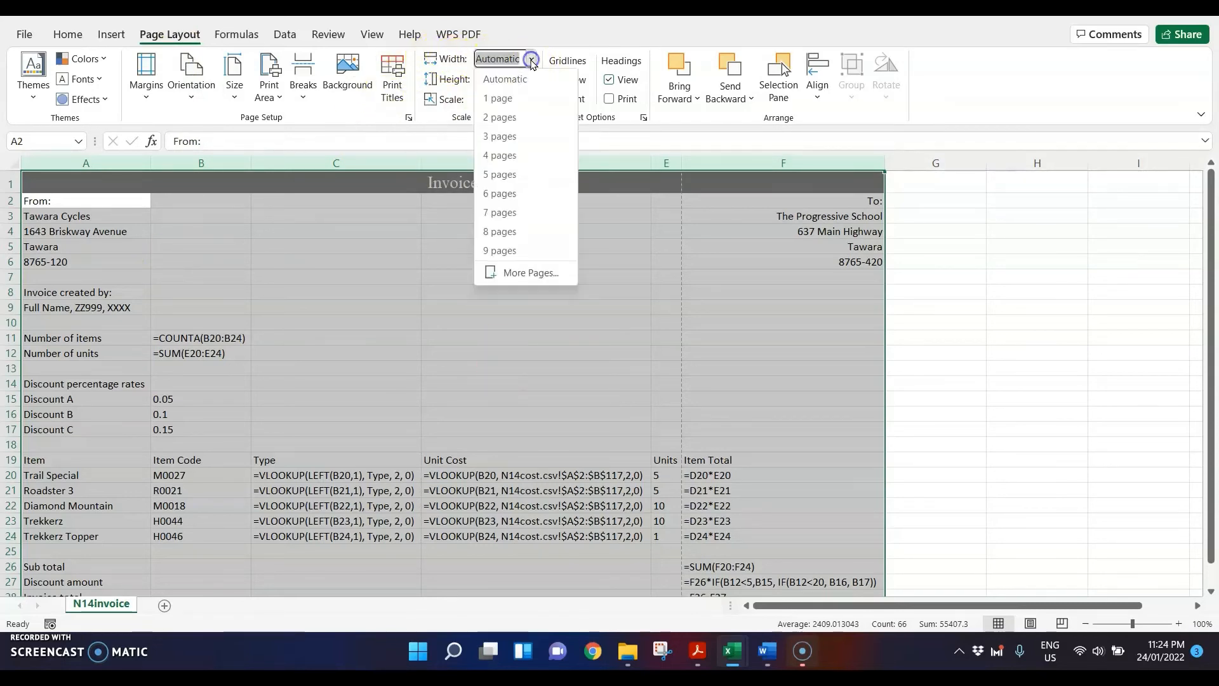
left_click(508, 122)
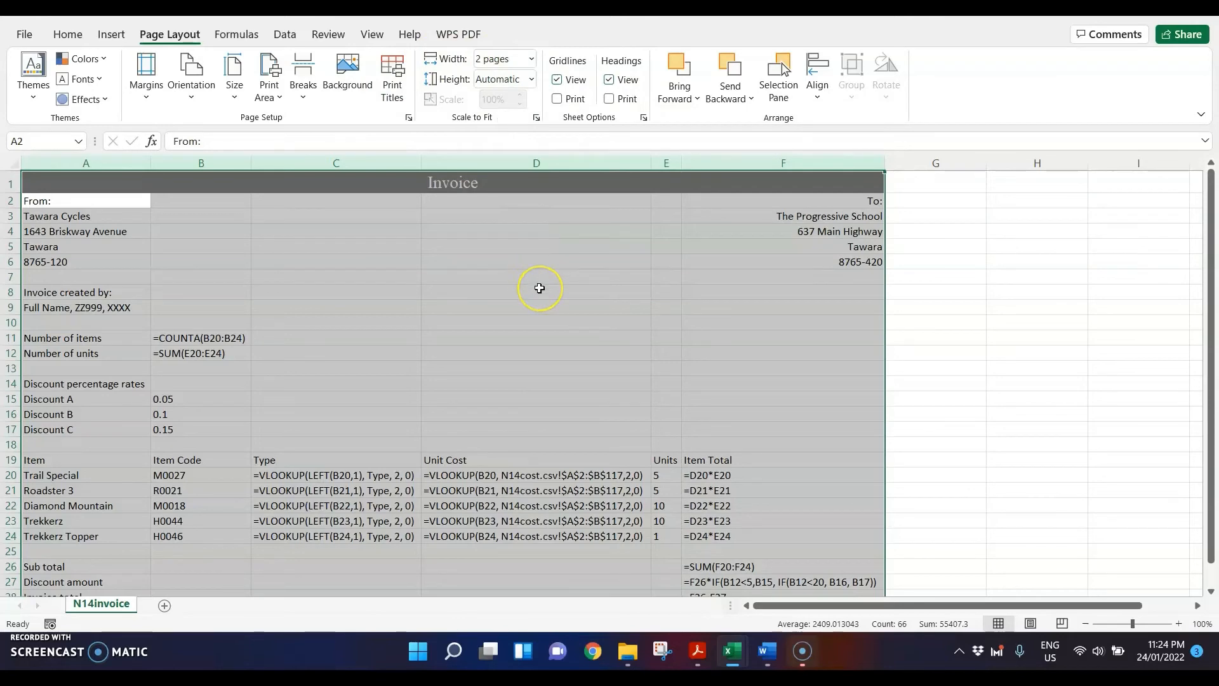
Step: Examine both pages of the formulae printout in the print preview, then return to the sheet
key("ctrl+p")
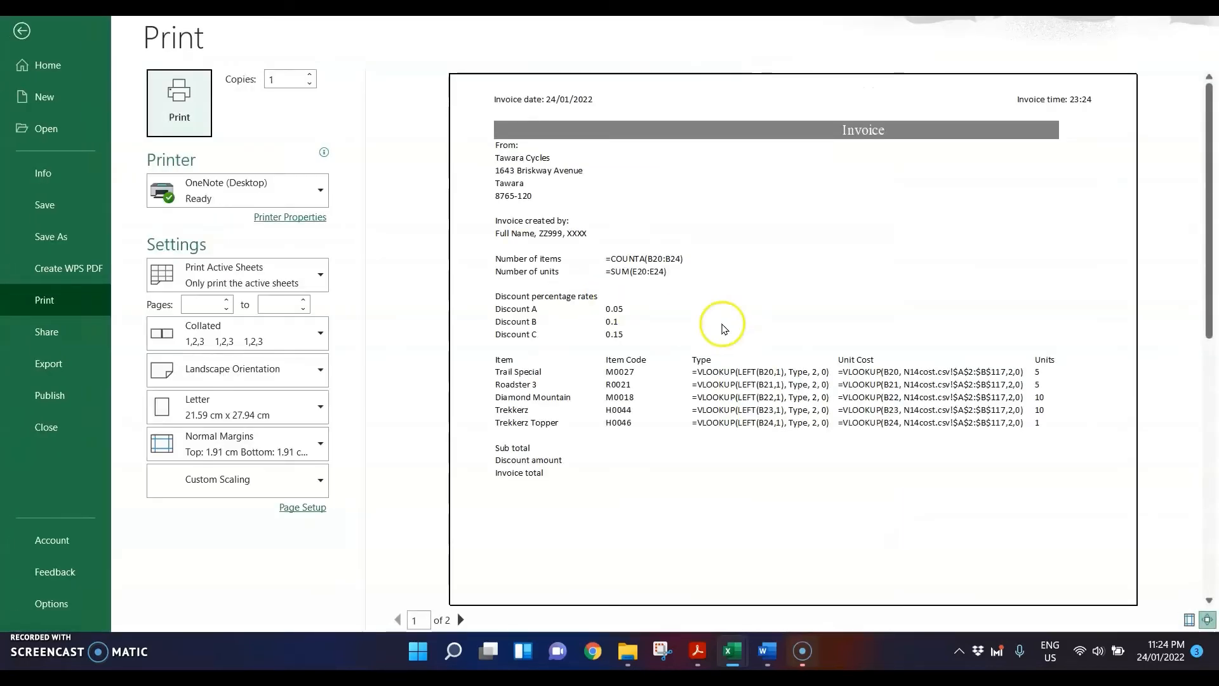
scroll(783, 367, "down", 1)
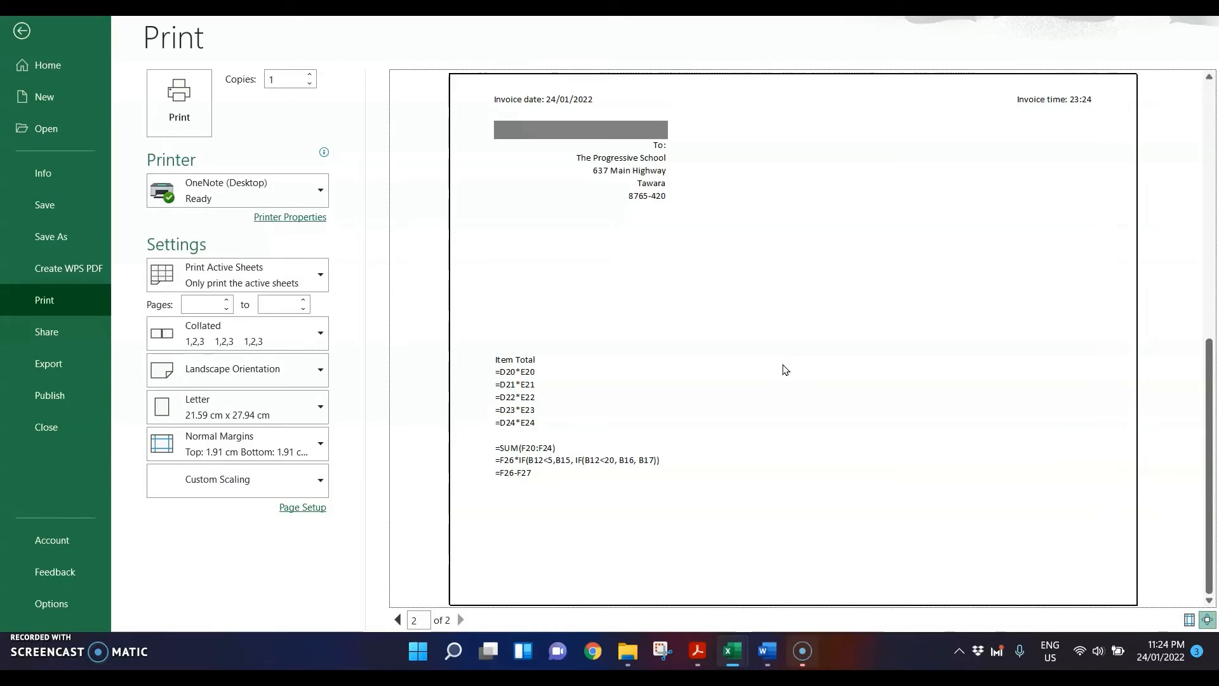
key("Escape")
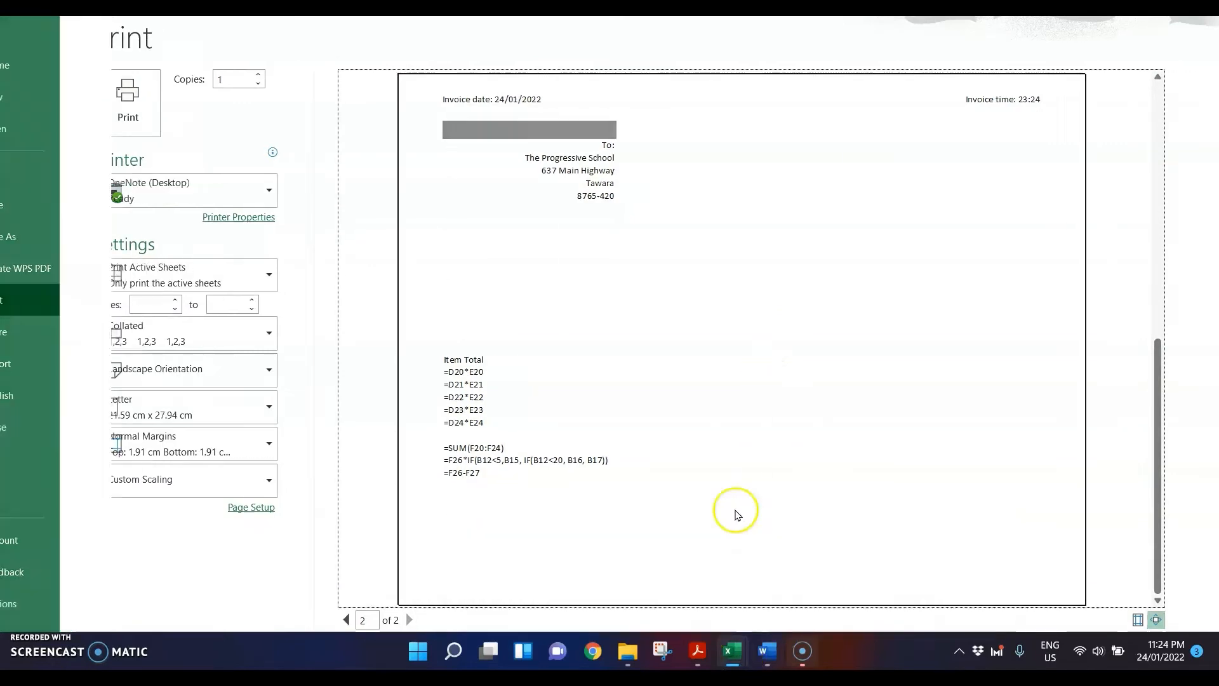
Step: Recheck step 21 in the question paper PDF, then enable printing of row and column headings for the N14invoice sheet in Excel
left_click(704, 642)
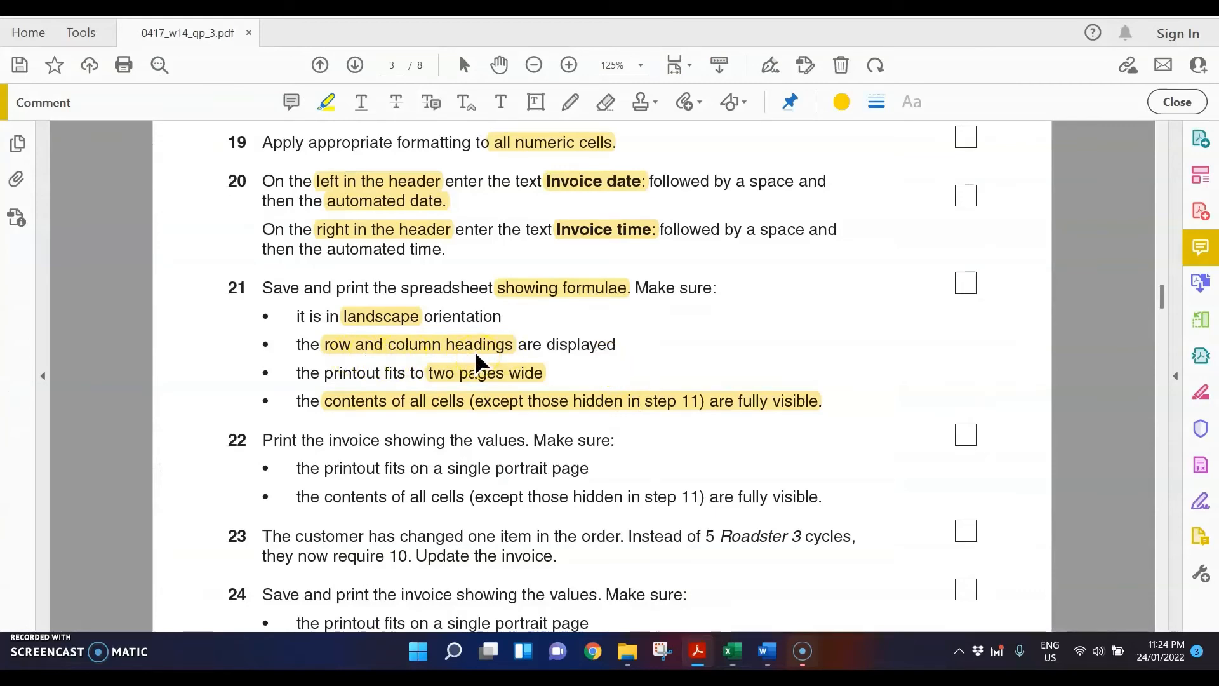
mouse_move(730, 647)
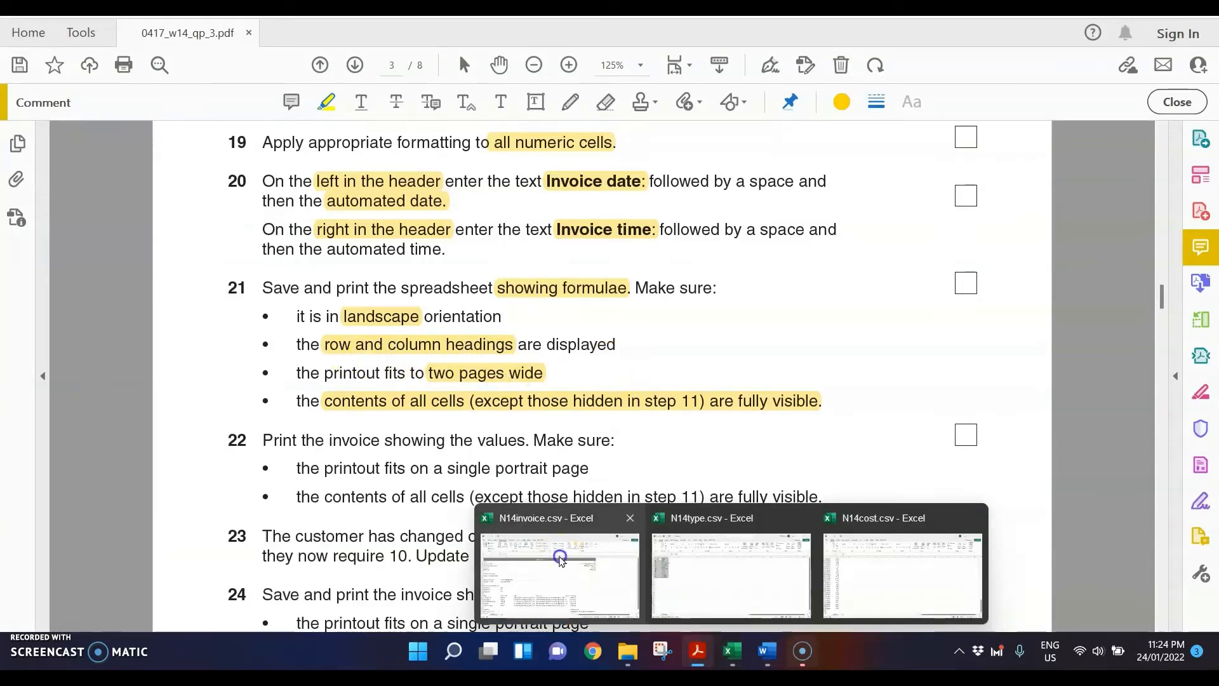
left_click(559, 556)
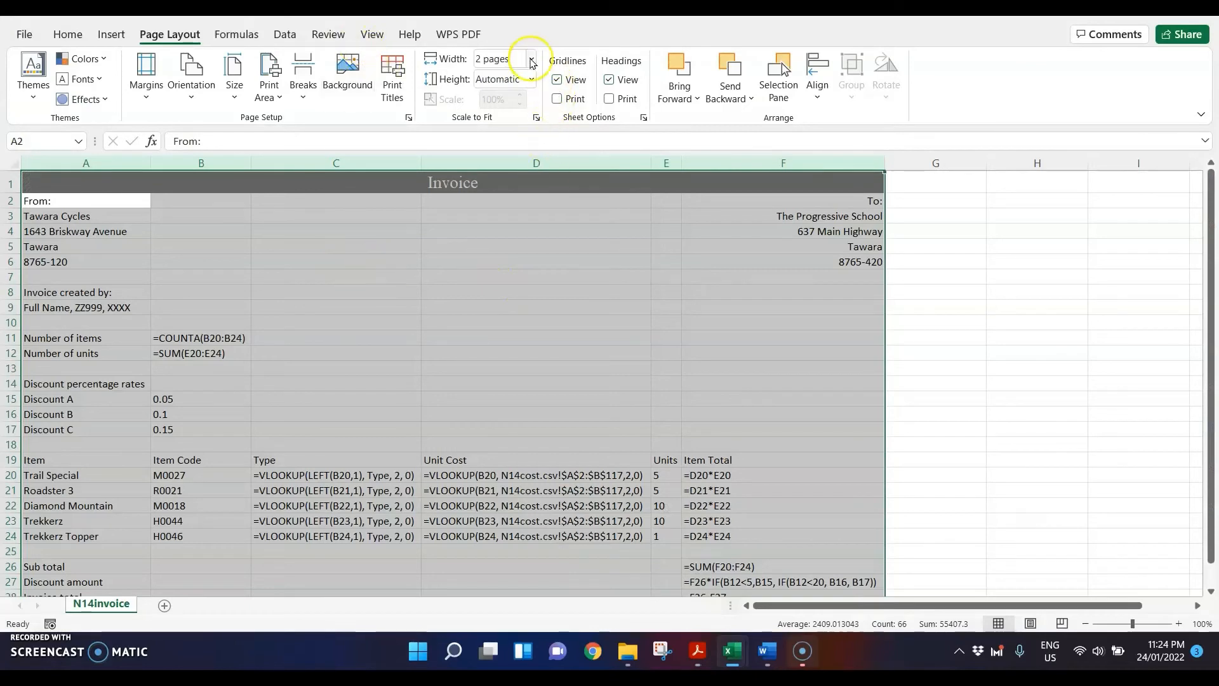
left_click(609, 99)
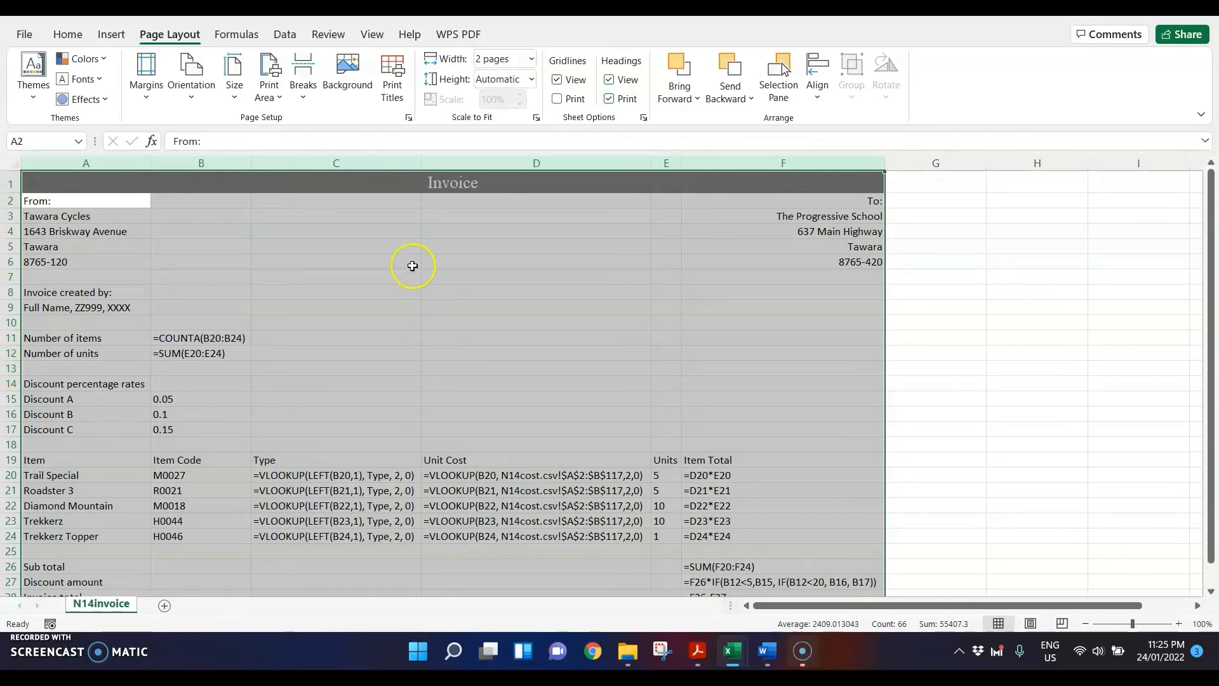
Step: Print the formulae view with Microsoft Print to PDF and choose the Nov 2014 folder as the save location
key("ctrl+p")
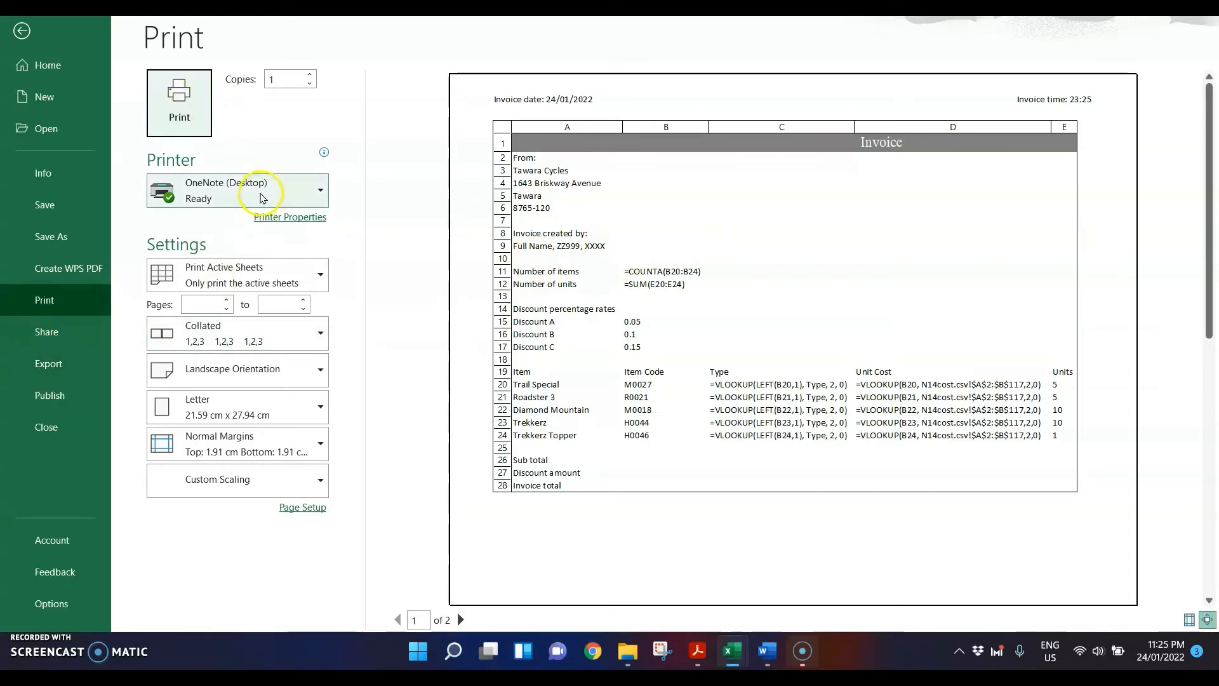
left_click(259, 192)
left_click(266, 303)
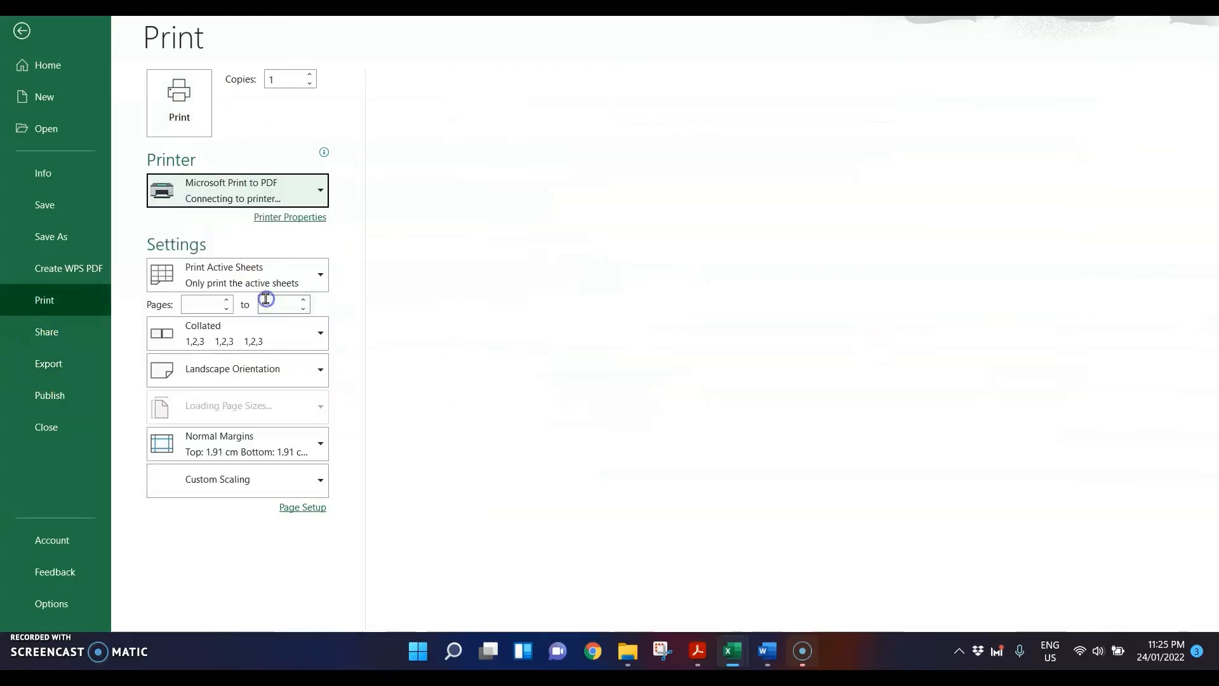
left_click(180, 103)
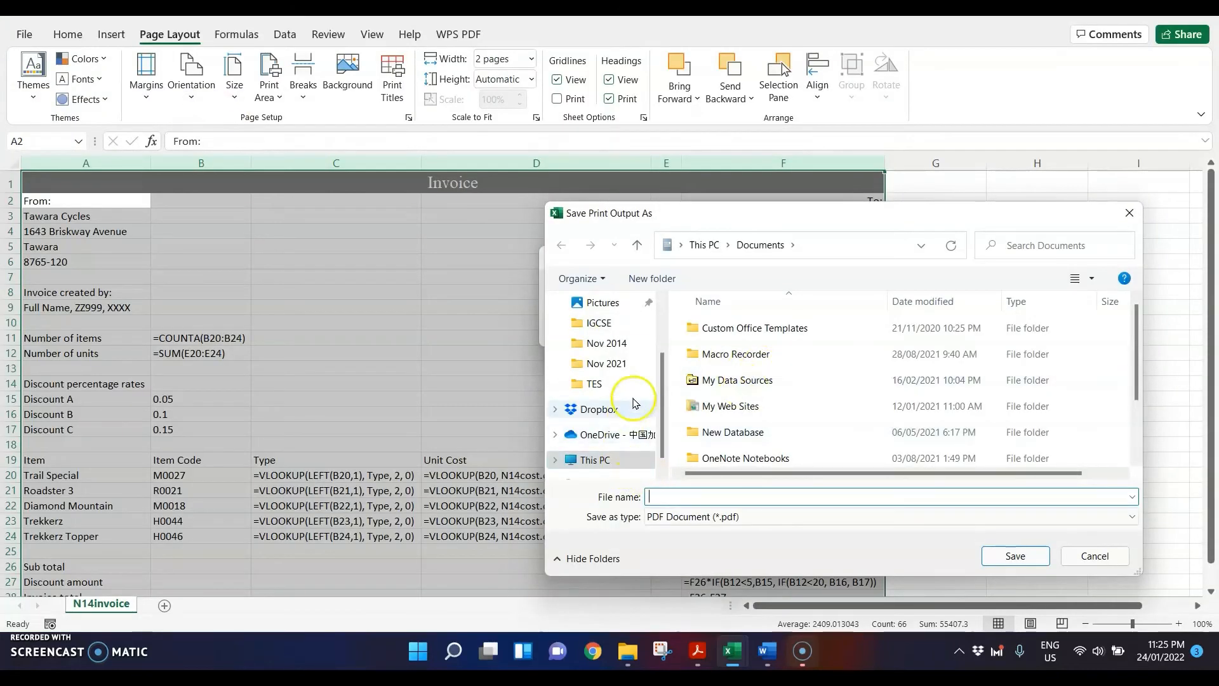
left_click(611, 346)
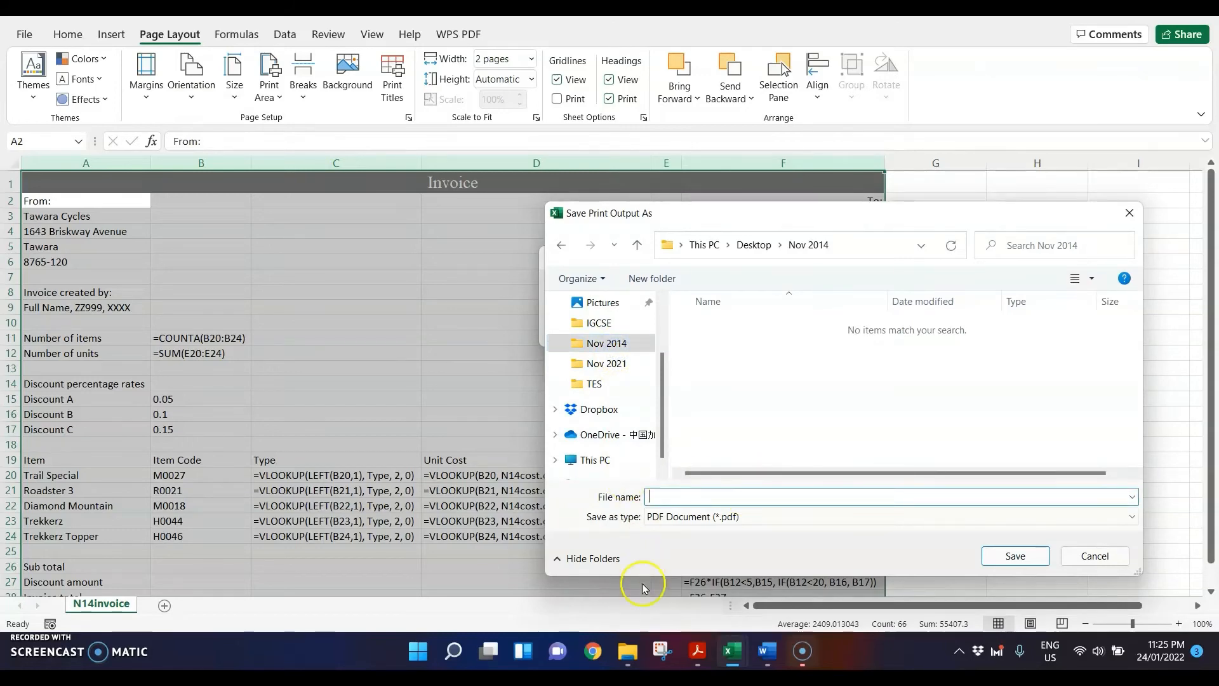
Step: Recheck steps 21 and 22 in the question paper PDF, then save Excel's formulae printout as Printout1 in the Nov 2014 folder
left_click(698, 651)
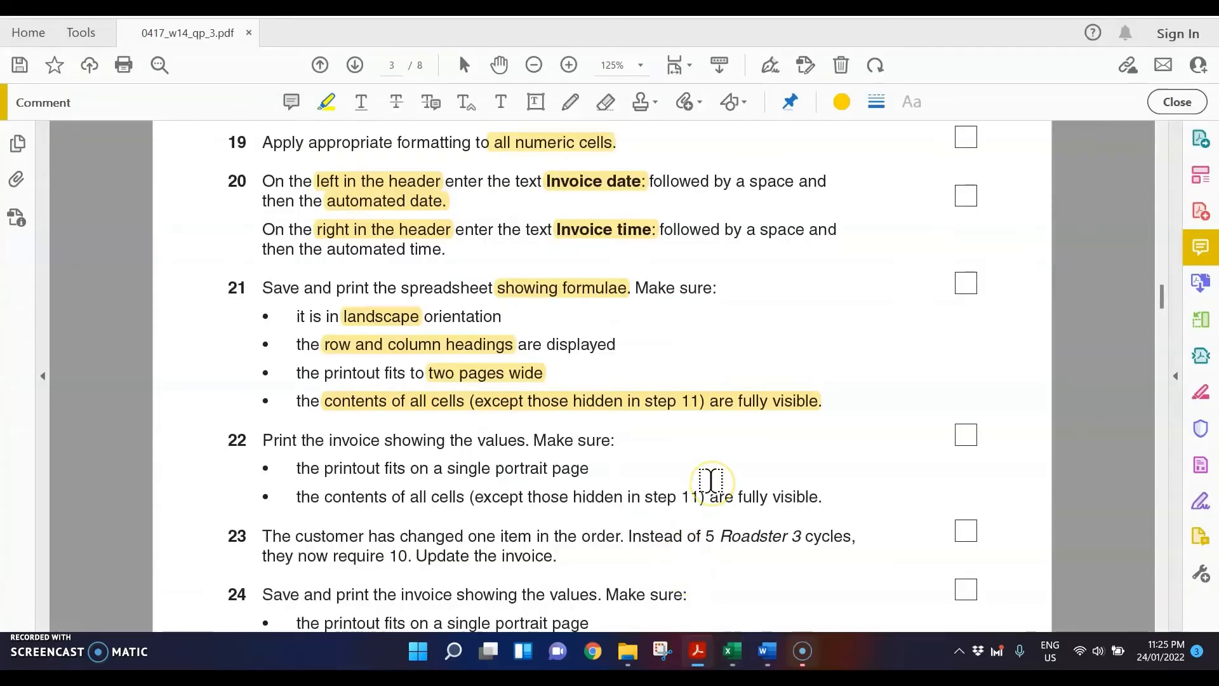
scroll(711, 481, "down", 1)
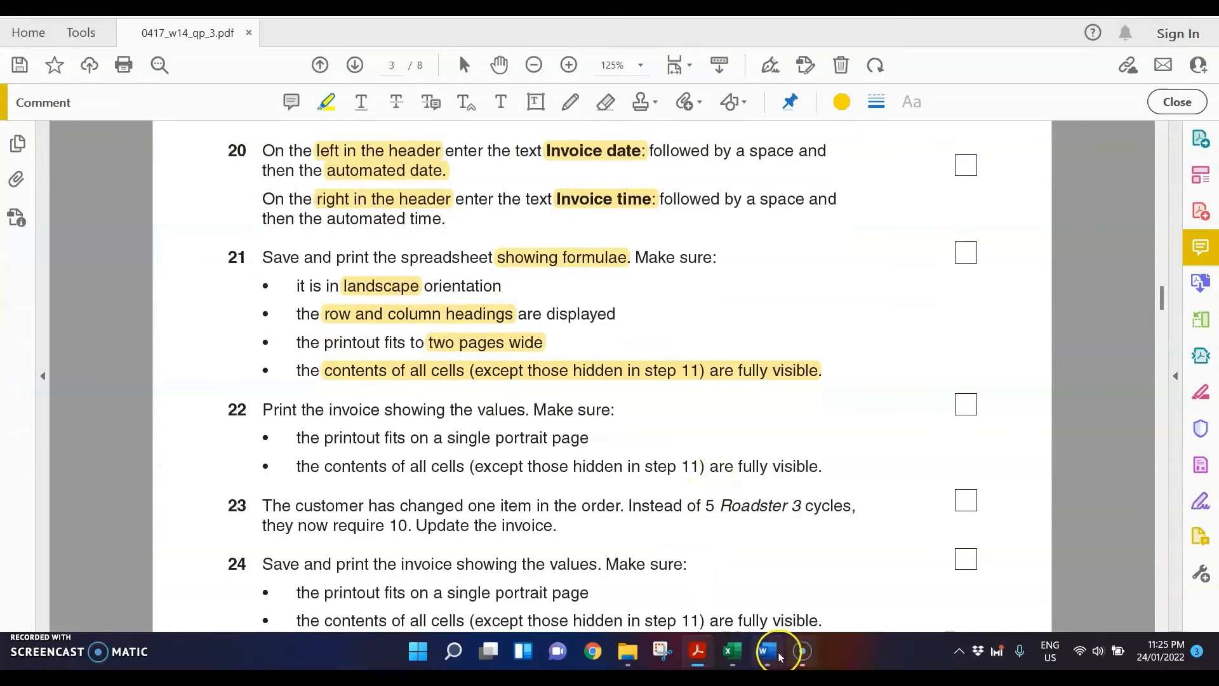
mouse_move(728, 651)
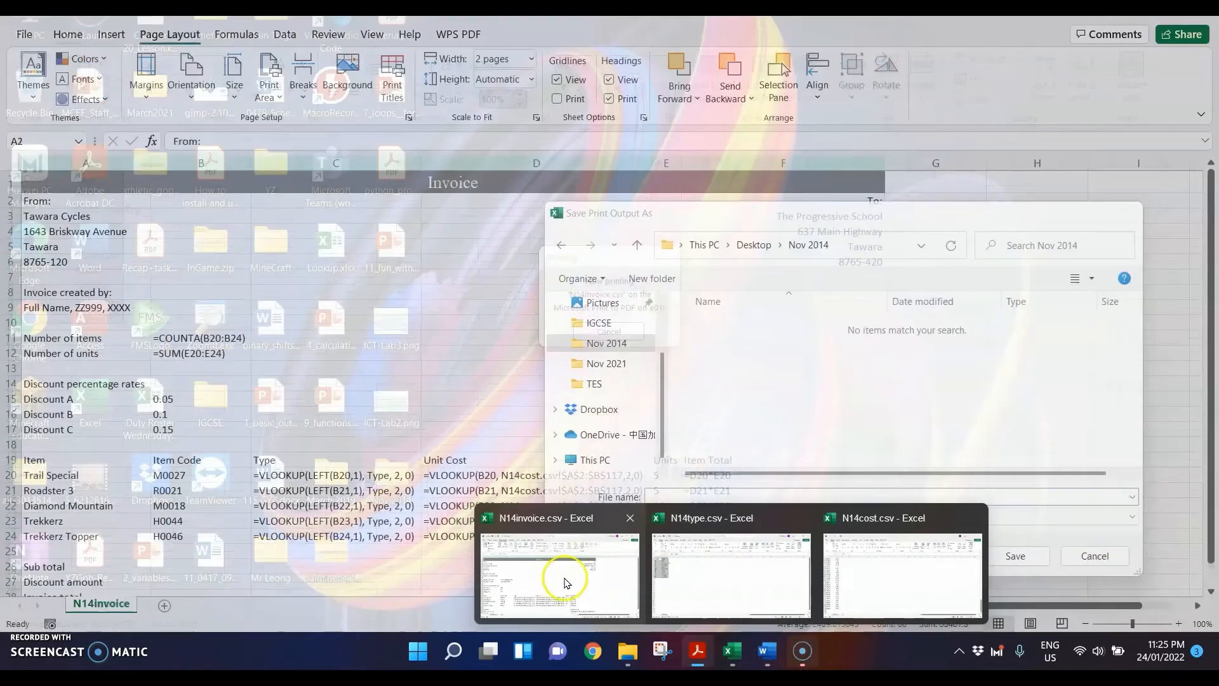
left_click(559, 575)
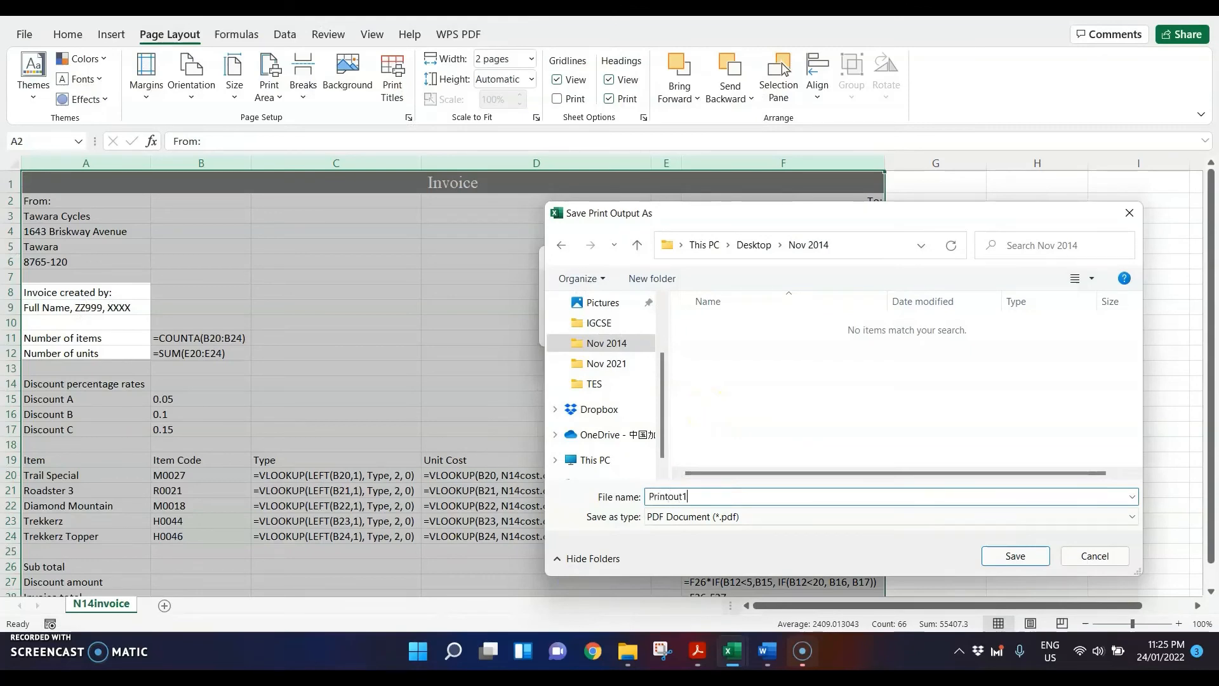
key("Return")
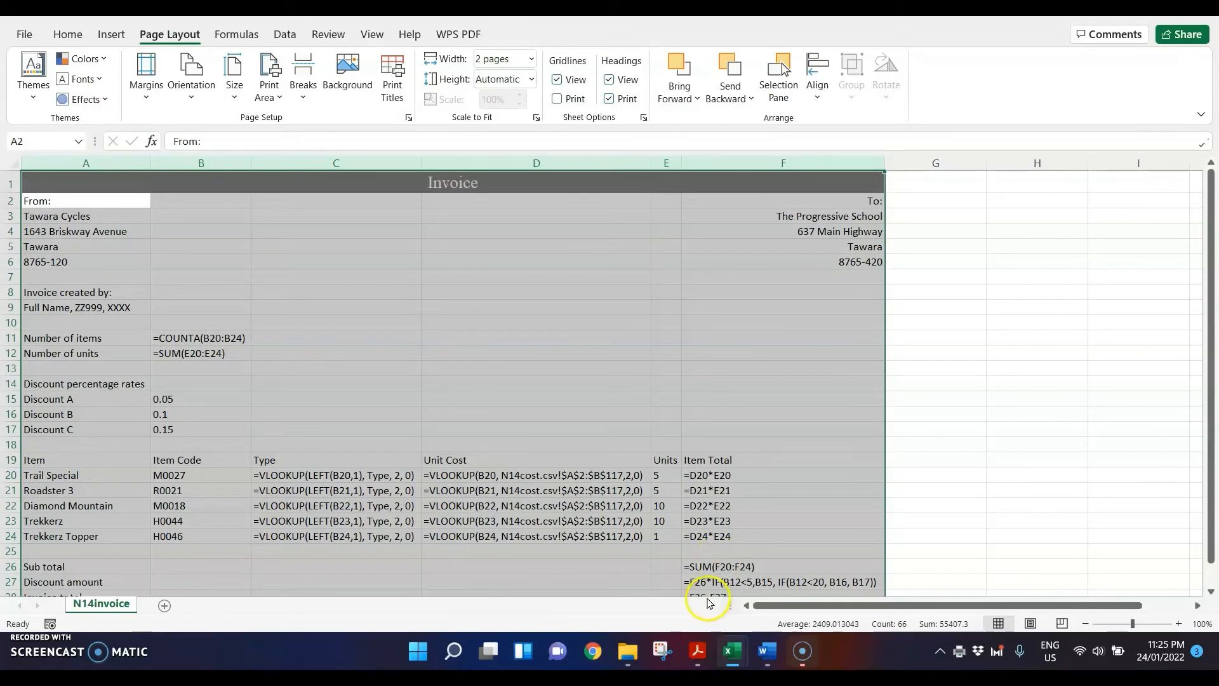
Step: Open Printout1.pdf from the Nov 2014 folder in Acrobat and check both pages of the formulae printout
left_click(628, 651)
double_click(414, 326)
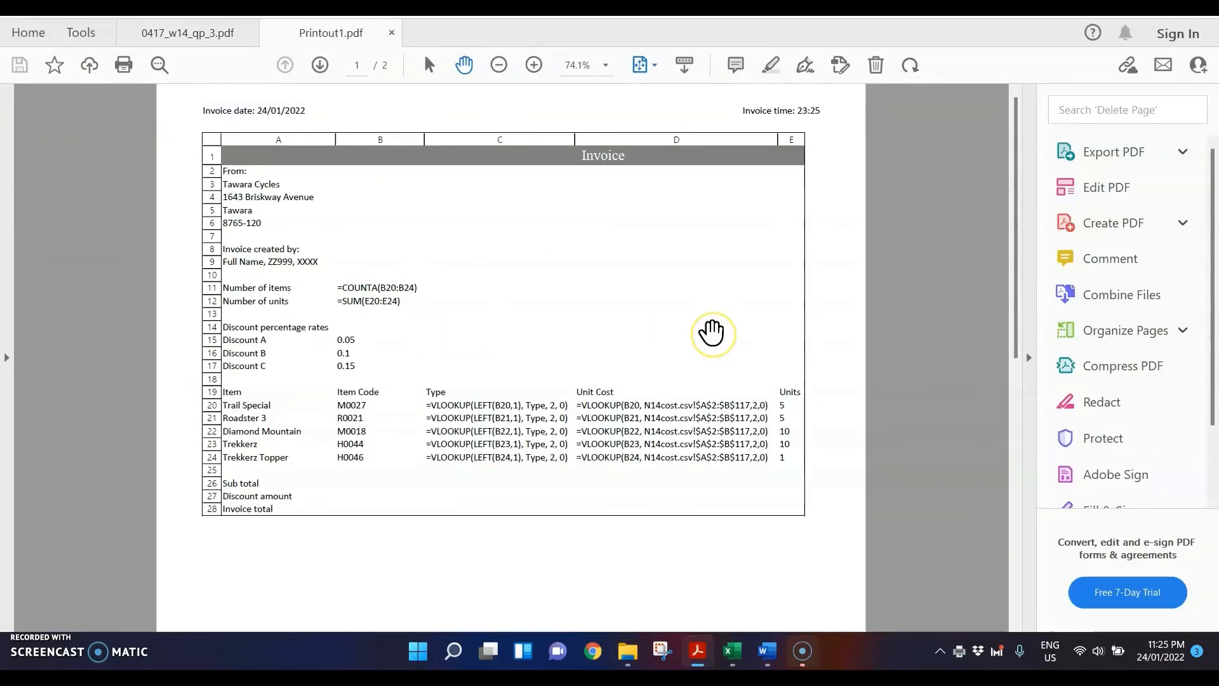
scroll(712, 331, "down", 3)
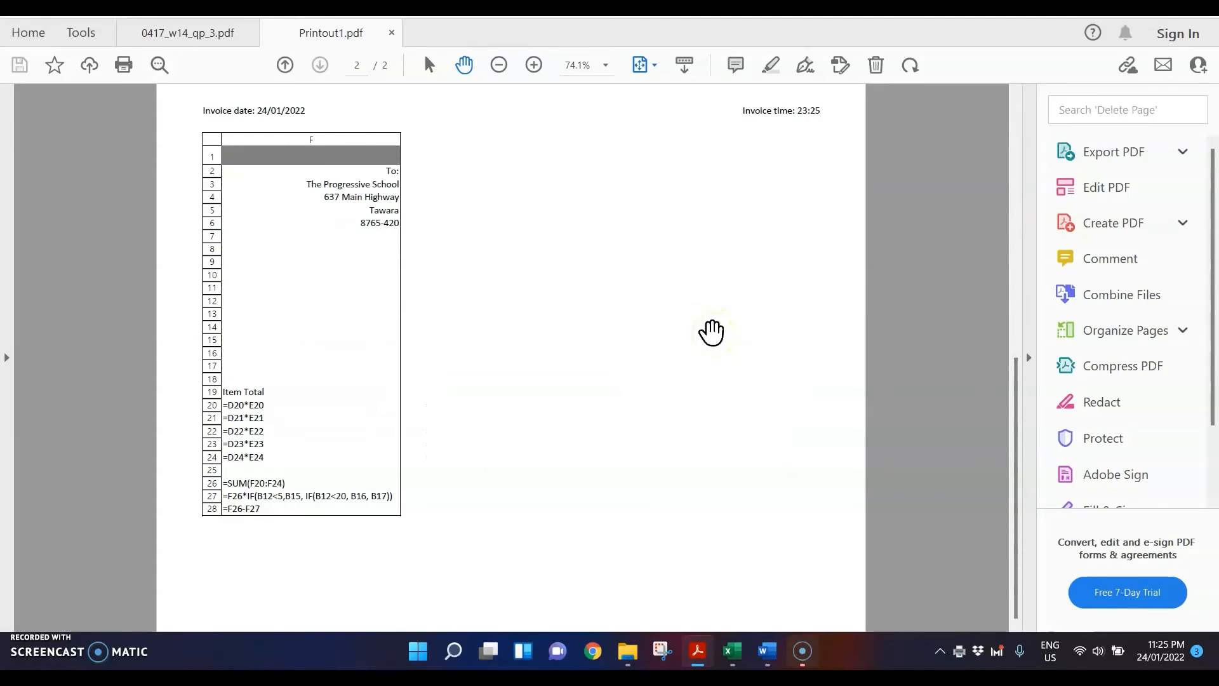
scroll(712, 331, "up", 3)
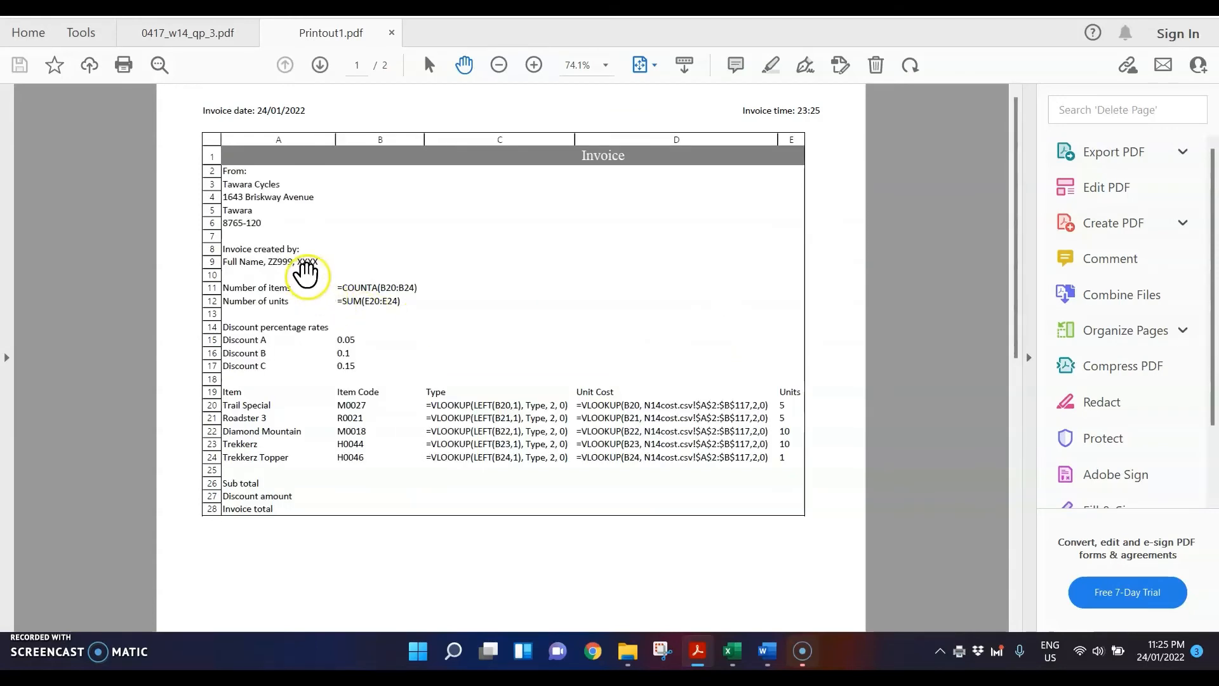
Step: Highlight "invoice", "values." and "single portrait page" in step 22 of the question paper 0417_w14_qp_3.pdf
left_click(149, 35)
scroll(696, 318, "down", 2)
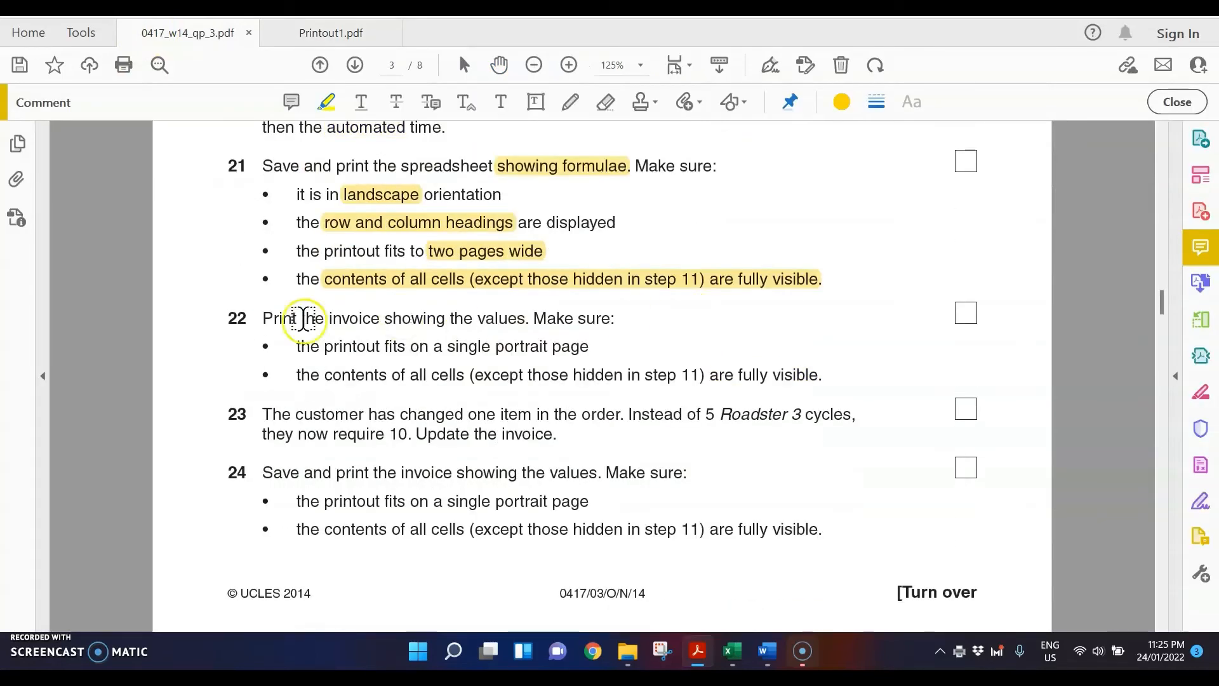
left_click_drag(330, 318, 381, 317)
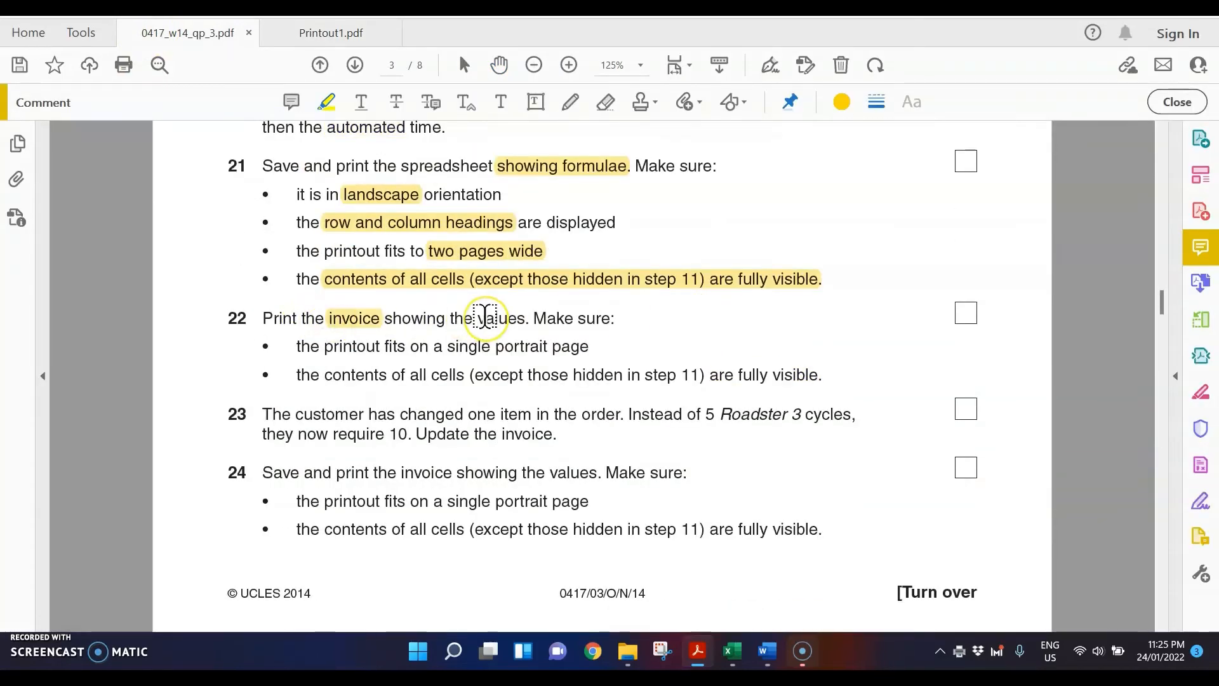
left_click_drag(484, 316, 529, 318)
left_click_drag(447, 346, 571, 347)
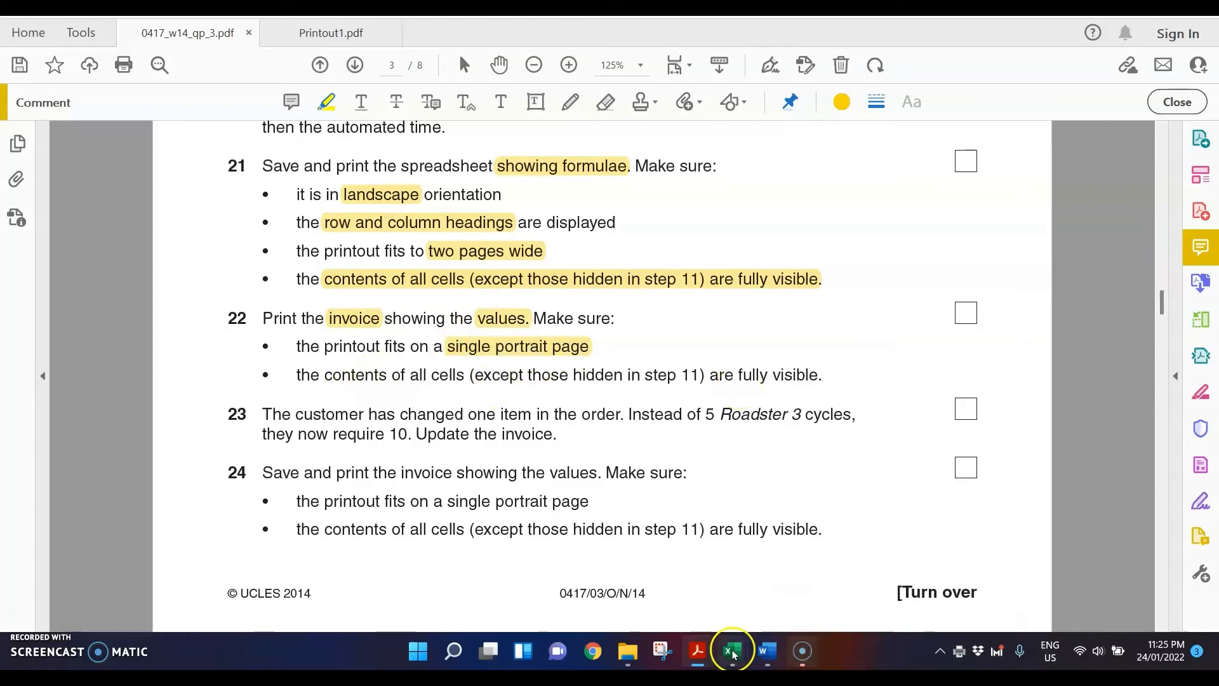
Step: Switch the N14invoice sheet in Excel from formulae back to values and autofit columns A to F
mouse_move(733, 654)
left_click(545, 545)
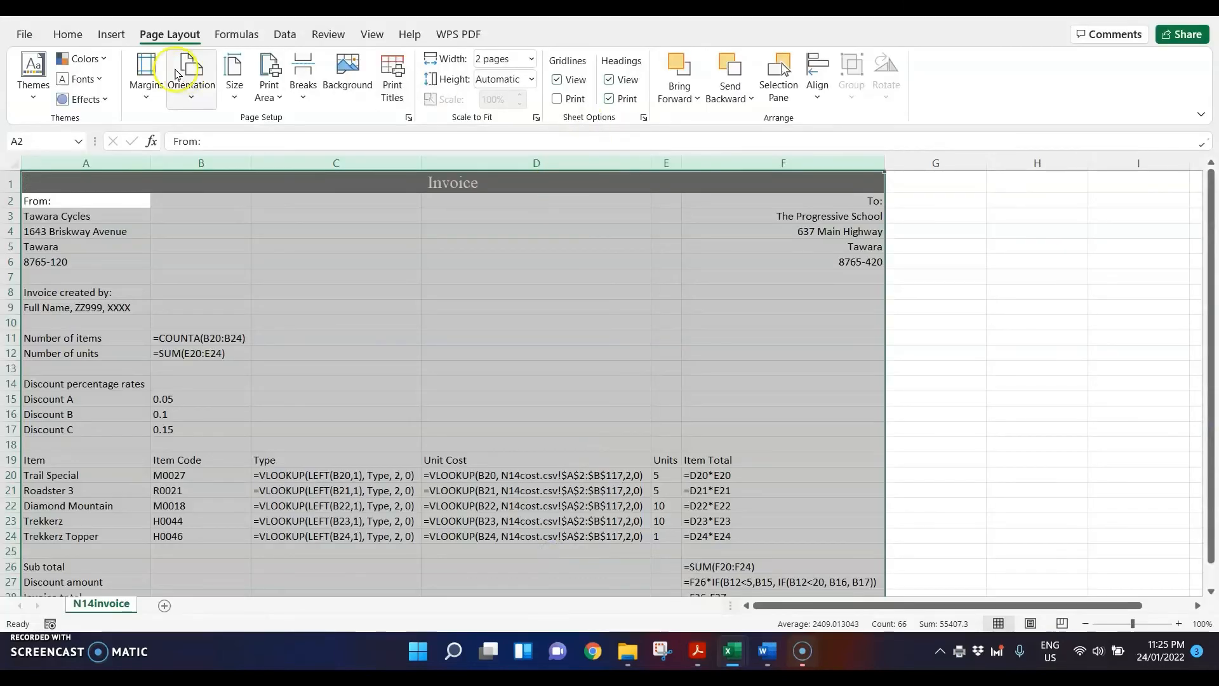
left_click(237, 33)
left_click(759, 60)
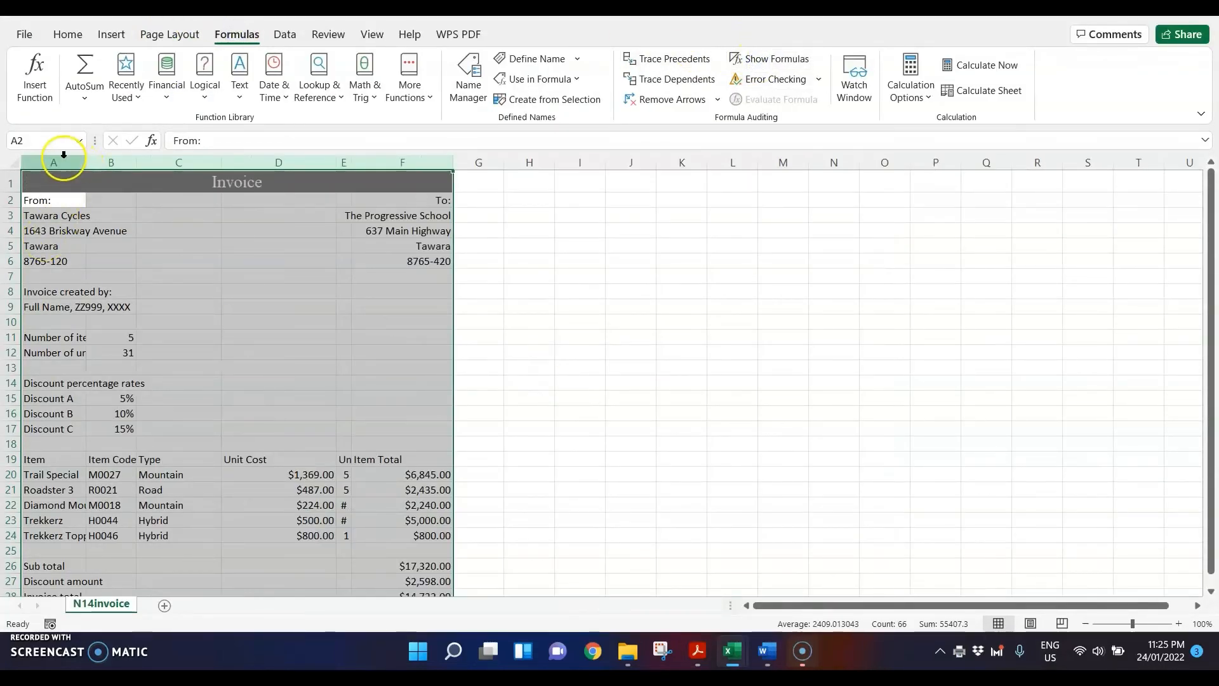
left_click_drag(60, 159, 413, 156)
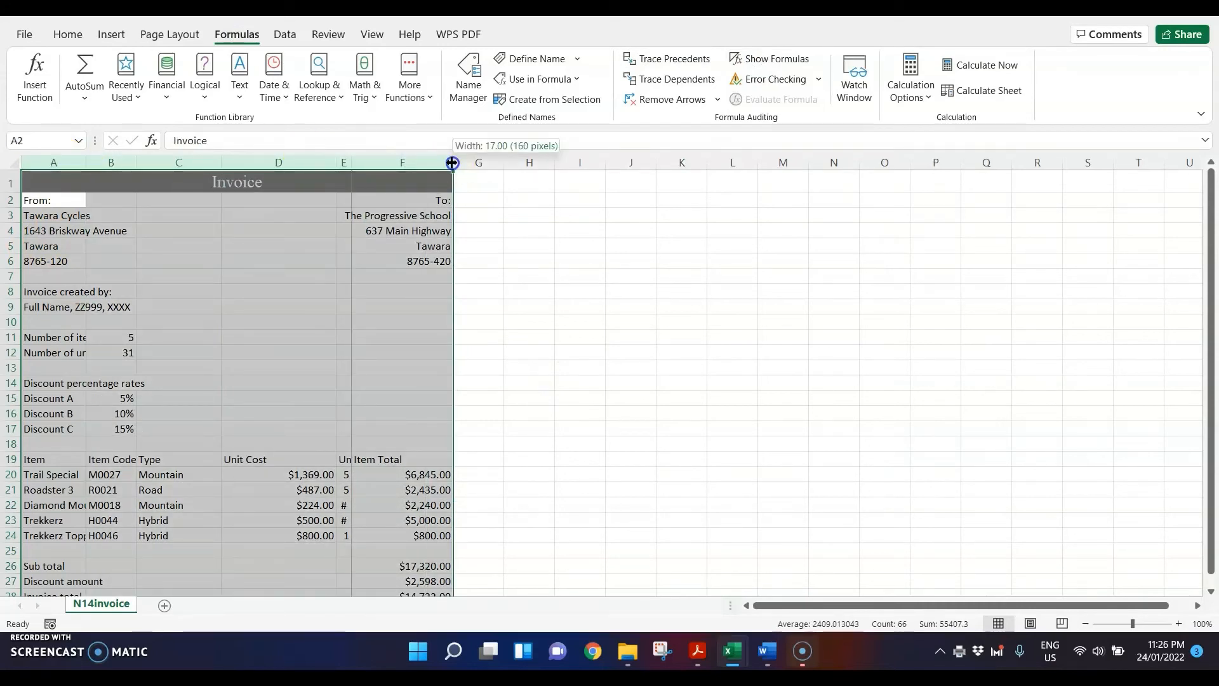
double_click(451, 162)
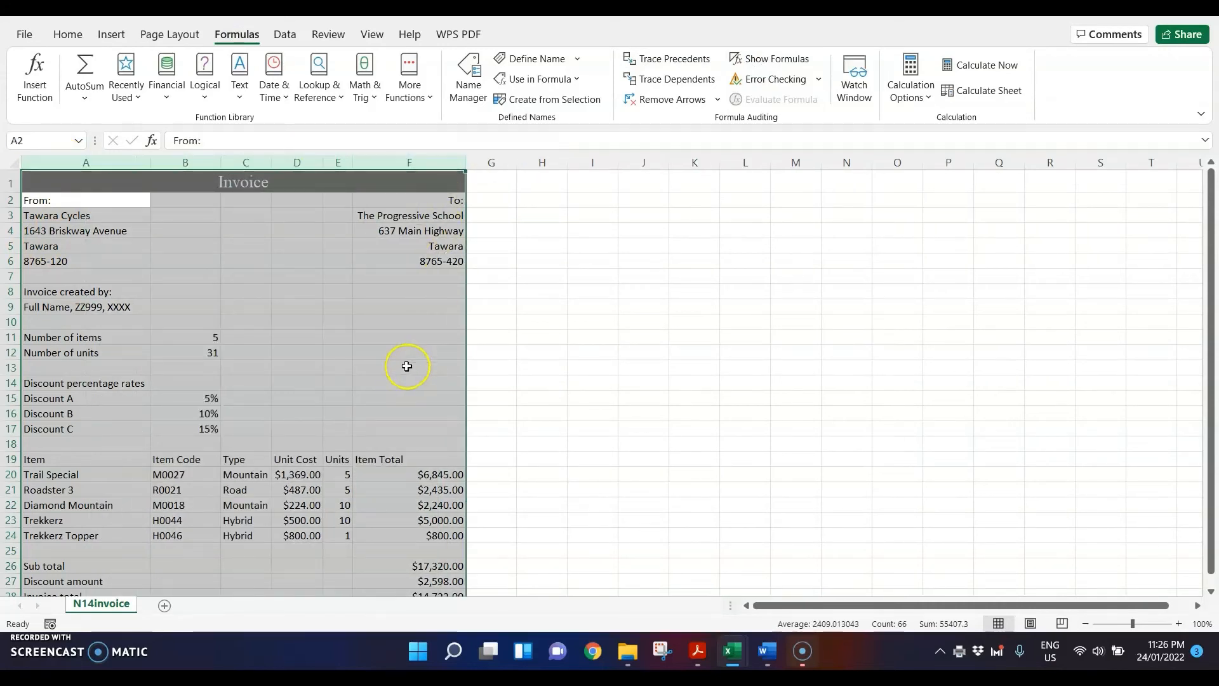
Step: Scale the invoice printout to 1 page wide and set it to portrait orientation, rechecking step 22 of the question paper
left_click(169, 35)
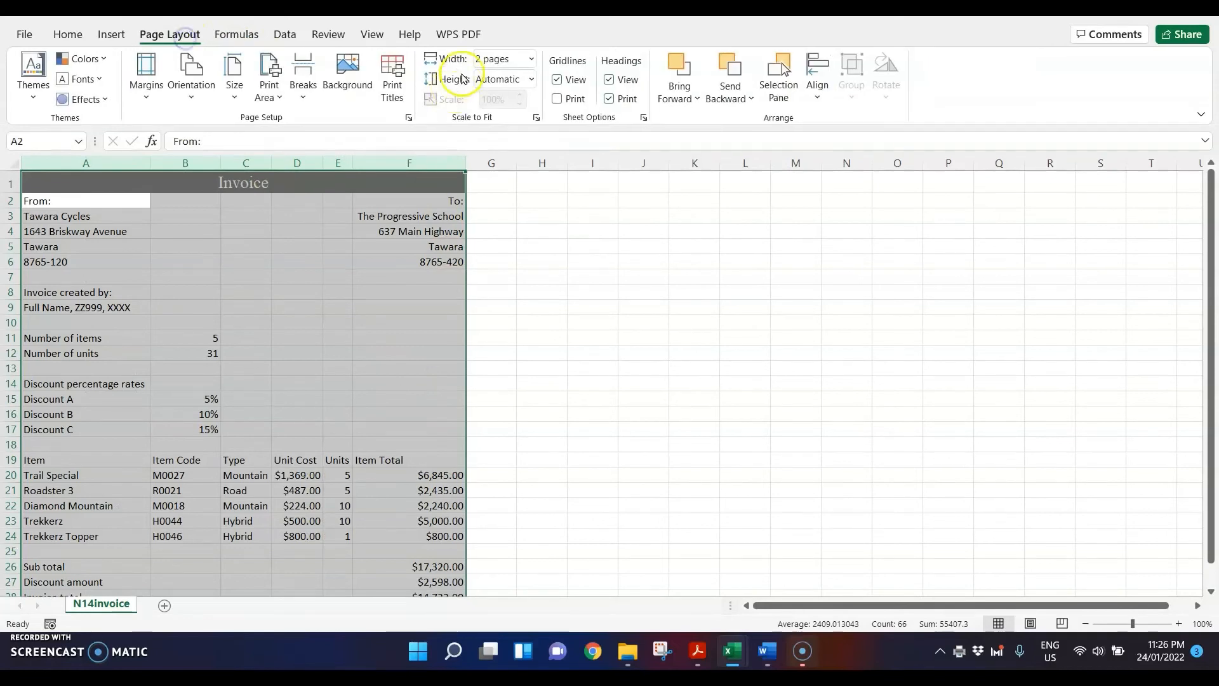
left_click(532, 59)
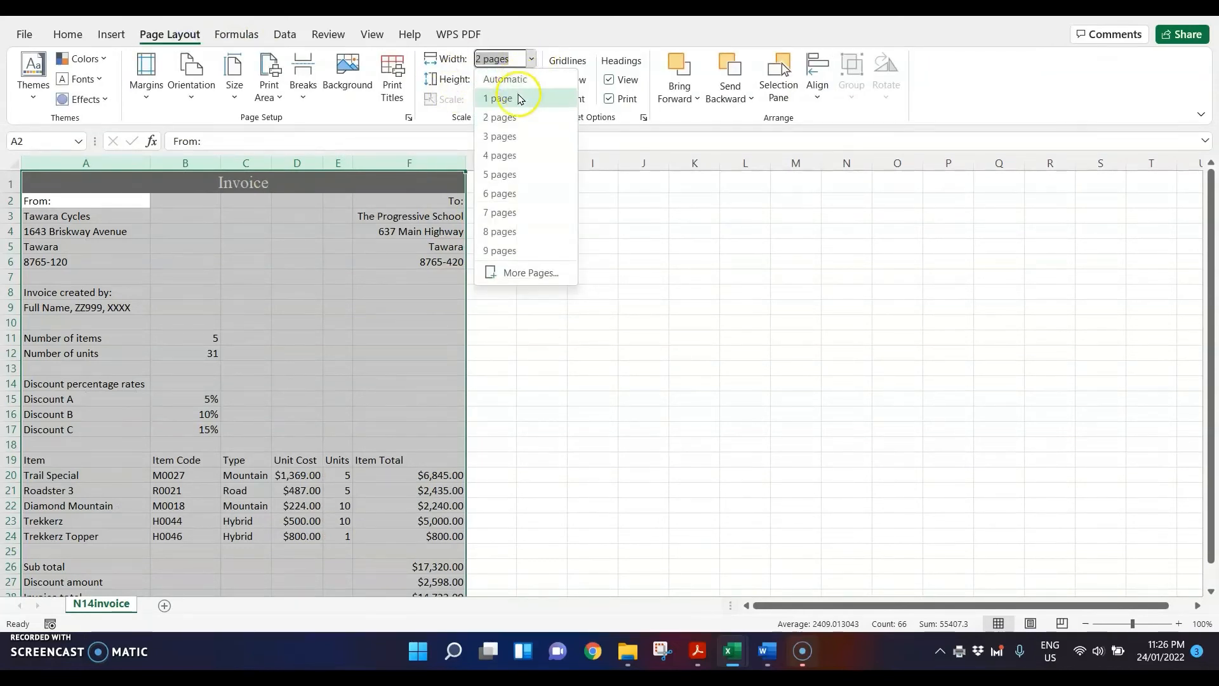
left_click(518, 98)
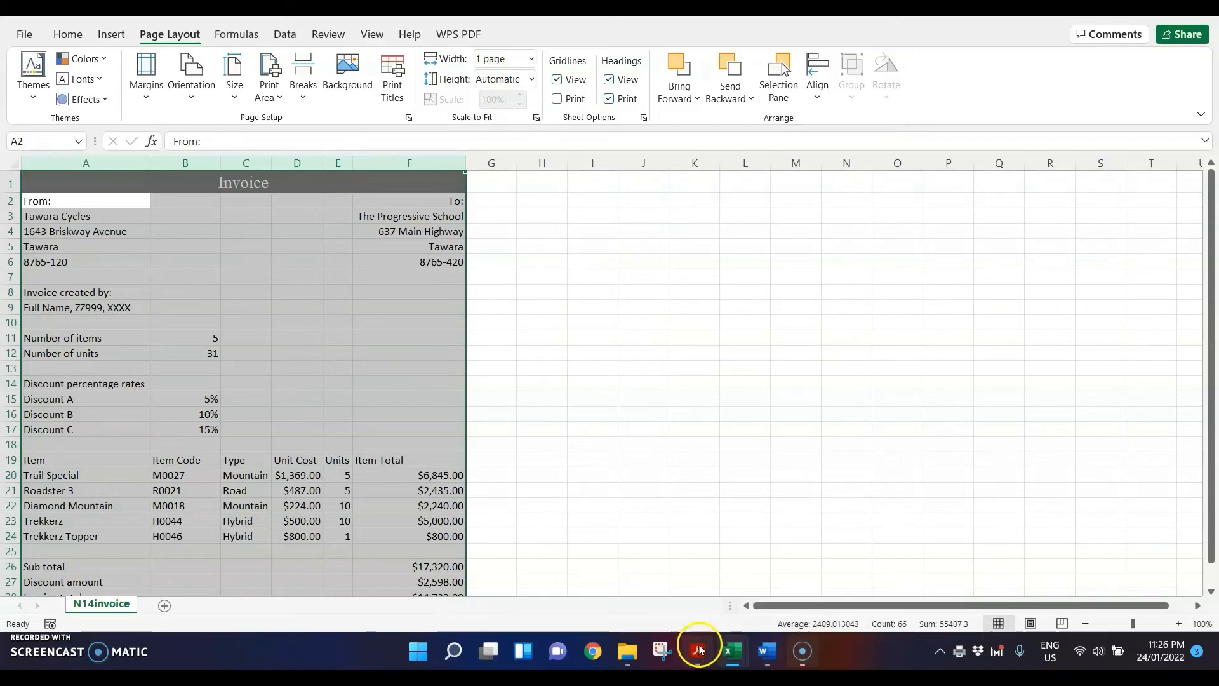
mouse_move(698, 651)
left_click(607, 540)
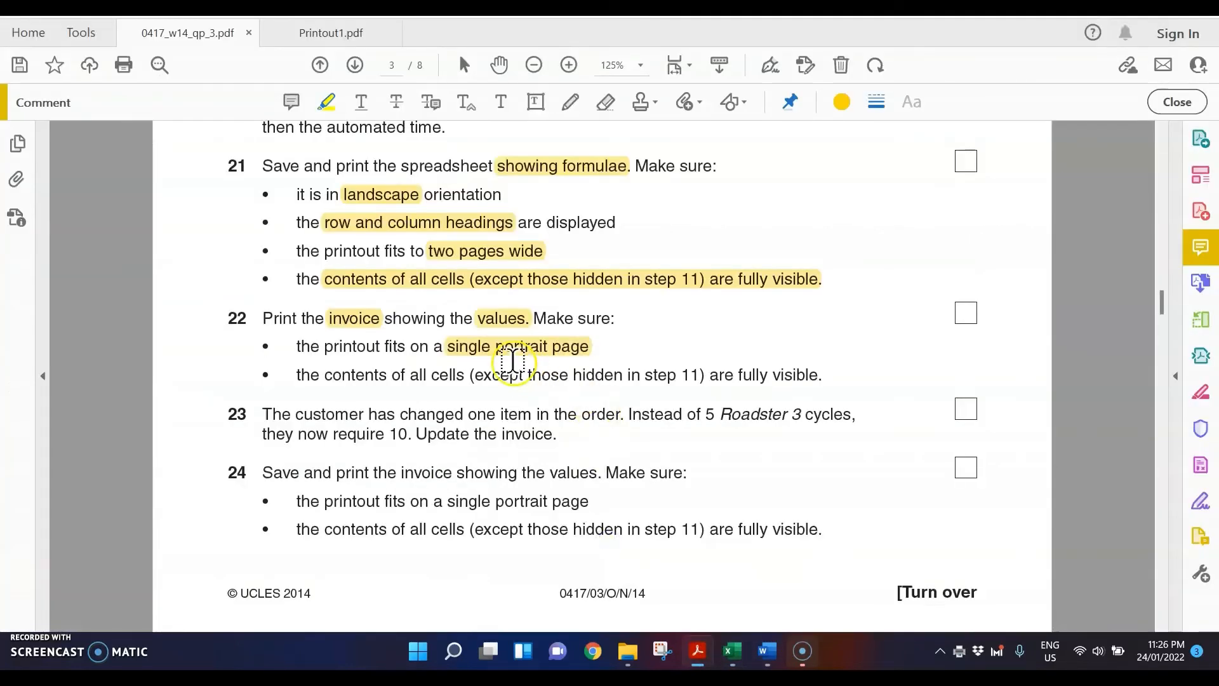
mouse_move(735, 649)
left_click(569, 563)
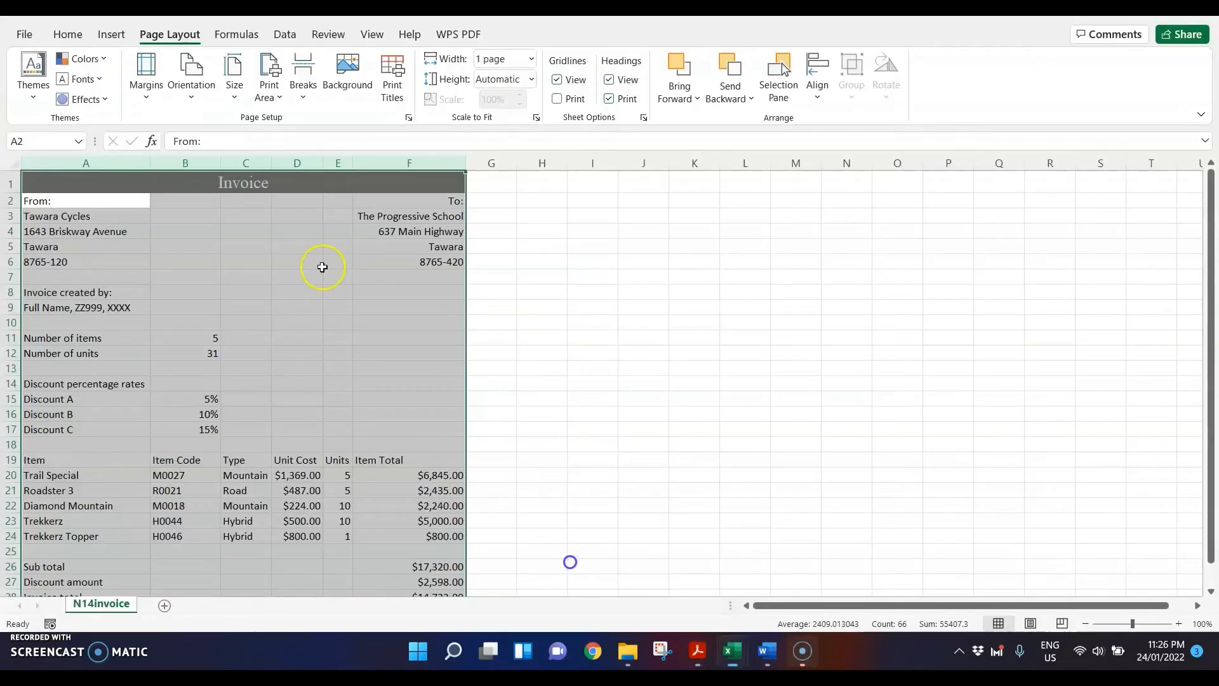
left_click(197, 92)
left_click(227, 130)
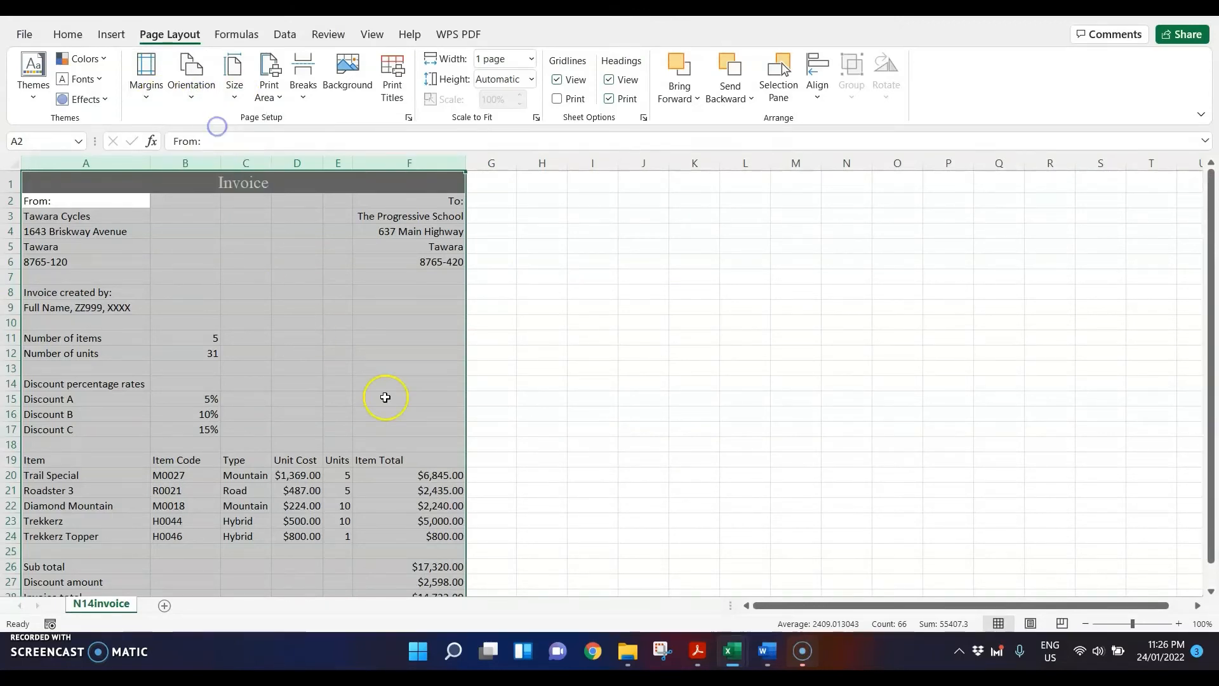
Step: Check the values printout in the print preview, then turn off printing of row and column headings for the invoice sheet
key("ctrl+p")
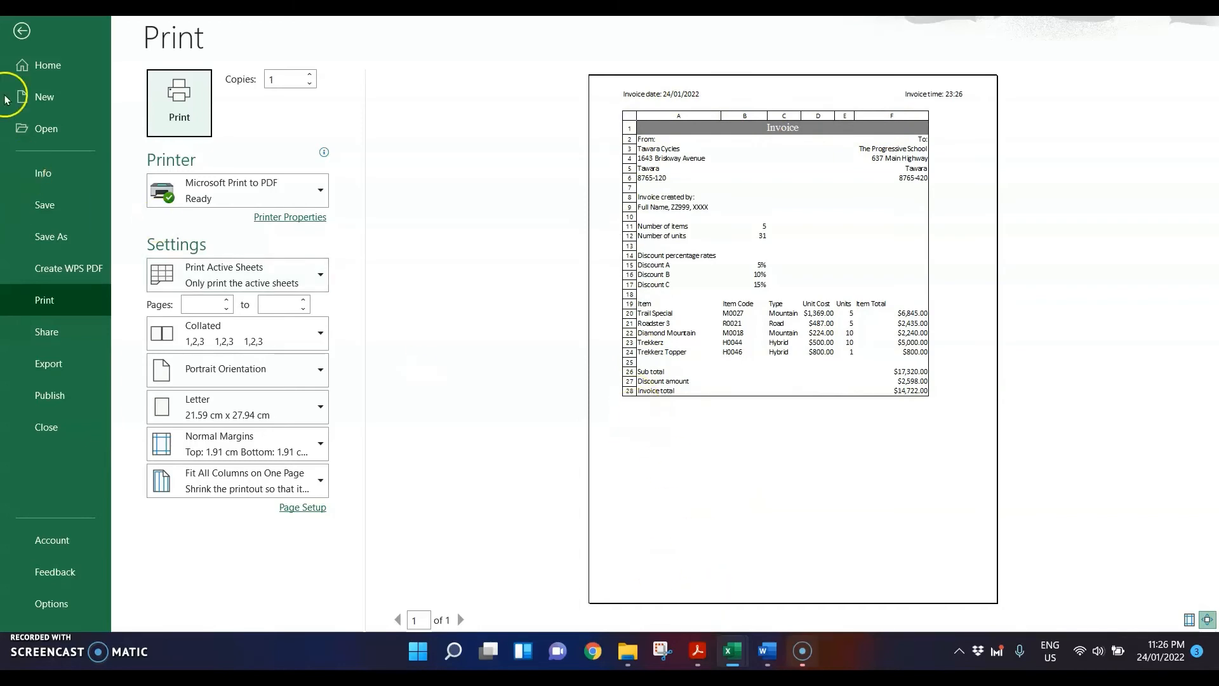
left_click(21, 30)
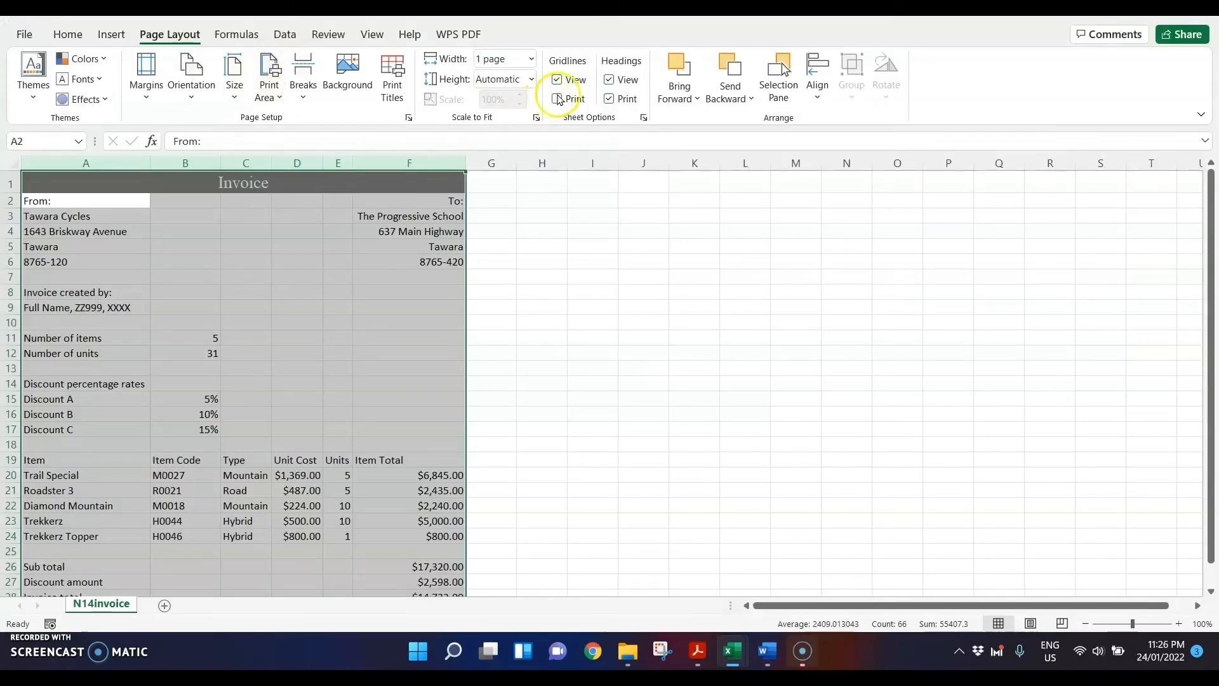
left_click(610, 99)
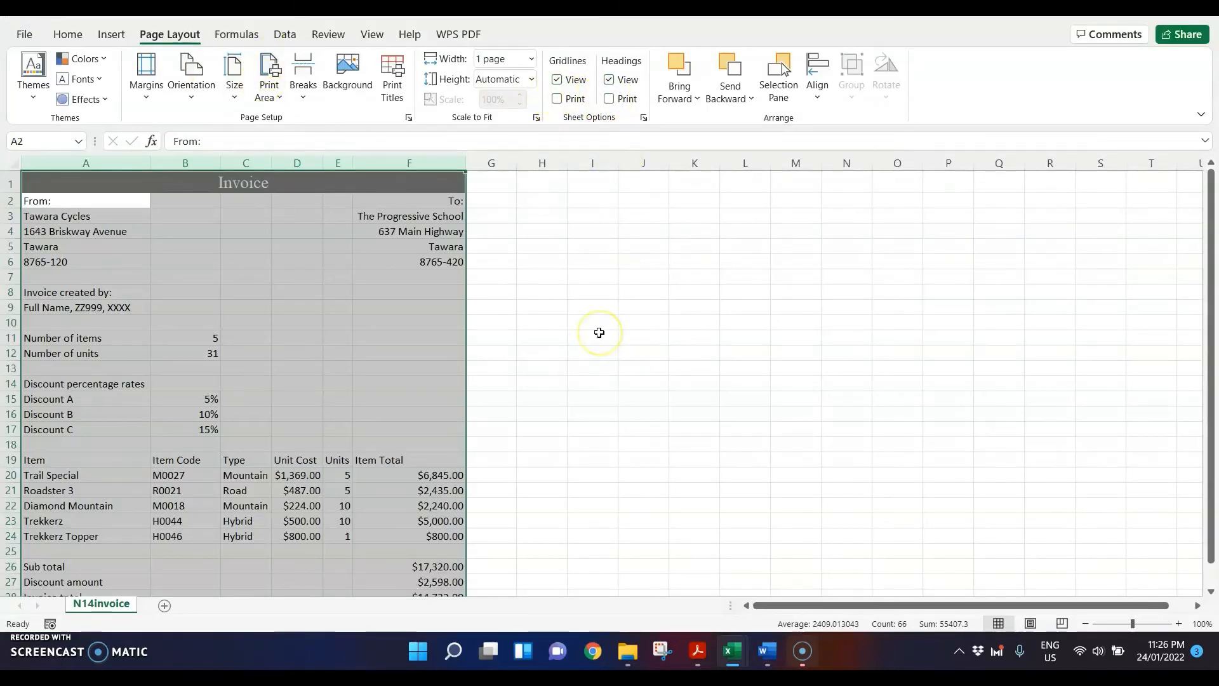
left_click(599, 333)
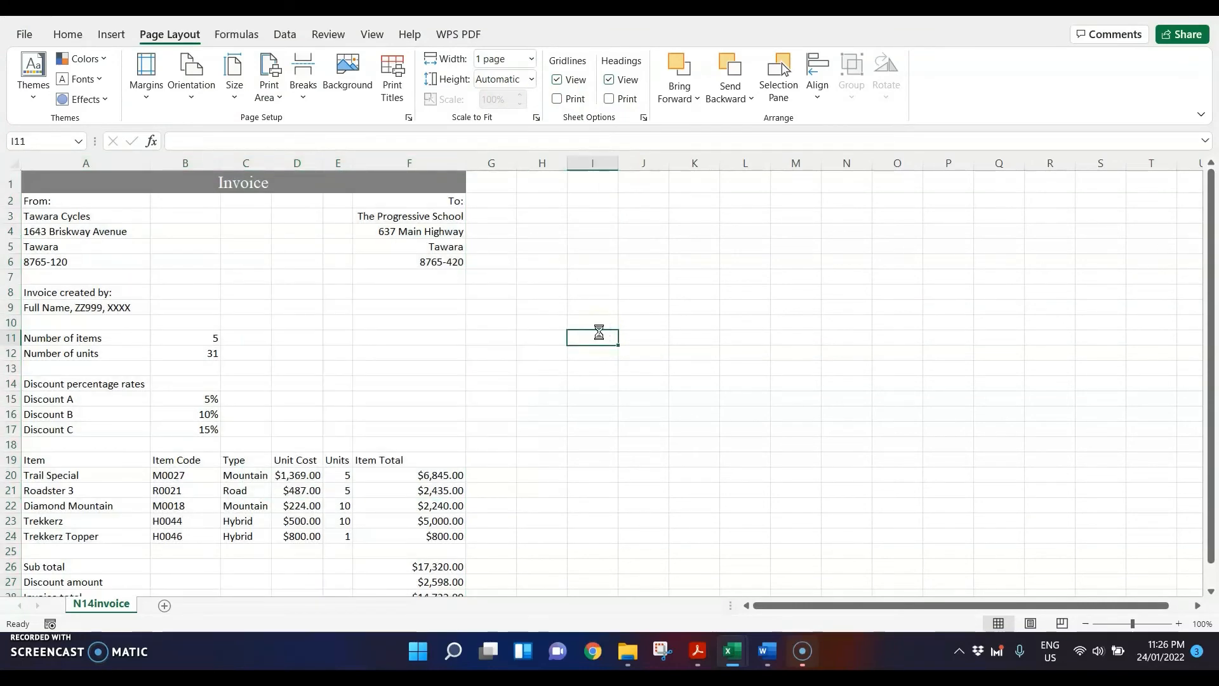
Step: Print the invoice values with Microsoft Print to PDF, saving the file as Printout2 in the Nov 2014 folder
key("ctrl+p")
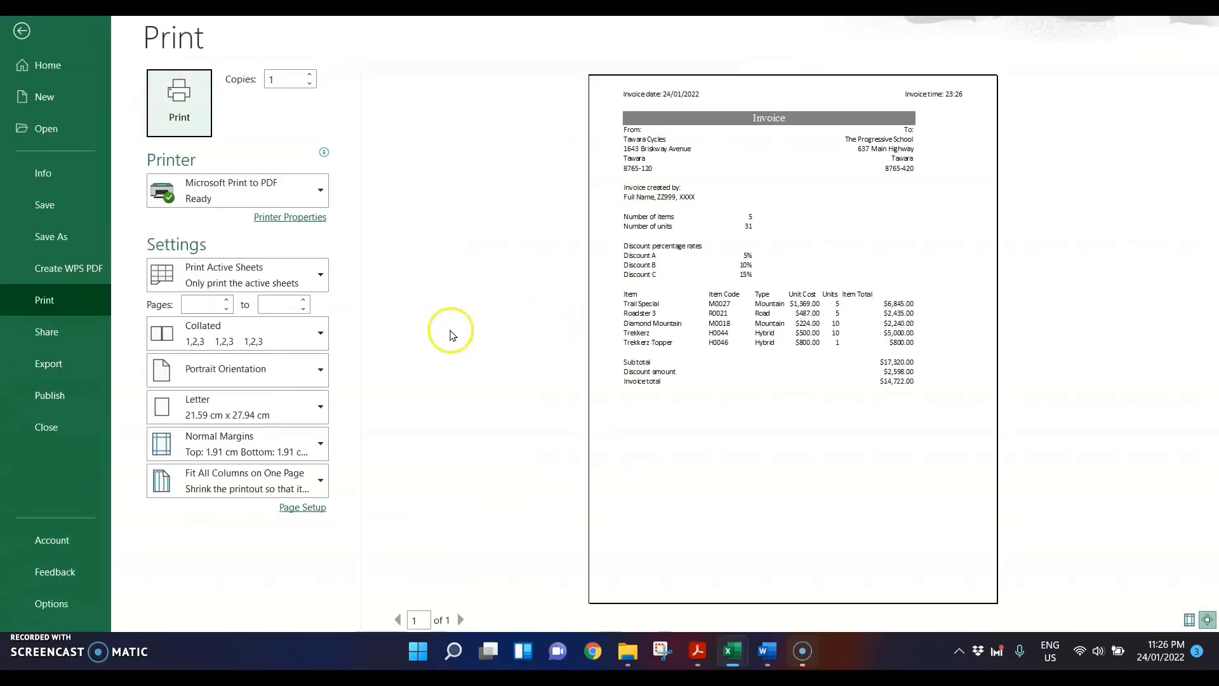
left_click(179, 104)
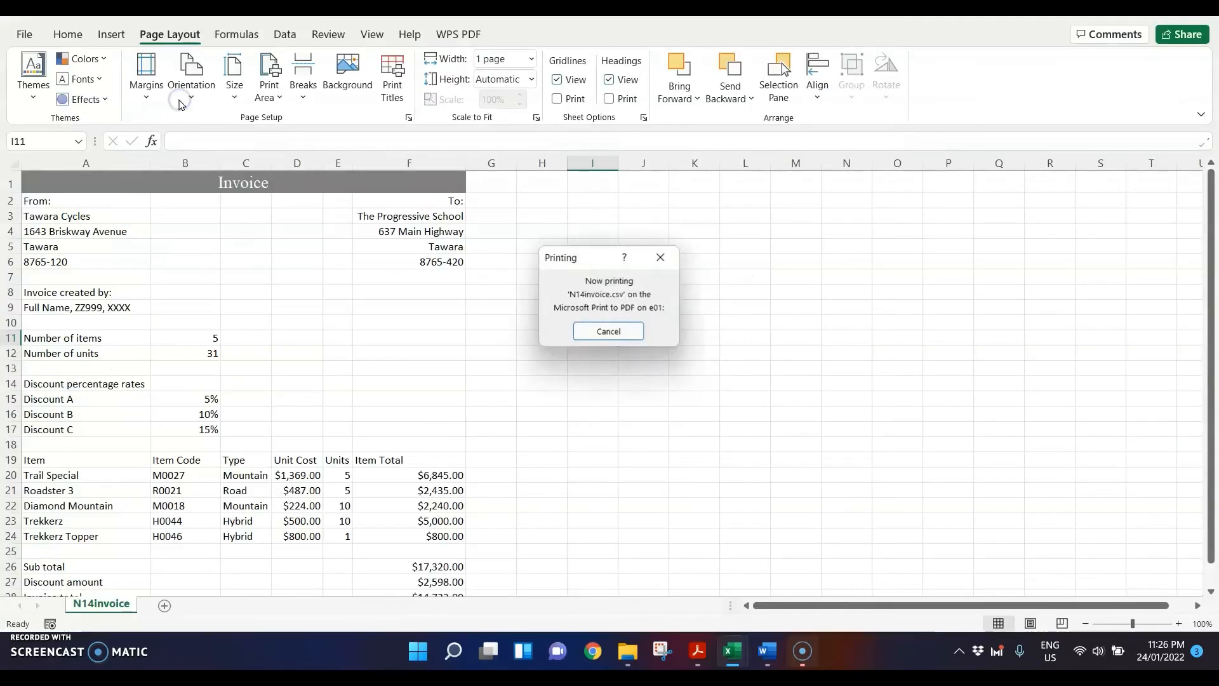
type("Printout")
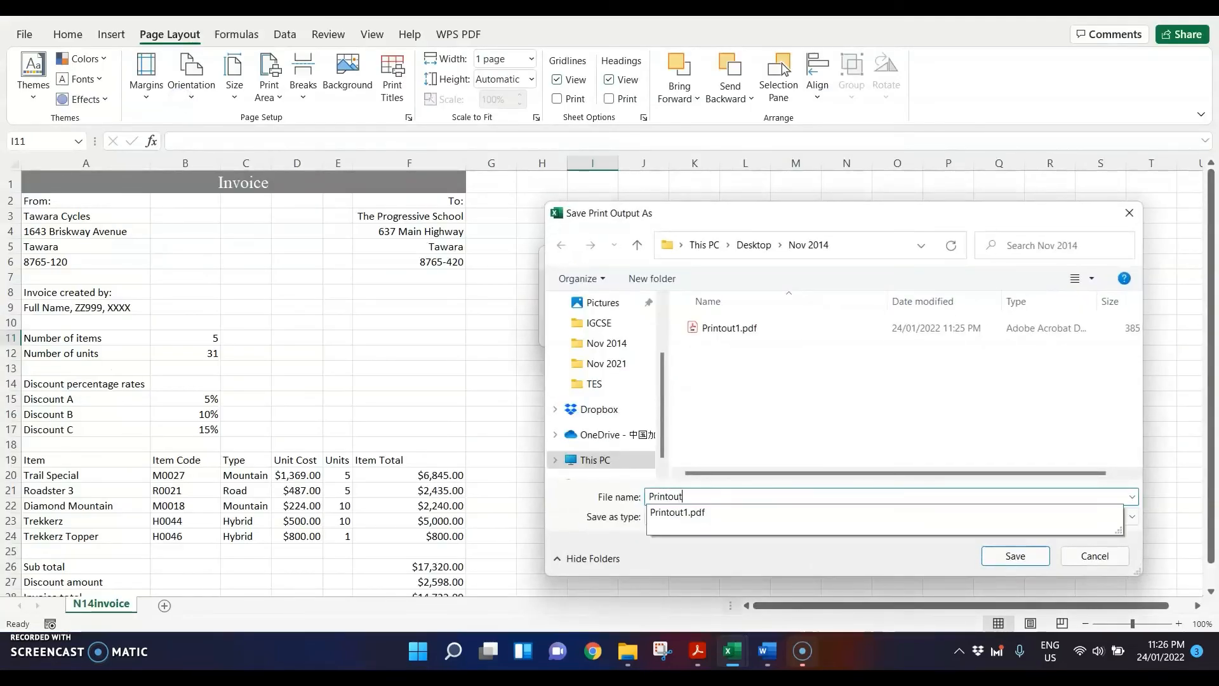
type("2")
key("Return")
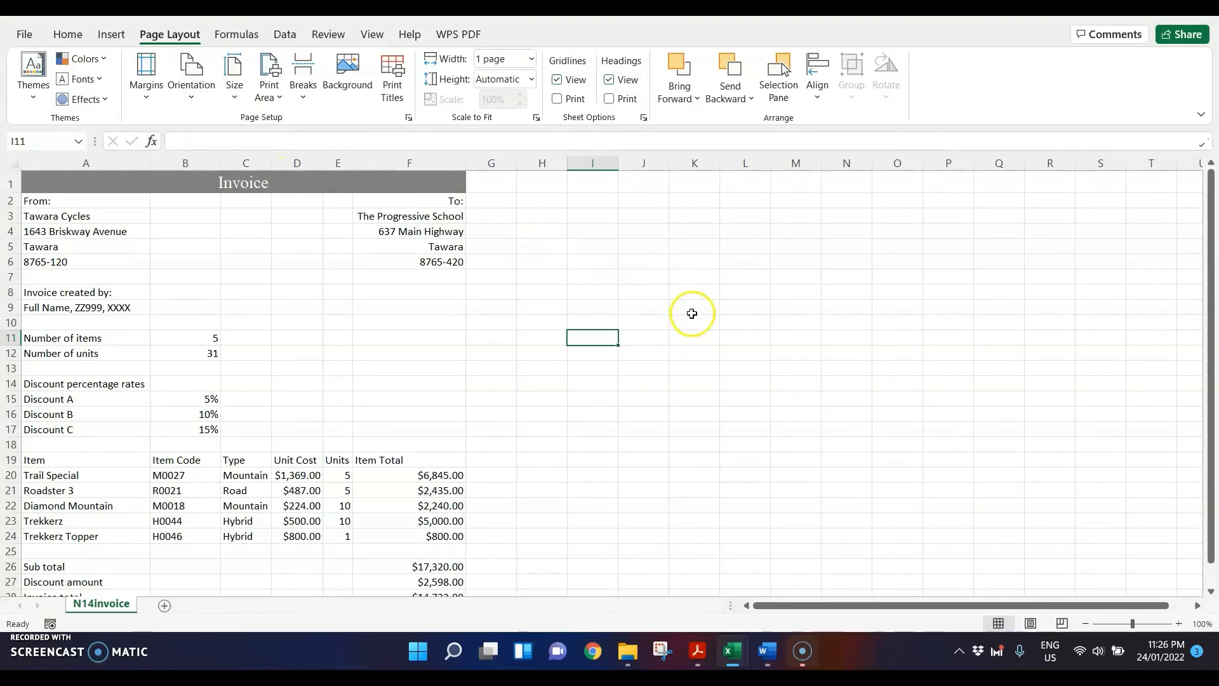
Step: Open Printout2.pdf in Acrobat to check it as one full page, then return to step 22 of the question paper
left_click(627, 651)
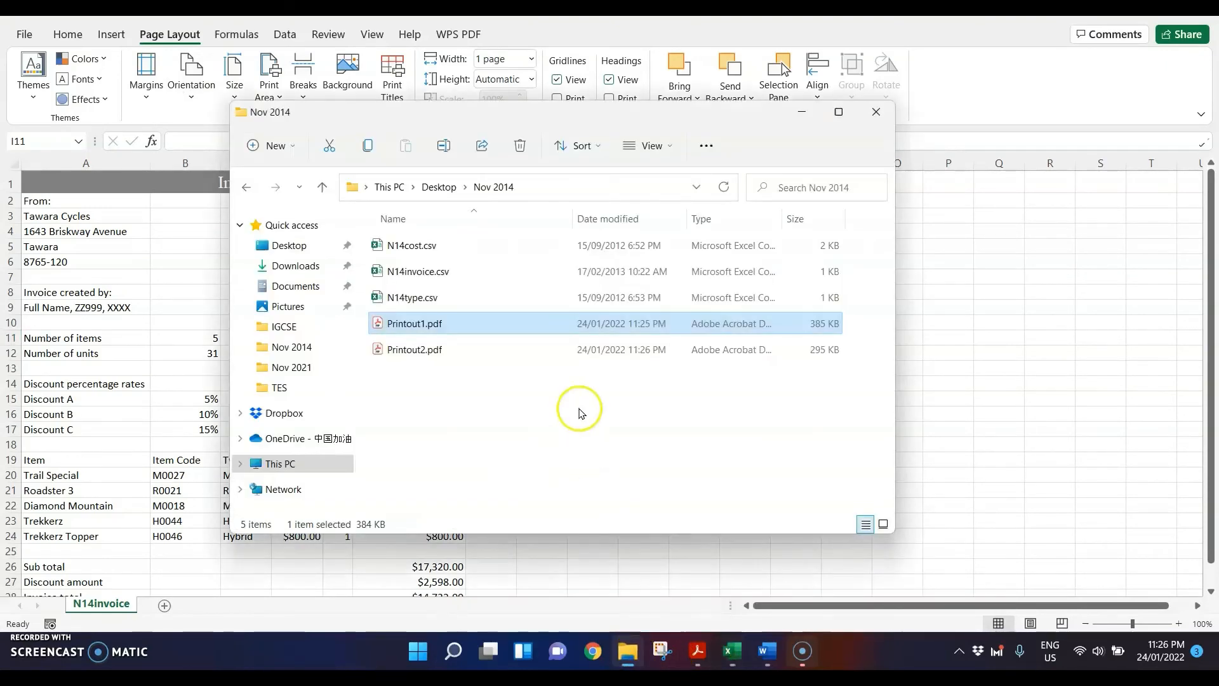
double_click(428, 357)
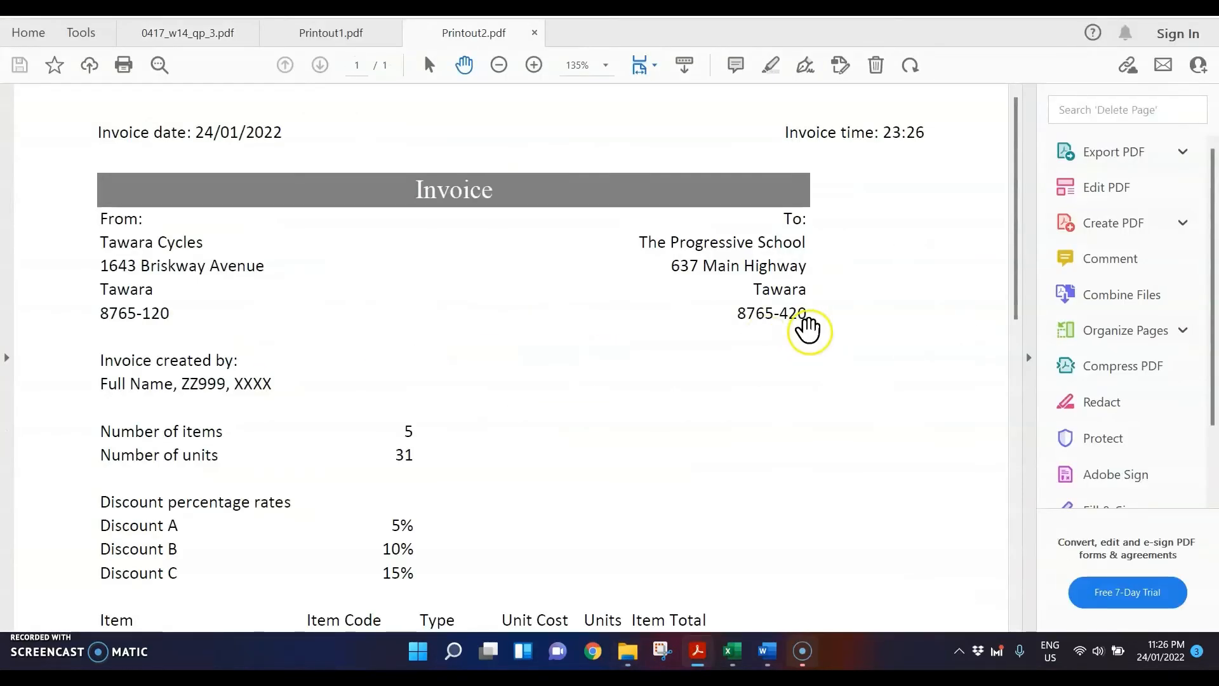
left_click(647, 67)
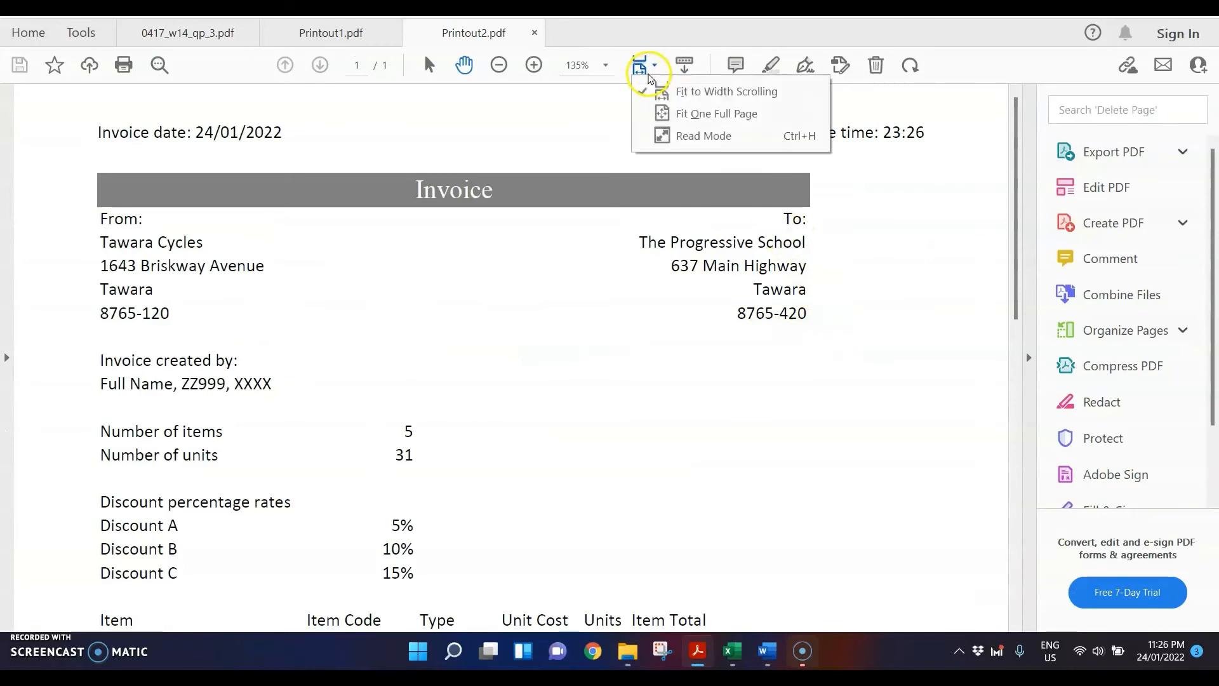
left_click(654, 111)
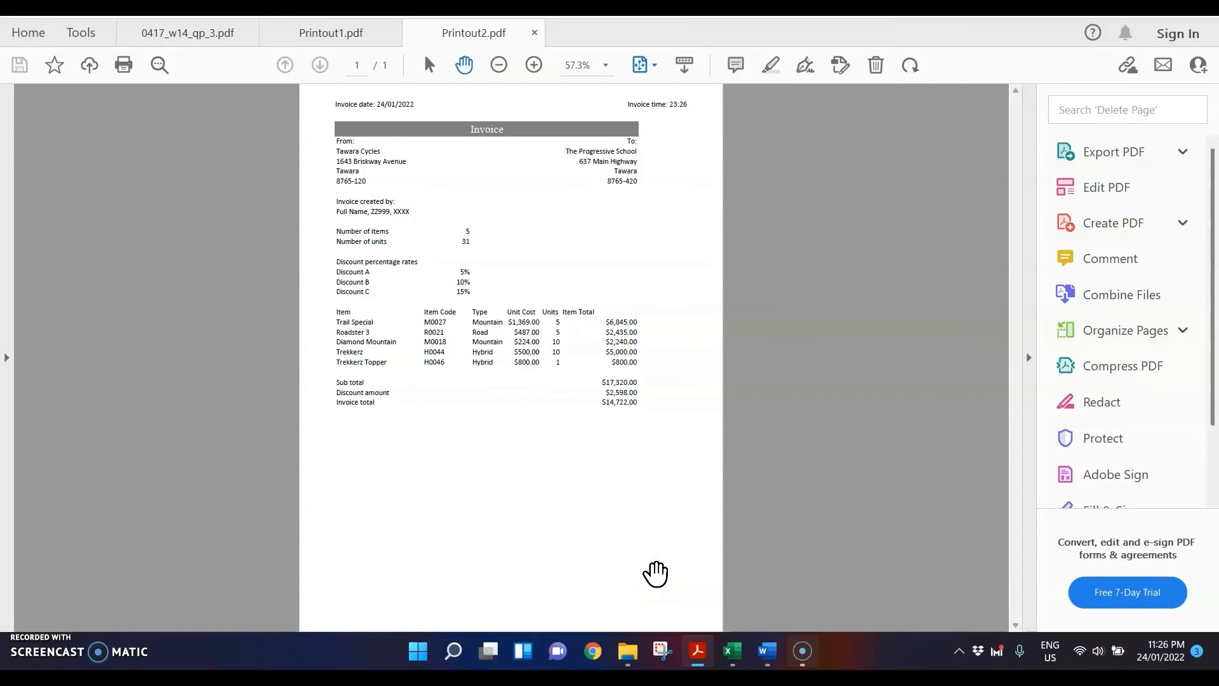
mouse_move(731, 653)
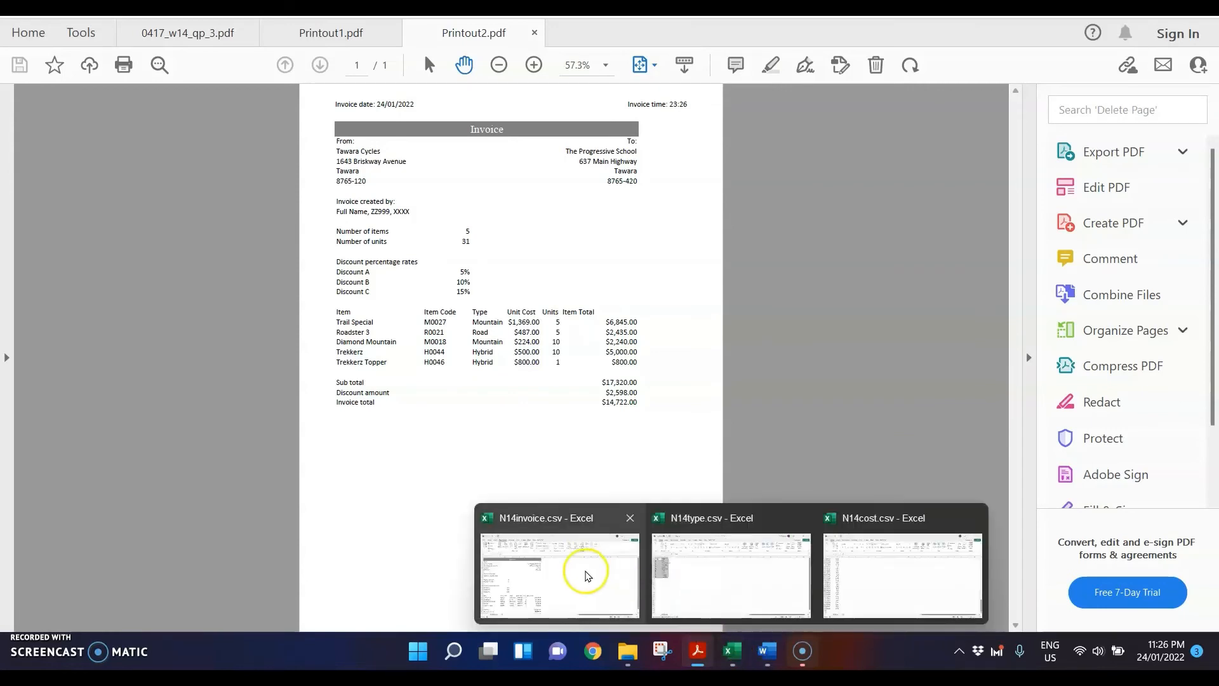
left_click(561, 544)
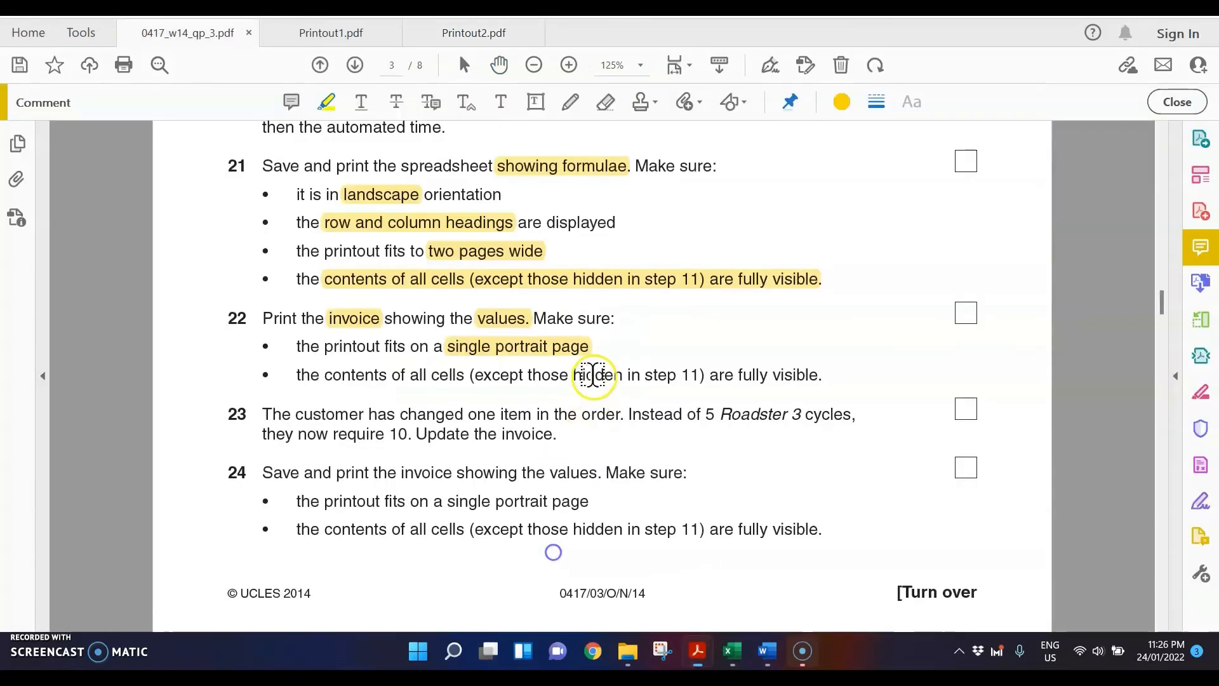
Step: Highlight "5 Roadster 3 cycles" and the new quantity "10" in step 23 of the question paper
scroll(589, 376, "down", 1)
scroll(587, 376, "down", 1)
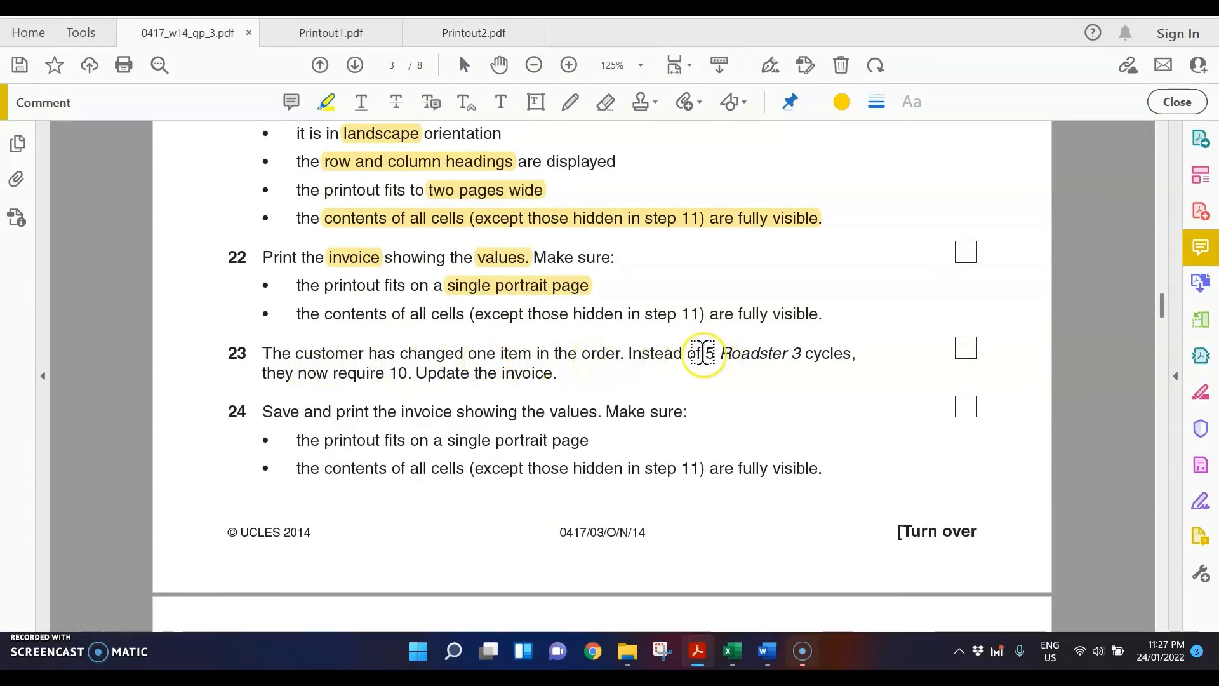
left_click_drag(703, 353, 852, 355)
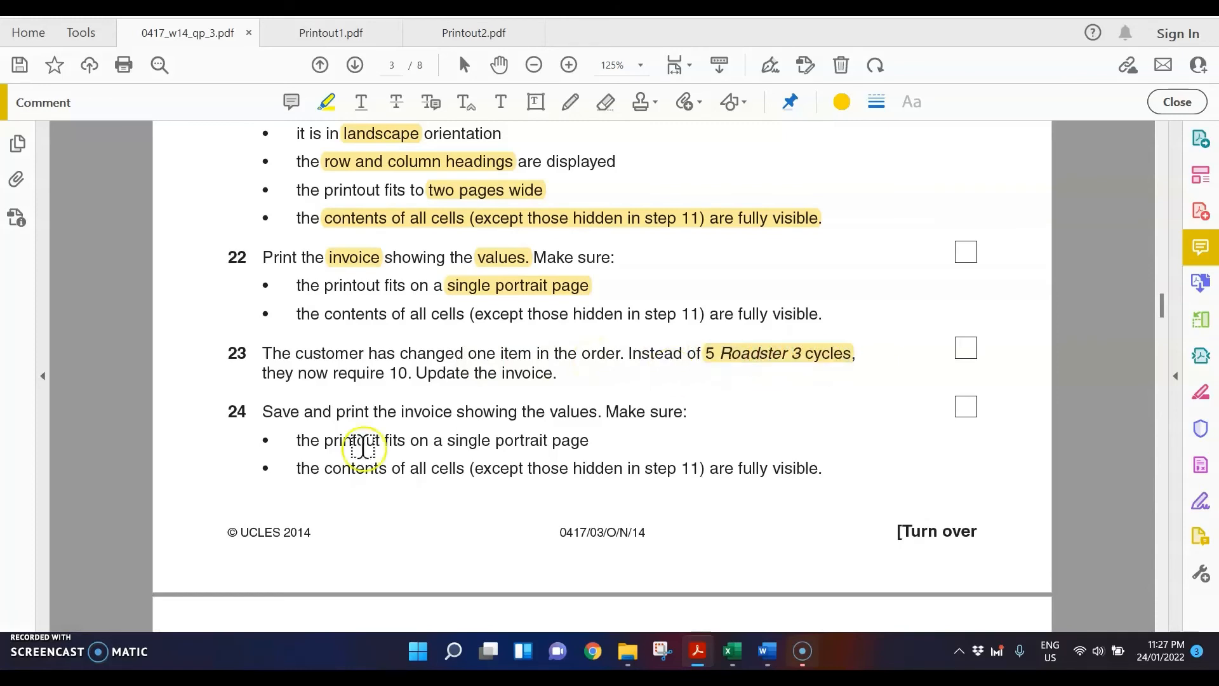
left_click_drag(407, 376, 383, 375)
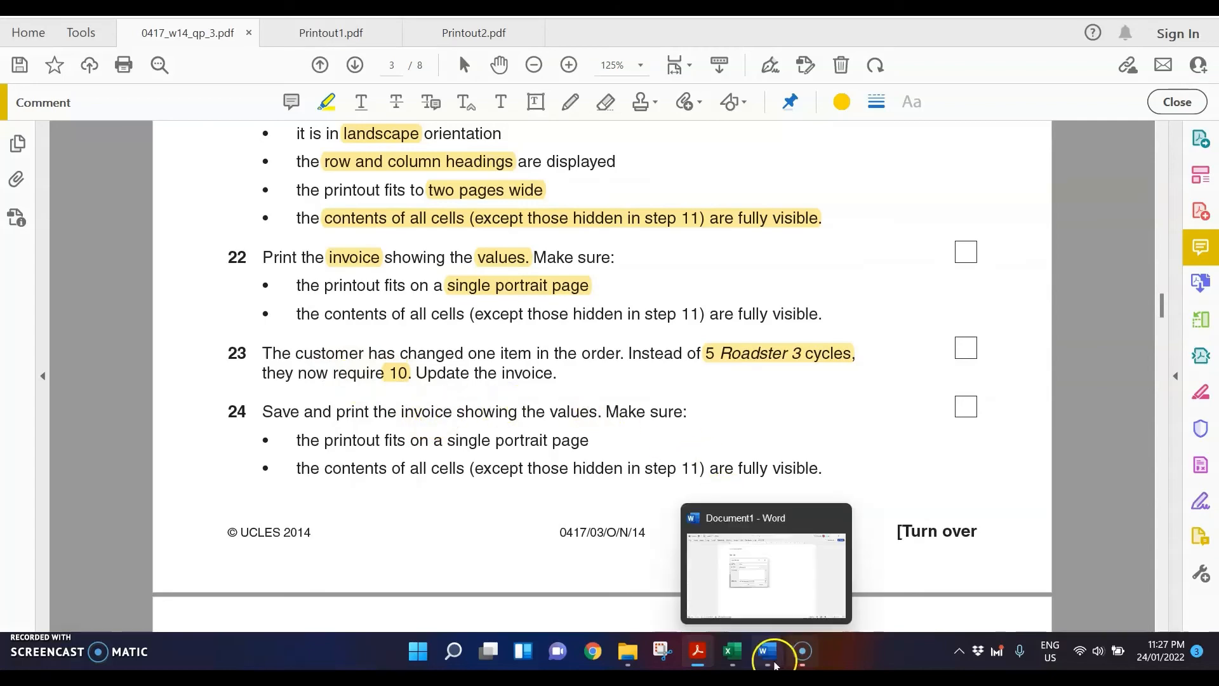
Step: Switch to the N14invoice workbook in Excel and set the Roadster 3 units to 10
mouse_move(733, 651)
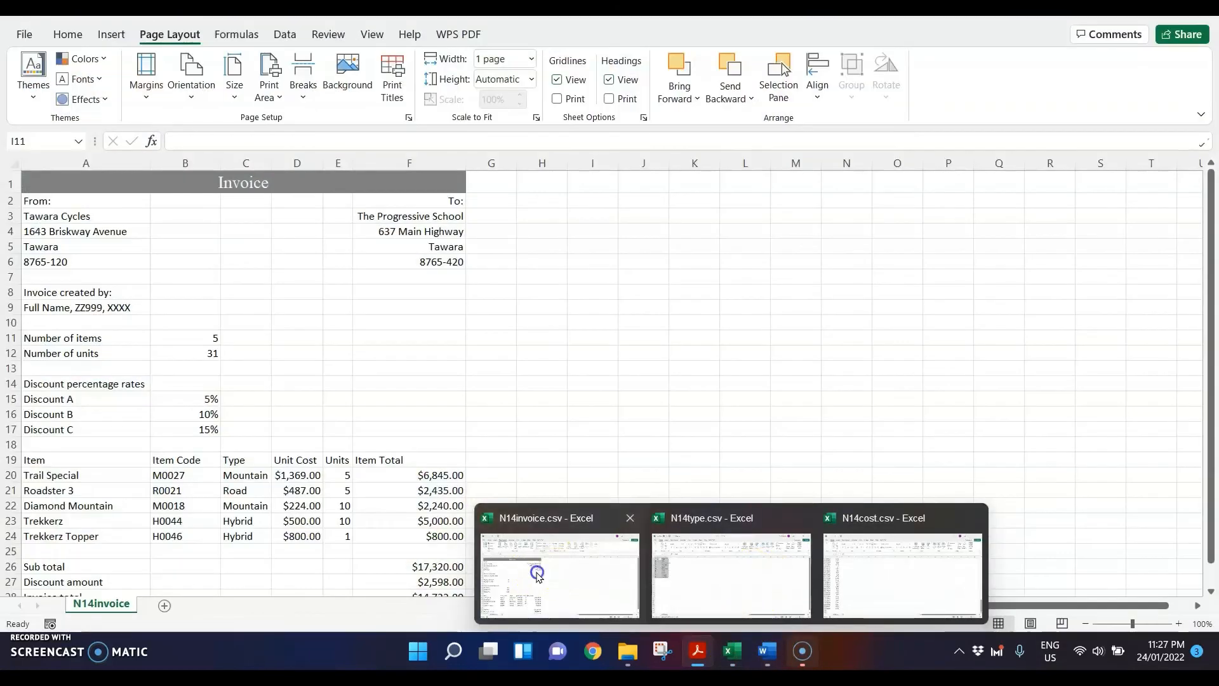
left_click(537, 572)
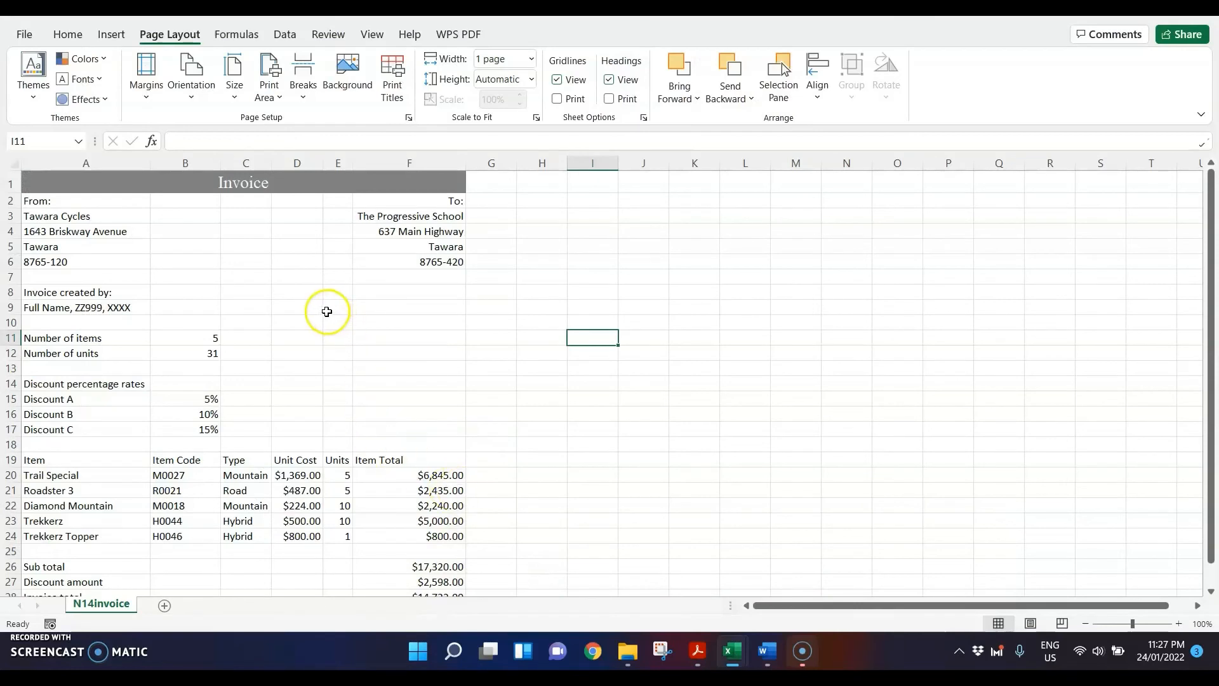
left_click(98, 492)
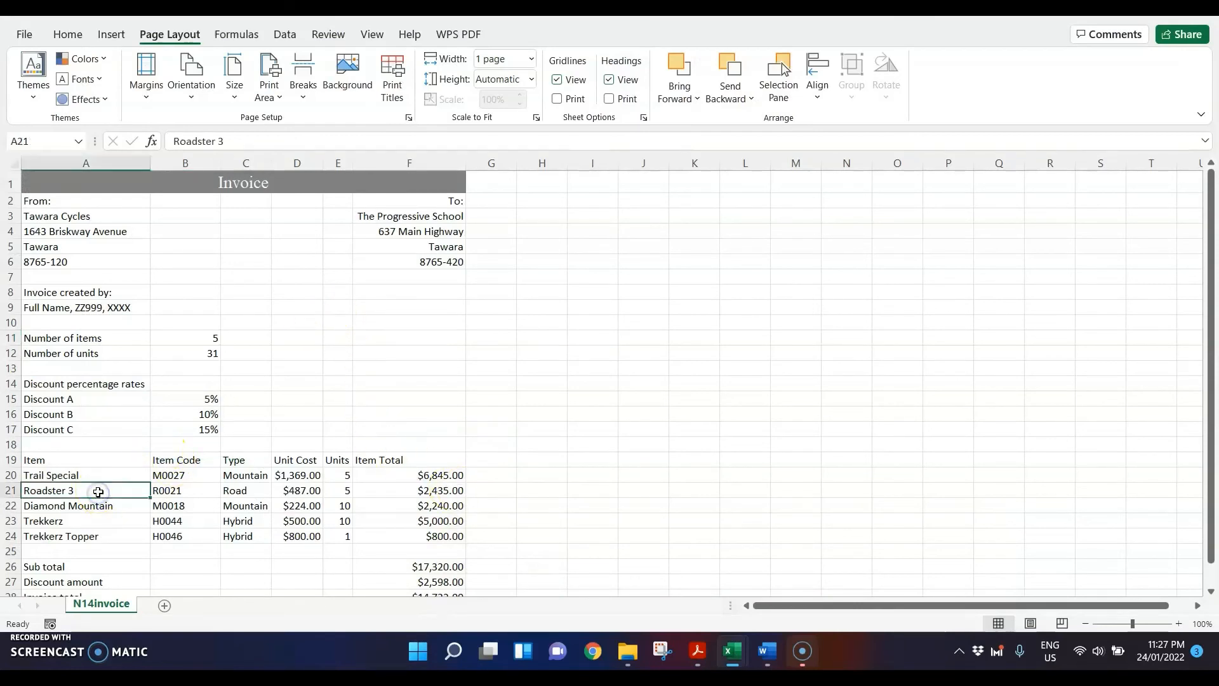
left_click(336, 490)
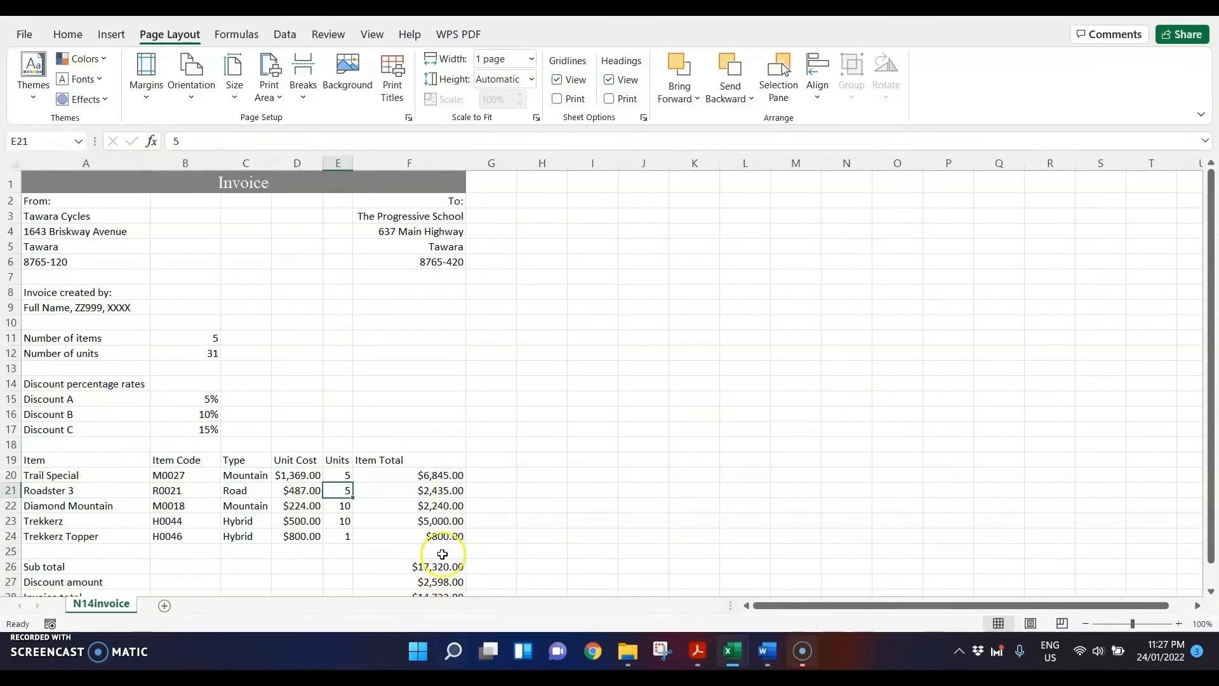
type("10")
key("Return")
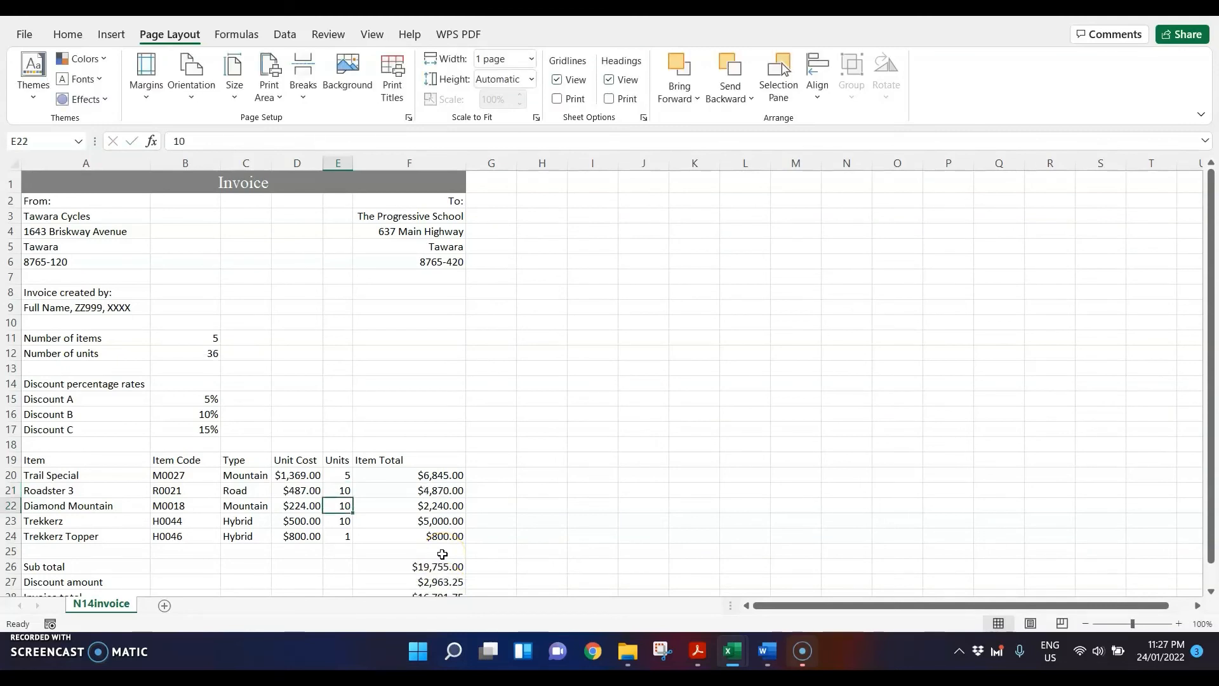
scroll(443, 405, "down", 2)
left_click(344, 393)
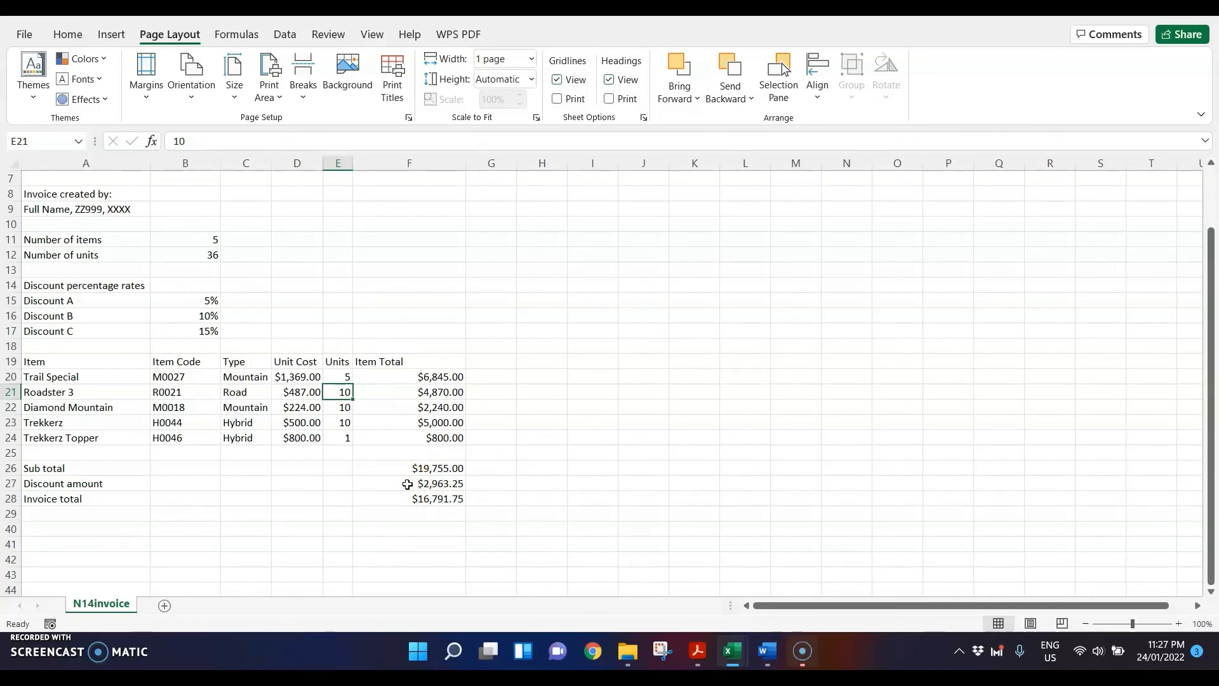
Step: Return to the question paper in Acrobat and highlight step 24's requirements on showing values, a single portrait page and cell contents
mouse_move(697, 650)
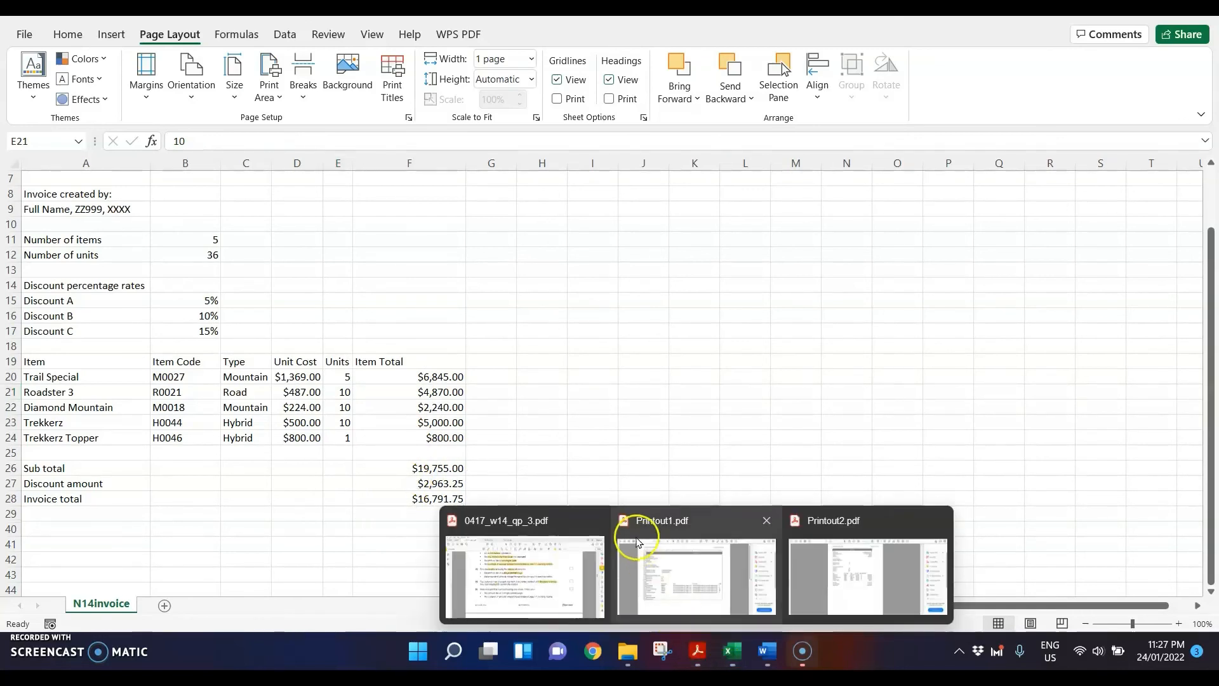
left_click(555, 590)
scroll(532, 334, "down", 1)
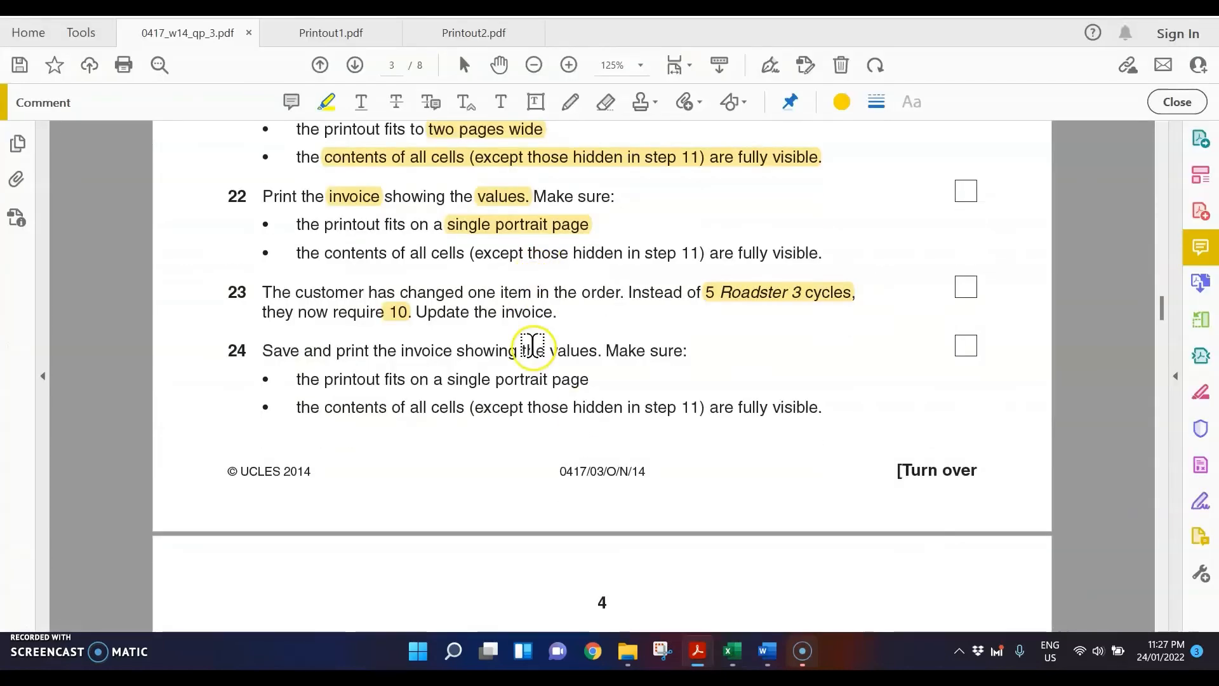
scroll(532, 325, "down", 1)
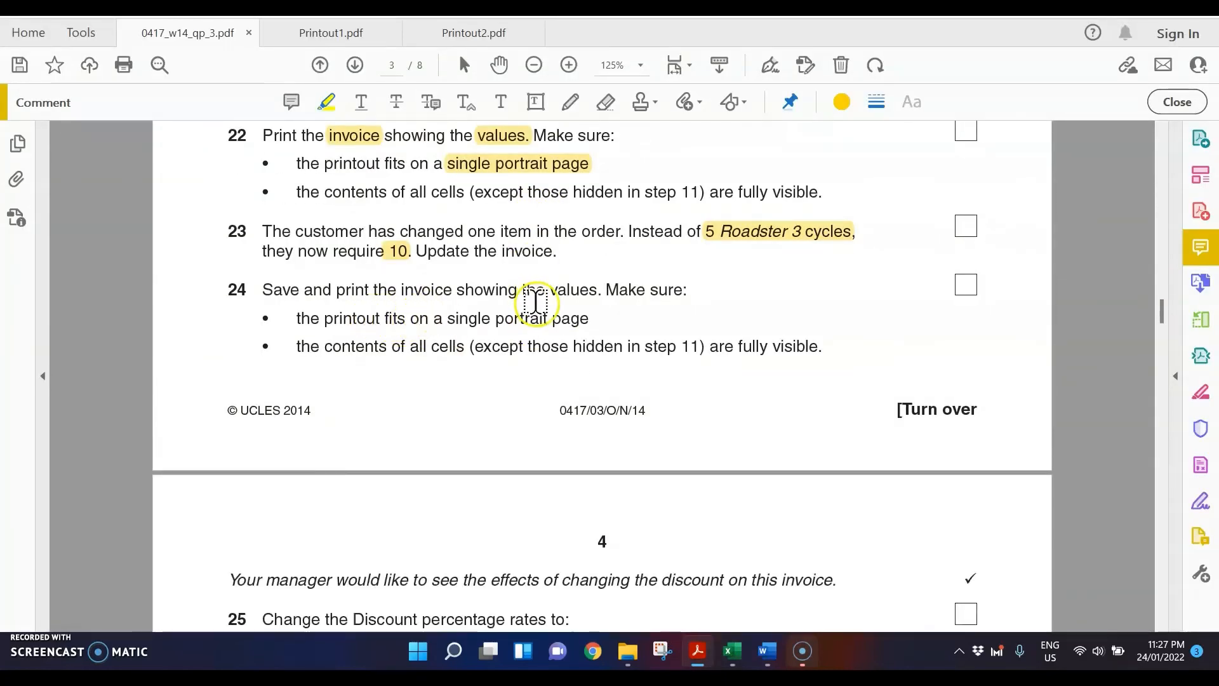
left_click_drag(602, 291, 619, 327)
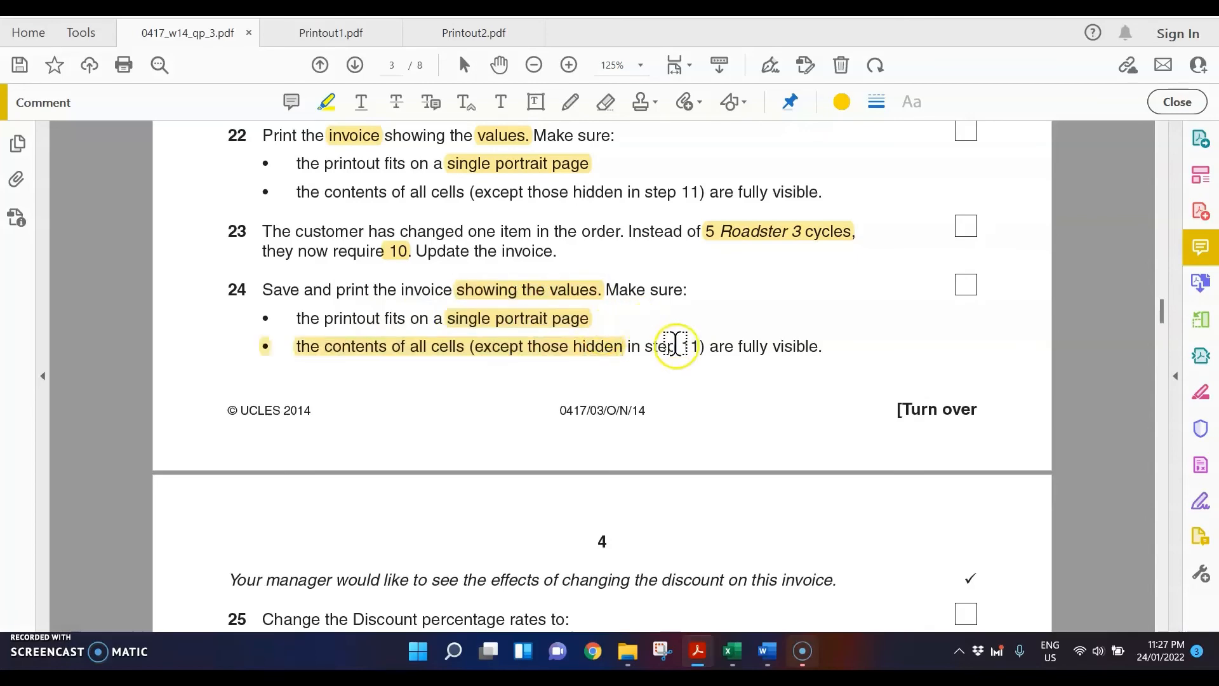
Step: Print the updated invoice from Excel with Microsoft Print to PDF, saving the file as Printout3 in the Nov 2014 folder
mouse_move(733, 652)
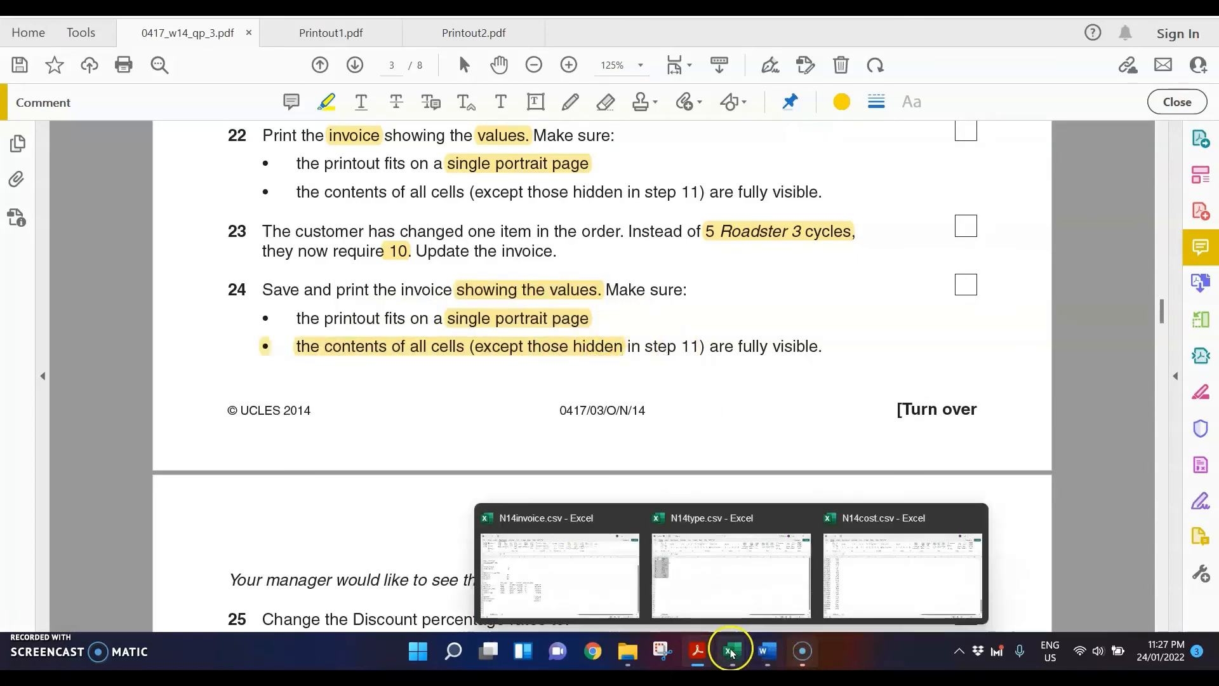
left_click(558, 562)
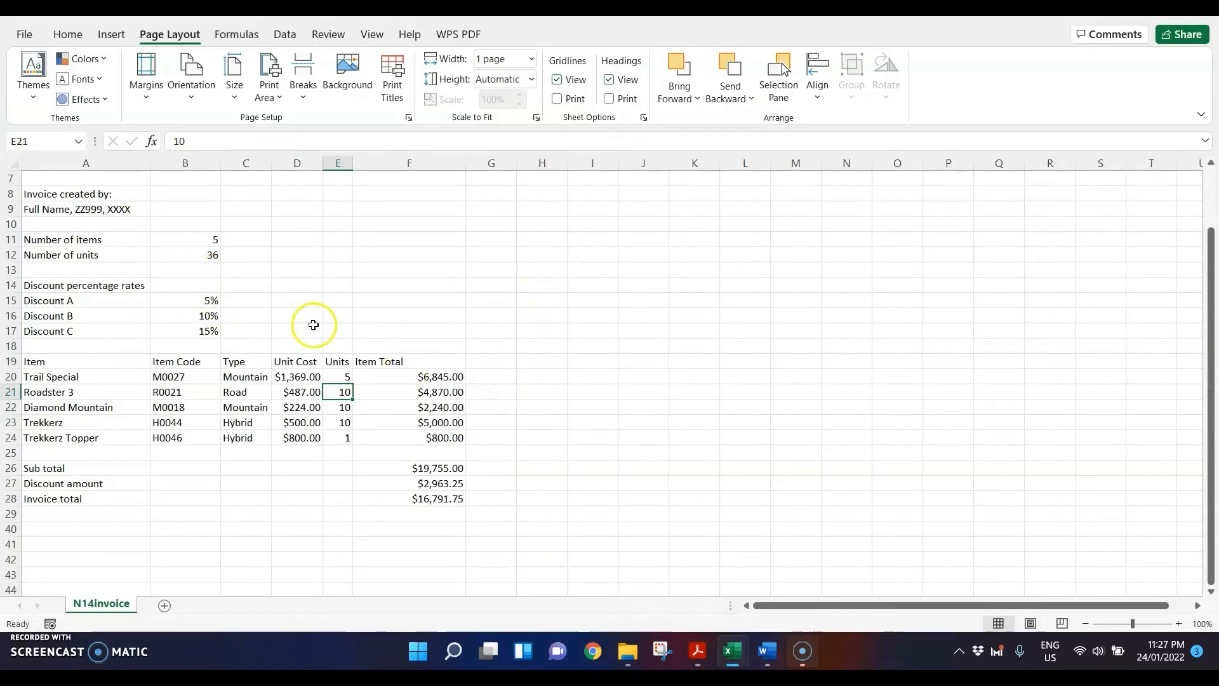
key("ctrl+p")
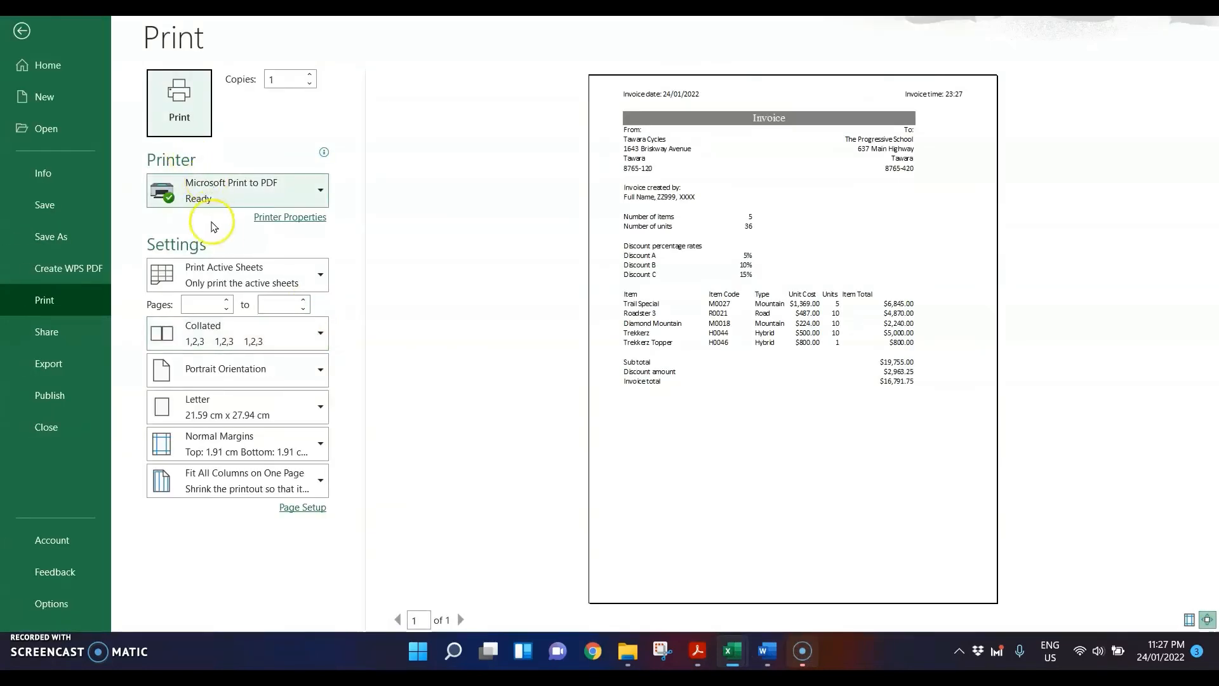
left_click(173, 114)
type("Pri")
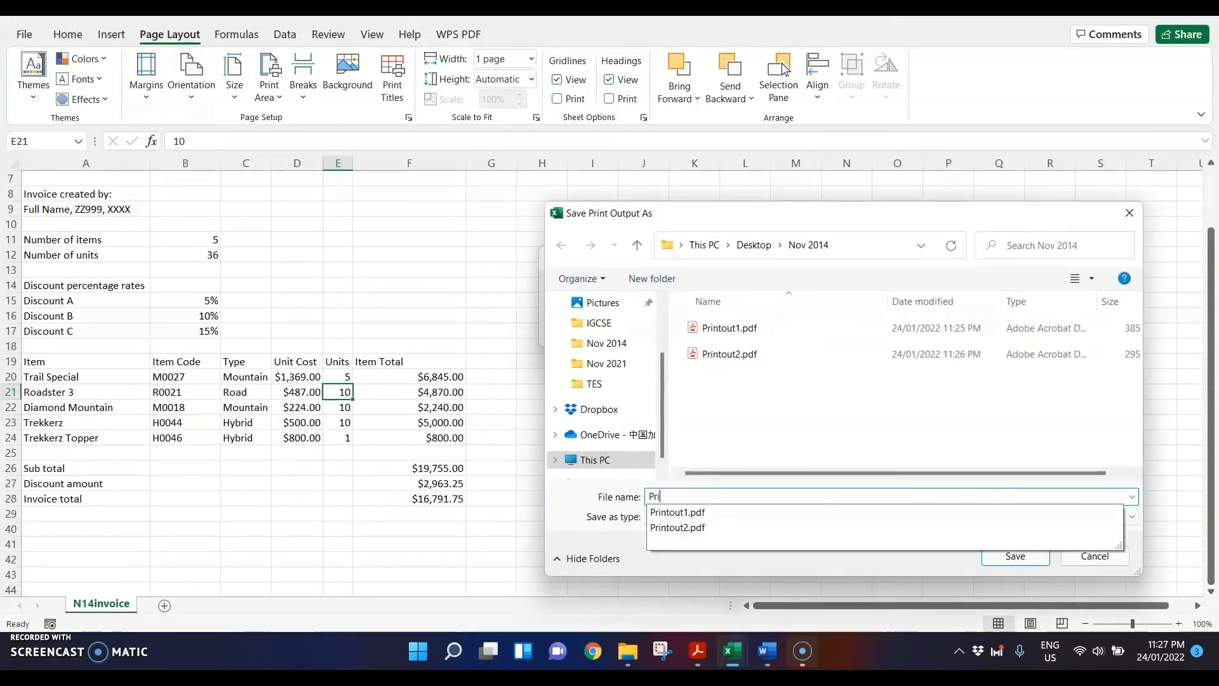
type("ntout")
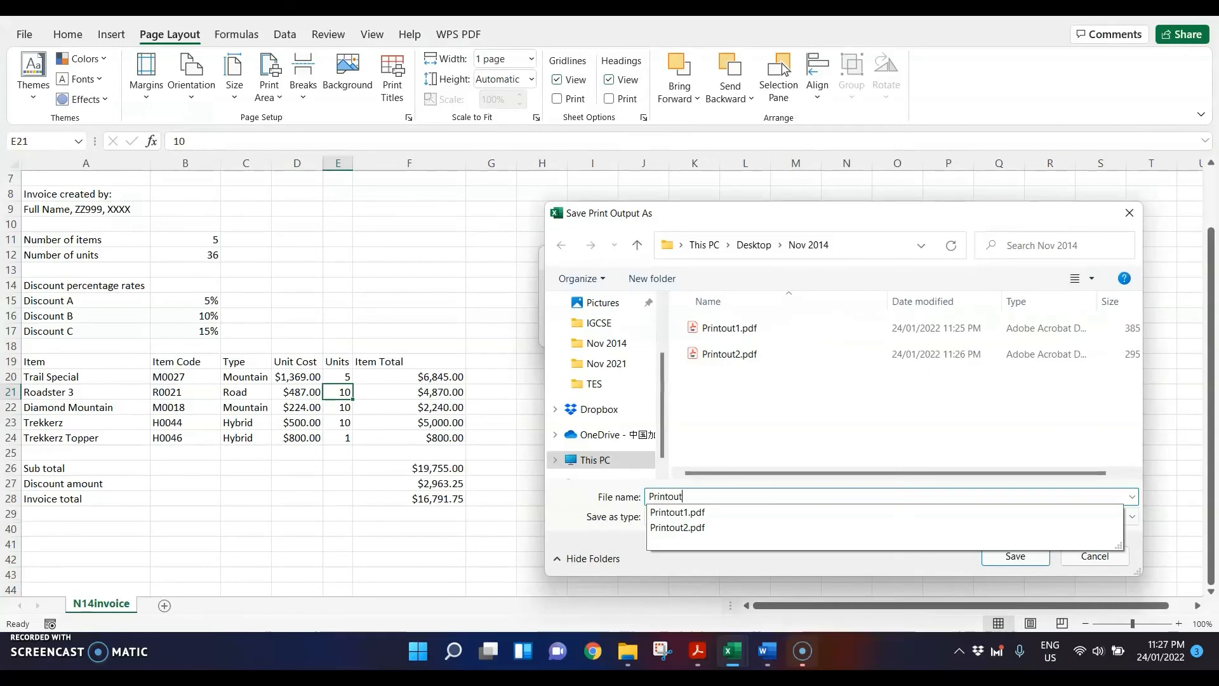
type("3")
key("Return")
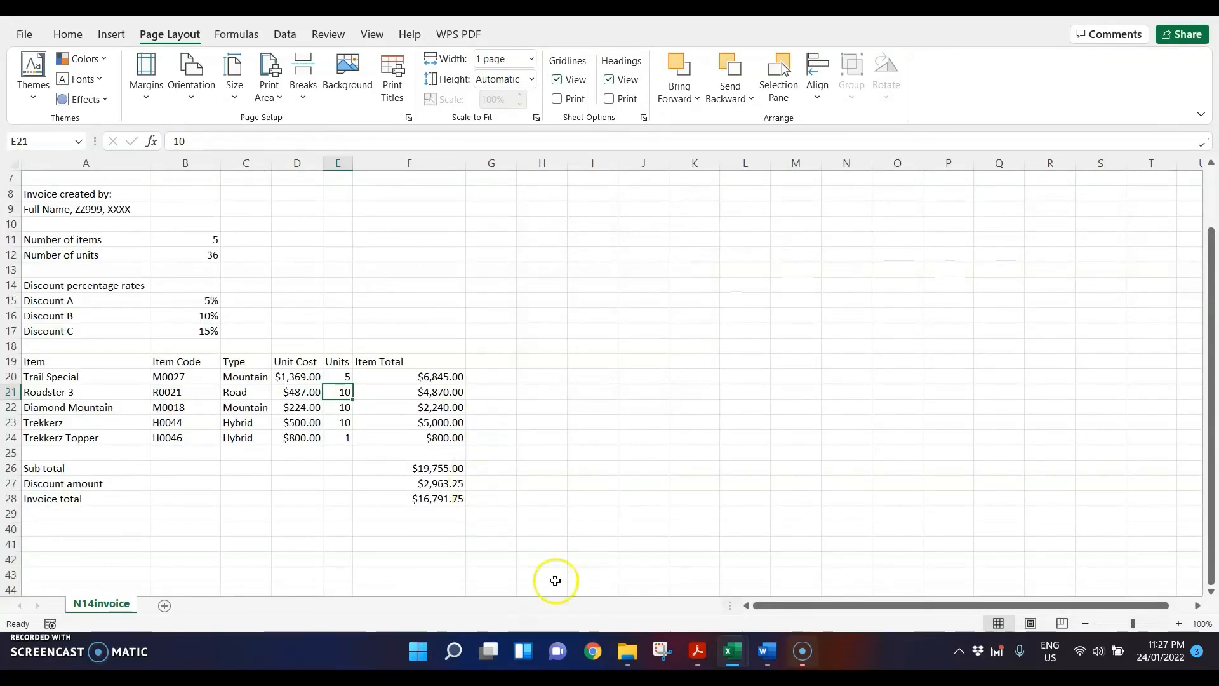
Step: Open Printout3.pdf from the Nov 2014 folder and check the updated invoice down to its totals
left_click(627, 651)
left_click(467, 377)
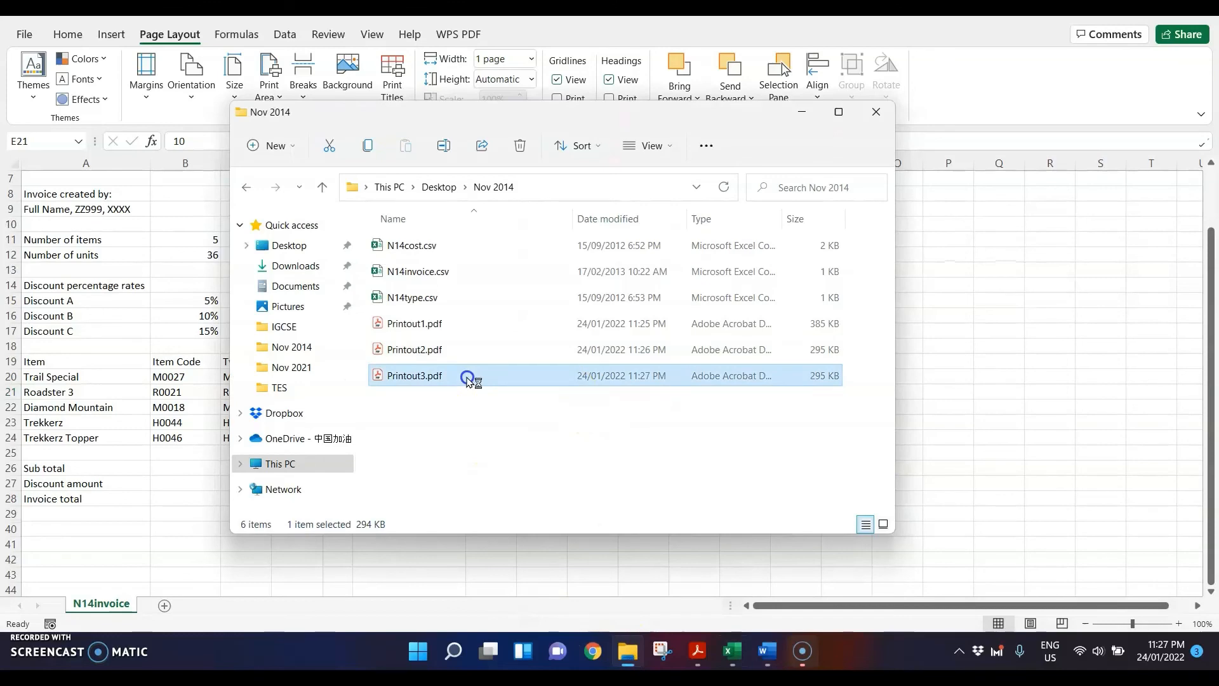
scroll(713, 312, "down", 3)
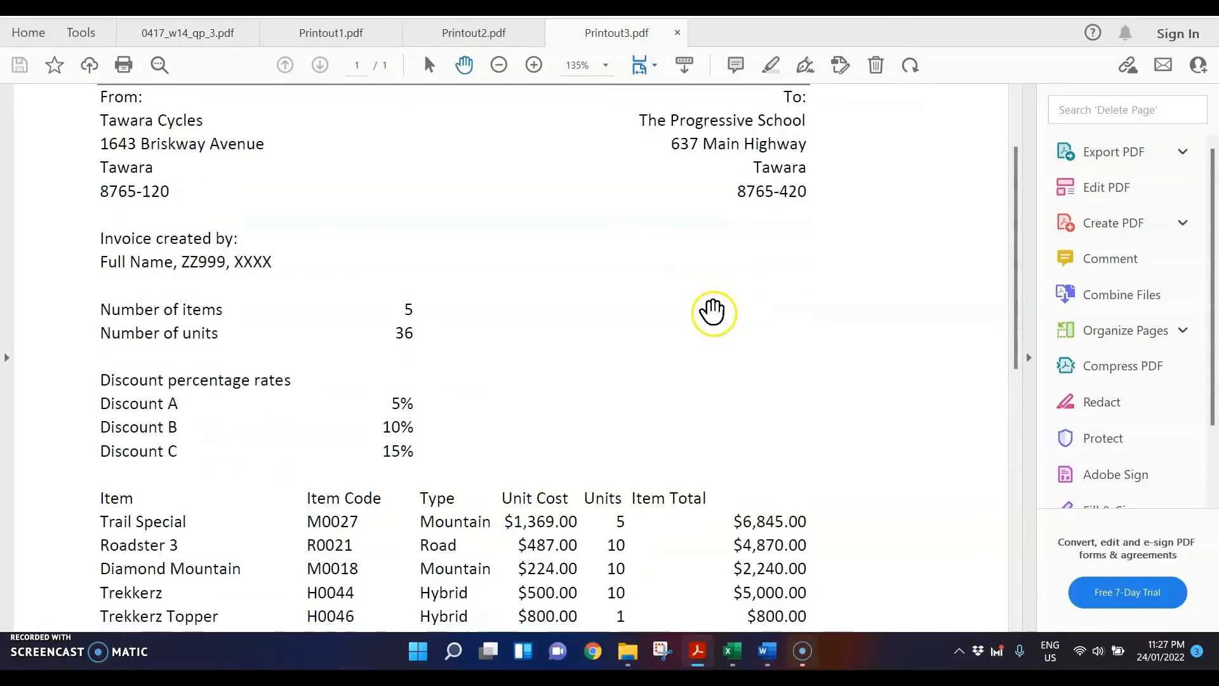
scroll(410, 314, "down", 3)
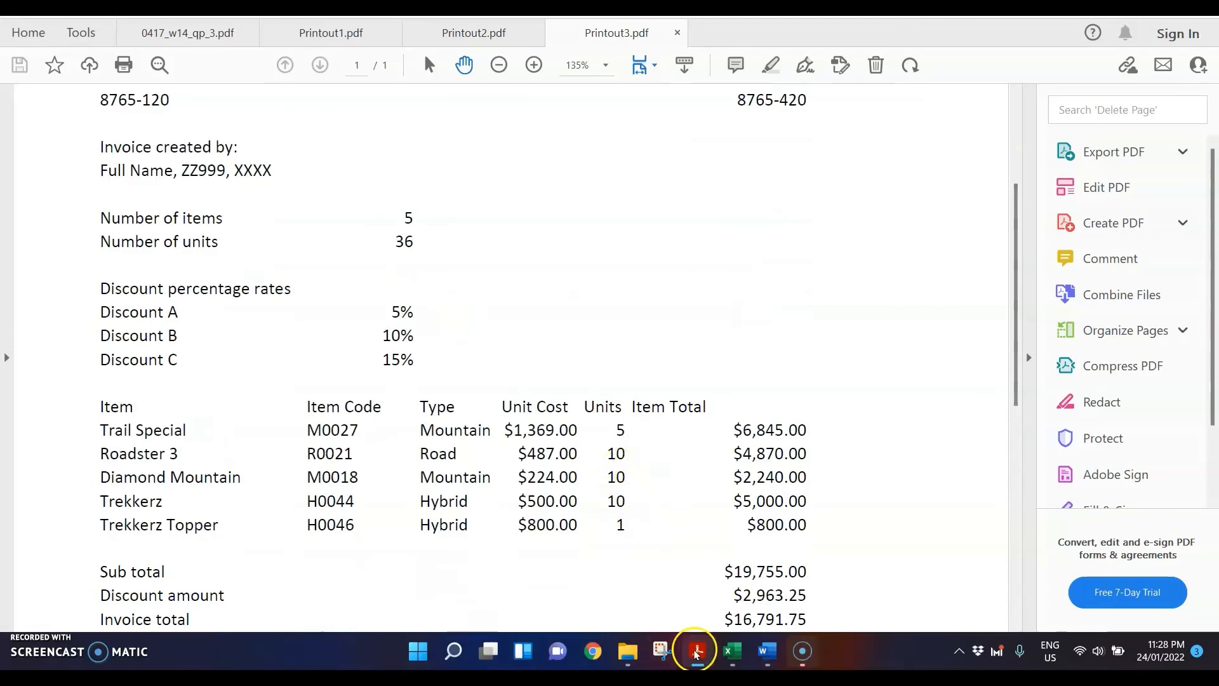
Step: Return to the question paper and read the new discount percentage rates in step 25
mouse_move(696, 652)
left_click(454, 554)
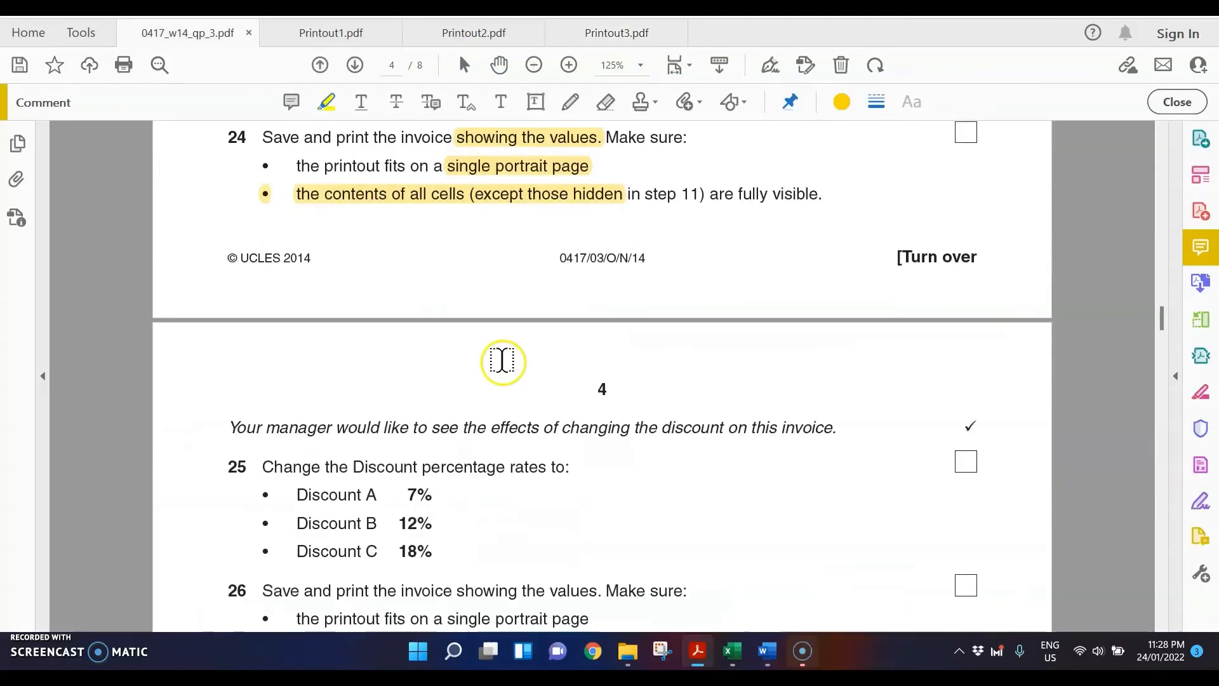
scroll(503, 362, "down", 5)
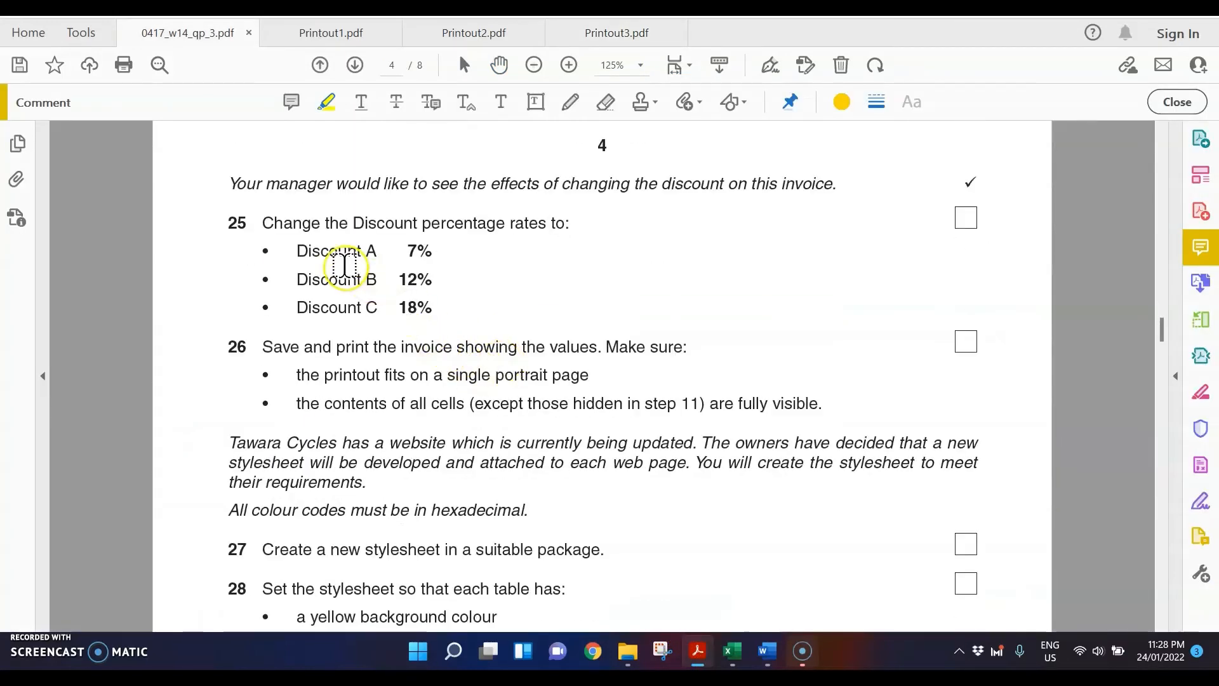
scroll(343, 265, "up", 1)
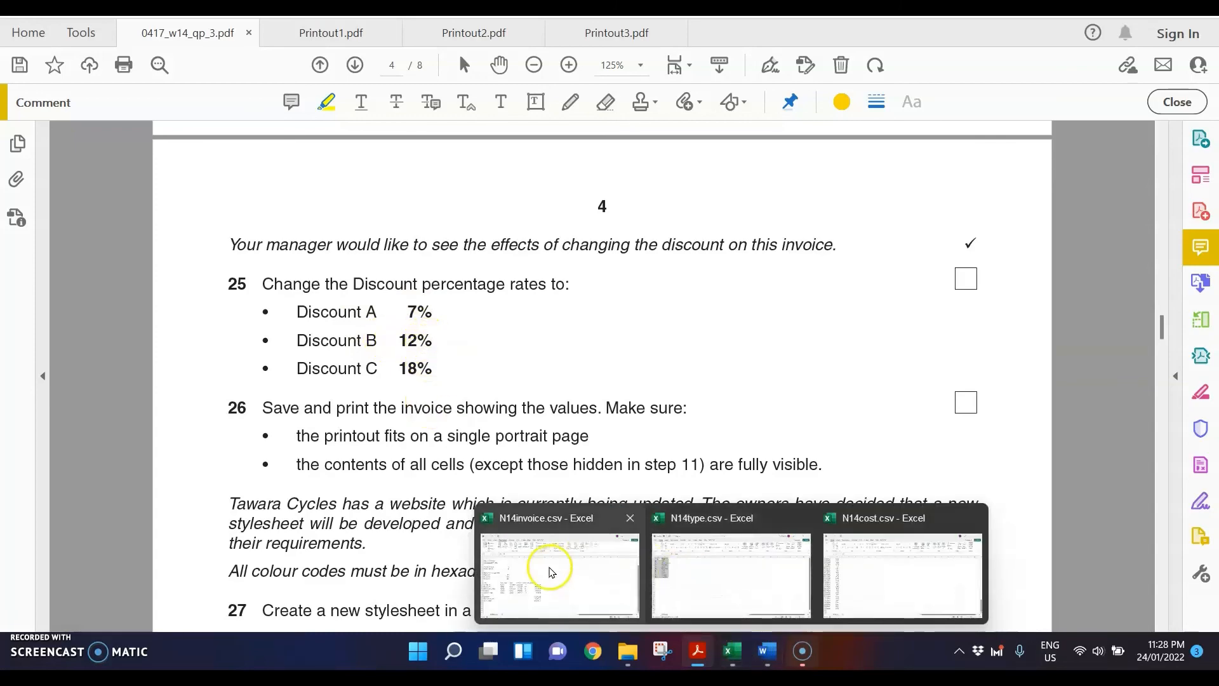
Step: Select the Discount A rate on the invoice, dismiss the Windows notification, and recheck the required rates in the question paper
left_click(544, 572)
left_click(199, 302)
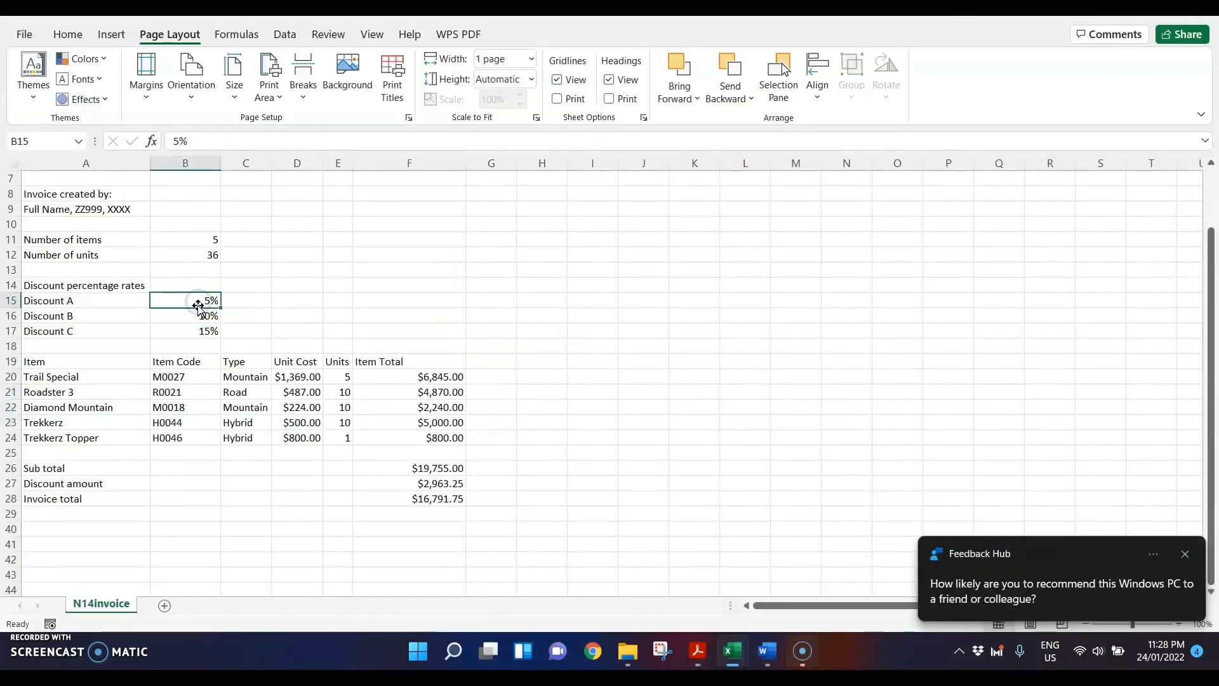
left_click(1185, 554)
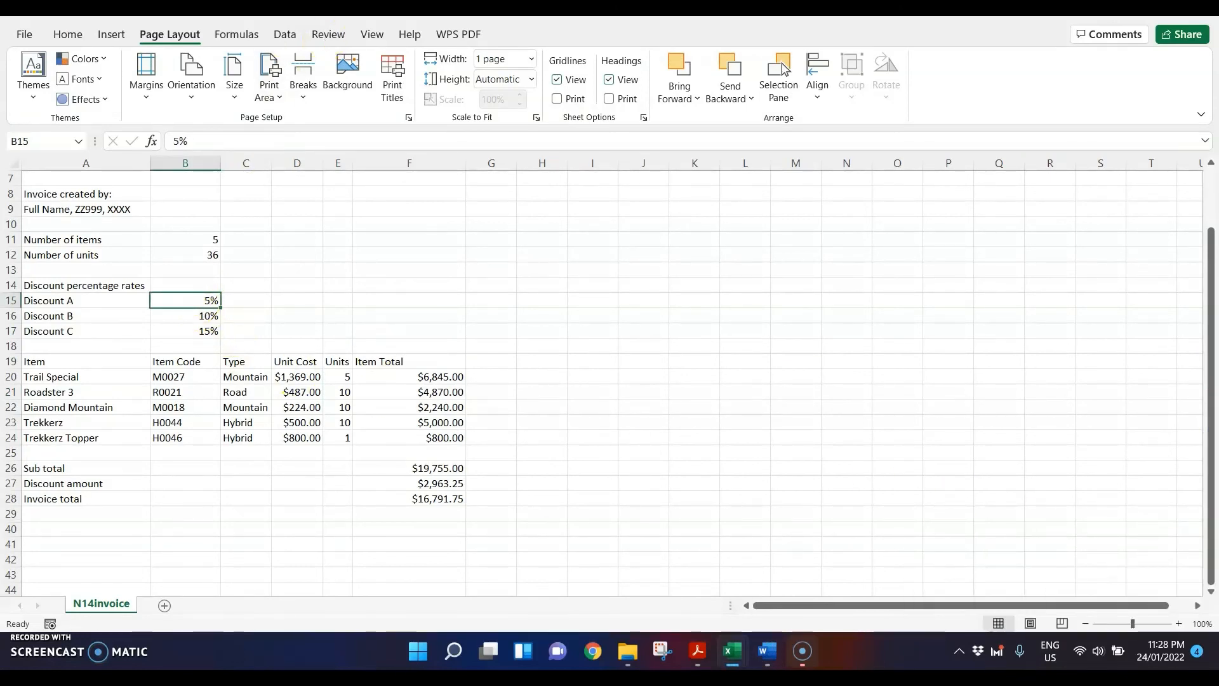
mouse_move(699, 654)
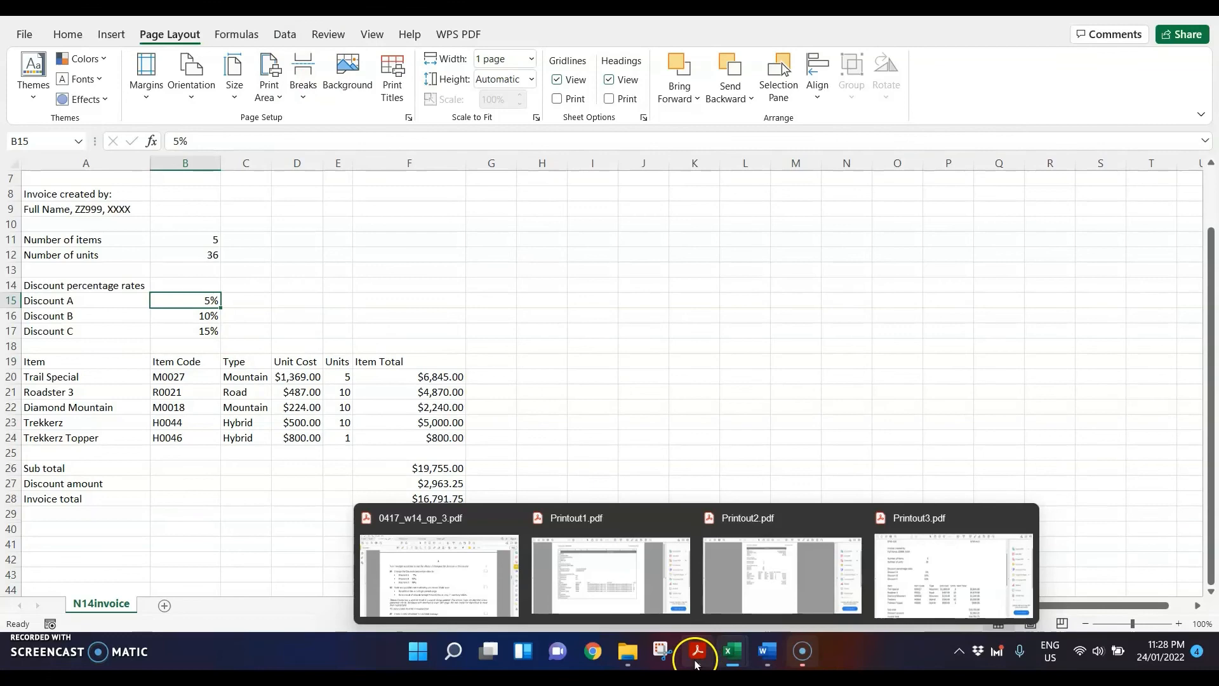
left_click(460, 590)
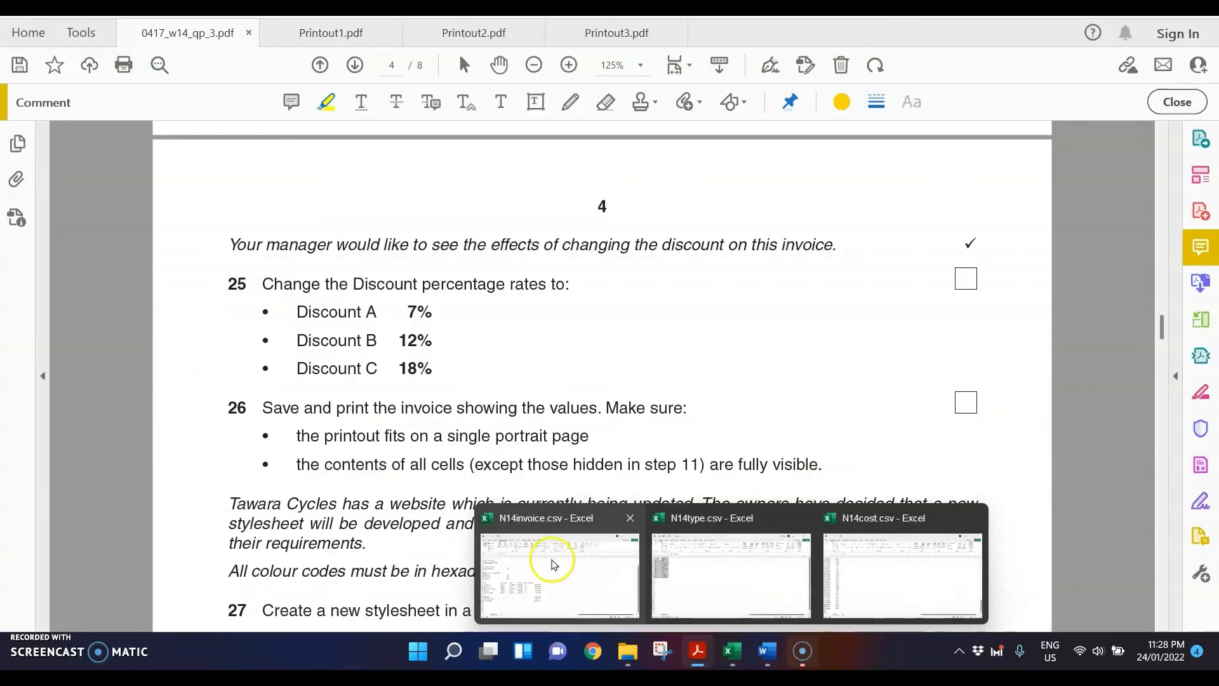
left_click(553, 560)
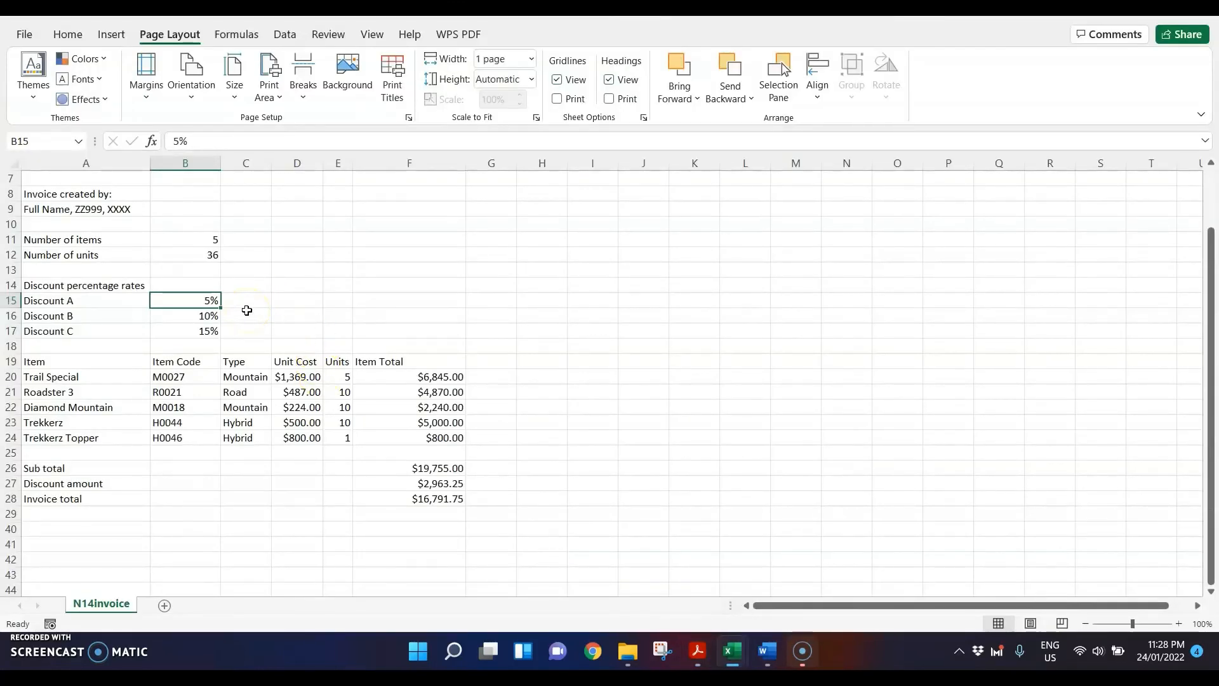
Step: Try to enter the Discount A rate as the decimal 0.07 in cell B15
type("0.7")
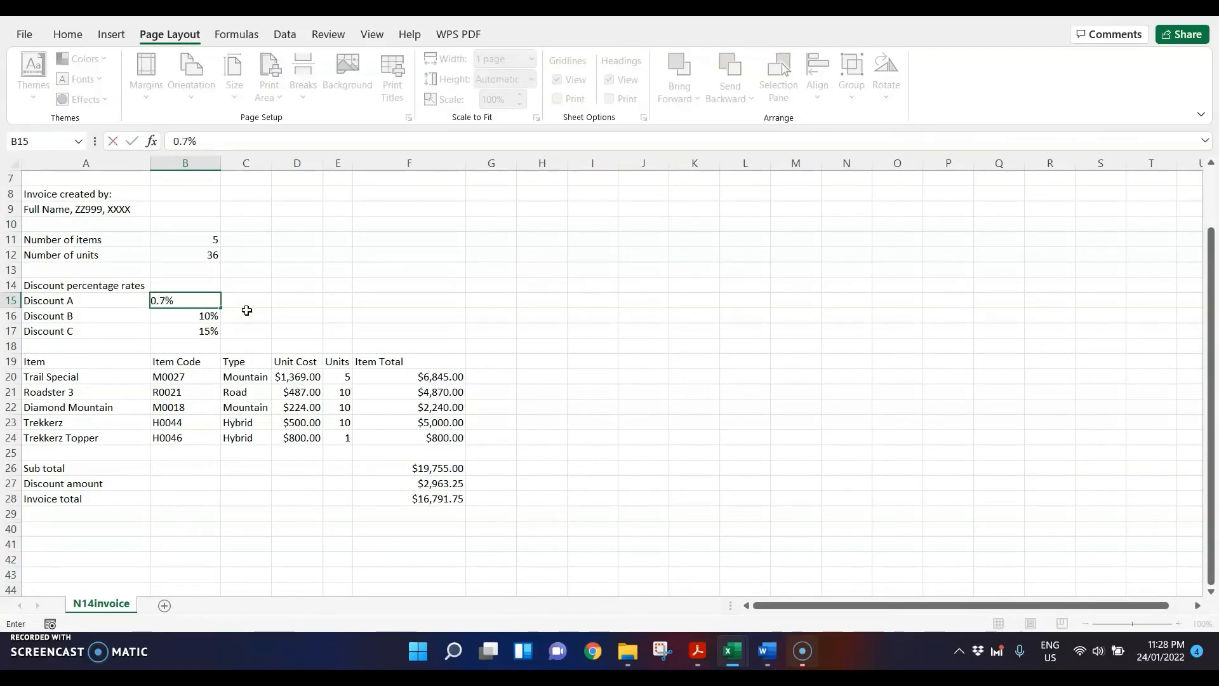
key("Return")
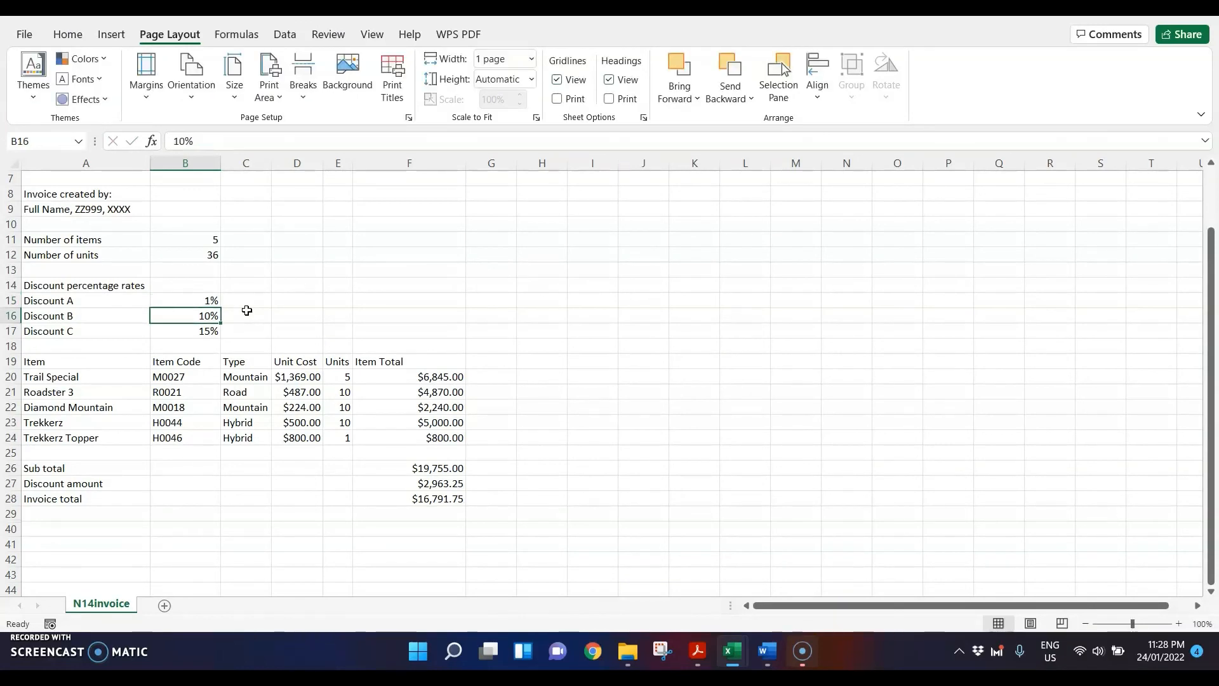
key("Up")
type("0.")
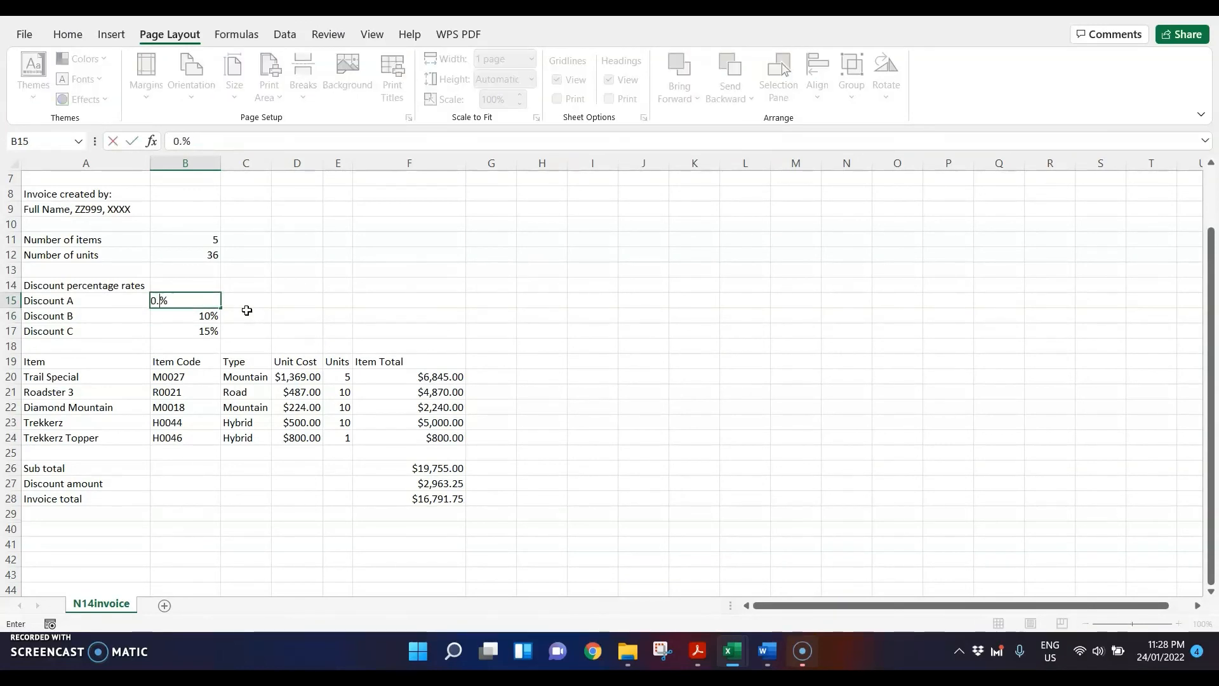
type("07")
key("Return")
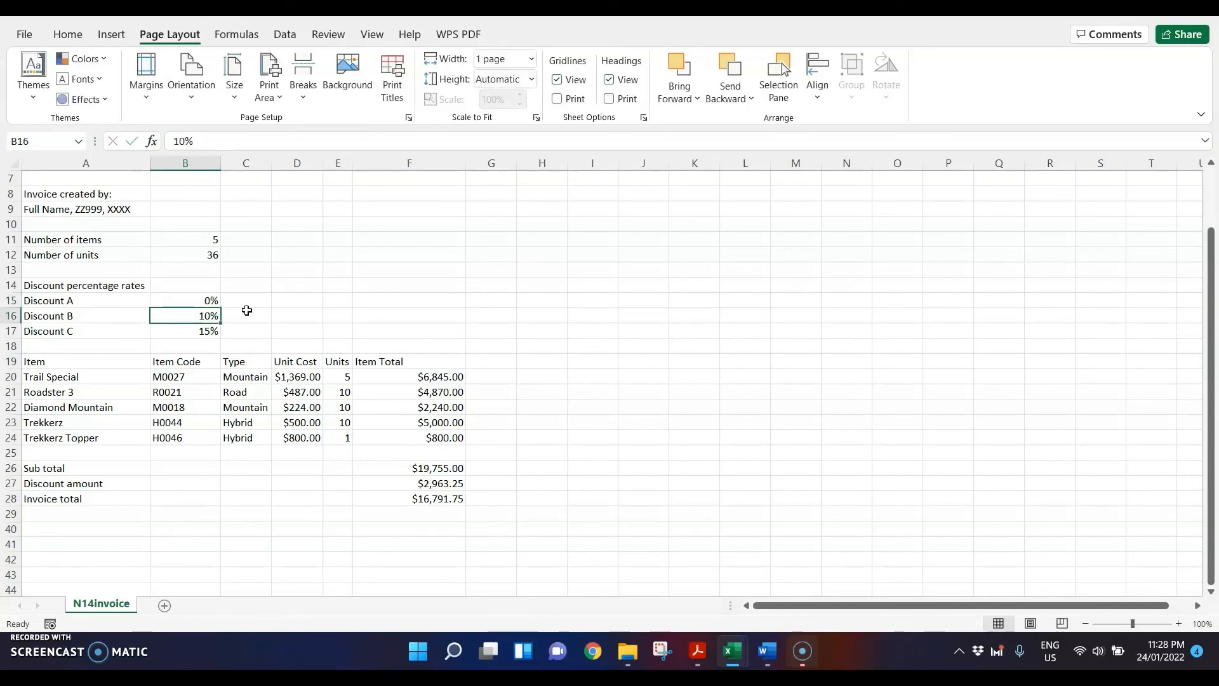
Step: Set the Discount A percentage rate in cell B15 to 7%
key("Up")
type("7")
key("Return")
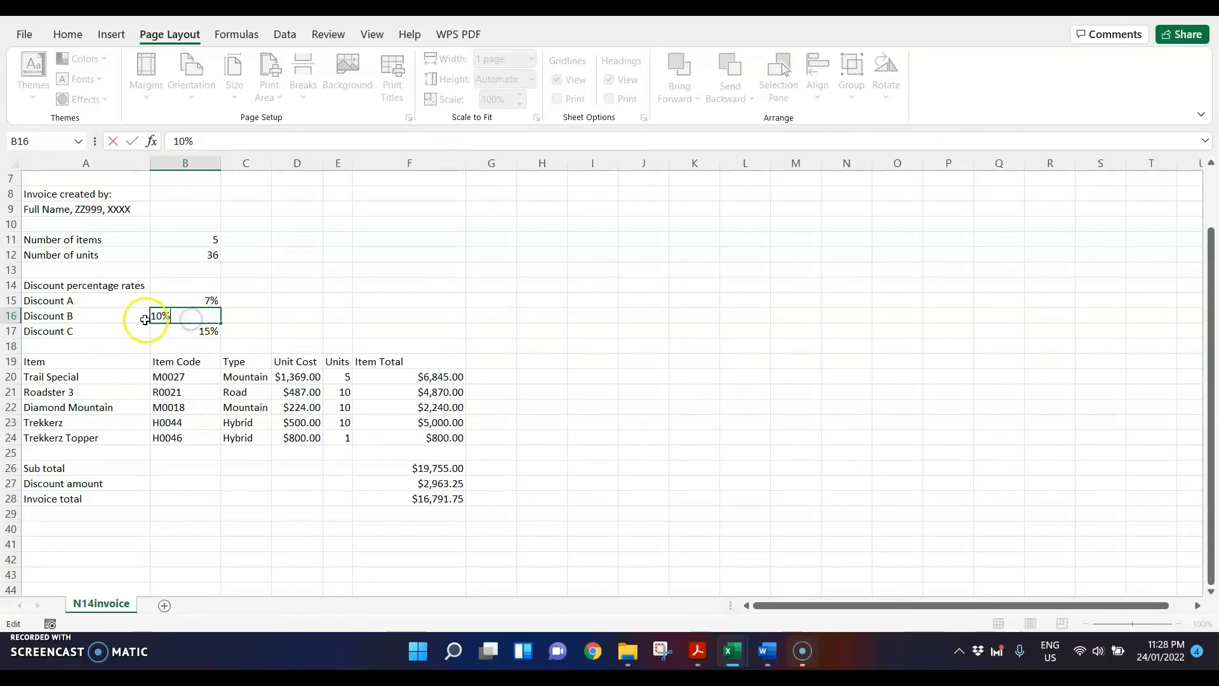
Step: Check the required Discount B rate in the question paper and set cell B16 on the invoice to 12%
left_click(124, 315)
left_click(189, 312)
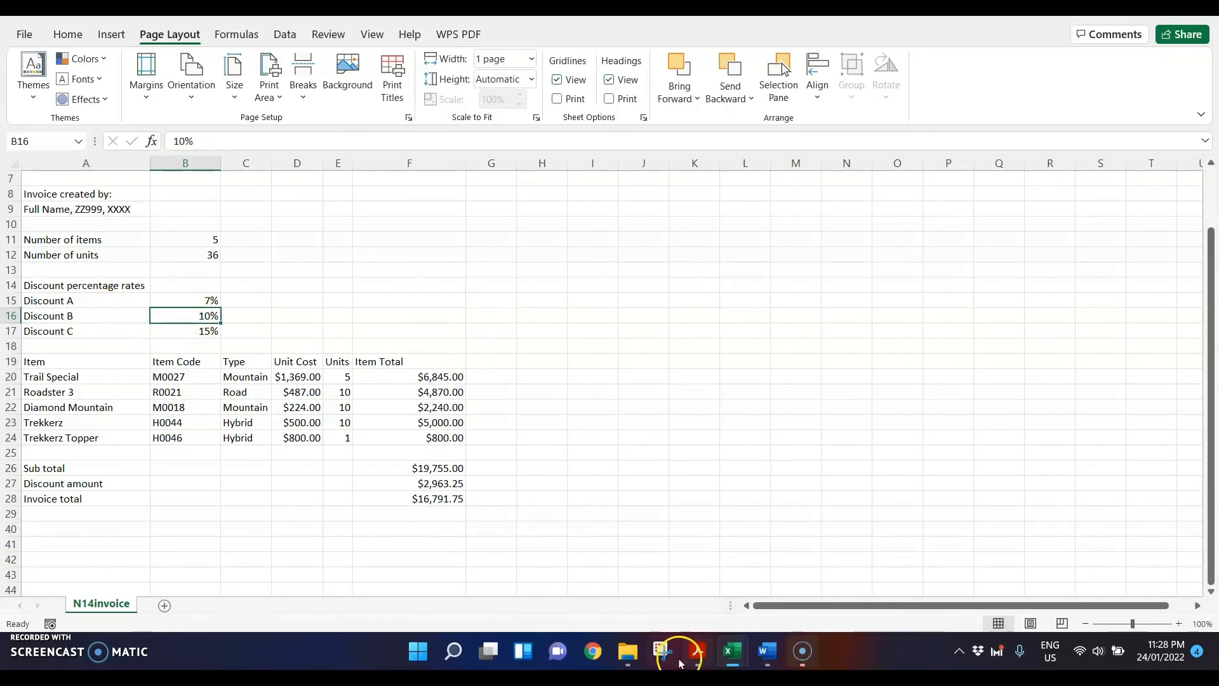
left_click(698, 649)
left_click(443, 549)
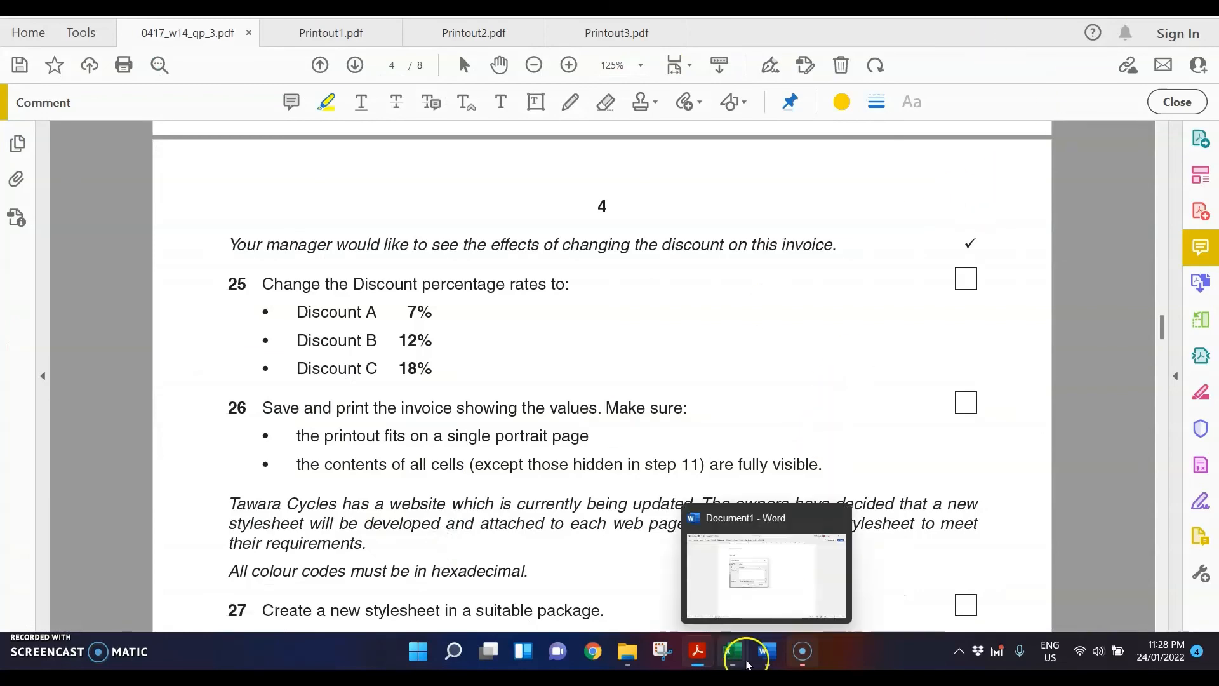
mouse_move(733, 651)
left_click(550, 579)
type("12")
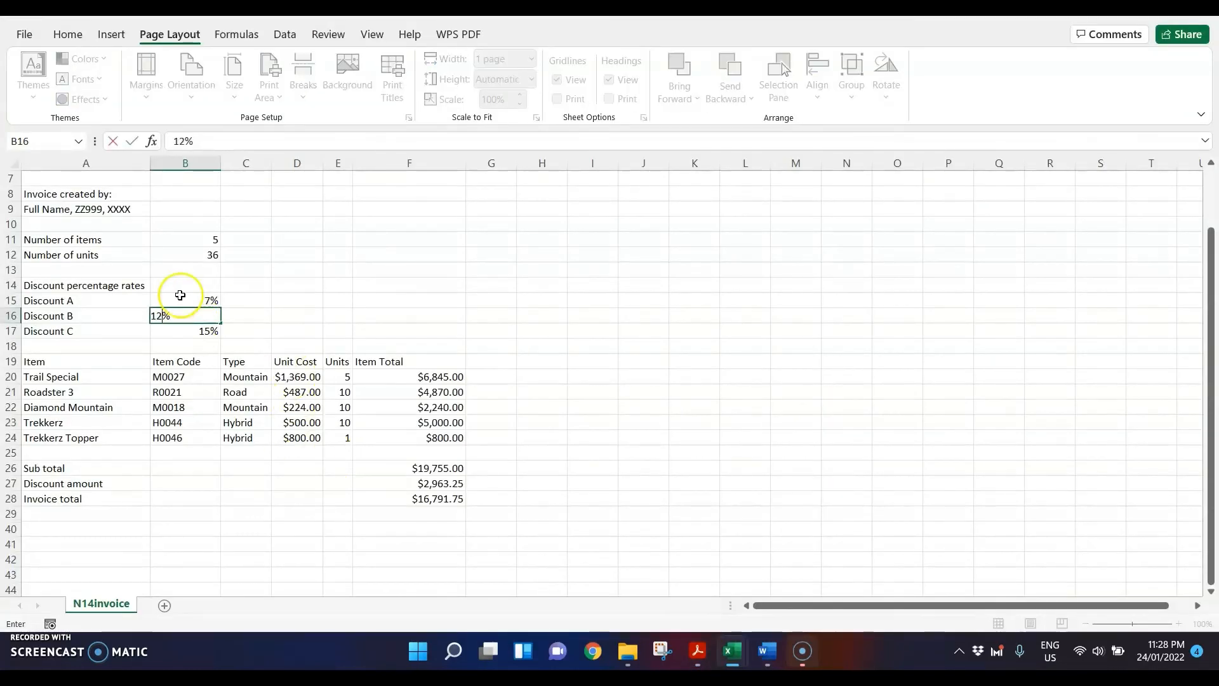
key("Return")
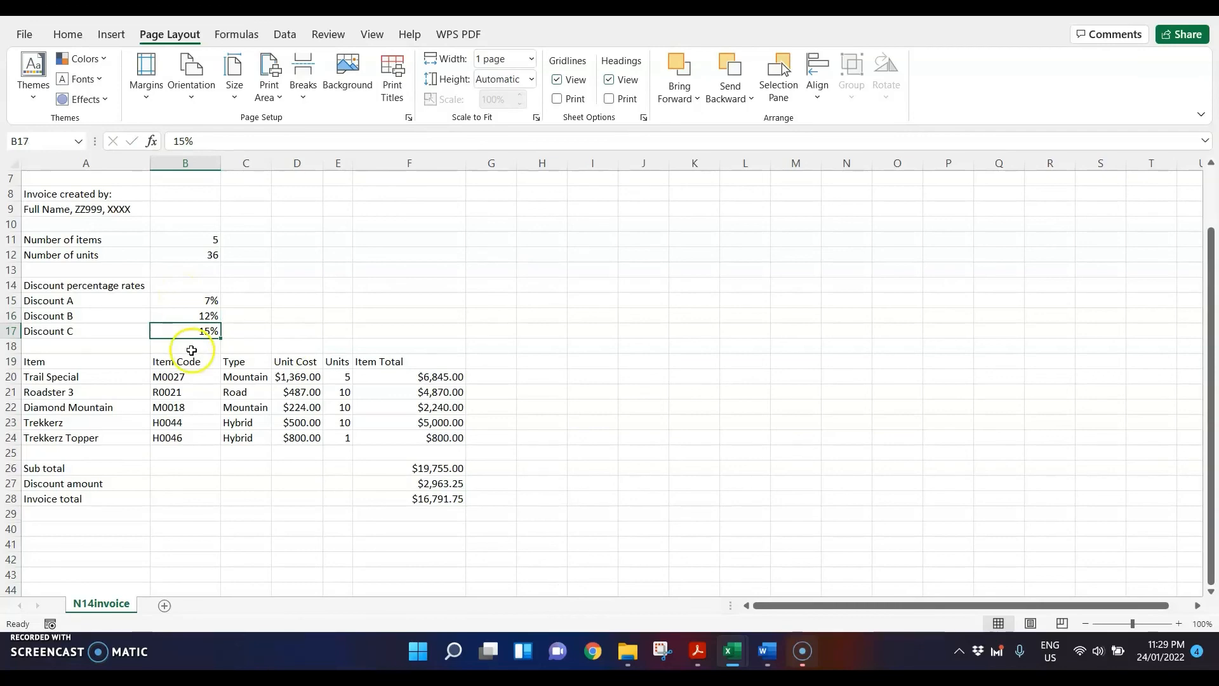
Step: Check the required Discount C rate in the question paper and set cell B17 on the invoice to 18%
left_click(66, 34)
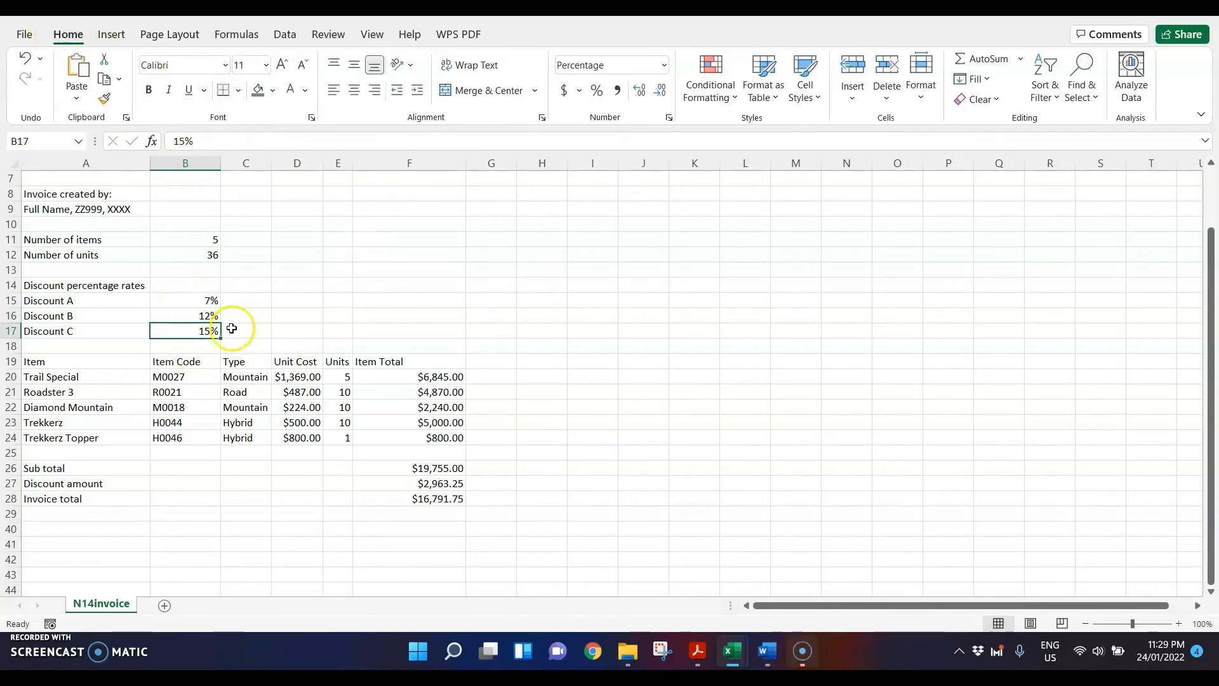
left_click(695, 654)
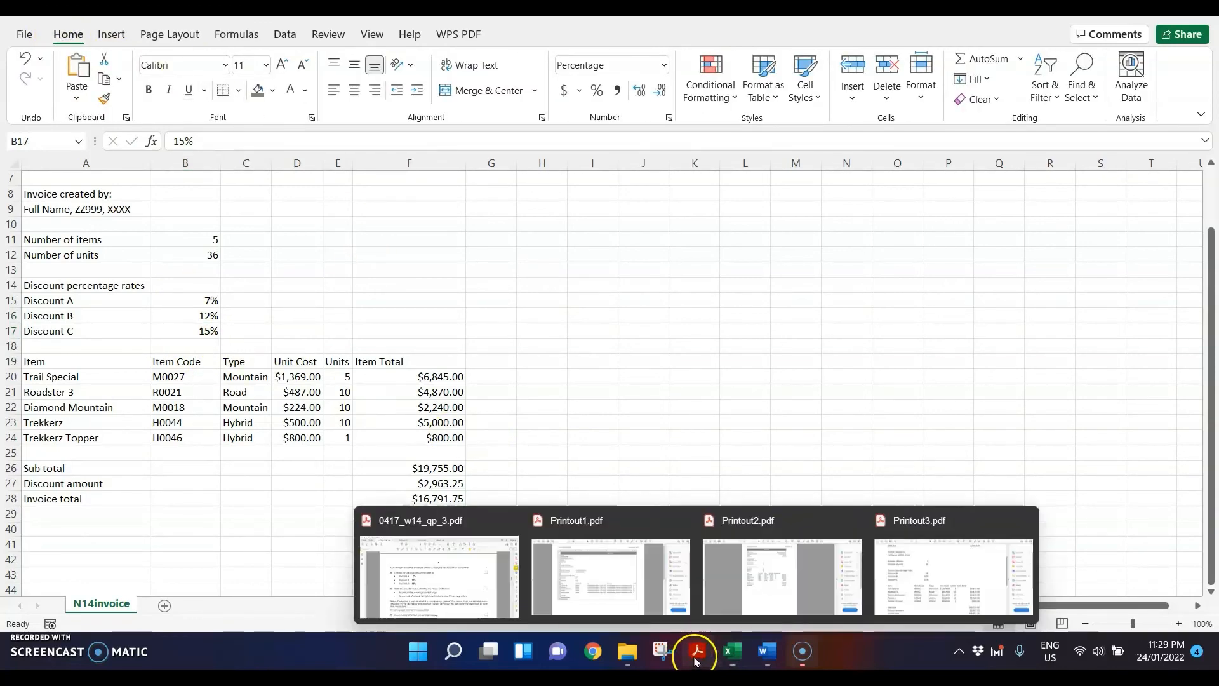
left_click(398, 564)
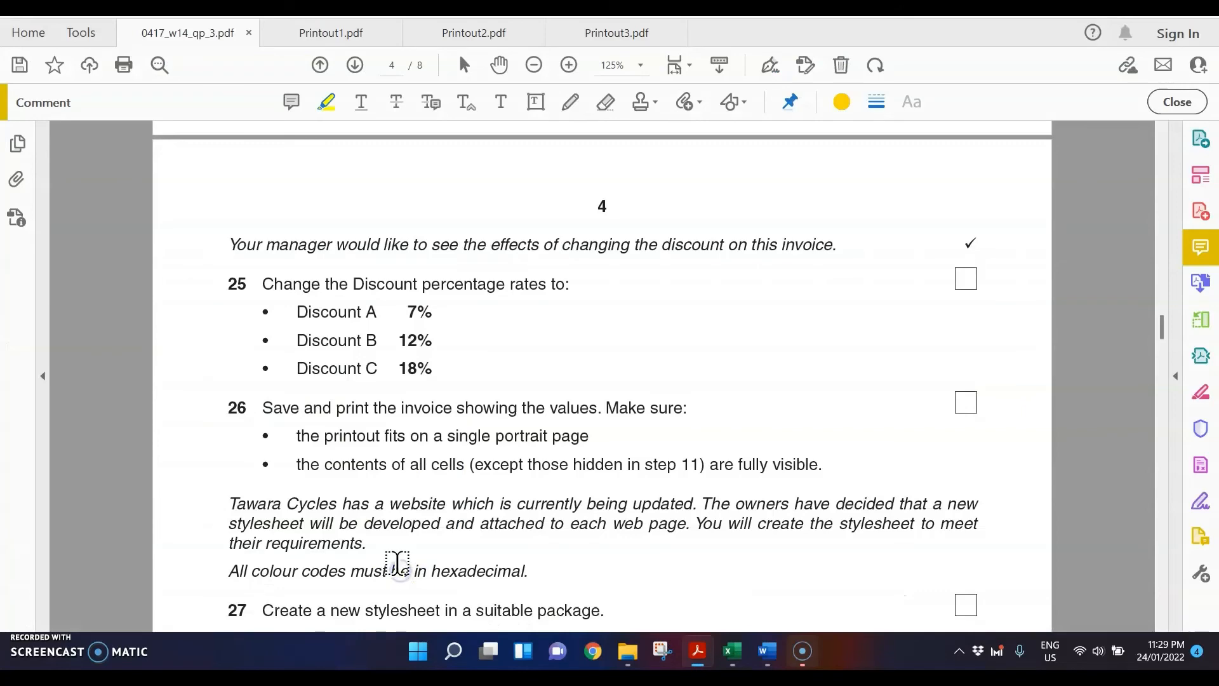
left_click(732, 650)
left_click(610, 571)
type("18")
key("Return")
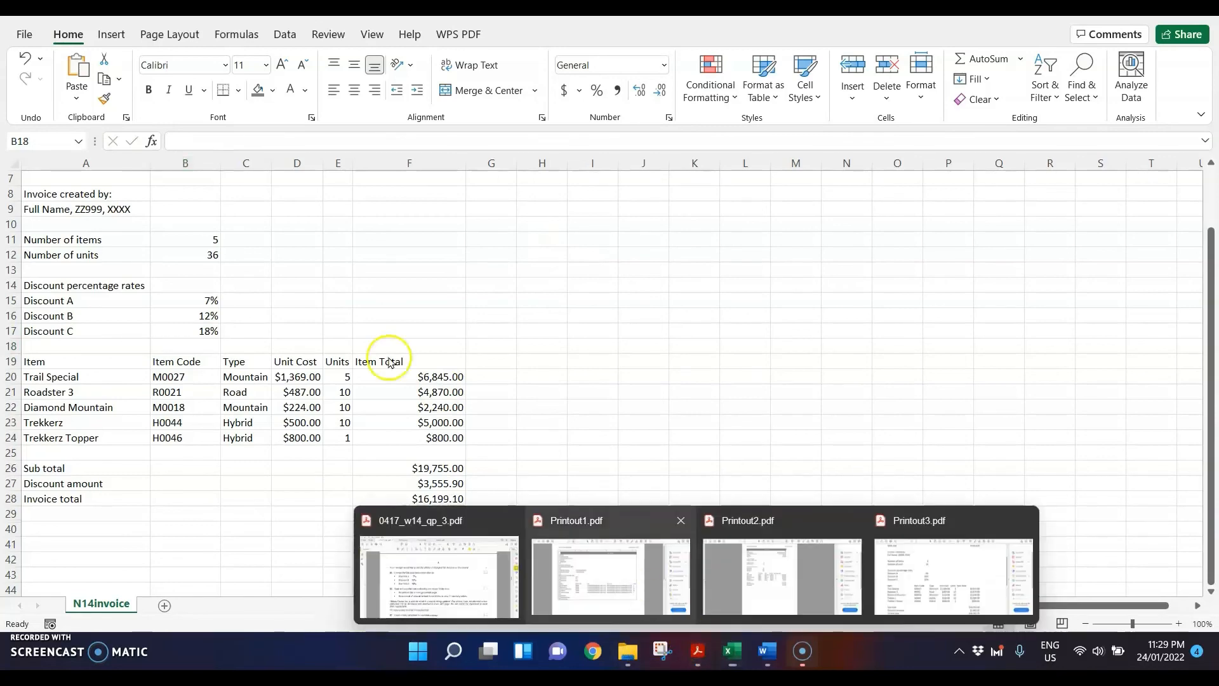
Step: Read step 26 of the question paper and print the portrait invoice with Microsoft Print to PDF as Printout4 in the Nov 2014 folder
left_click(508, 568)
scroll(542, 386, "down", 1)
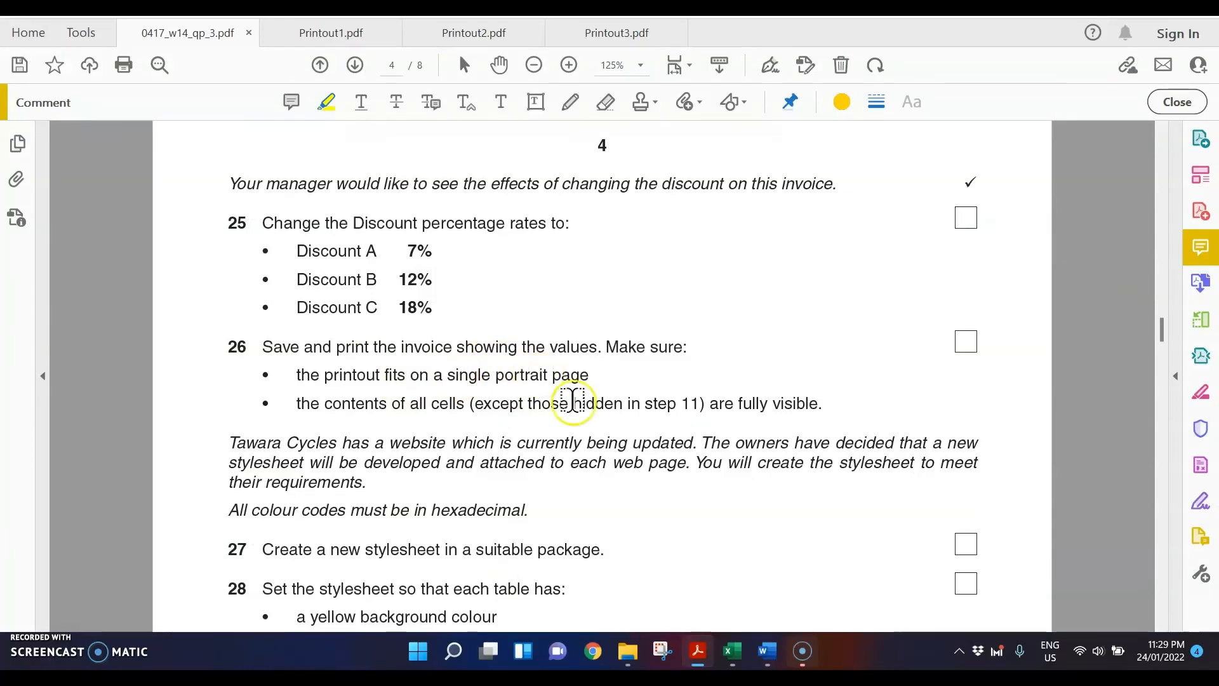
mouse_move(732, 651)
left_click(567, 565)
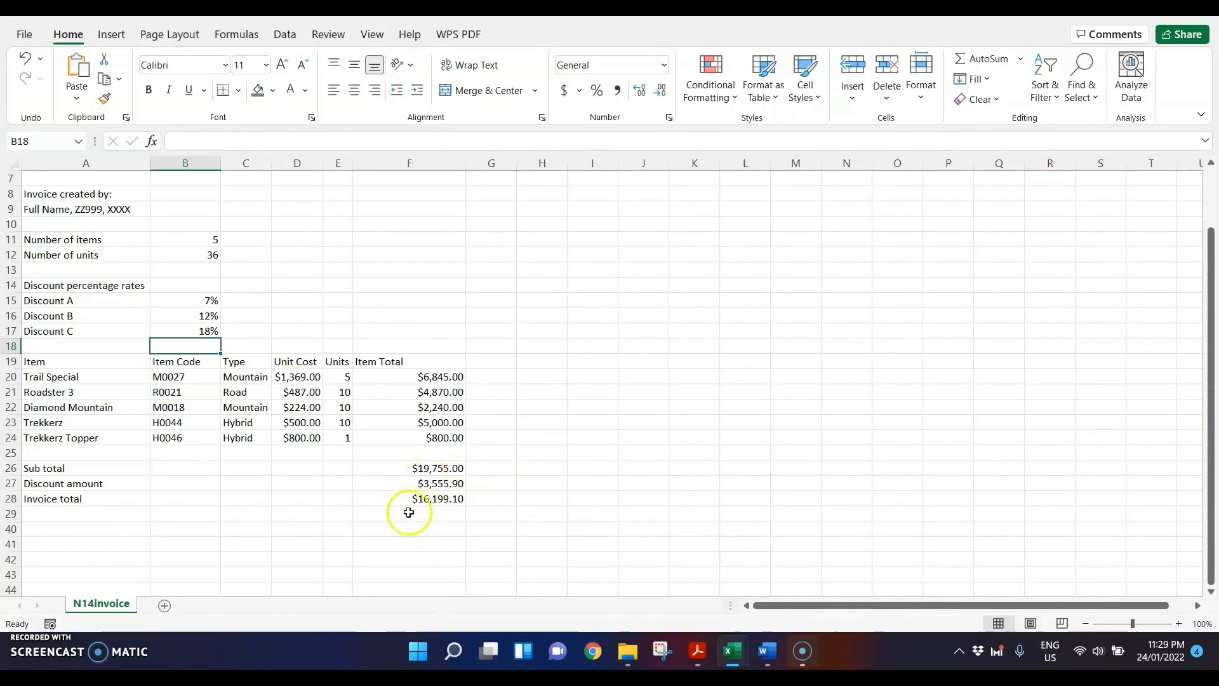
left_click(181, 328)
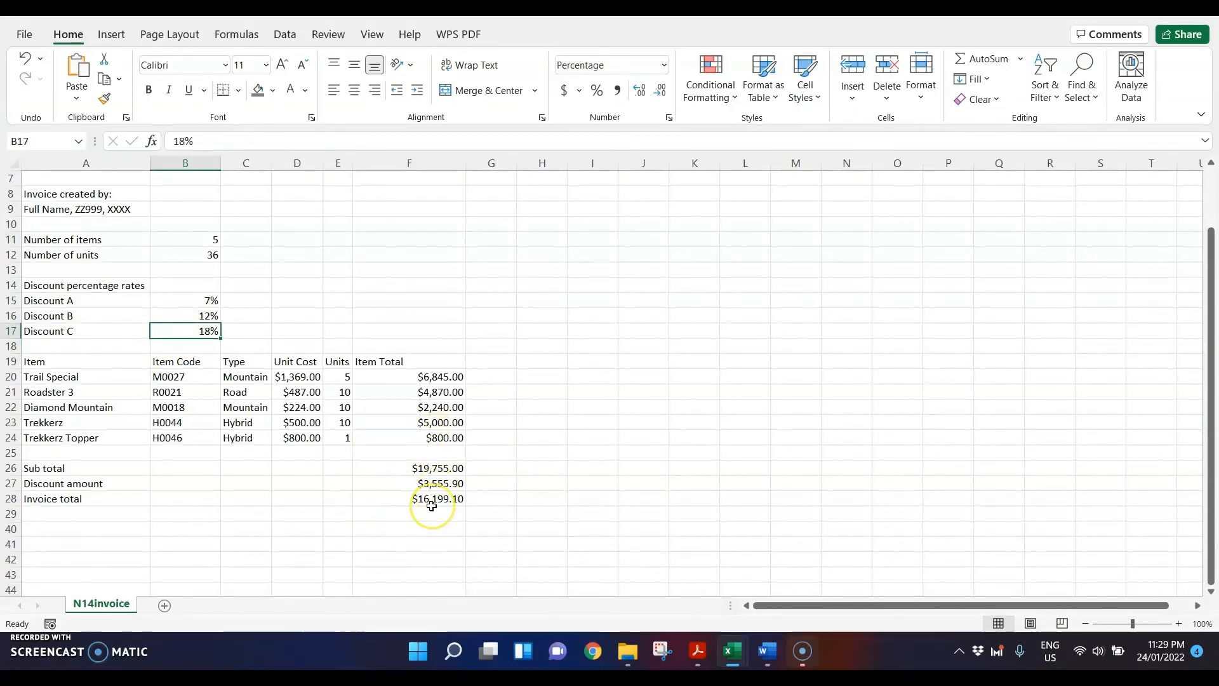
scroll(417, 499, "up", 2)
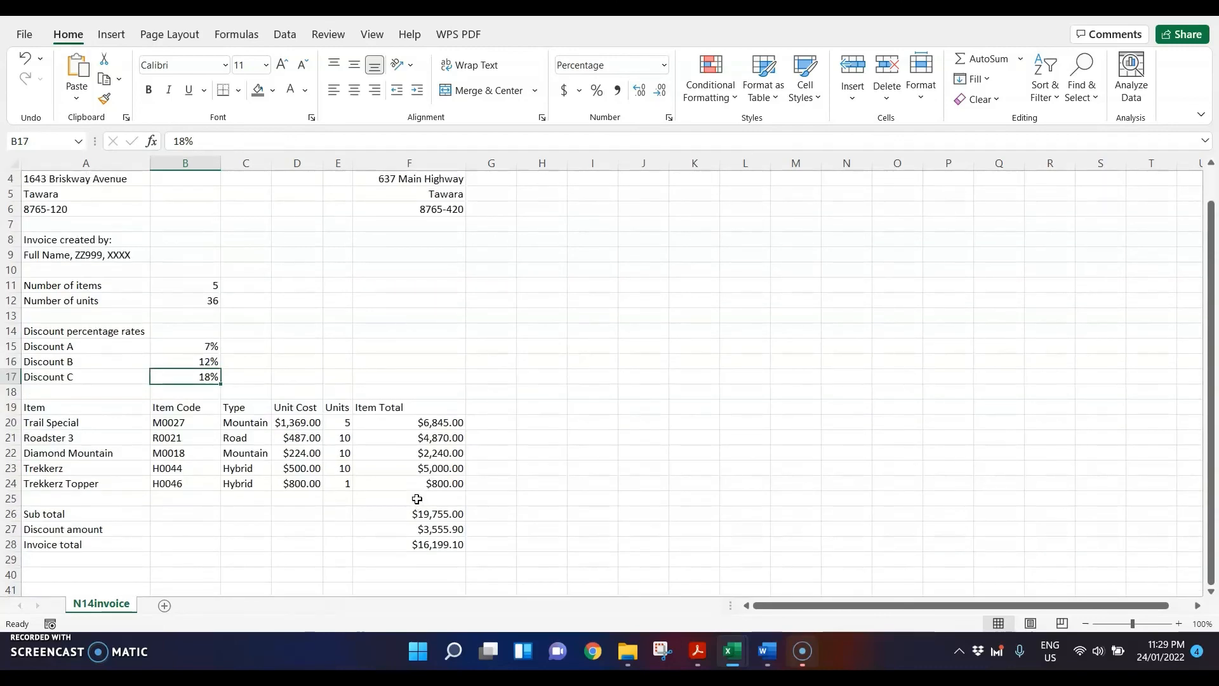
key("ctrl+p")
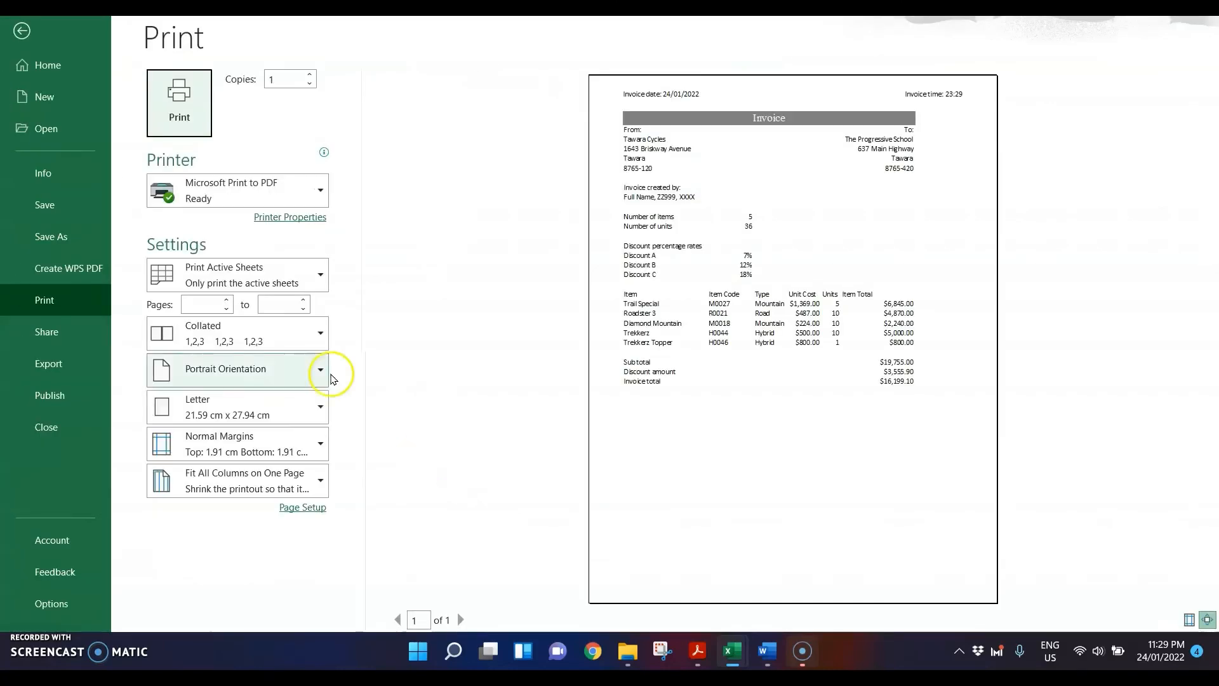
left_click(194, 104)
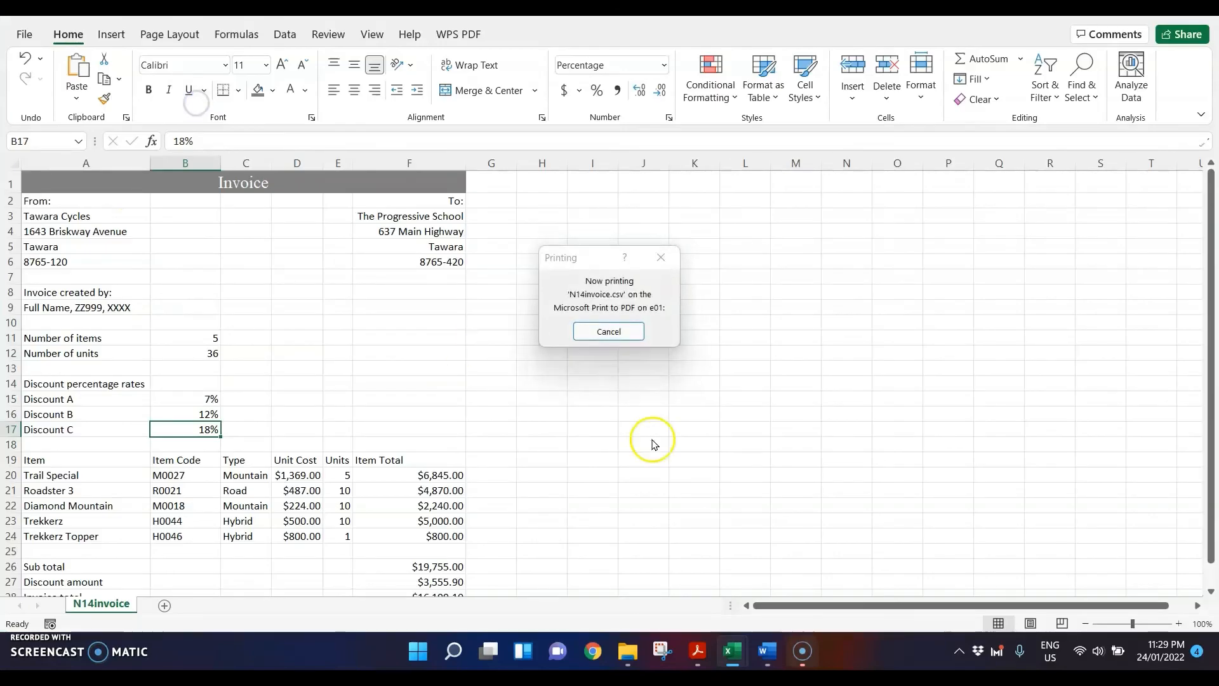
type("Printou")
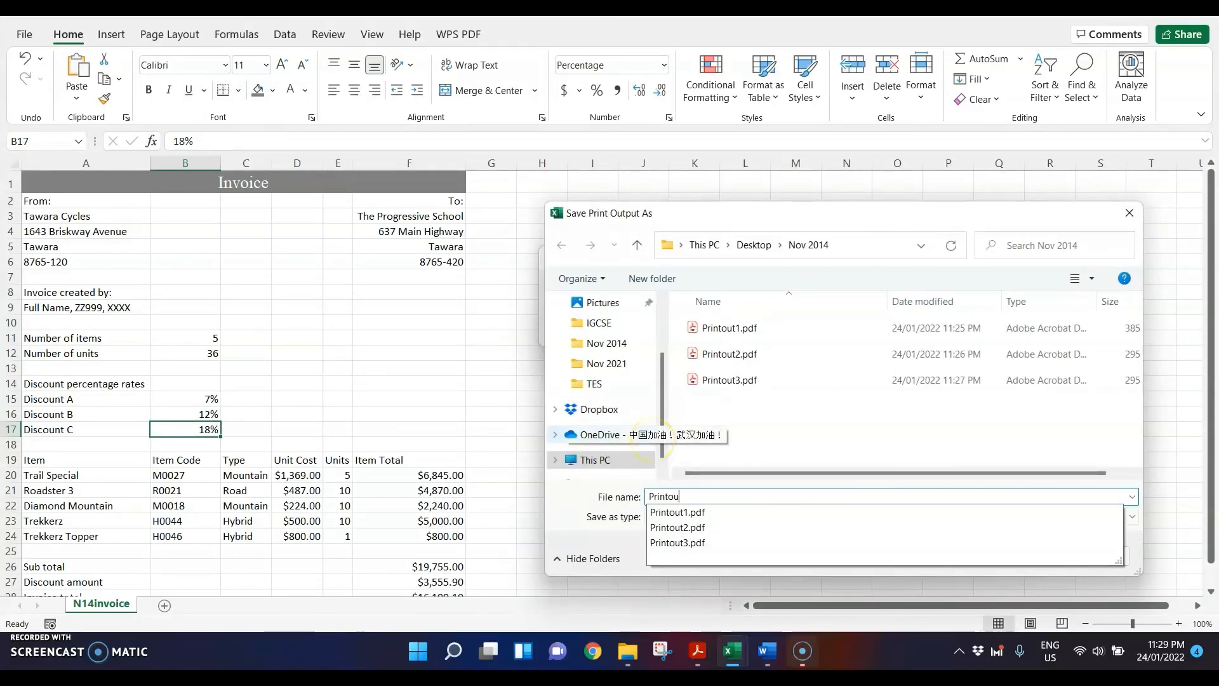
type("t")
key("Return")
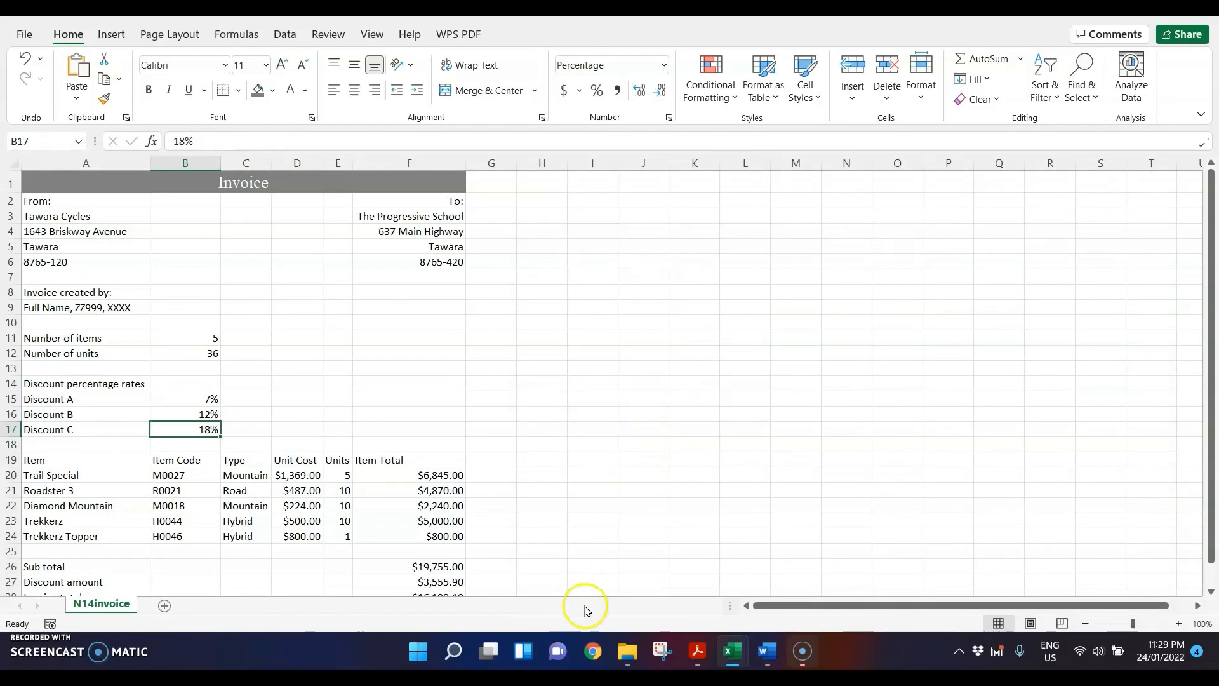
Step: Open Printout4.pdf from the Nov 2014 folder, examine its discount rates and invoice totals, and return to the question paper for the next tasks
left_click(627, 651)
left_click(424, 403)
double_click(425, 402)
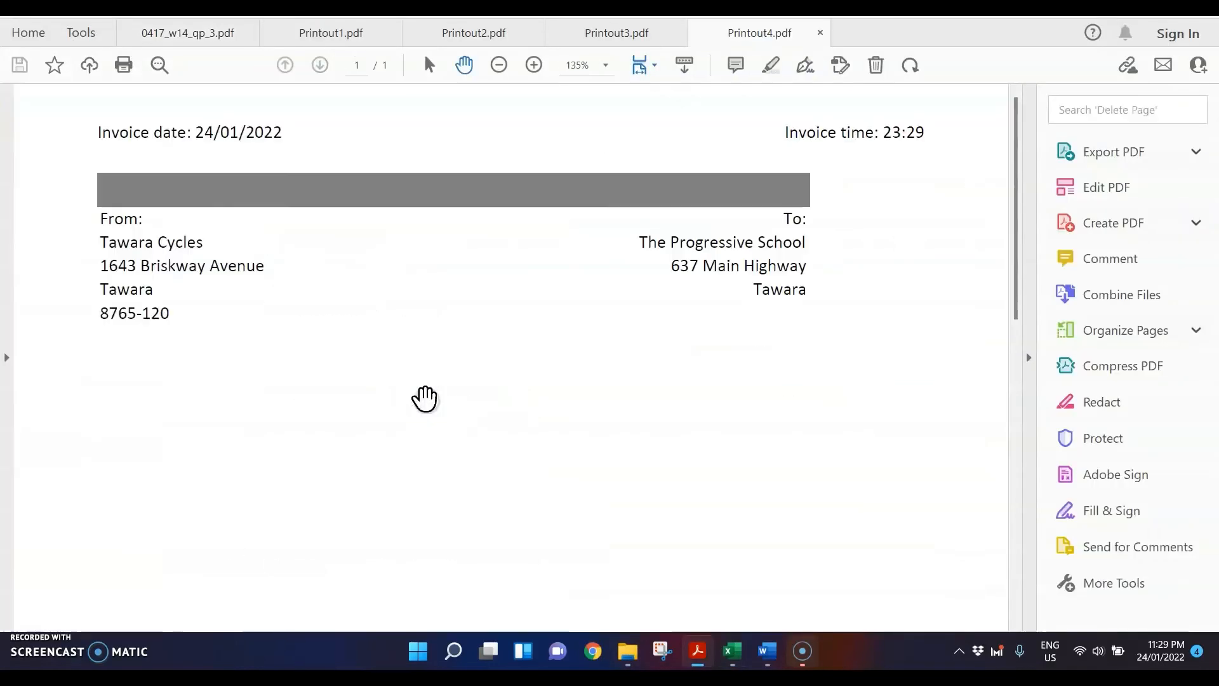
scroll(426, 398, "down", 5)
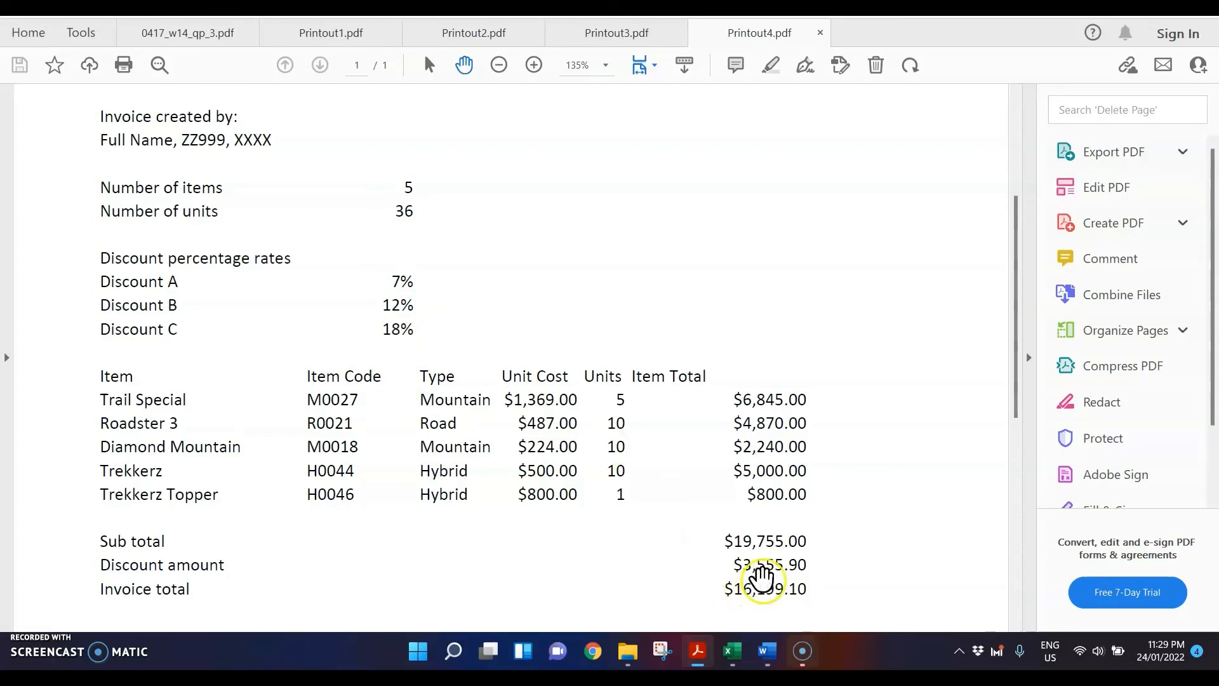
left_click(760, 603)
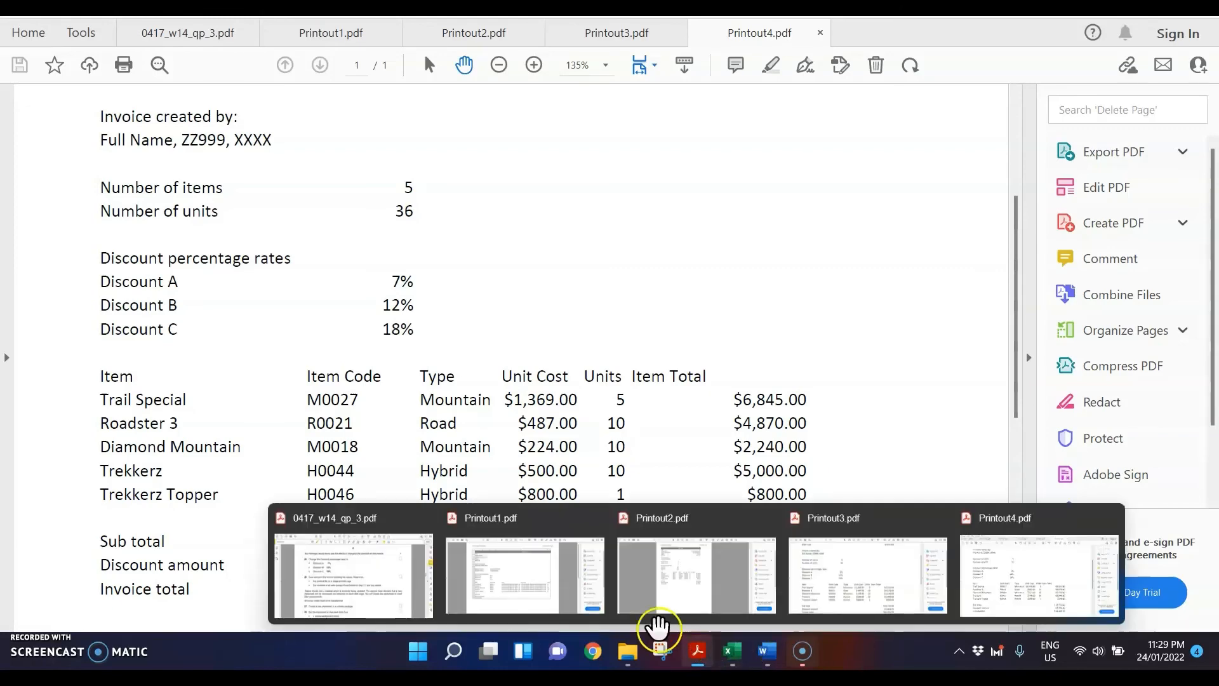
left_click(140, 39)
scroll(554, 333, "down", 1)
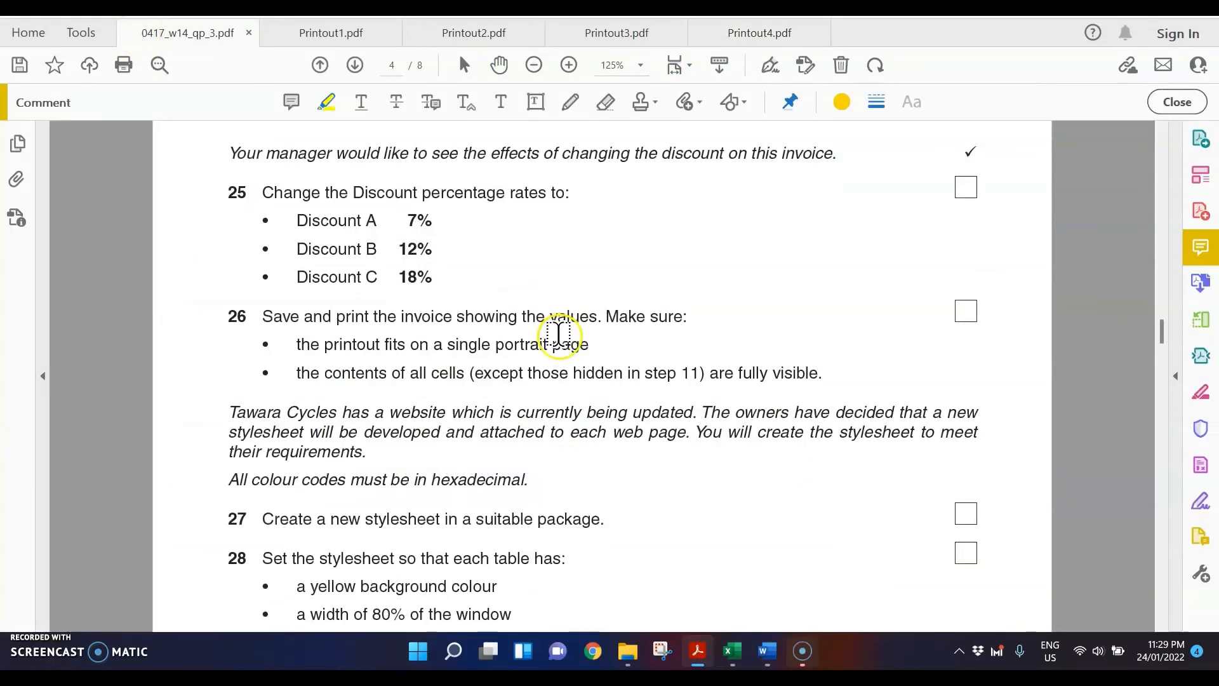